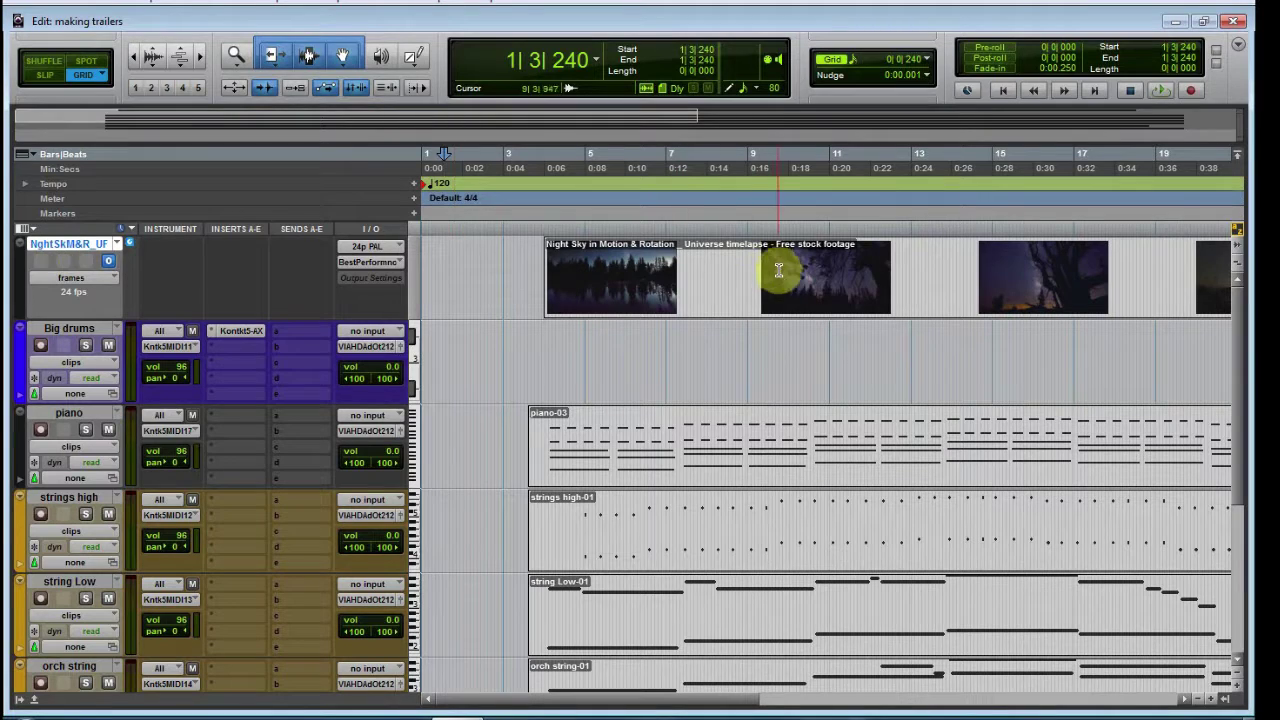
Spot the night-sky video clip to a 60:00.000 start and sync point, then zoom out.
{"action": "left_click", "coordinate": [784, 305]}
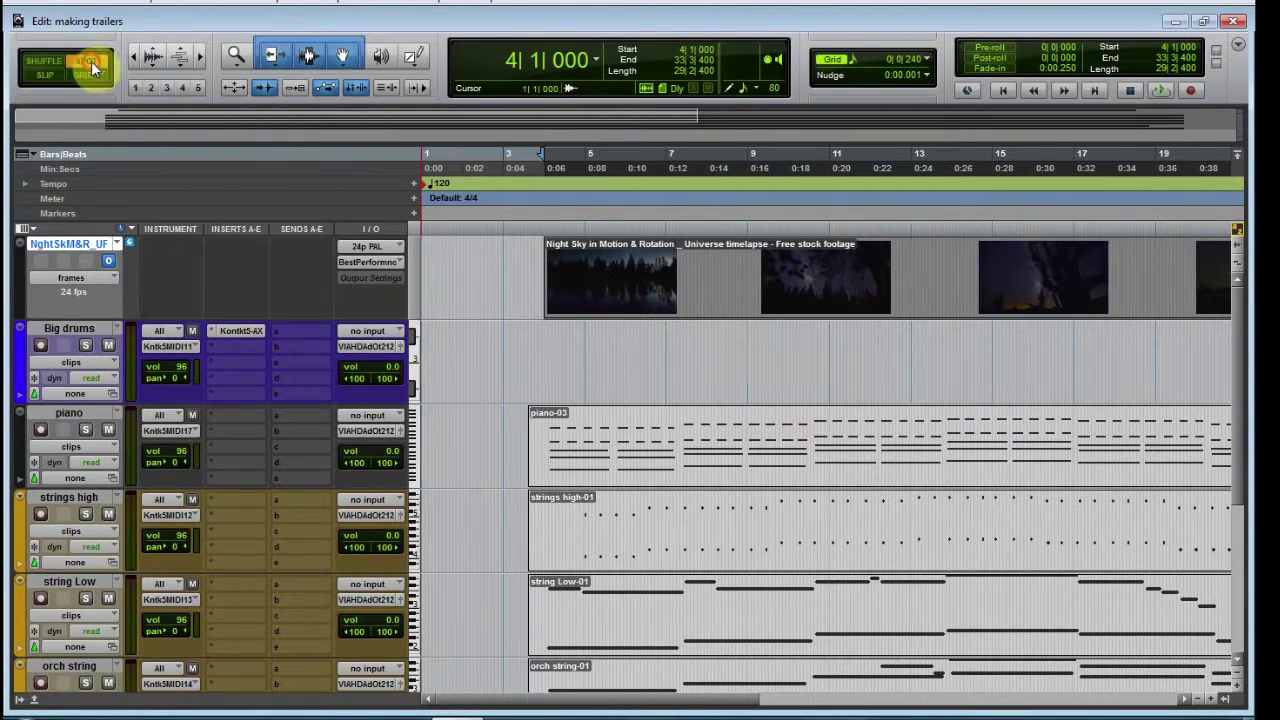
{"action": "left_click", "coordinate": [808, 301]}
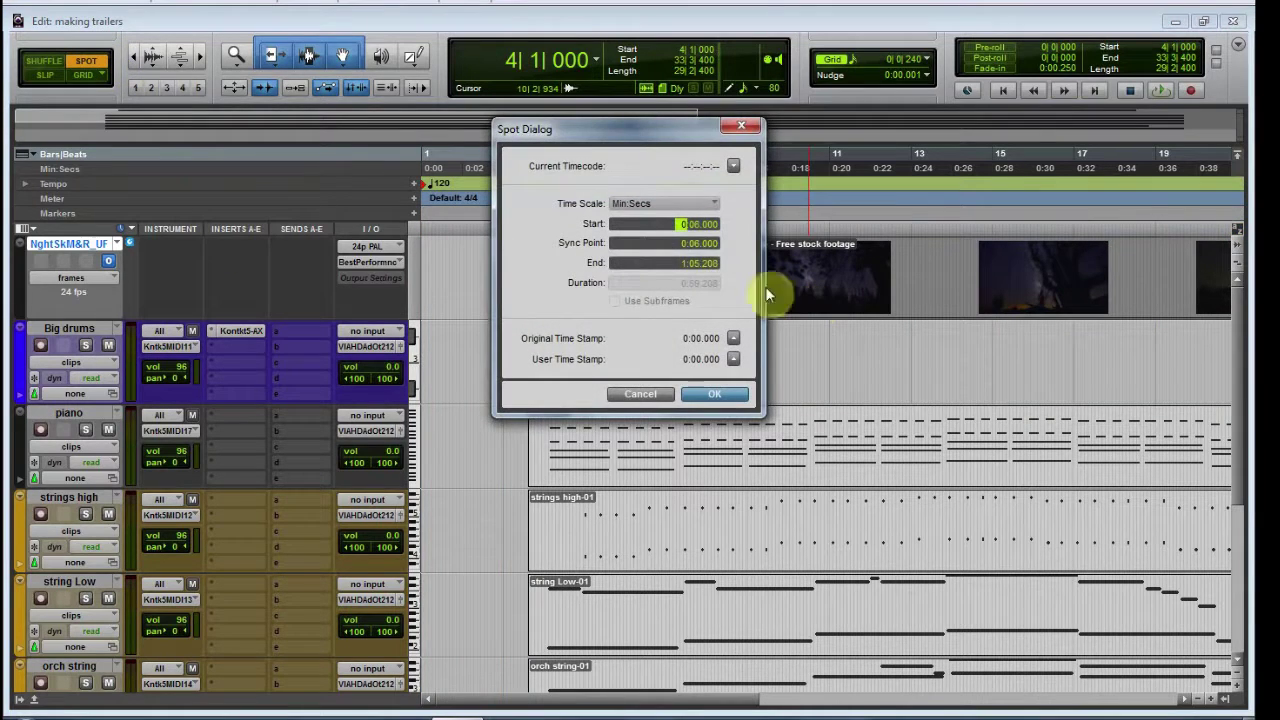
{"action": "left_click", "coordinate": [664, 206]}
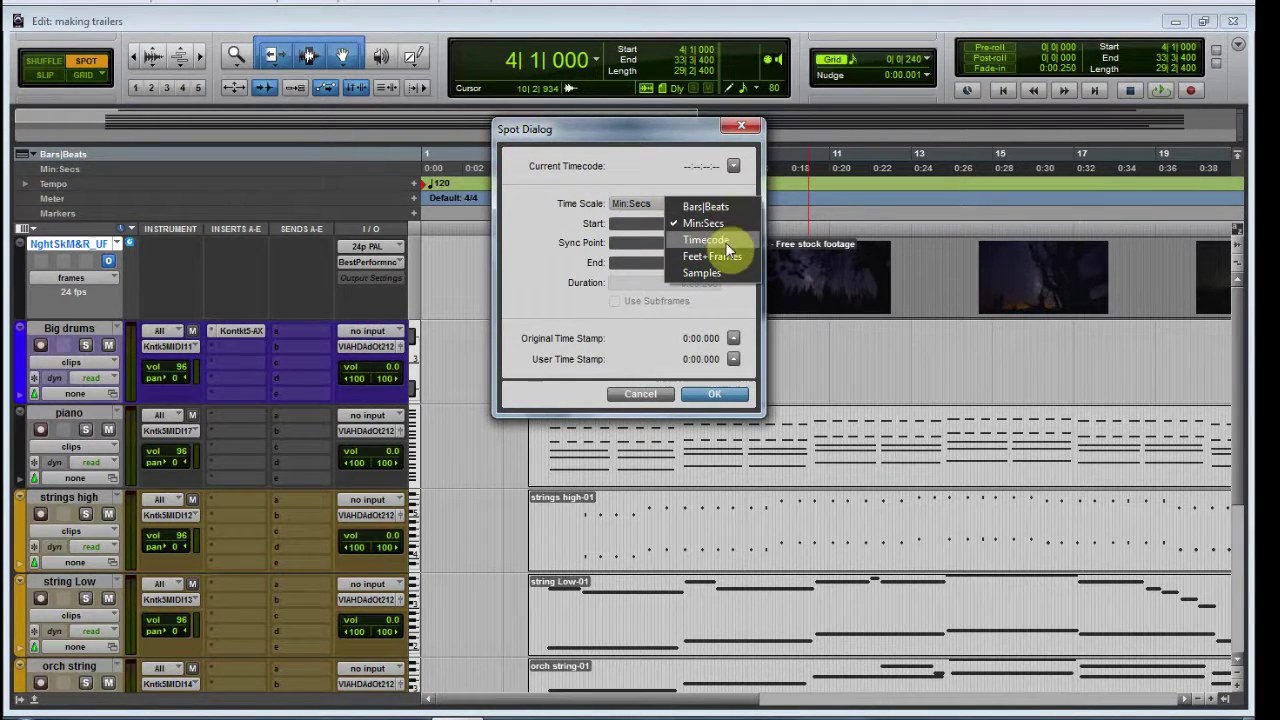
{"action": "left_click", "coordinate": [580, 226]}
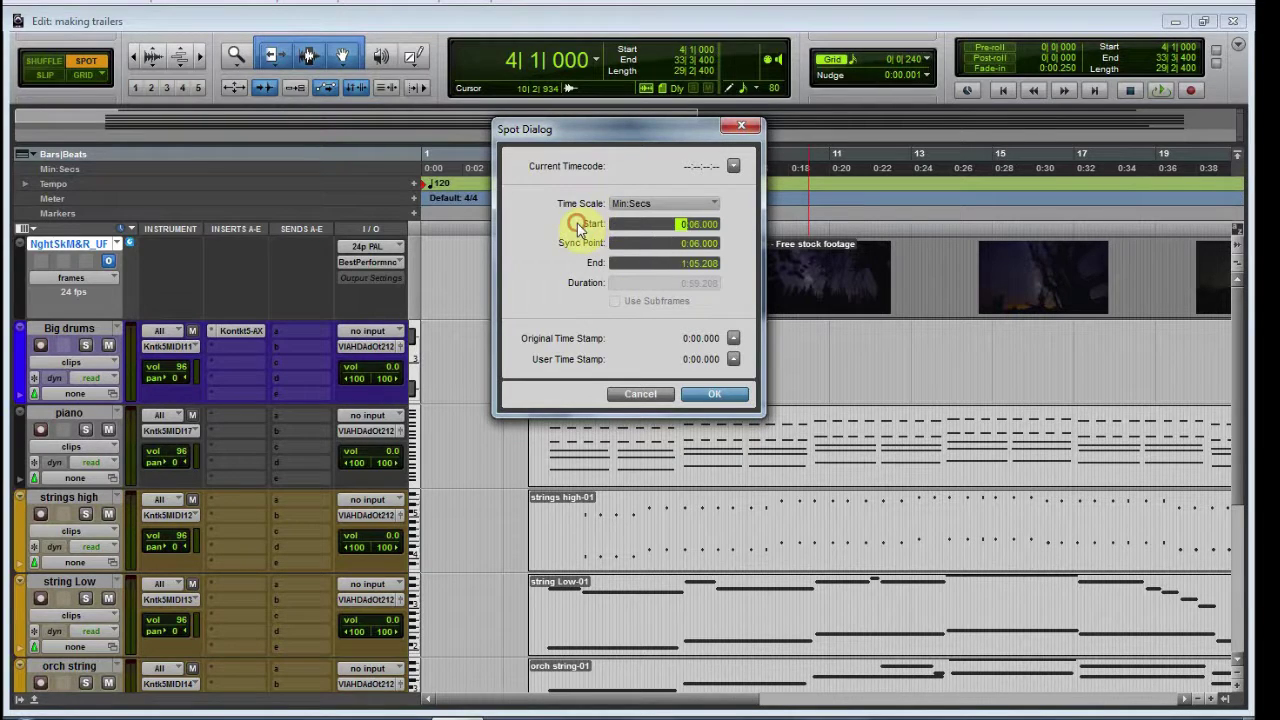
{"action": "left_click", "coordinate": [678, 244]}
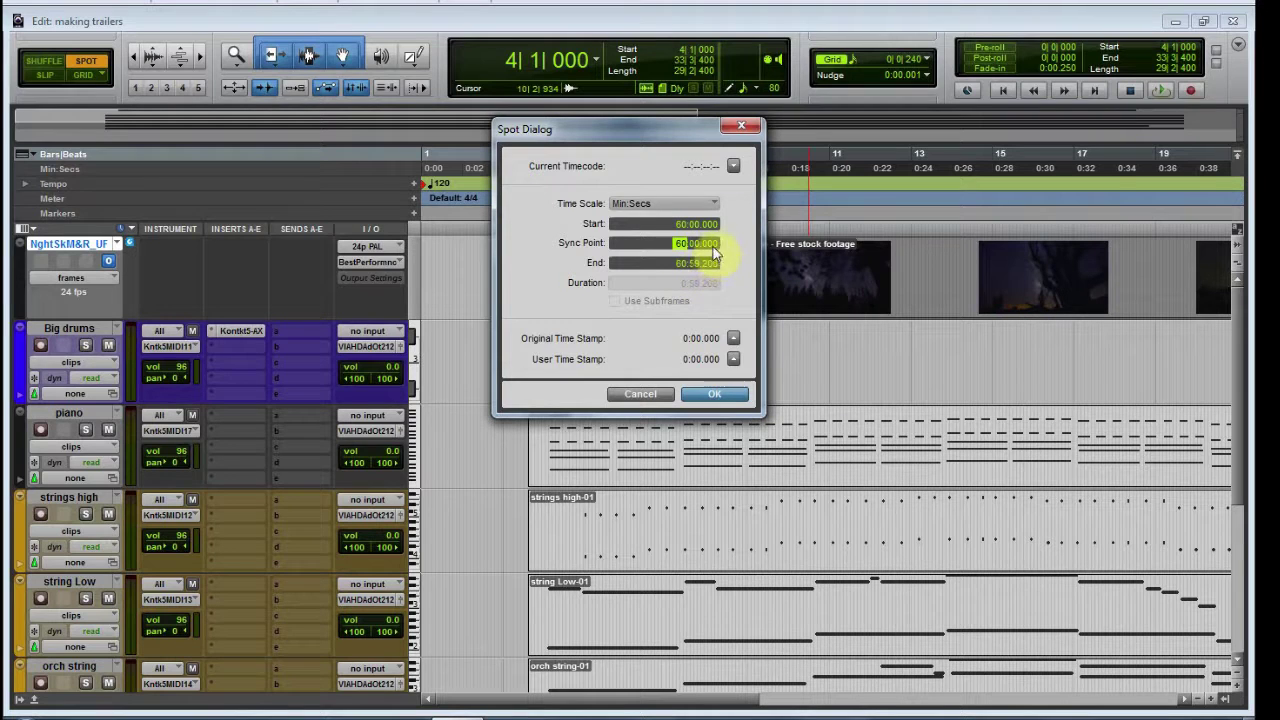
{"action": "left_click", "coordinate": [718, 394]}
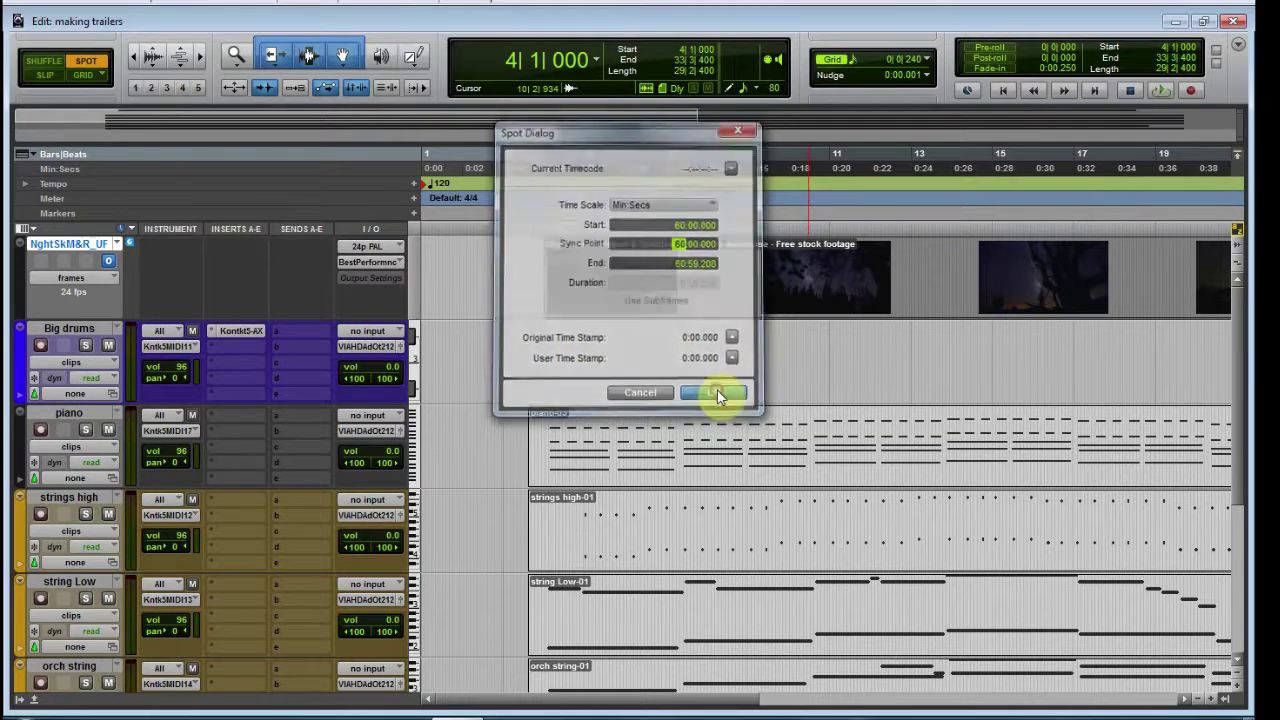
{"action": "key", "text": "ctrl+bracketleft"}
{"action": "key", "text": "ctrl+bracketleft"}
{"action": "key", "text": "ctrl+bracketleft"}
{"action": "key", "text": "ctrl+bracketleft"}
{"action": "key", "text": "ctrl+bracketleft"}
{"action": "key", "text": "ctrl+bracketleft"}
{"action": "key", "text": "ctrl+bracketleft"}
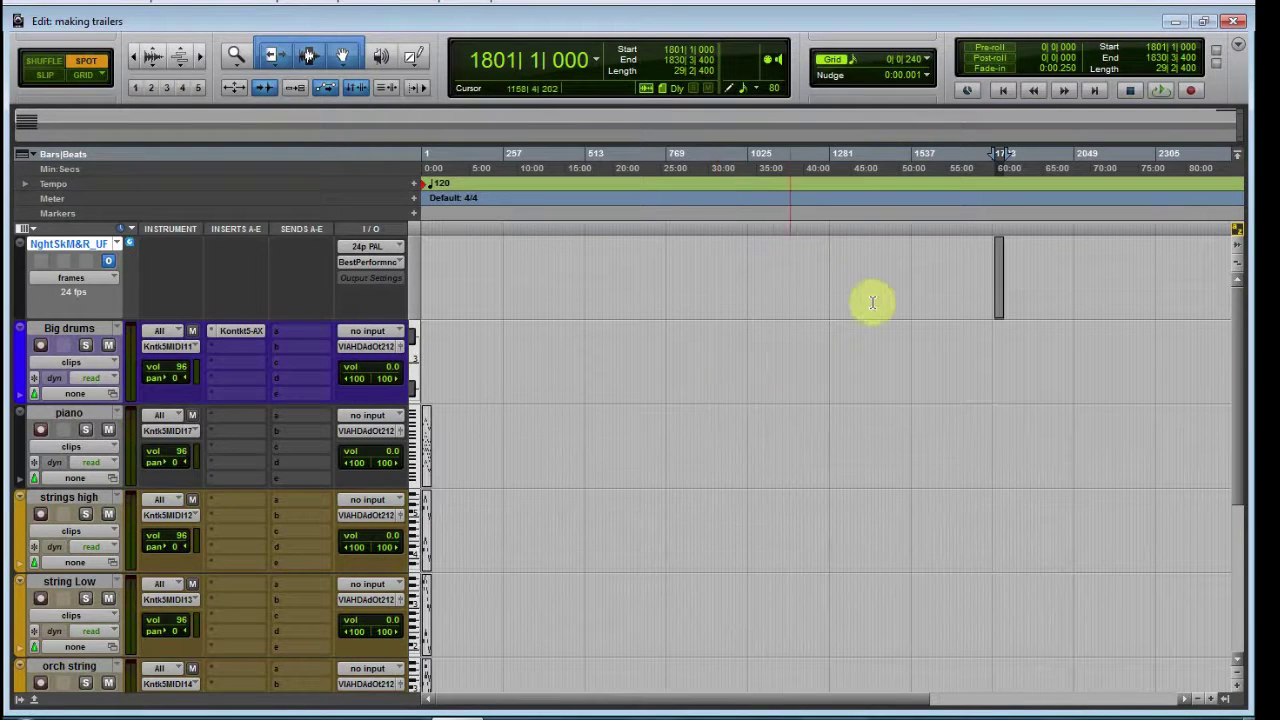
{"action": "left_click", "coordinate": [982, 283]}
{"action": "left_click", "coordinate": [990, 262]}
{"action": "key", "text": "ctrl+bracketright"}
{"action": "key", "text": "ctrl+bracketright"}
{"action": "key", "text": "ctrl+bracketright"}
{"action": "key", "text": "ctrl+bracketright"}
{"action": "key", "text": "ctrl+bracketright"}
{"action": "key", "text": "ctrl+bracketright"}
{"action": "key", "text": "ctrl+bracketright"}
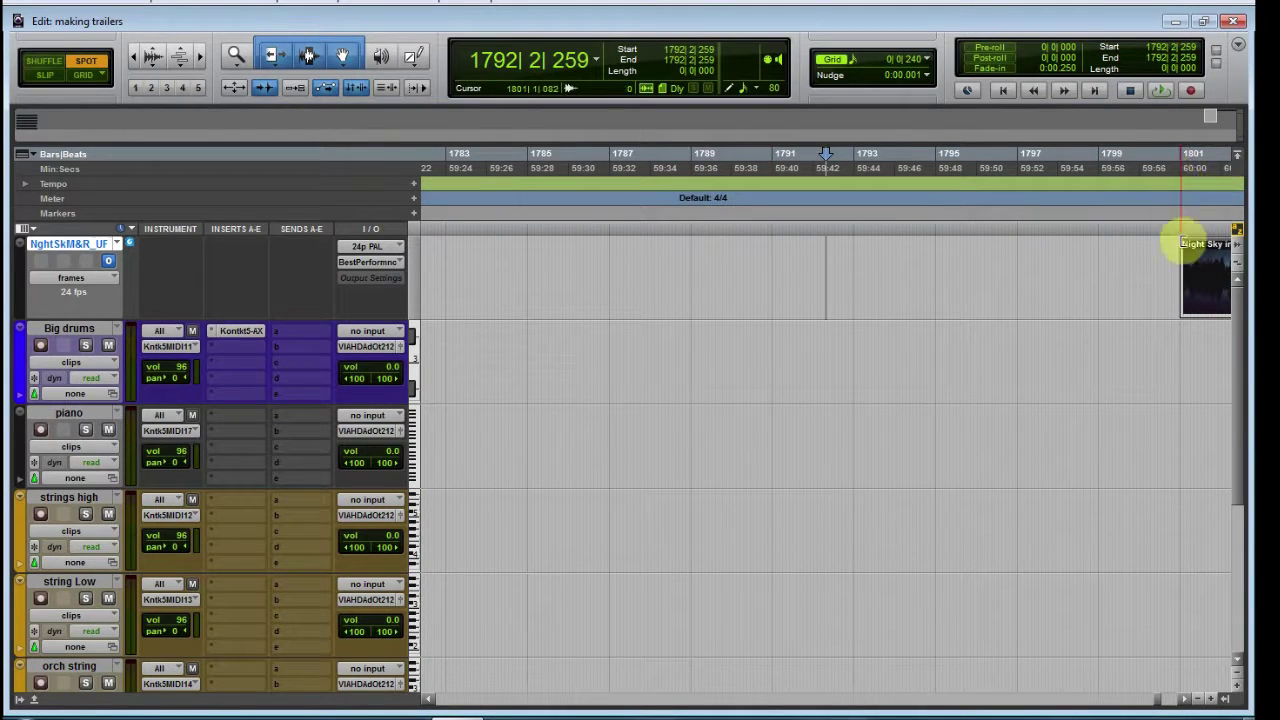
{"action": "key", "text": "ctrl+bracketleft"}
{"action": "key", "text": "ctrl+bracketleft"}
{"action": "key", "text": "ctrl+bracketleft"}
{"action": "key", "text": "ctrl+bracketleft"}
{"action": "key", "text": "ctrl+bracketleft"}
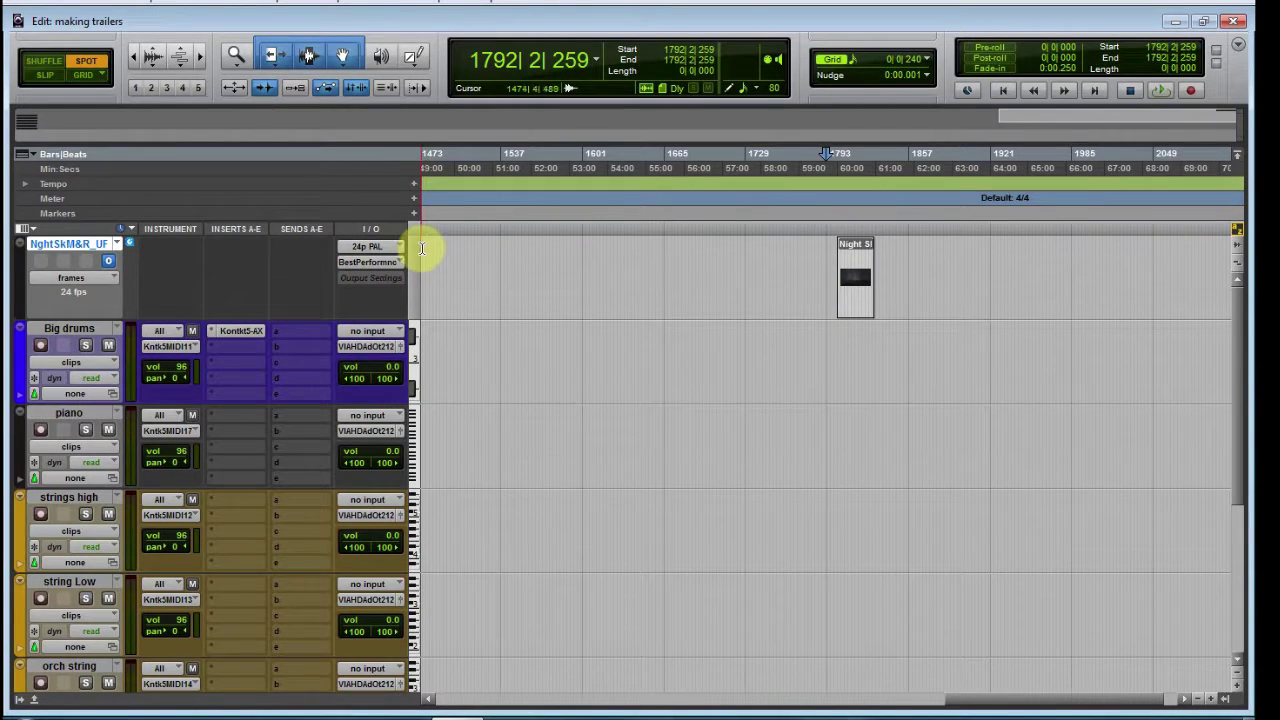
Check the video quality choices, leaving Best Performance, then show the Setup menu.
{"action": "left_click", "coordinate": [372, 268]}
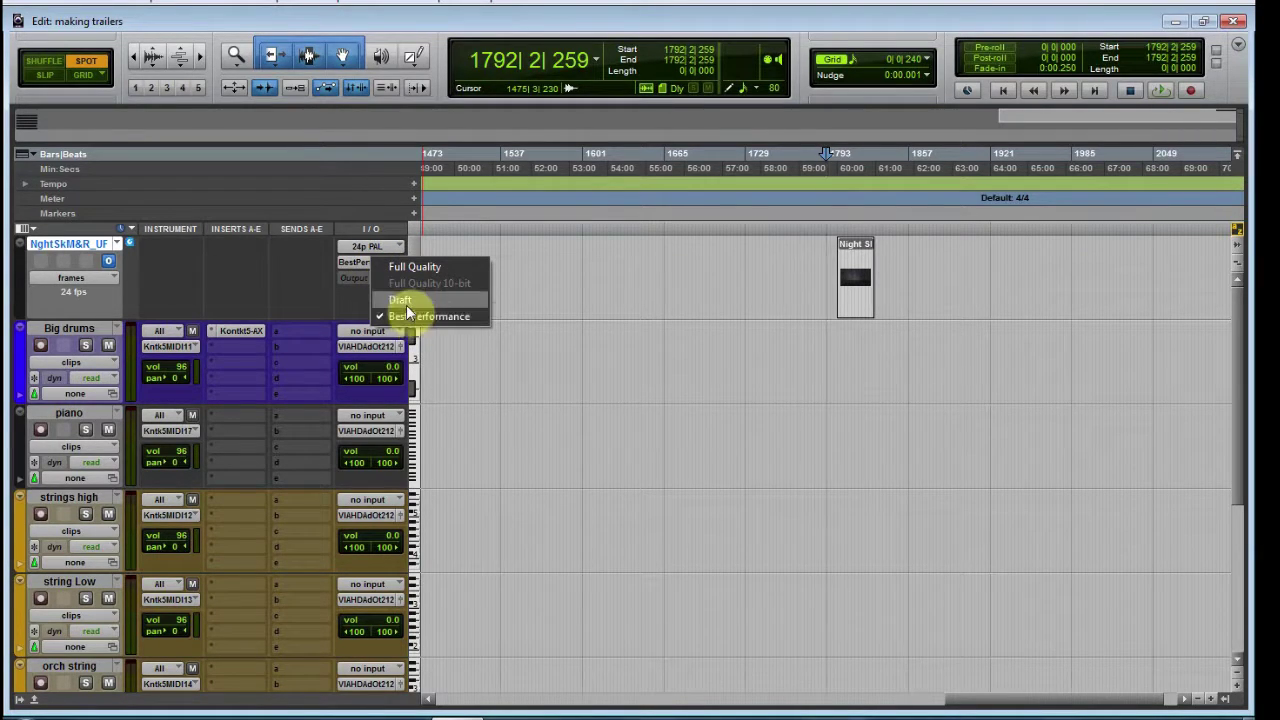
{"action": "left_click", "coordinate": [285, 290]}
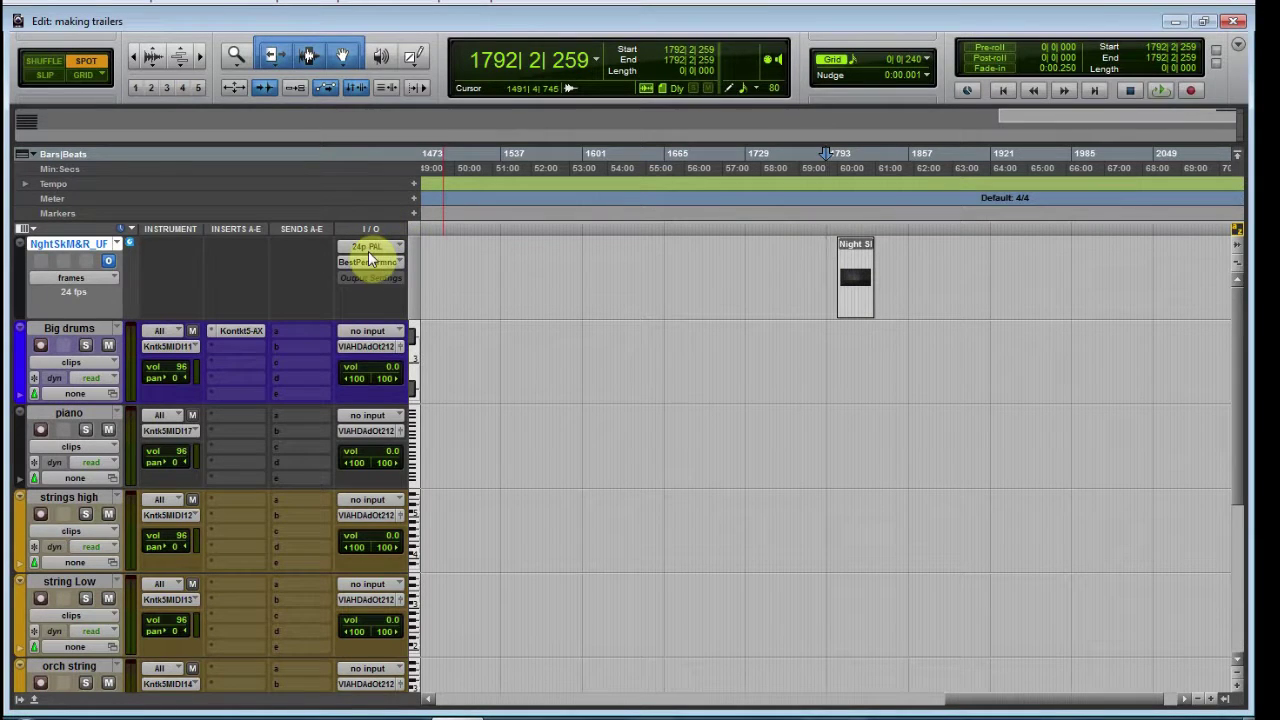
{"action": "left_click", "coordinate": [279, 5]}
{"action": "mouse_move", "coordinate": [328, 5]}
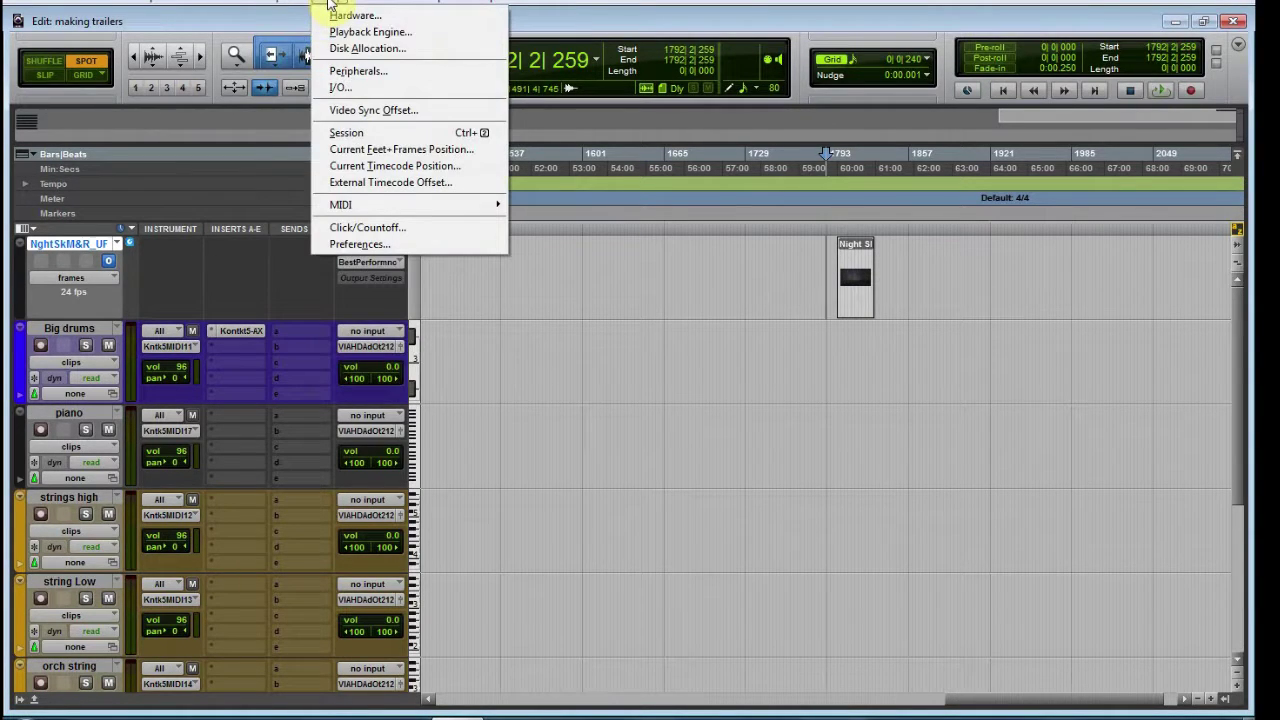
In Session Setup, change the timecode rate to 25 FPS, return it to 24 FPS, and close.
{"action": "left_click", "coordinate": [350, 134]}
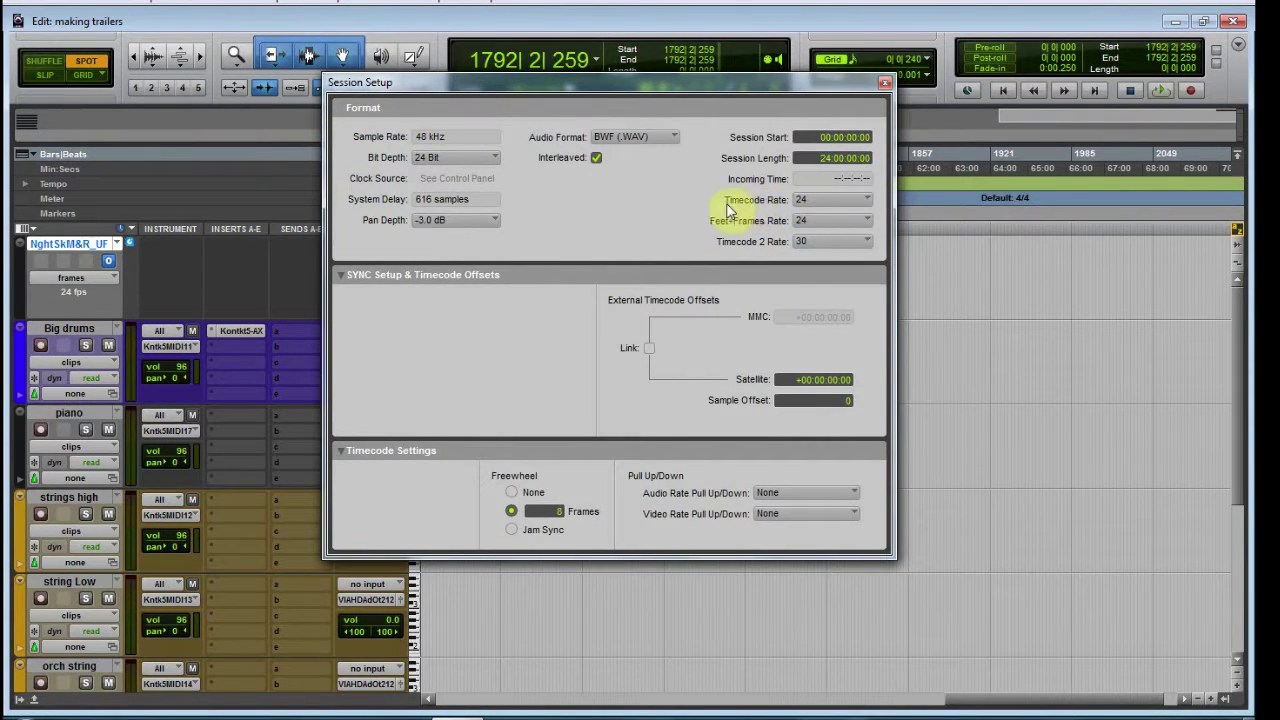
{"action": "left_click", "coordinate": [831, 200]}
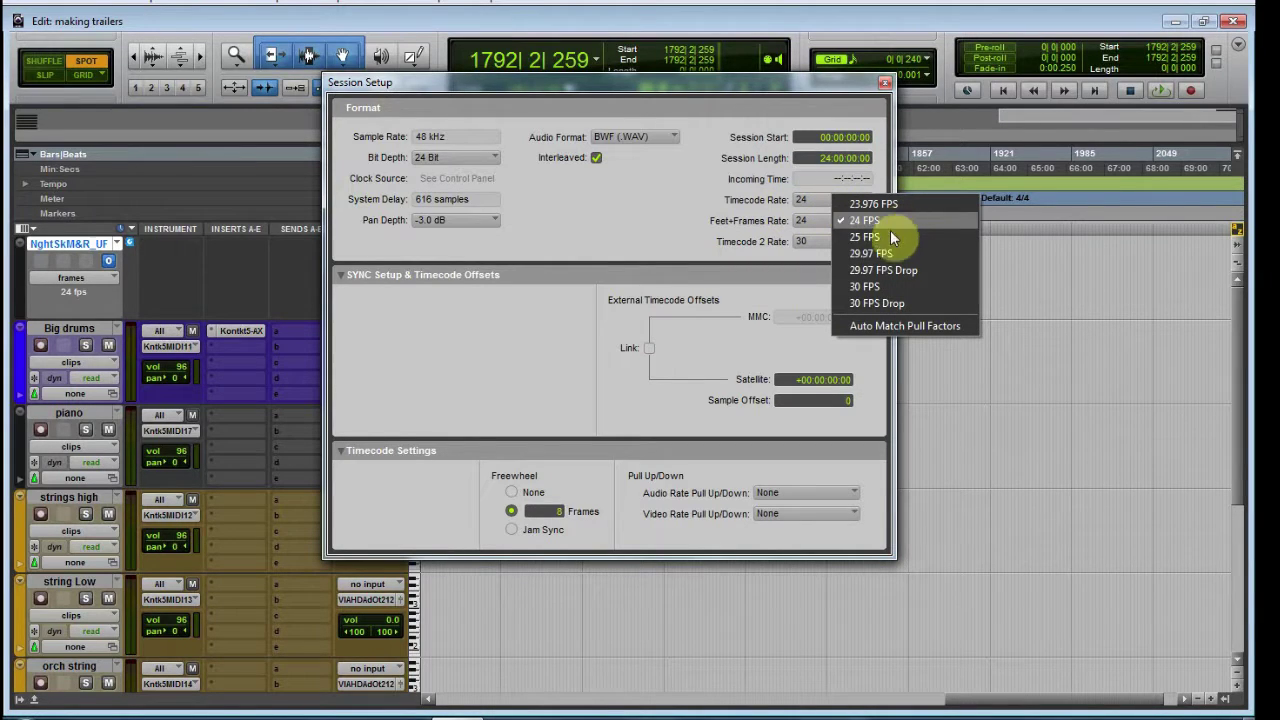
{"action": "left_click", "coordinate": [880, 238]}
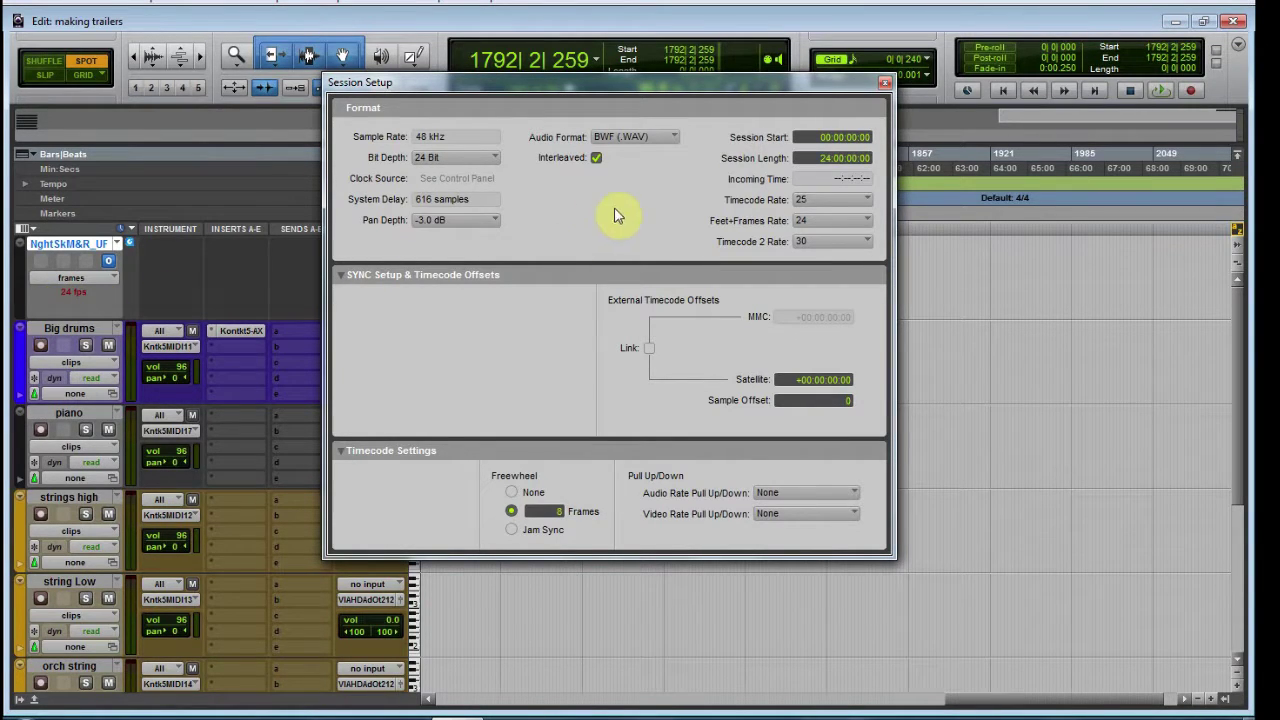
{"action": "left_click", "coordinate": [833, 201]}
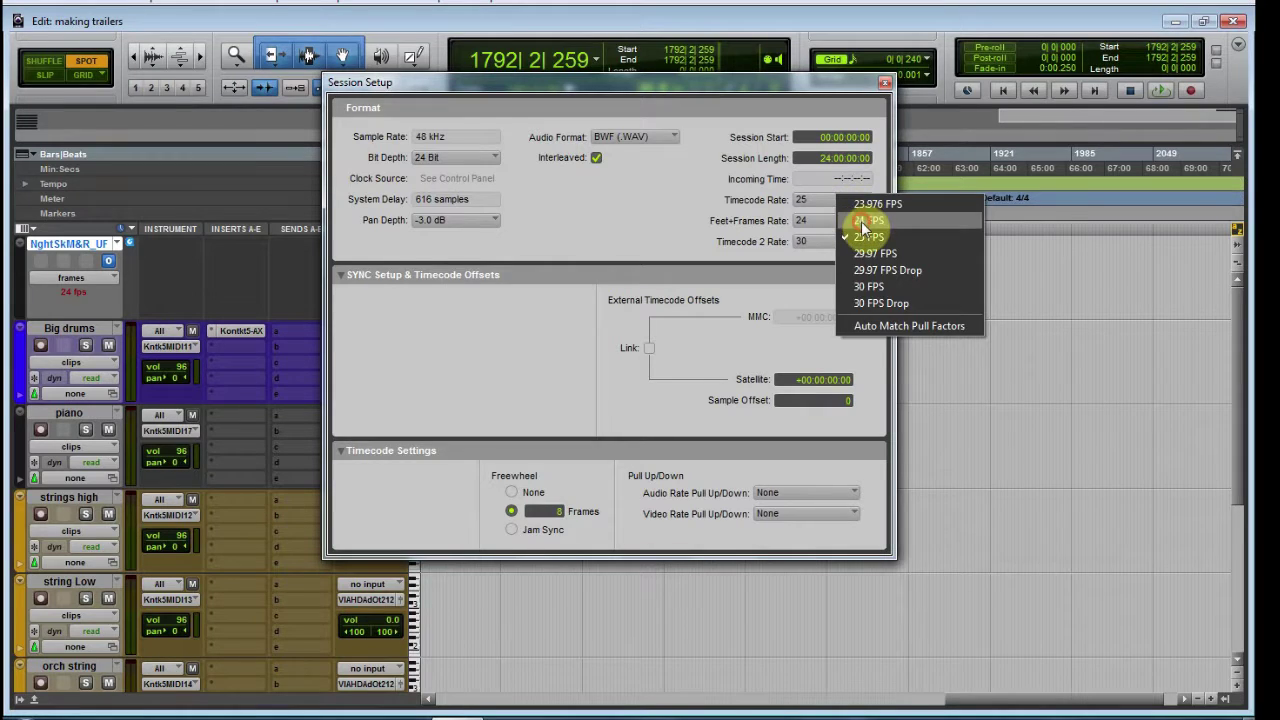
{"action": "left_click", "coordinate": [866, 220]}
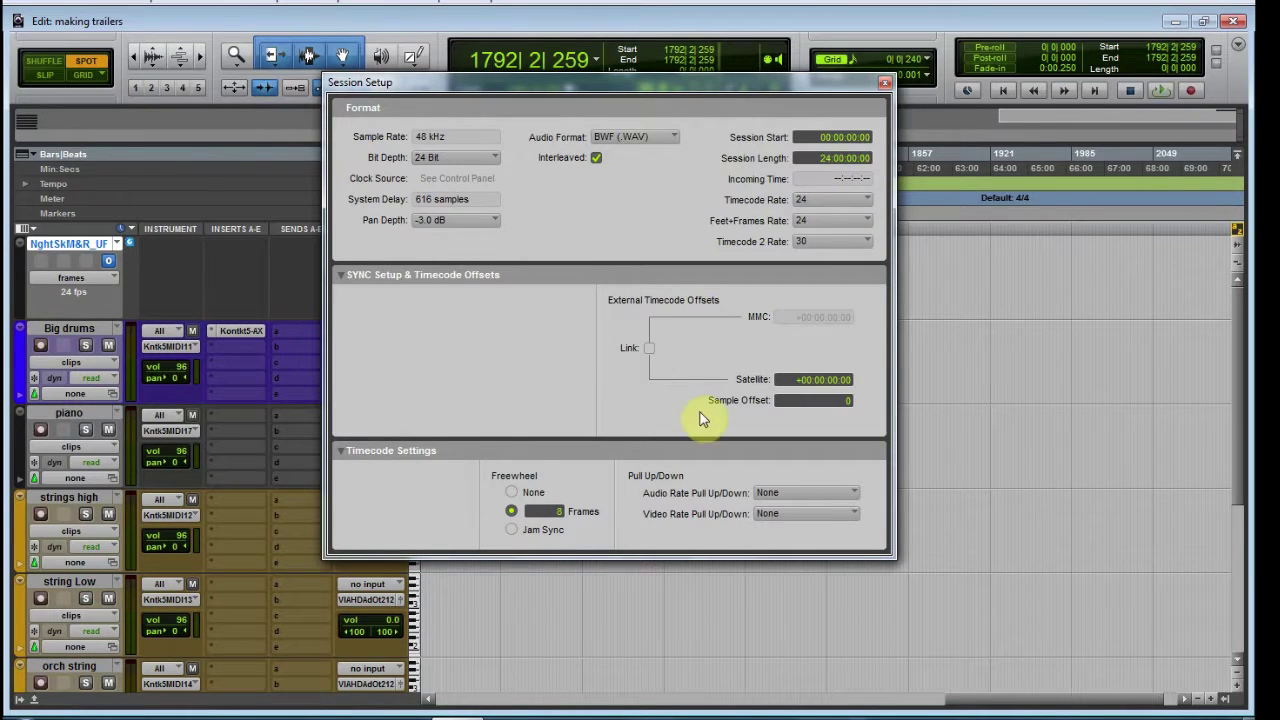
{"action": "left_click", "coordinate": [886, 88]}
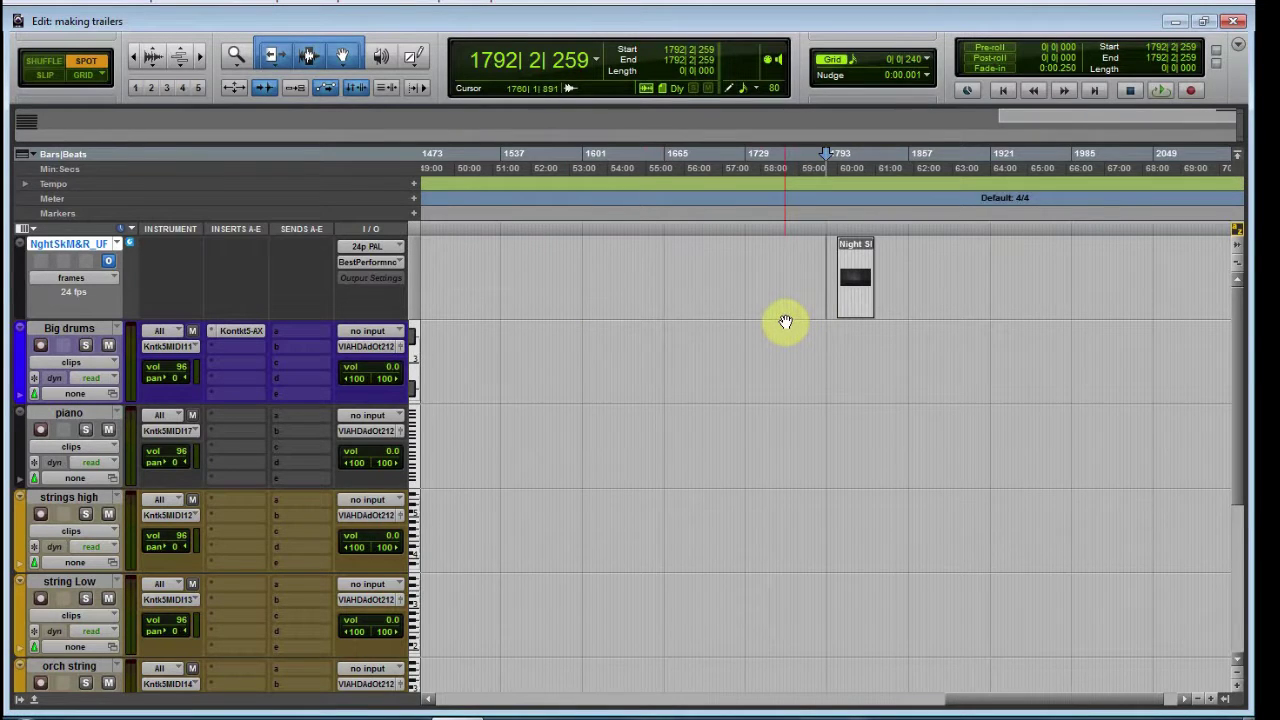
{"action": "key", "text": "ctrl+bracketright"}
{"action": "key", "text": "ctrl+bracketright"}
{"action": "key", "text": "ctrl+bracketright"}
{"action": "key", "text": "ctrl+bracketright"}
{"action": "key", "text": "ctrl+bracketright"}
{"action": "key", "text": "ctrl+bracketright"}
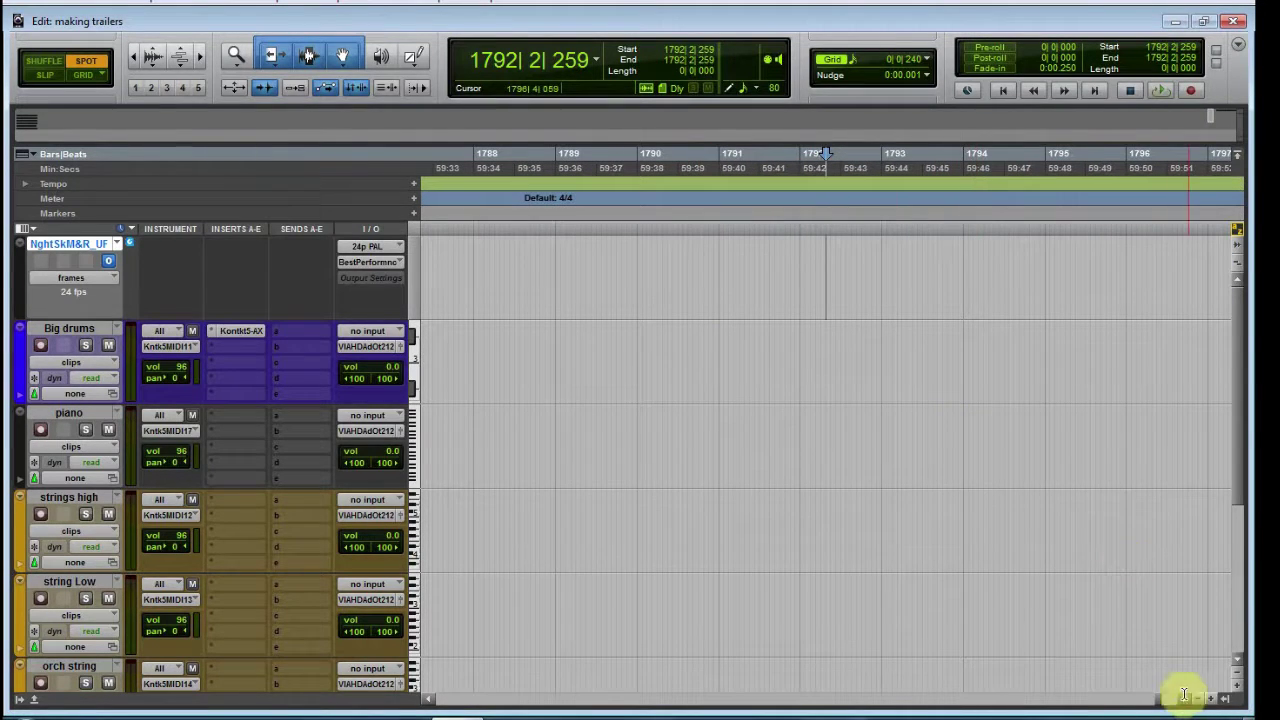
{"action": "scroll", "coordinate": [1166, 700], "scroll_direction": "right", "scroll_amount": 5}
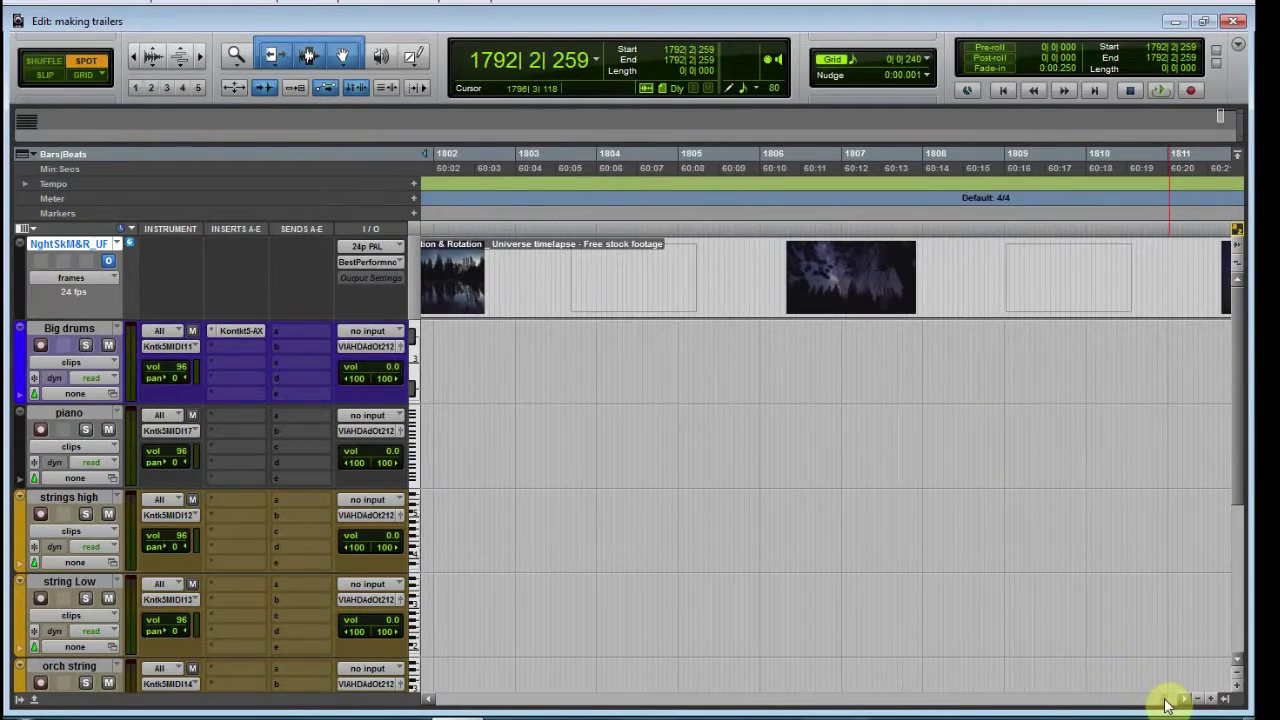
{"action": "scroll", "coordinate": [1166, 700], "scroll_direction": "left", "scroll_amount": 2}
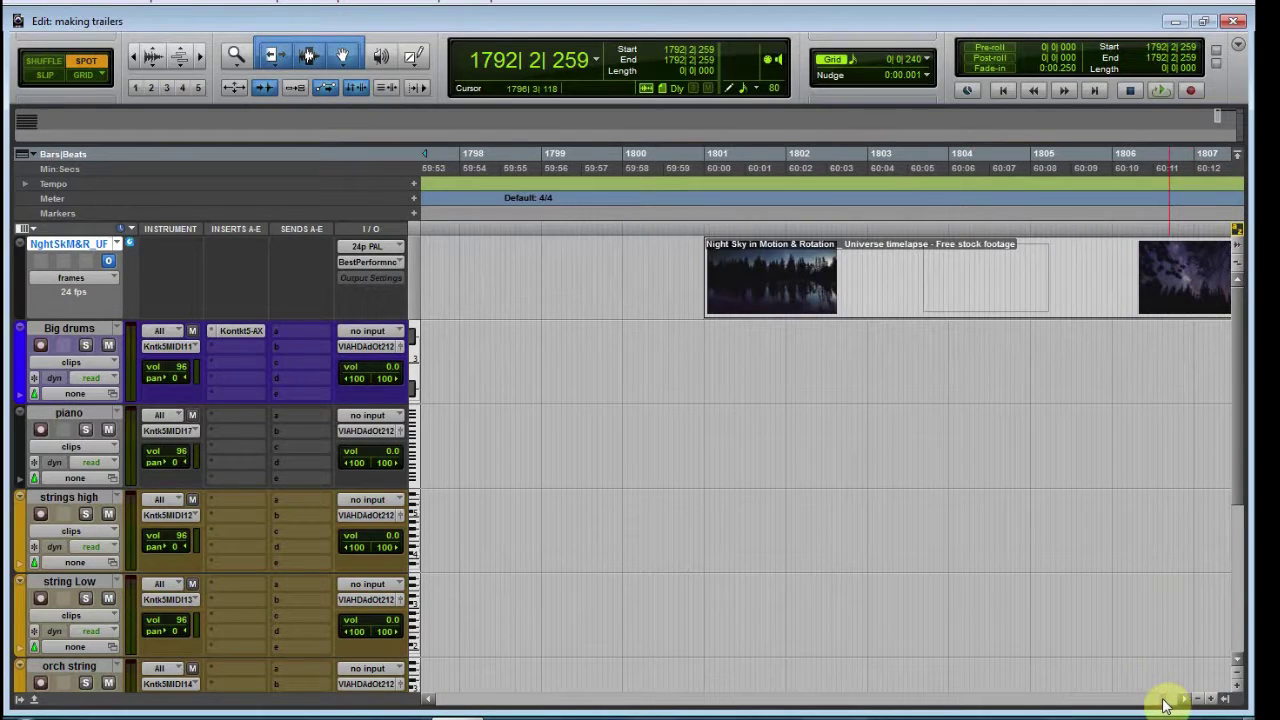
{"action": "left_click", "coordinate": [703, 322]}
{"action": "key", "text": "ctrl+bracketright"}
{"action": "key", "text": "ctrl+bracketright"}
{"action": "key", "text": "ctrl+bracketright"}
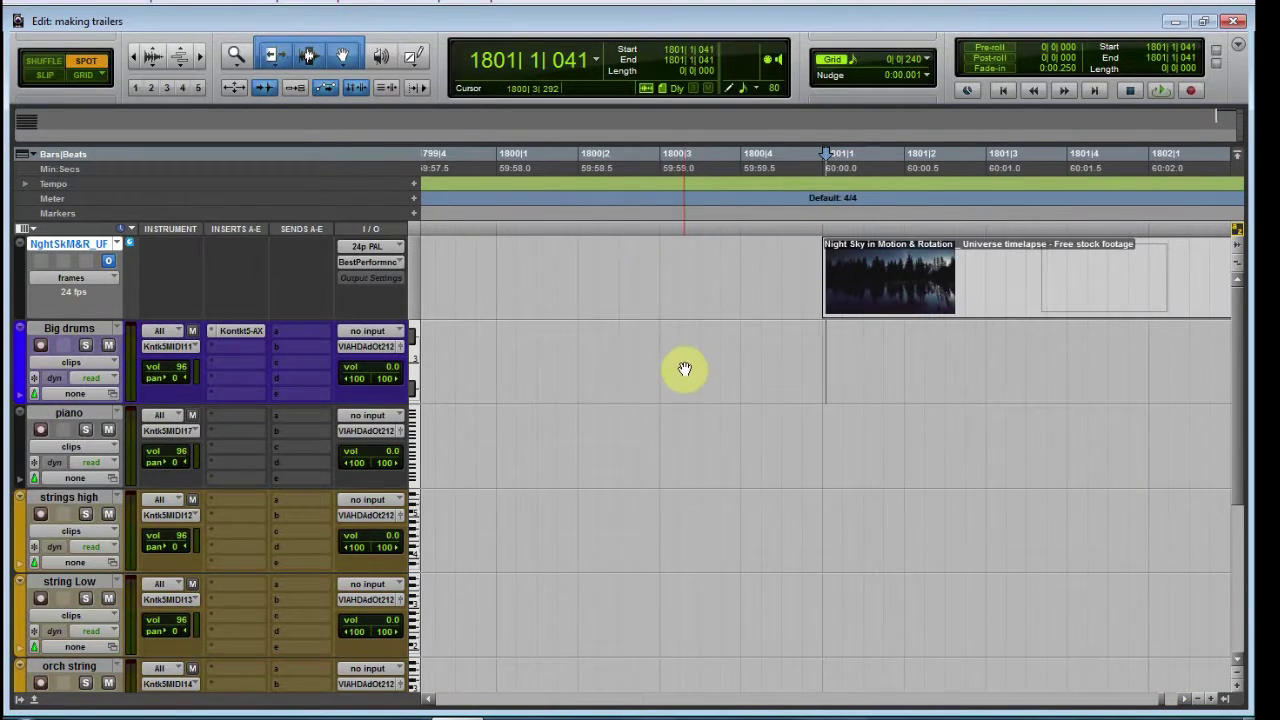
{"action": "key", "text": "ctrl+bracketleft"}
{"action": "key", "text": "ctrl+bracketleft"}
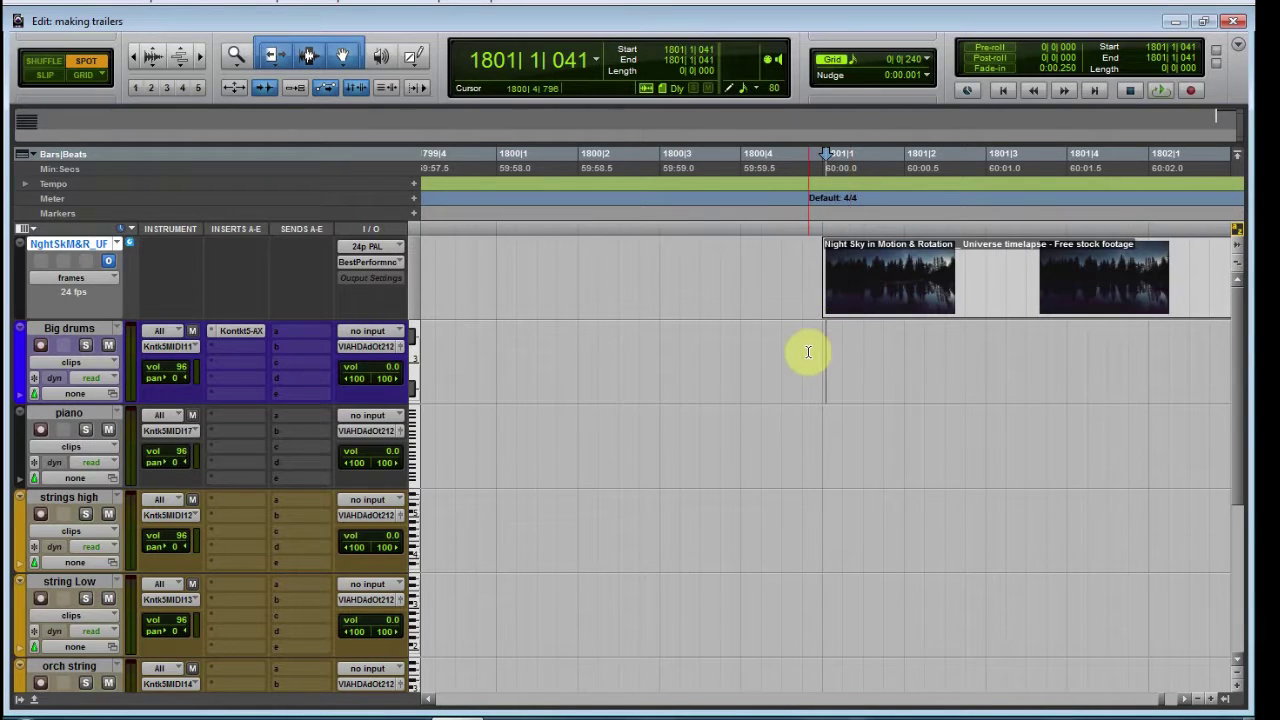
{"action": "key", "text": "ctrl+bracketleft"}
{"action": "key", "text": "ctrl+bracketleft"}
{"action": "key", "text": "ctrl+bracketleft"}
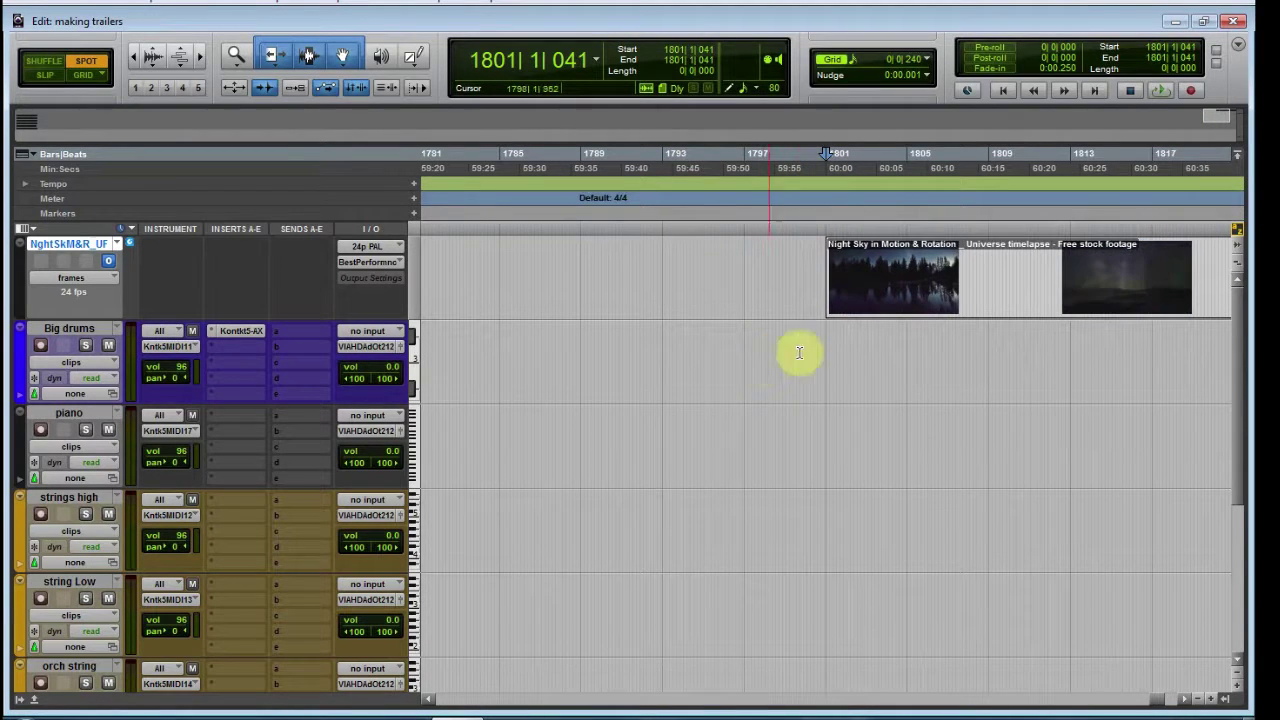
{"action": "left_click", "coordinate": [661, 350]}
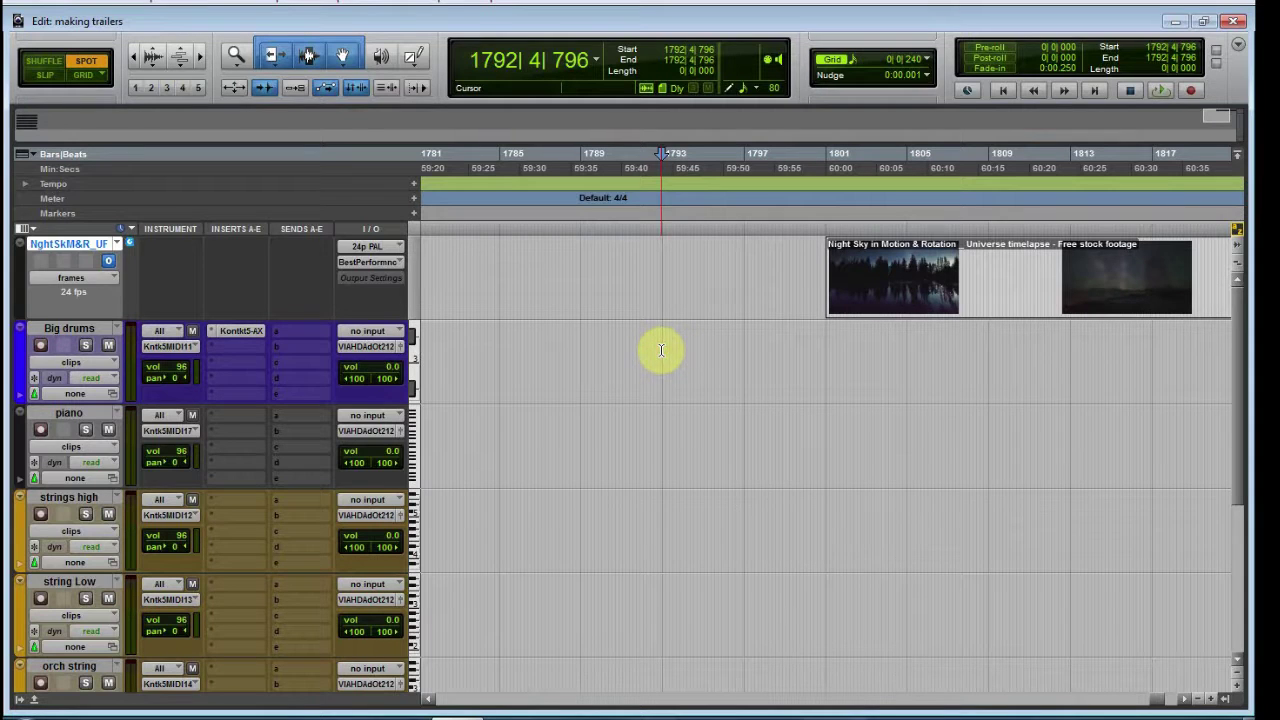
{"action": "left_click", "coordinate": [745, 350]}
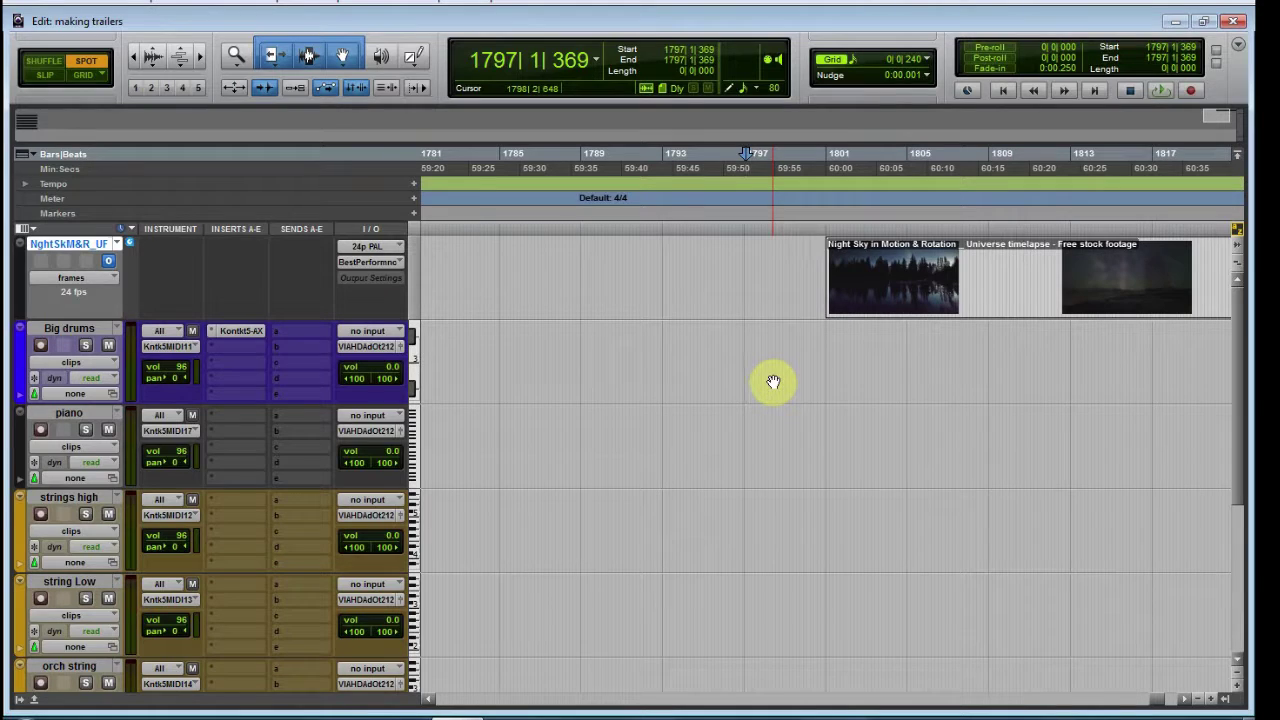
{"action": "left_click", "coordinate": [661, 353]}
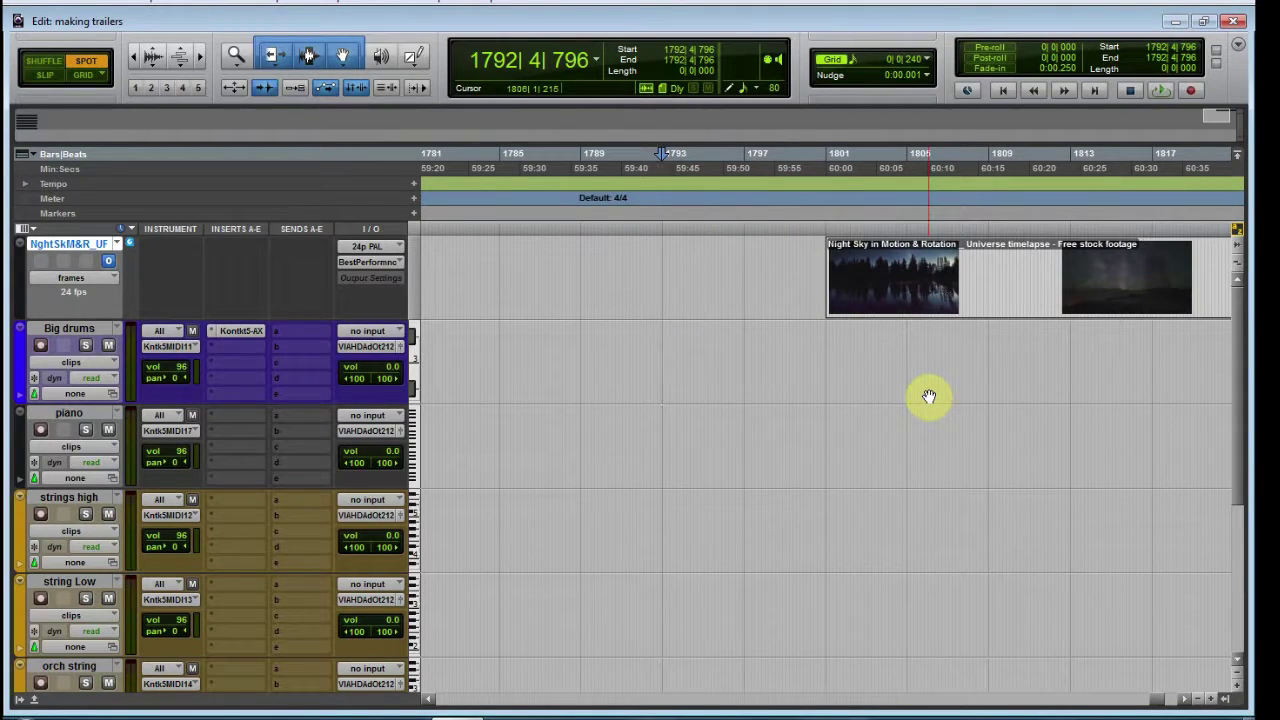
{"action": "key", "text": "ctrl+bracketleft"}
{"action": "key", "text": "ctrl+bracketleft"}
{"action": "key", "text": "ctrl+bracketleft"}
{"action": "key", "text": "ctrl+bracketleft"}
{"action": "key", "text": "ctrl+bracketleft"}
{"action": "key", "text": "ctrl+bracketleft"}
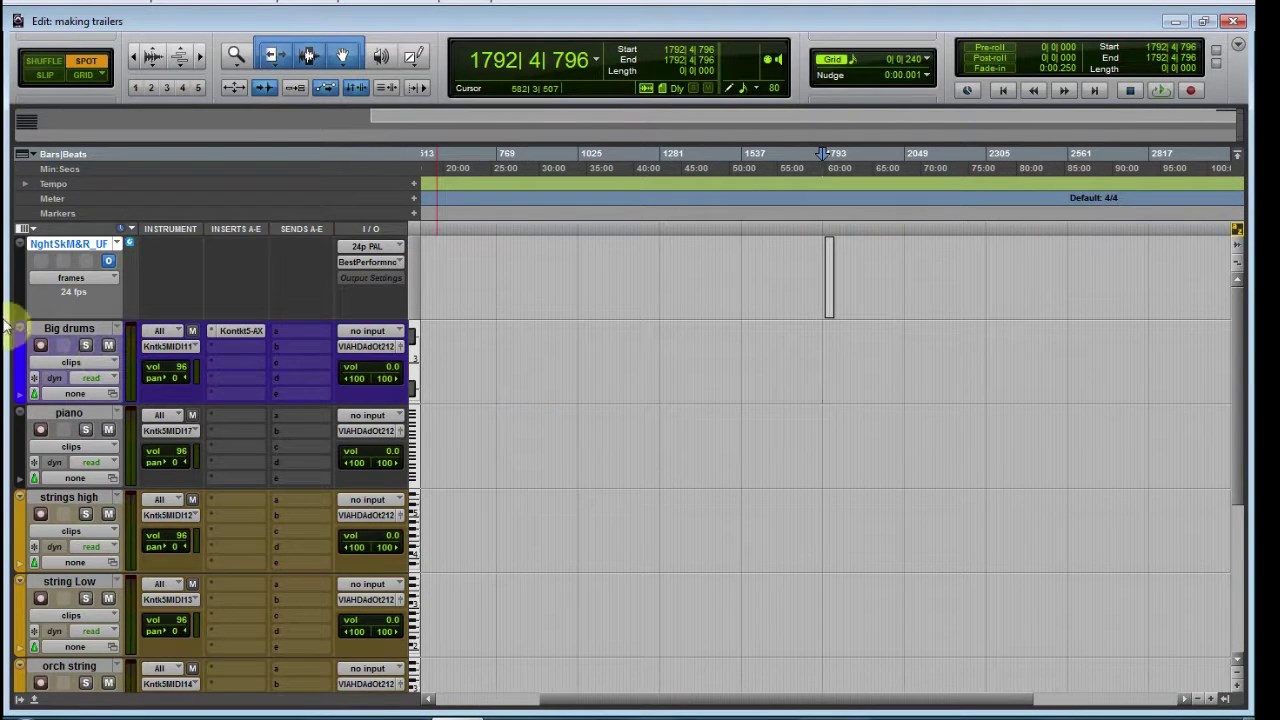
Select the piano through pads tracks and spot the piano clip to start at 60:00.000.
{"action": "left_click_drag", "start_coordinate": [813, 698], "coordinate": [625, 710]}
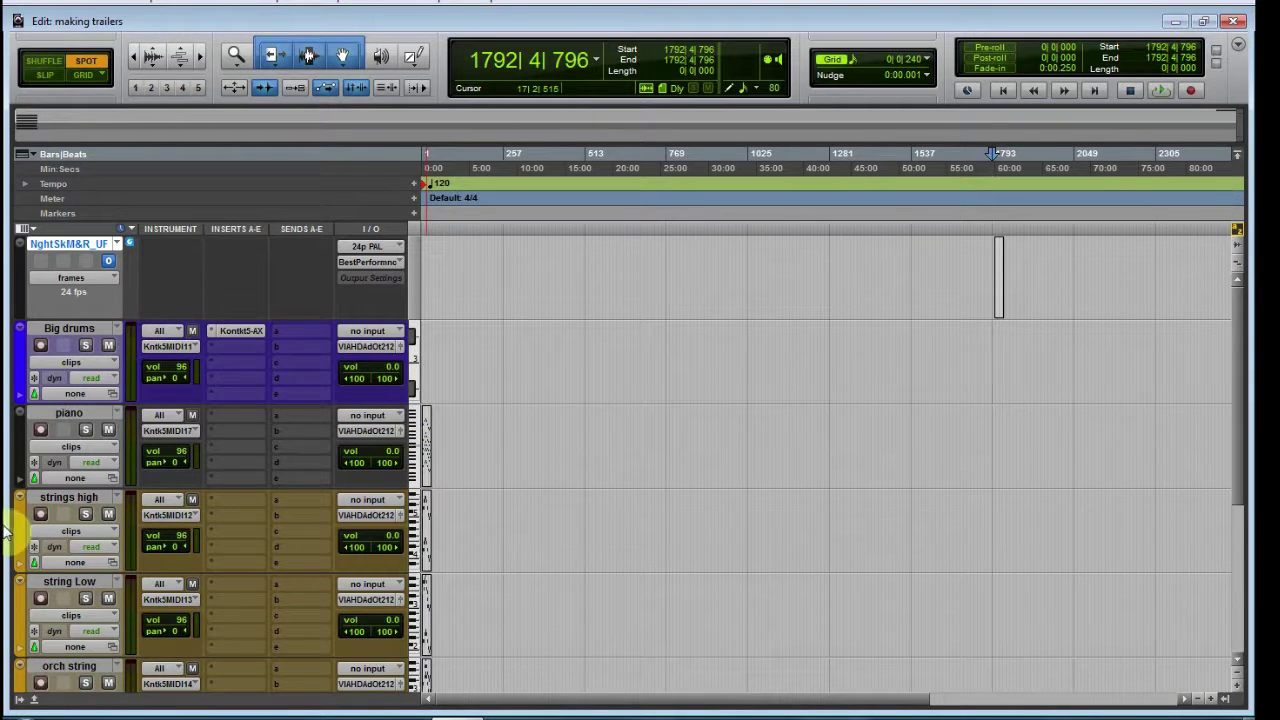
{"action": "left_click", "coordinate": [62, 414]}
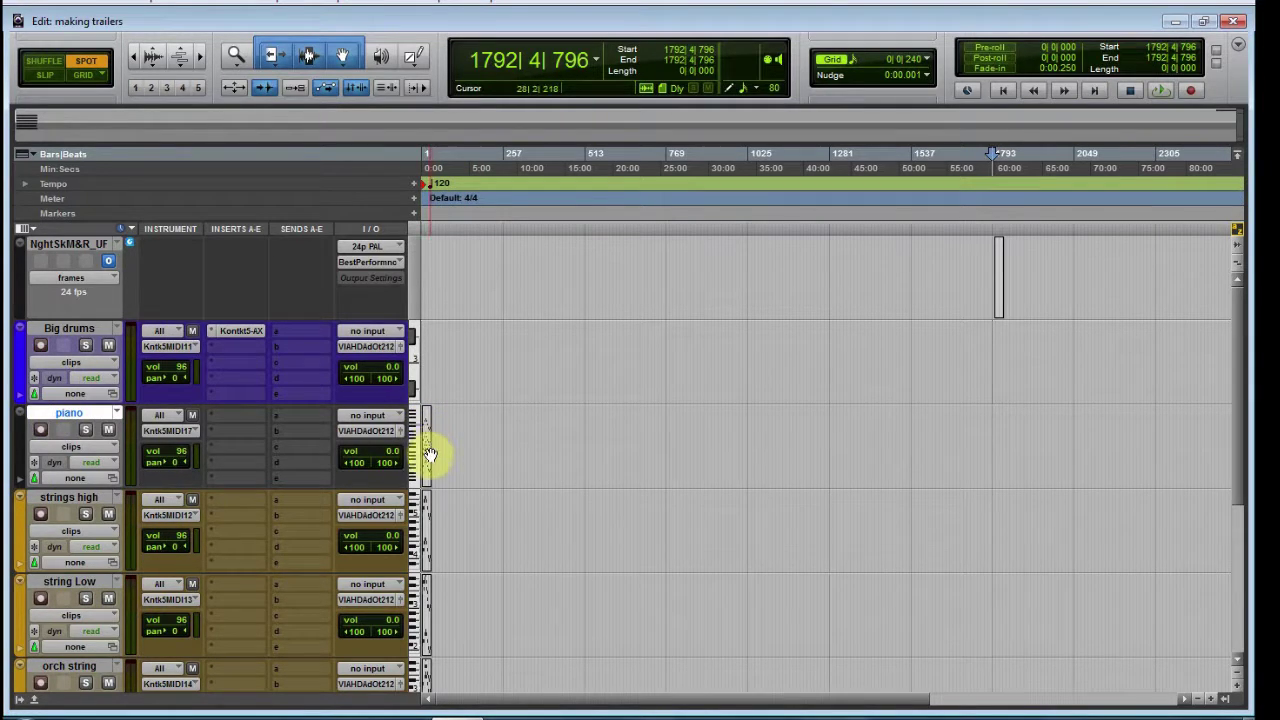
{"action": "scroll", "coordinate": [320, 514], "scroll_direction": "down", "scroll_amount": 3}
{"action": "left_click", "coordinate": [78, 588]}
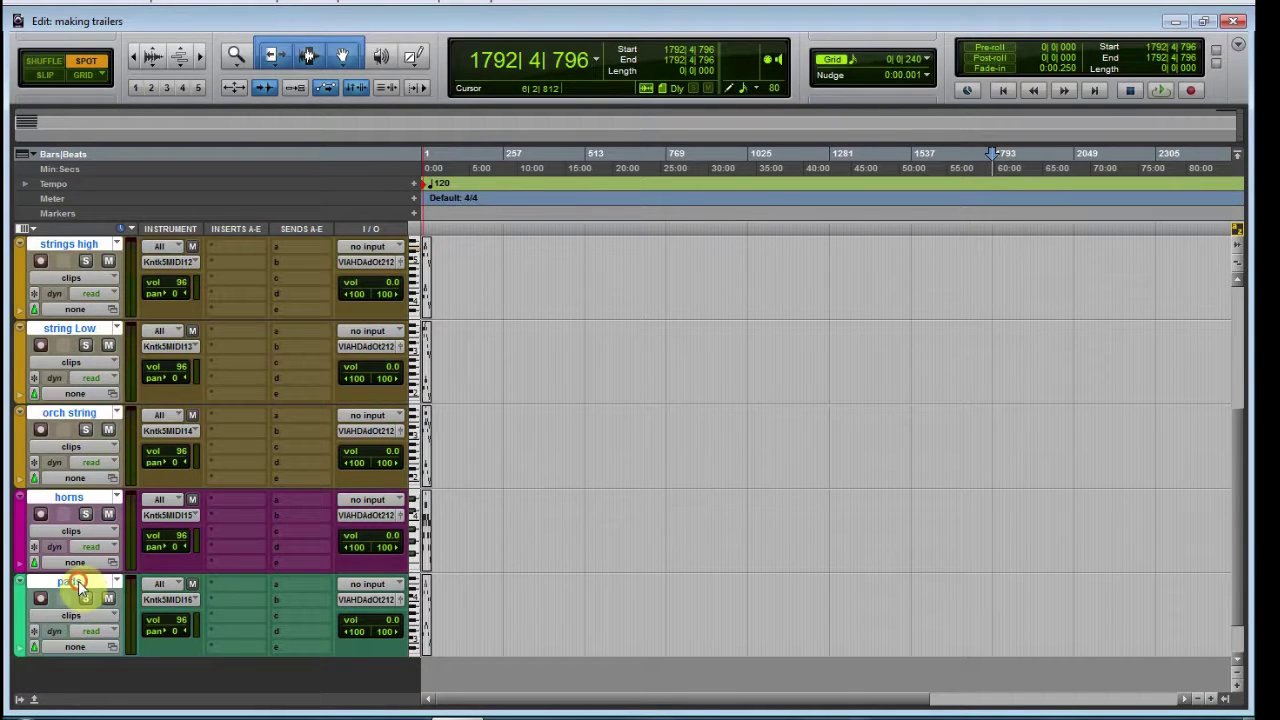
{"action": "scroll", "coordinate": [444, 316], "scroll_direction": "up", "scroll_amount": 2}
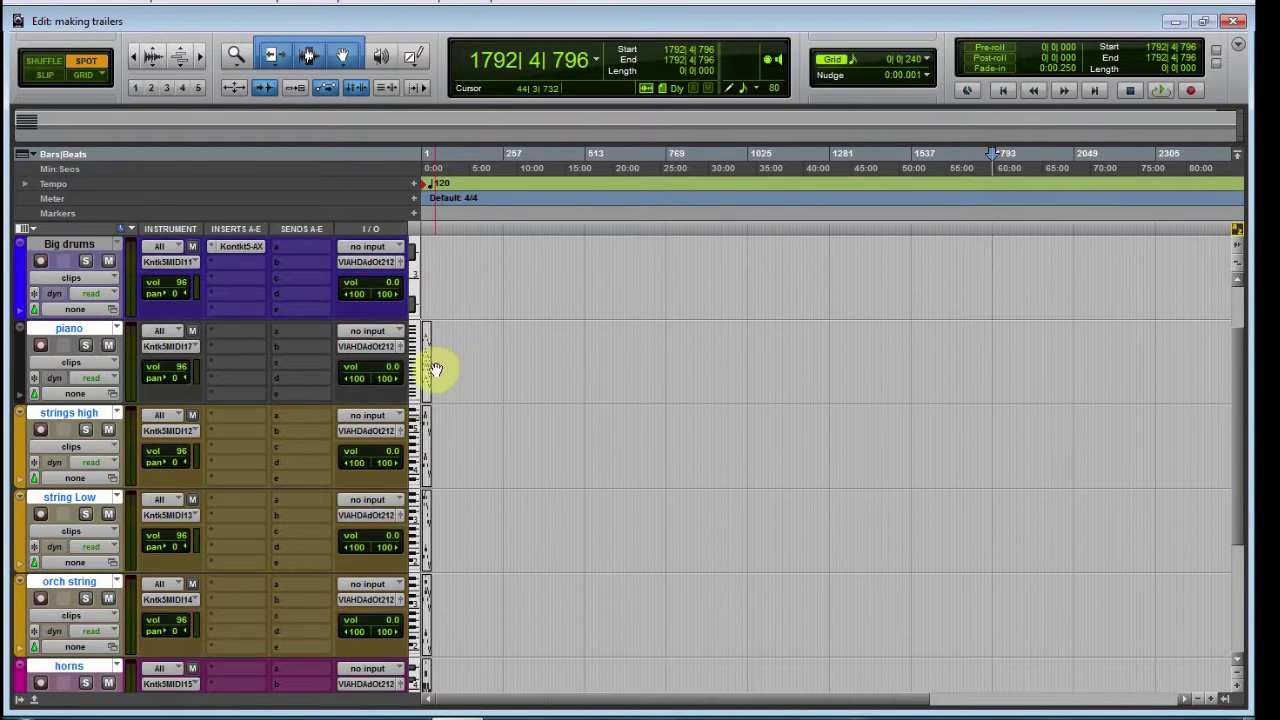
{"action": "left_click", "coordinate": [431, 381]}
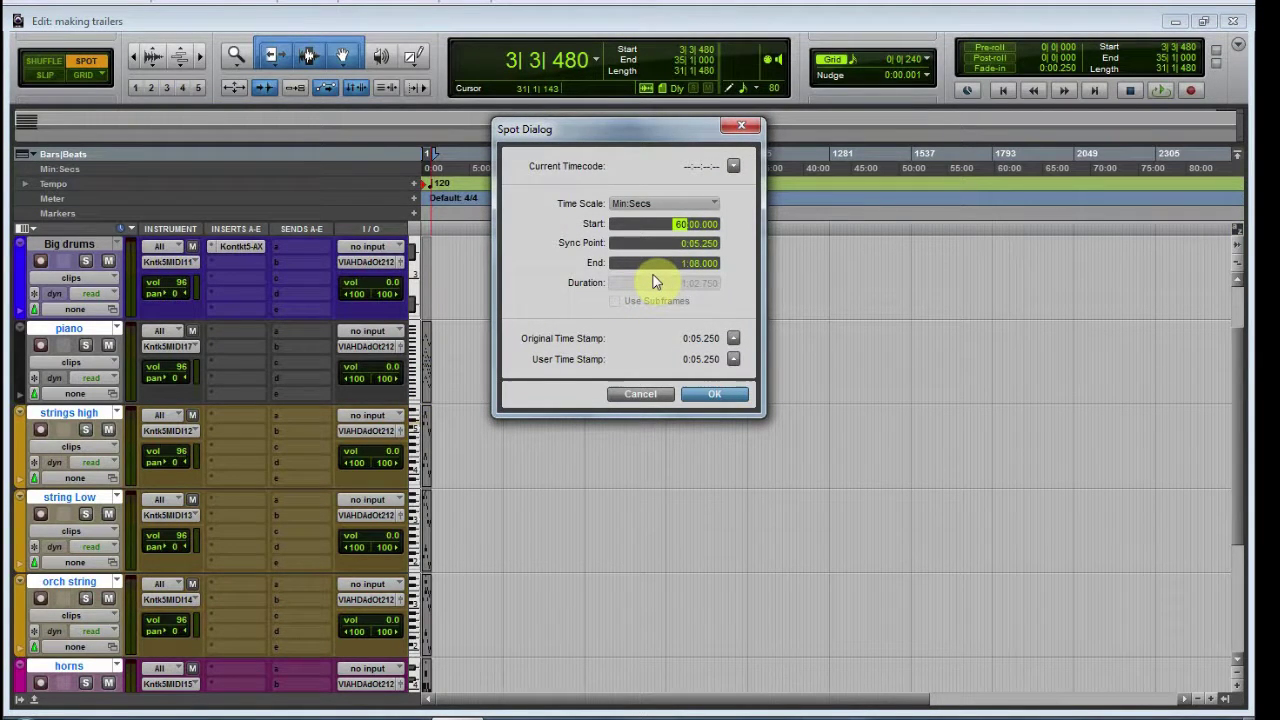
{"action": "left_click", "coordinate": [686, 243]}
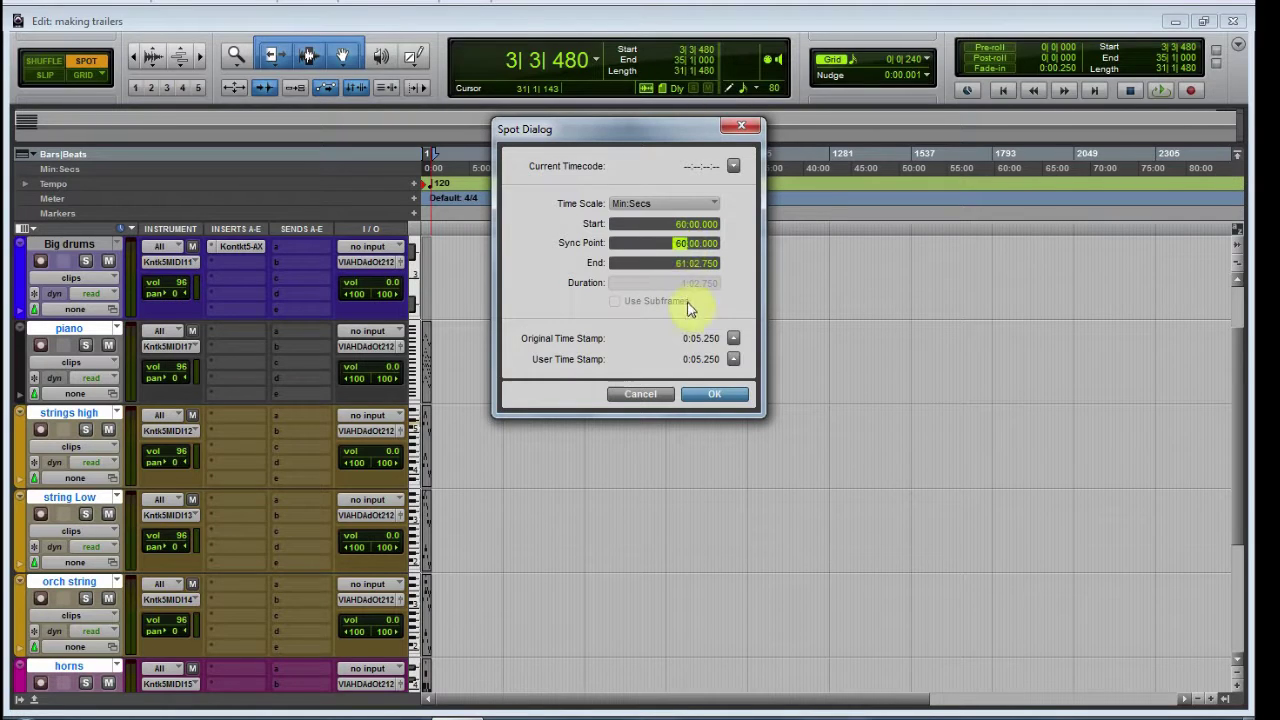
{"action": "left_click", "coordinate": [713, 397]}
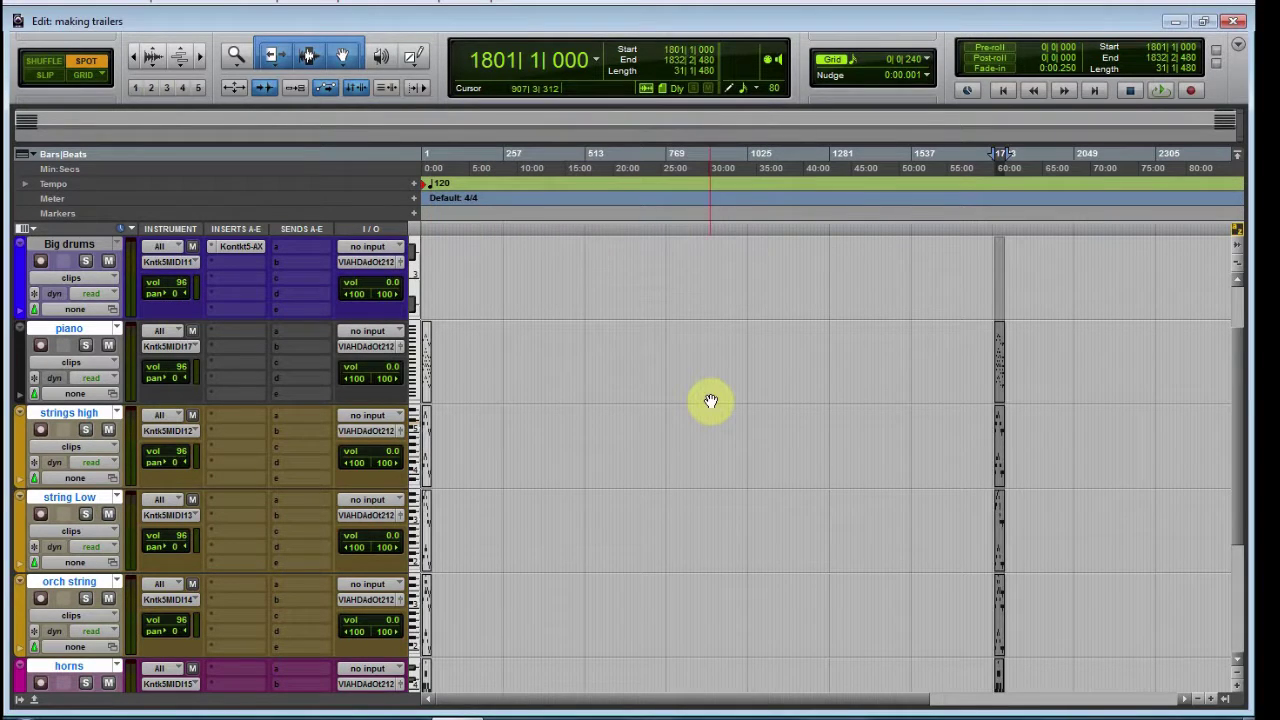
Zoom in on the moved clips around bar 1801.
{"action": "left_click", "coordinate": [975, 330]}
{"action": "scroll", "coordinate": [967, 405], "scroll_direction": "up", "scroll_amount": 1}
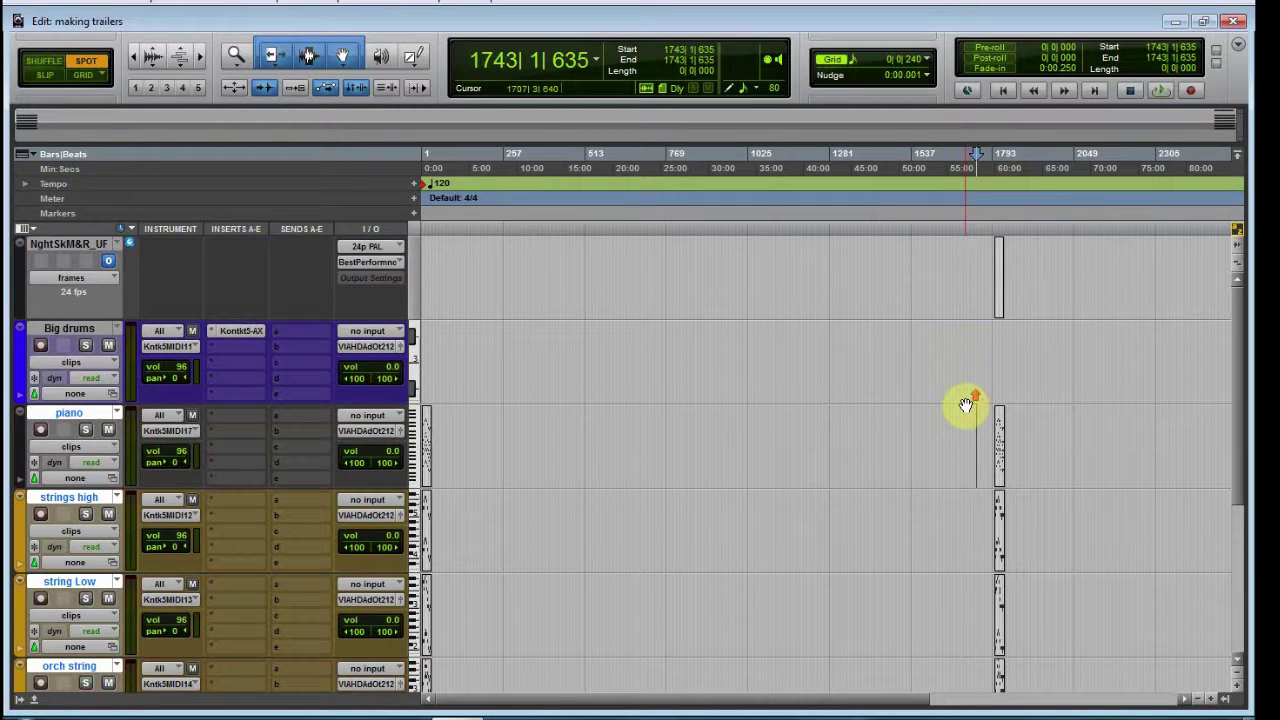
{"action": "left_click", "coordinate": [998, 354]}
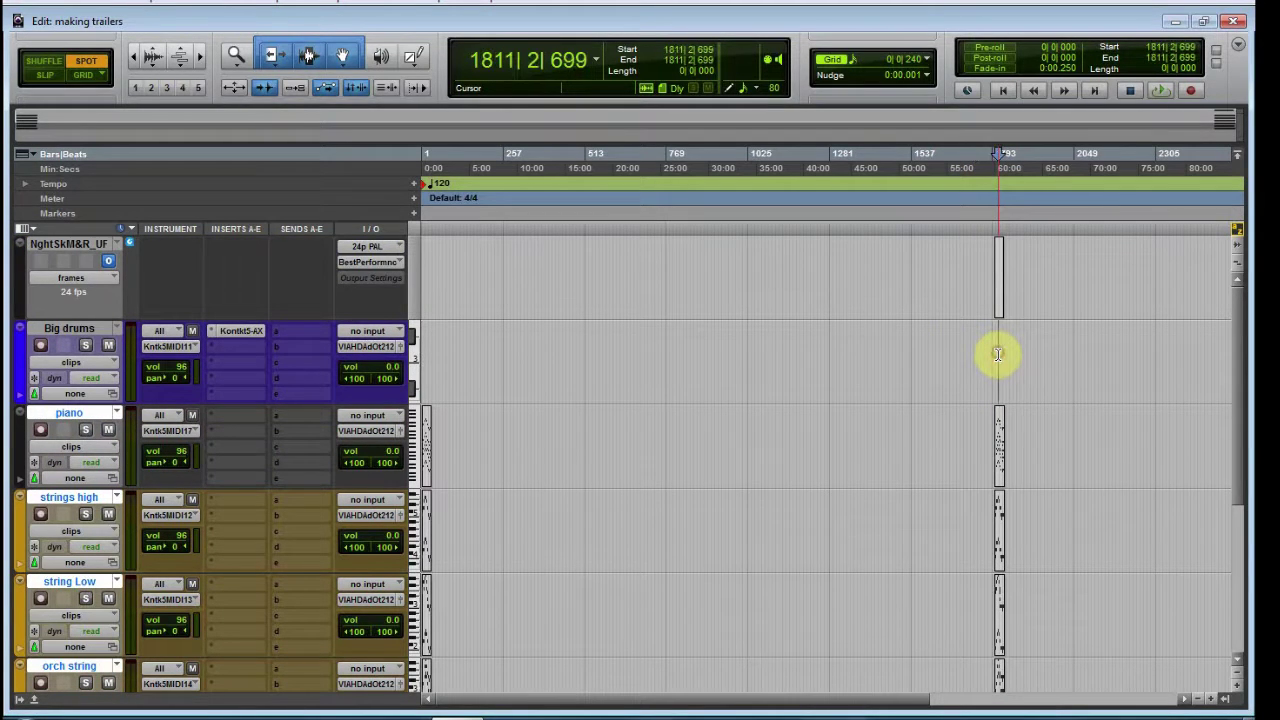
{"action": "key", "text": "ctrl+]"}
{"action": "key", "text": "ctrl+]"}
{"action": "key", "text": "ctrl+]"}
{"action": "key", "text": "ctrl+]"}
{"action": "key", "text": "ctrl+]"}
{"action": "key", "text": "ctrl+]"}
{"action": "key", "text": "ctrl+]"}
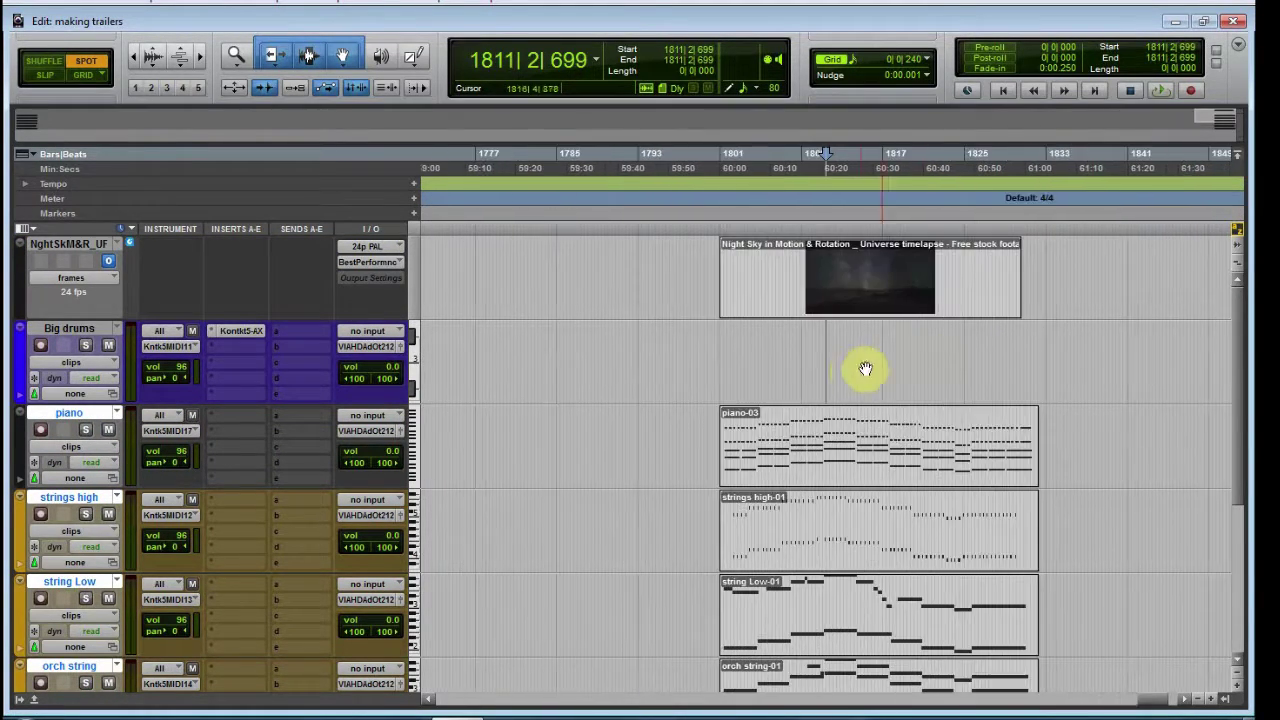
{"action": "key", "text": "ctrl+["}
{"action": "key", "text": "ctrl+["}
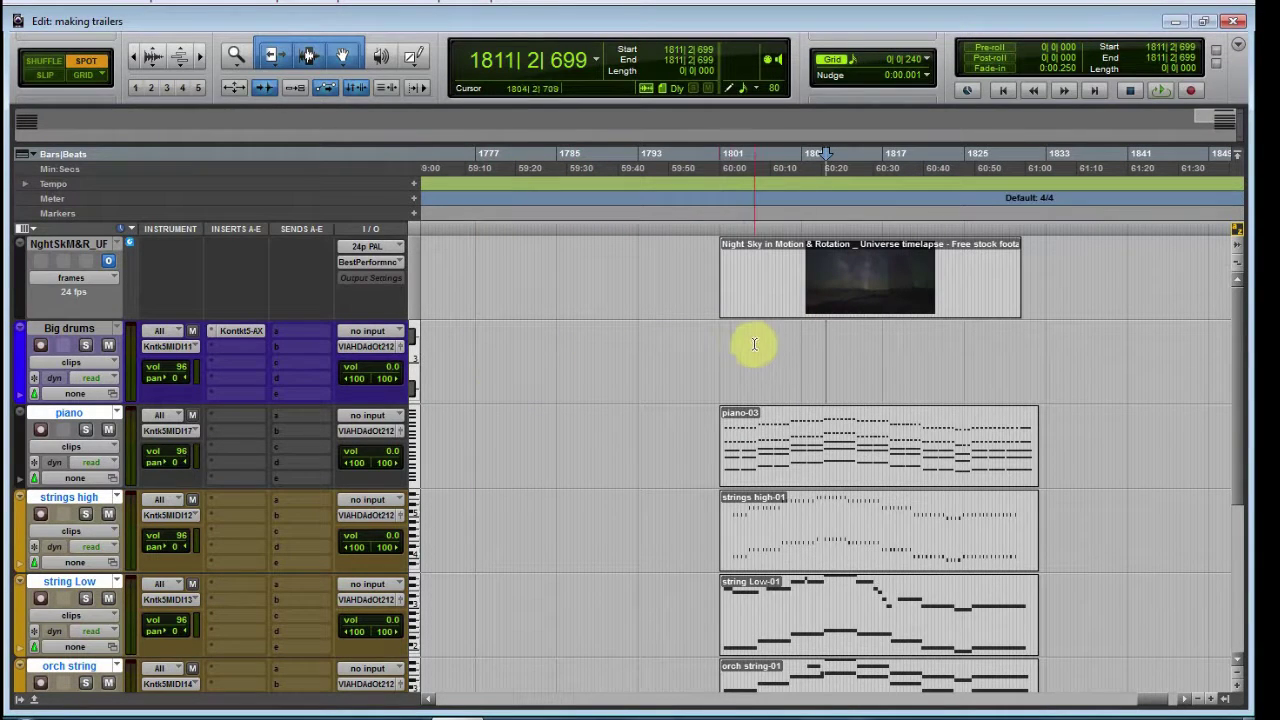
{"action": "left_click", "coordinate": [718, 357]}
{"action": "key", "text": "ctrl+]"}
{"action": "key", "text": "ctrl+]"}
{"action": "key", "text": "ctrl+]"}
{"action": "key", "text": "ctrl+]"}
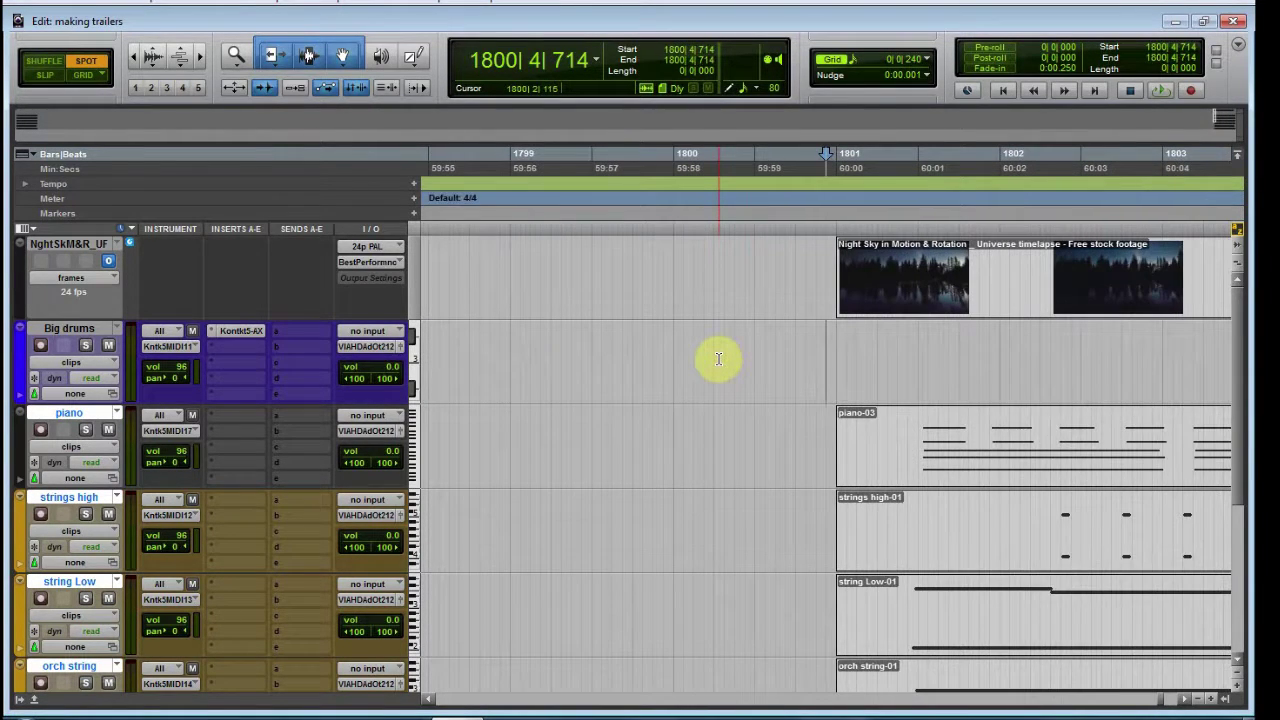
{"action": "key", "text": "ctrl+]"}
{"action": "key", "text": "ctrl+]"}
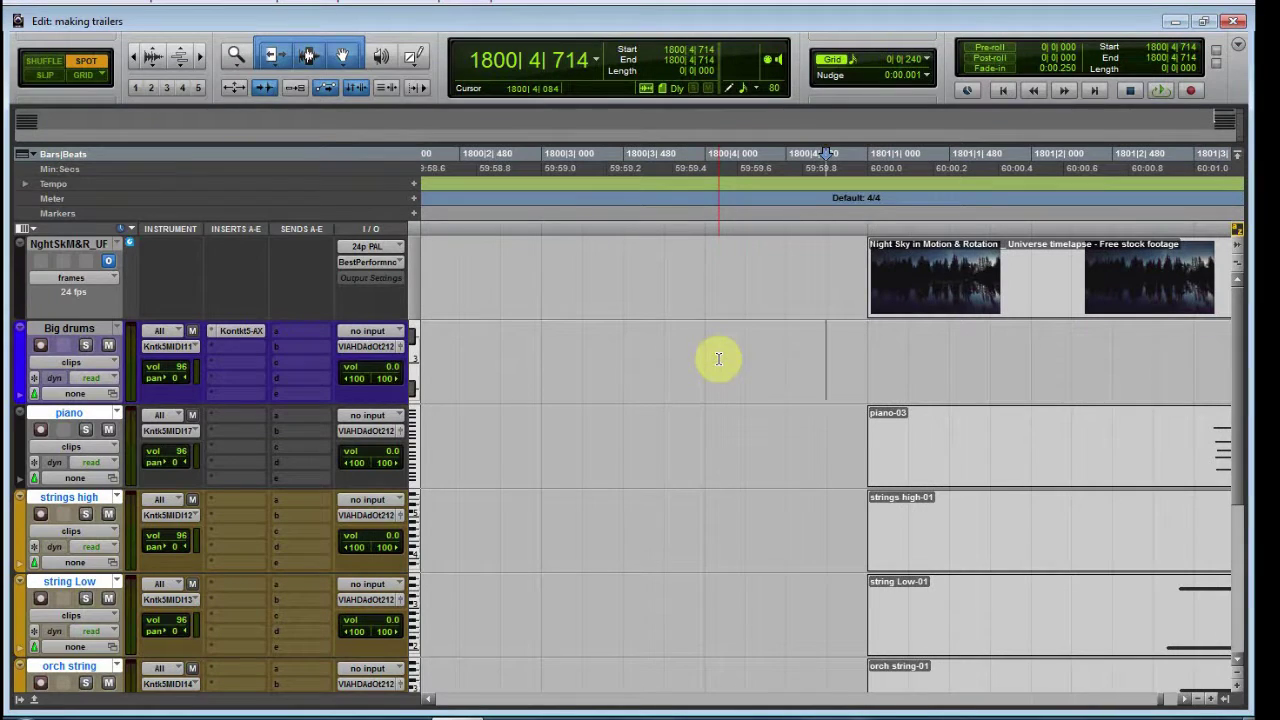
{"action": "key", "text": "ctrl+["}
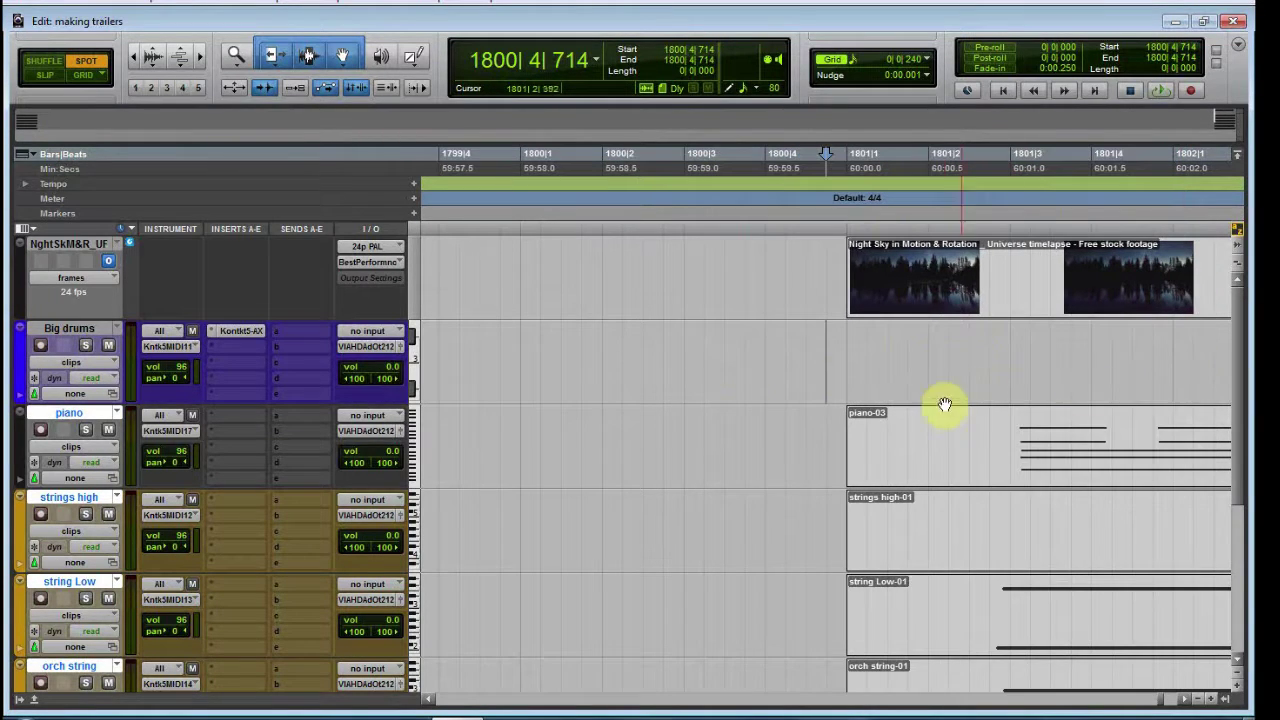
Open the Video window, move it down and left, and play the session.
{"action": "key", "text": "ctrl+KP_9"}
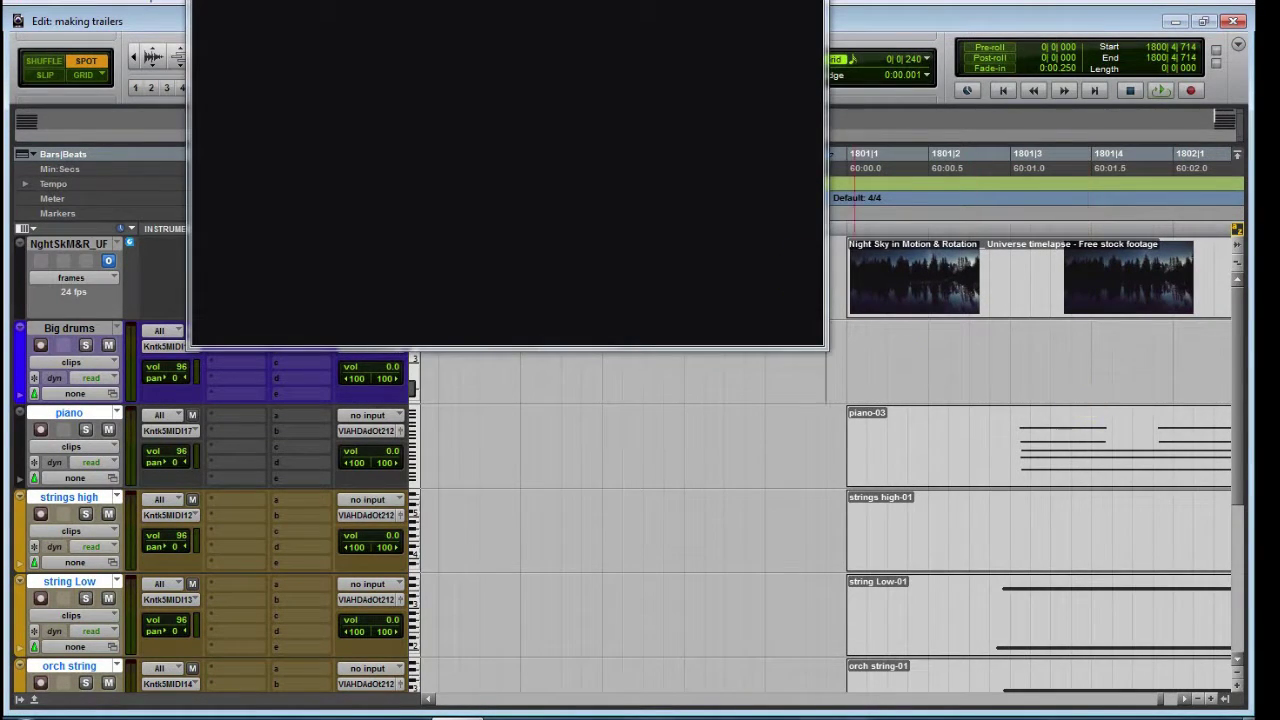
{"action": "left_click_drag", "start_coordinate": [594, 1], "coordinate": [512, 40]}
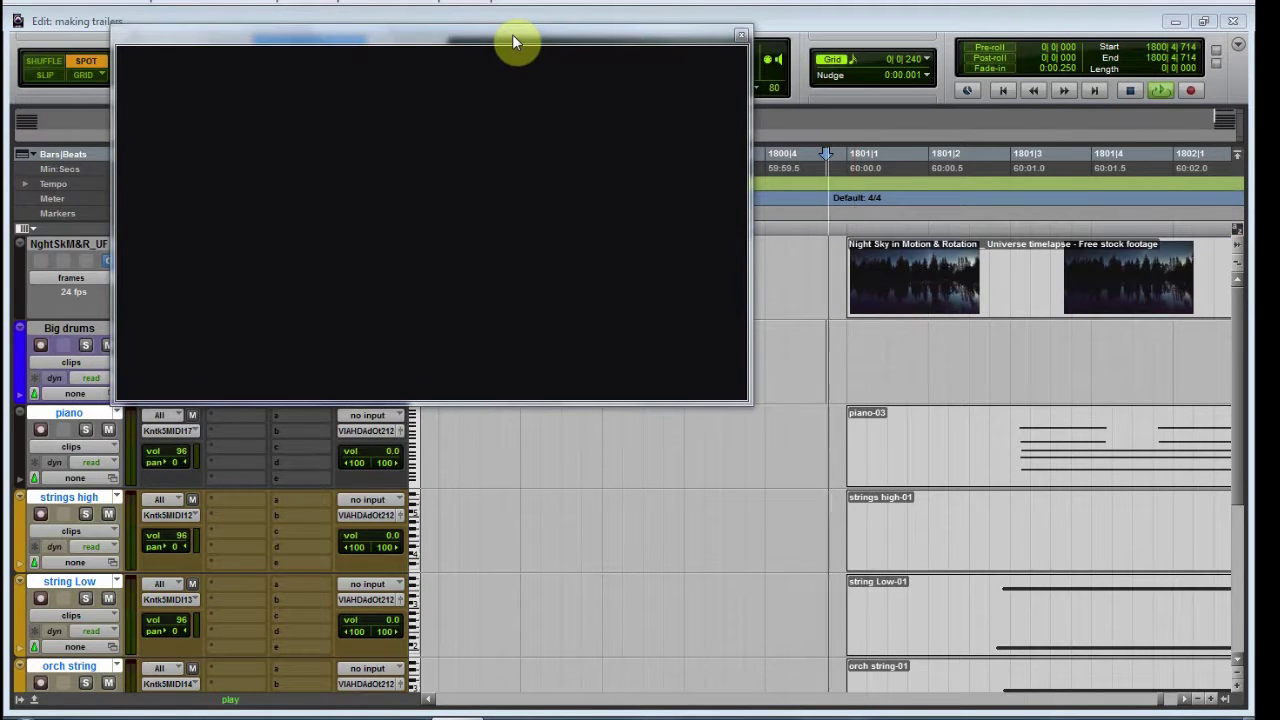
{"action": "key", "text": "space"}
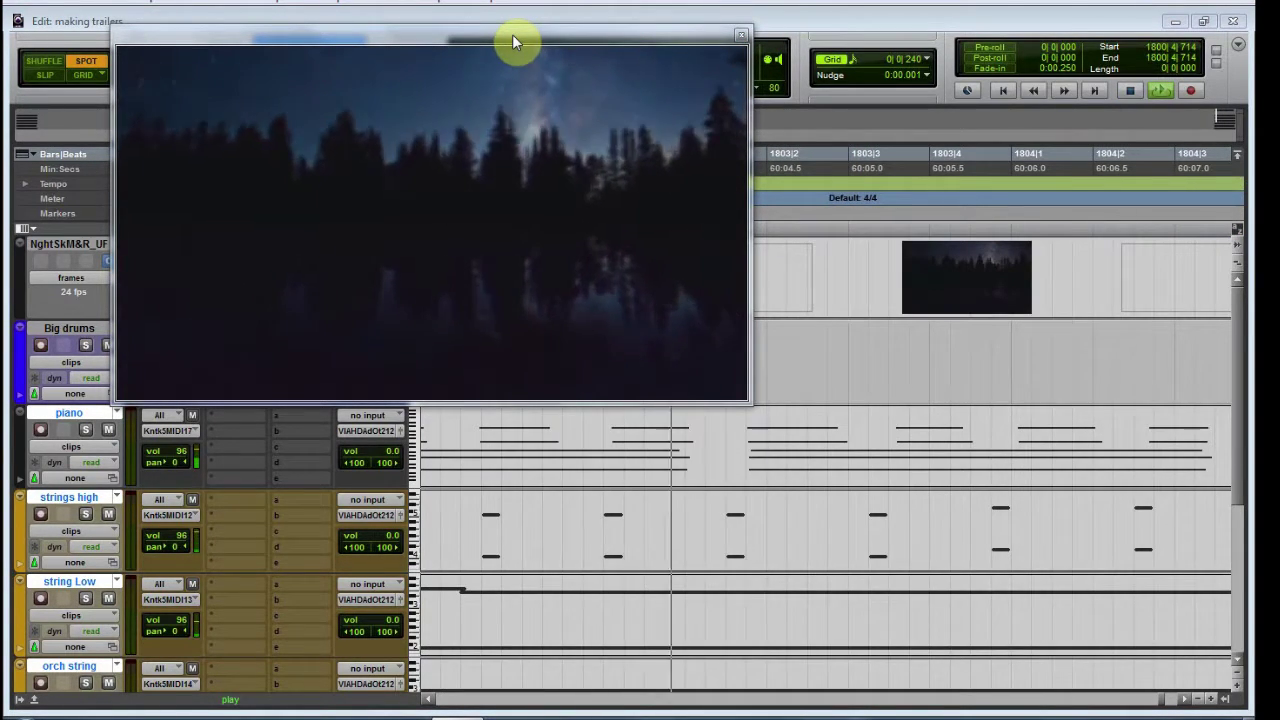
{"action": "left_click", "coordinate": [740, 36]}
{"action": "key", "text": "space"}
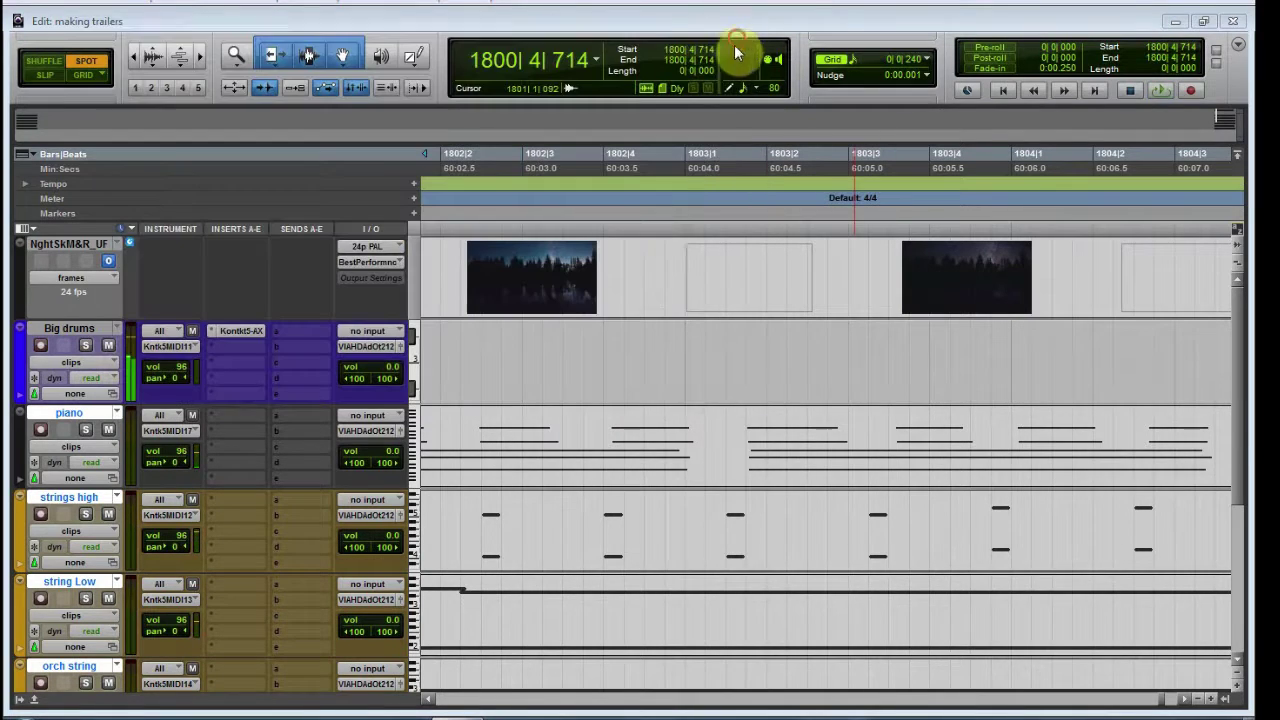
{"action": "key", "text": "ctrl+bracketleft"}
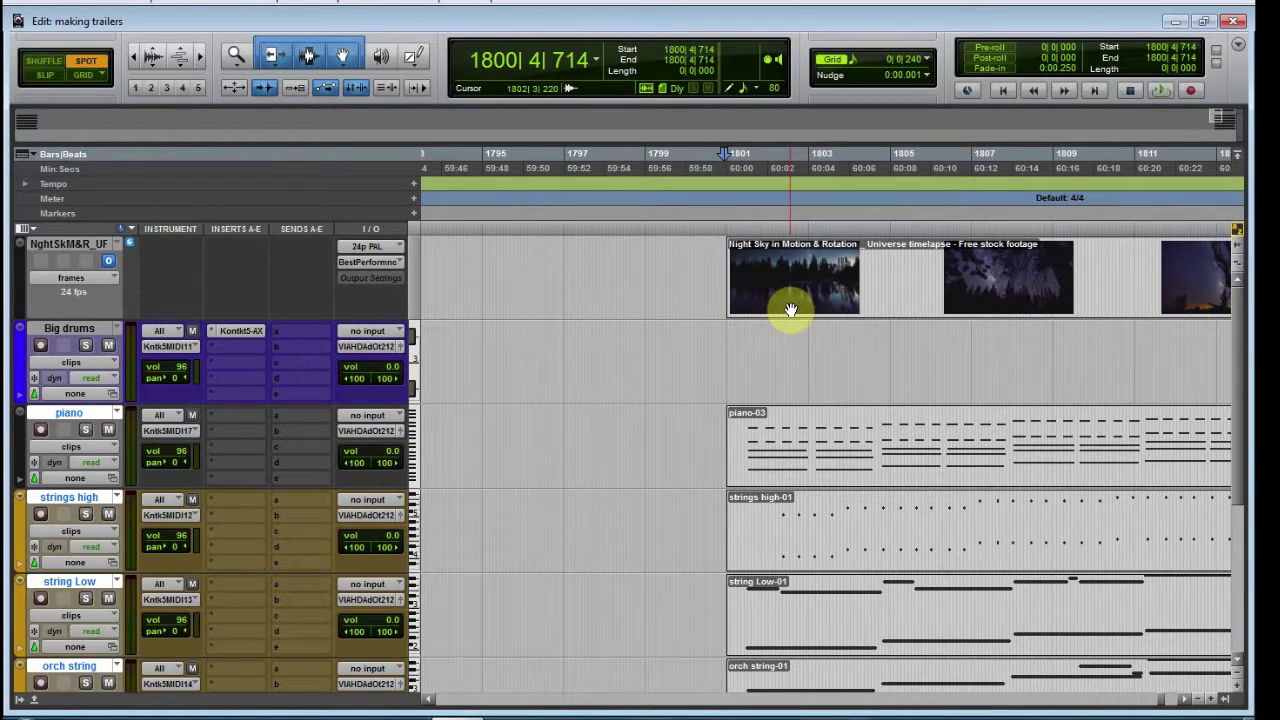
{"action": "scroll", "coordinate": [743, 329], "scroll_direction": "up", "scroll_amount": 5}
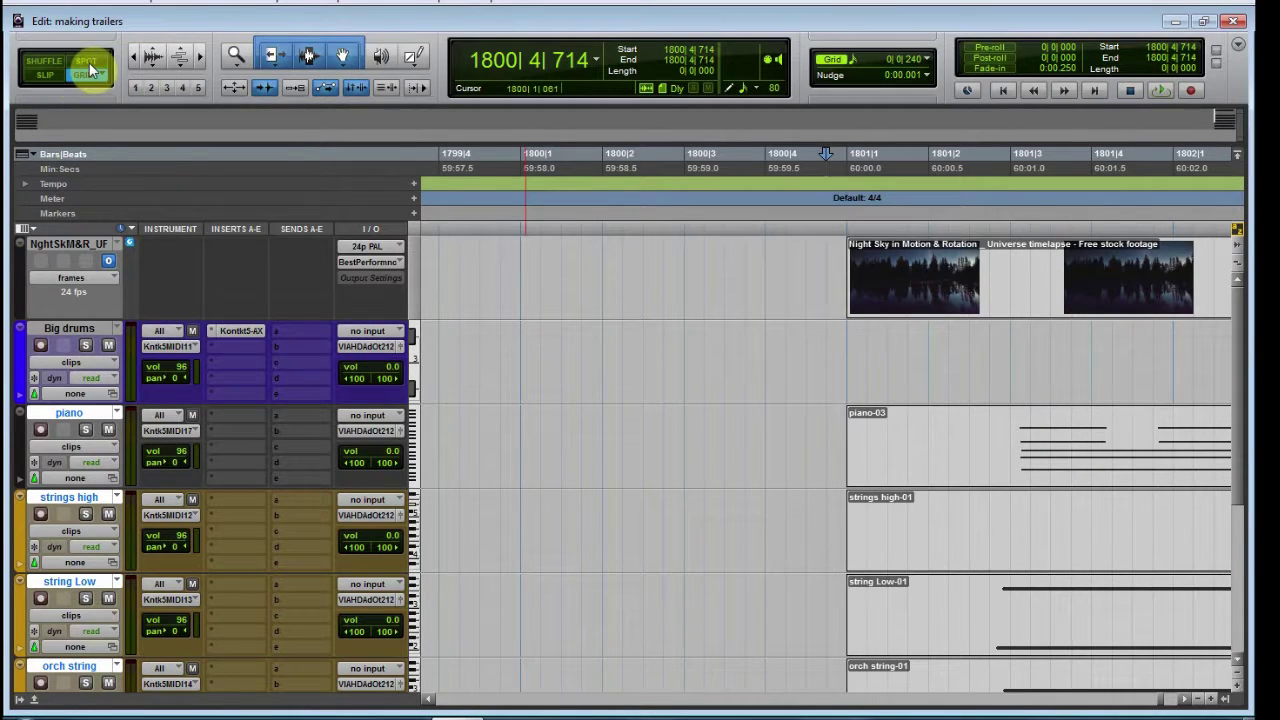
Select the clips from bar 1801, including piano-03 and pads-02, then every clip.
{"action": "left_click", "coordinate": [1096, 475]}
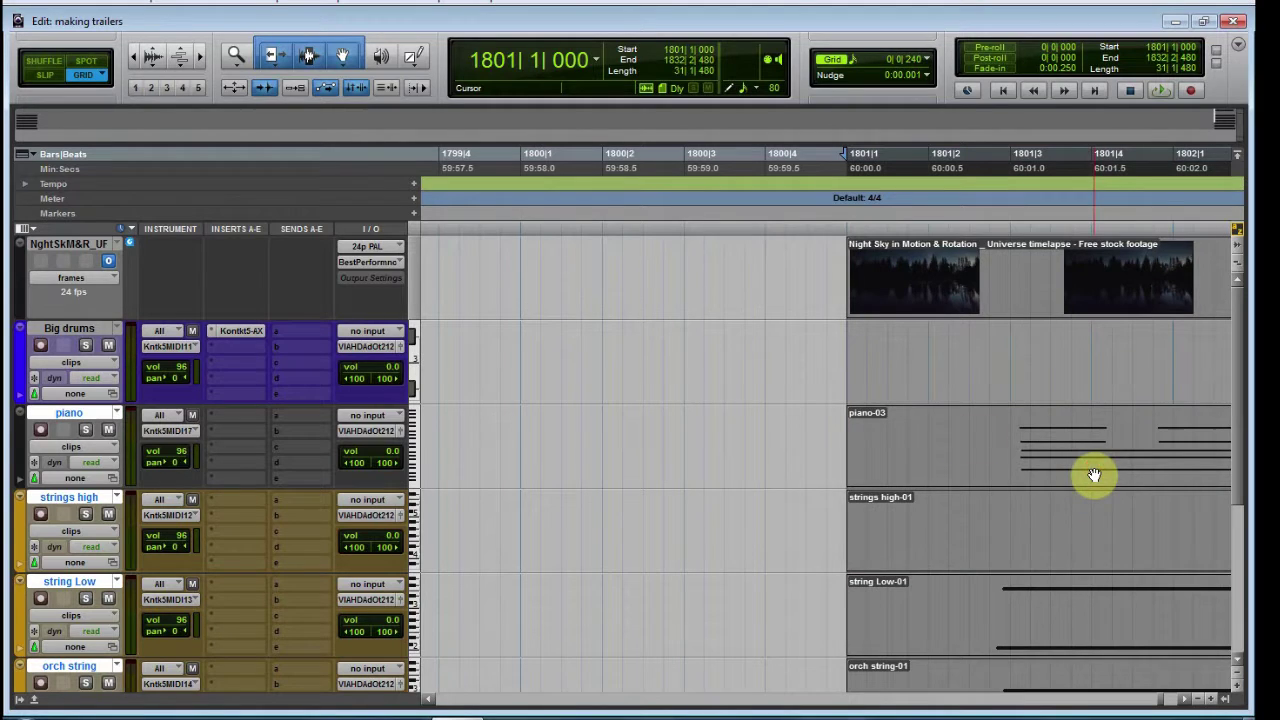
{"action": "left_click", "coordinate": [705, 378]}
{"action": "left_click", "coordinate": [989, 468]}
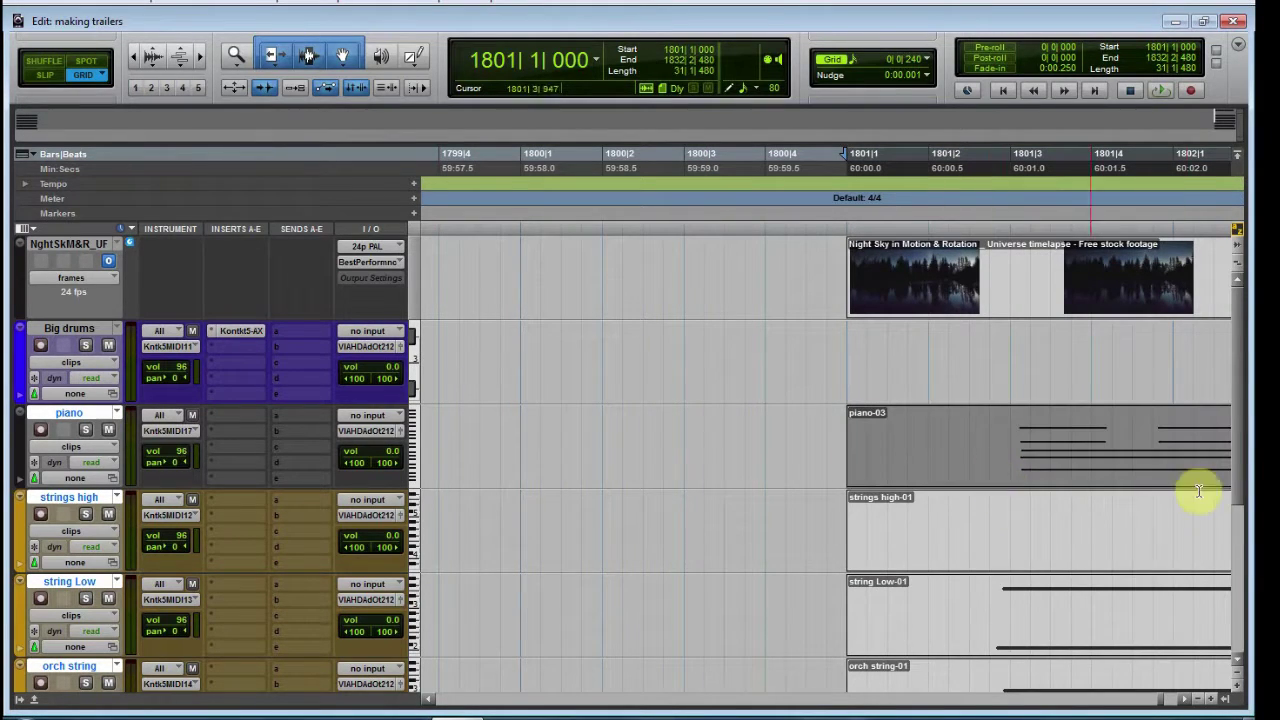
{"action": "left_click_drag", "start_coordinate": [1238, 382], "coordinate": [925, 570]}
{"action": "left_click", "coordinate": [925, 570]}
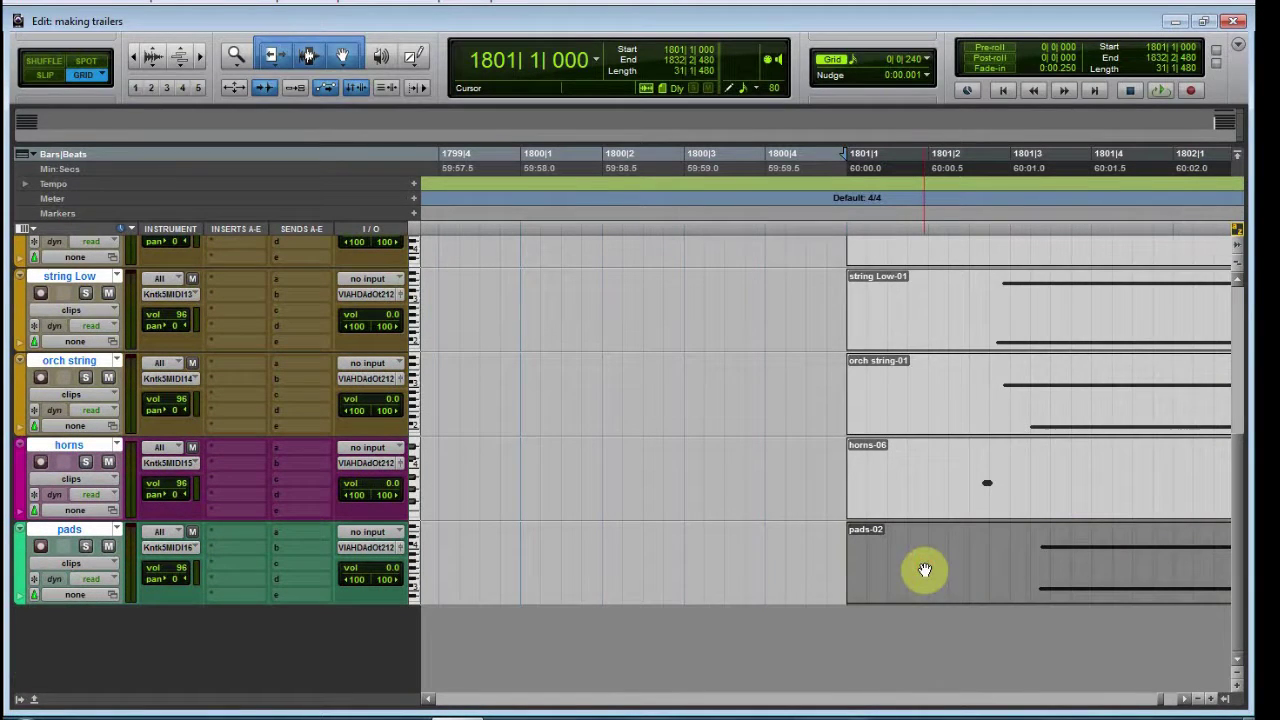
{"action": "key", "text": "ctrl+a"}
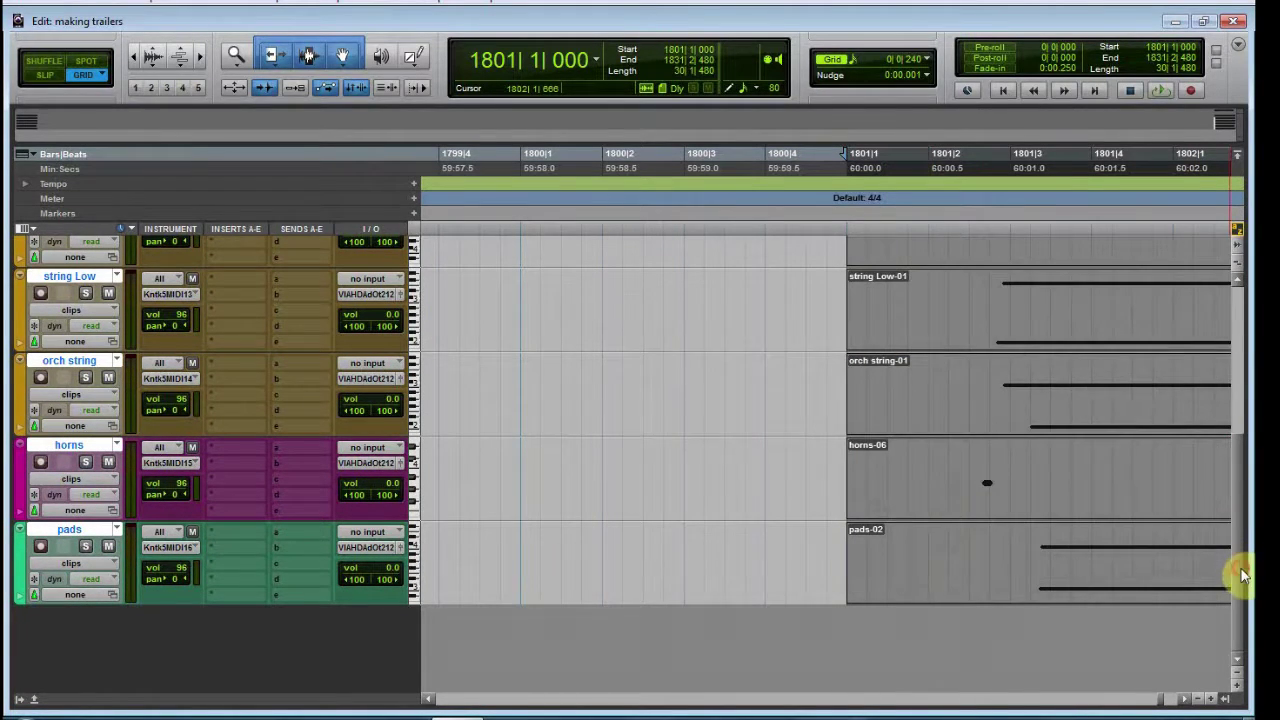
Clear the selection and drag a selection across all tracks from bar 1801.
{"action": "left_click_drag", "start_coordinate": [1241, 576], "coordinate": [1248, 368]}
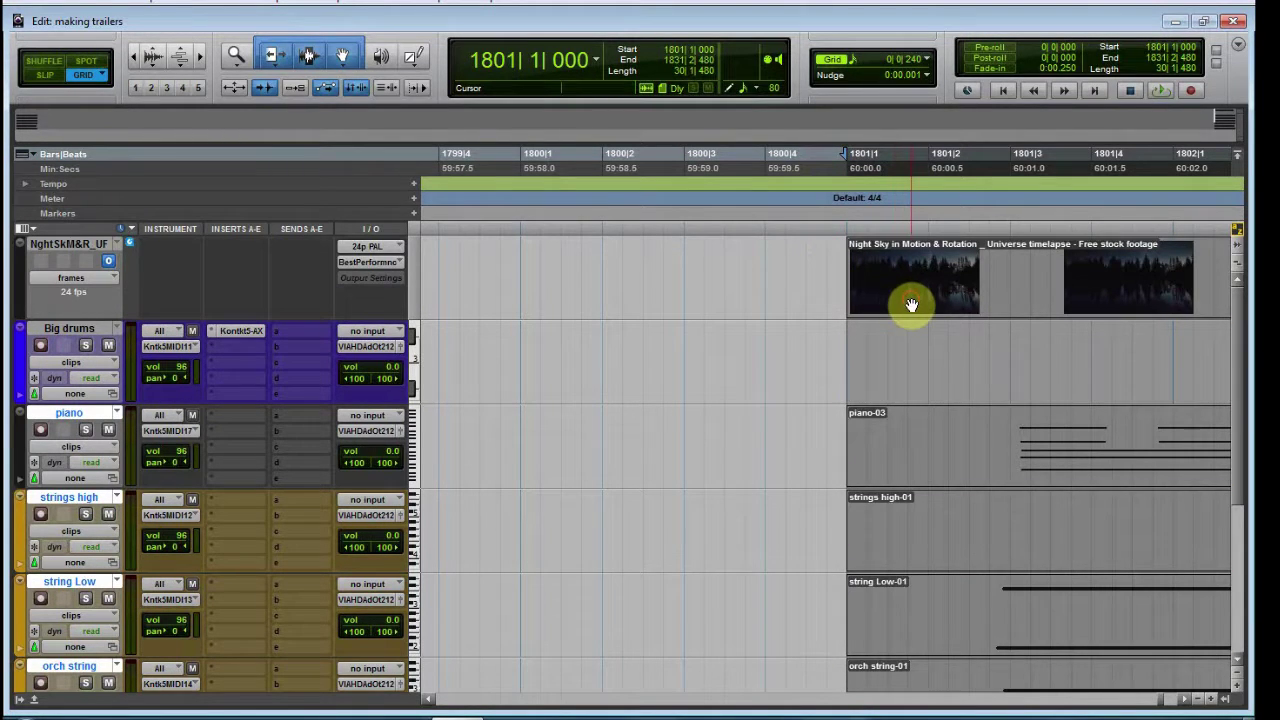
{"action": "left_click", "coordinate": [815, 321]}
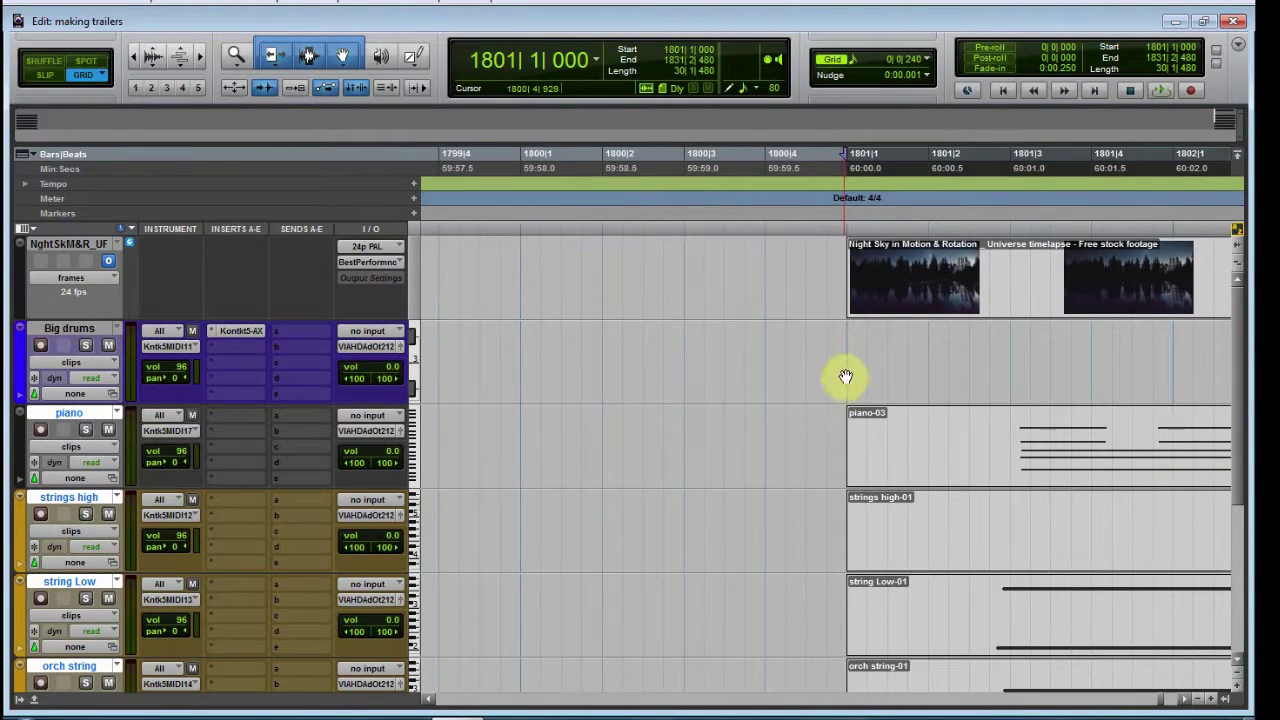
{"action": "left_click_drag", "start_coordinate": [843, 357], "coordinate": [1002, 630]}
Scroll left and zoom out to find the session start, then zoom in close on bar 1801.
{"action": "left_click_drag", "start_coordinate": [846, 628], "coordinate": [1117, 590]}
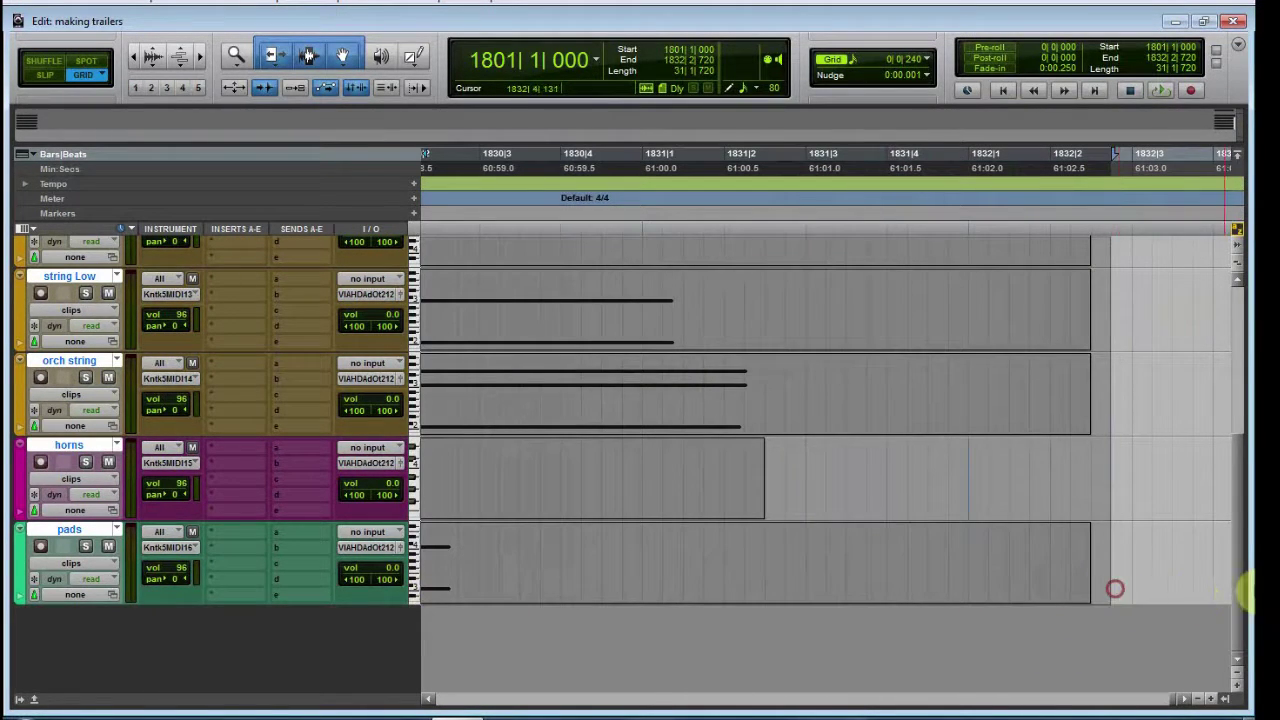
{"action": "left_click_drag", "start_coordinate": [1245, 592], "coordinate": [1243, 371]}
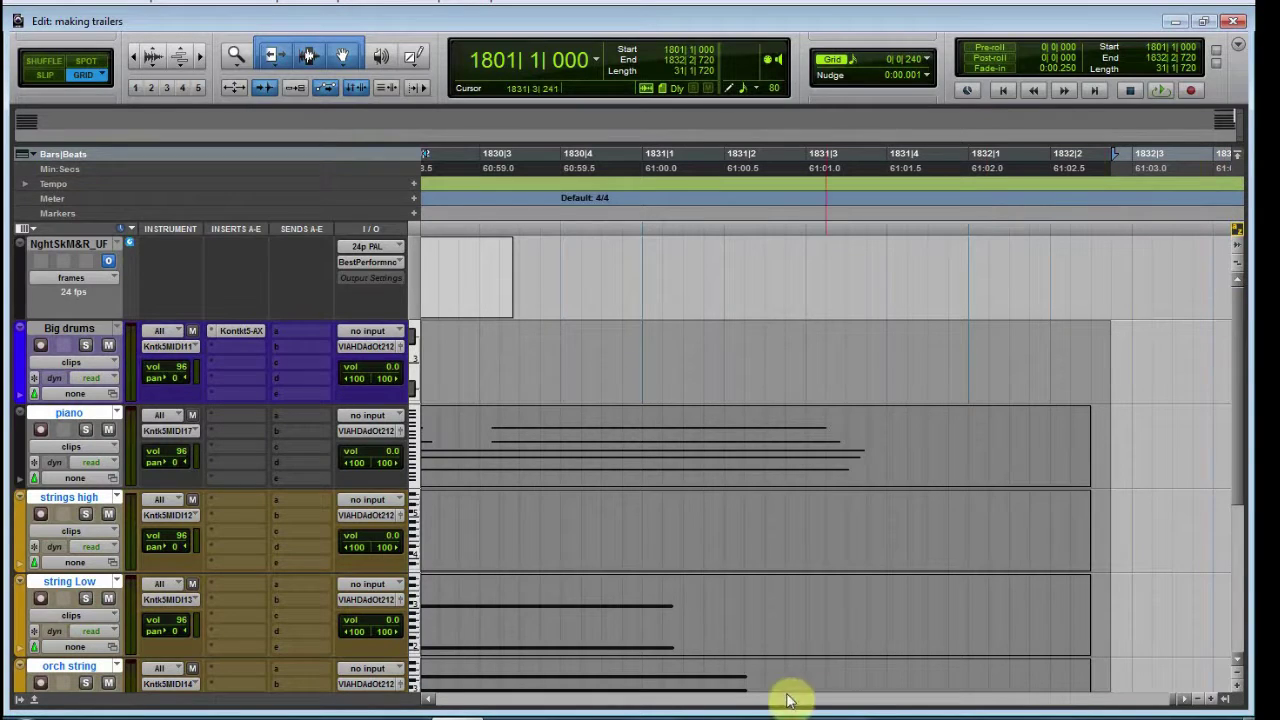
{"action": "scroll", "coordinate": [425, 705], "scroll_direction": "left", "scroll_amount": 6}
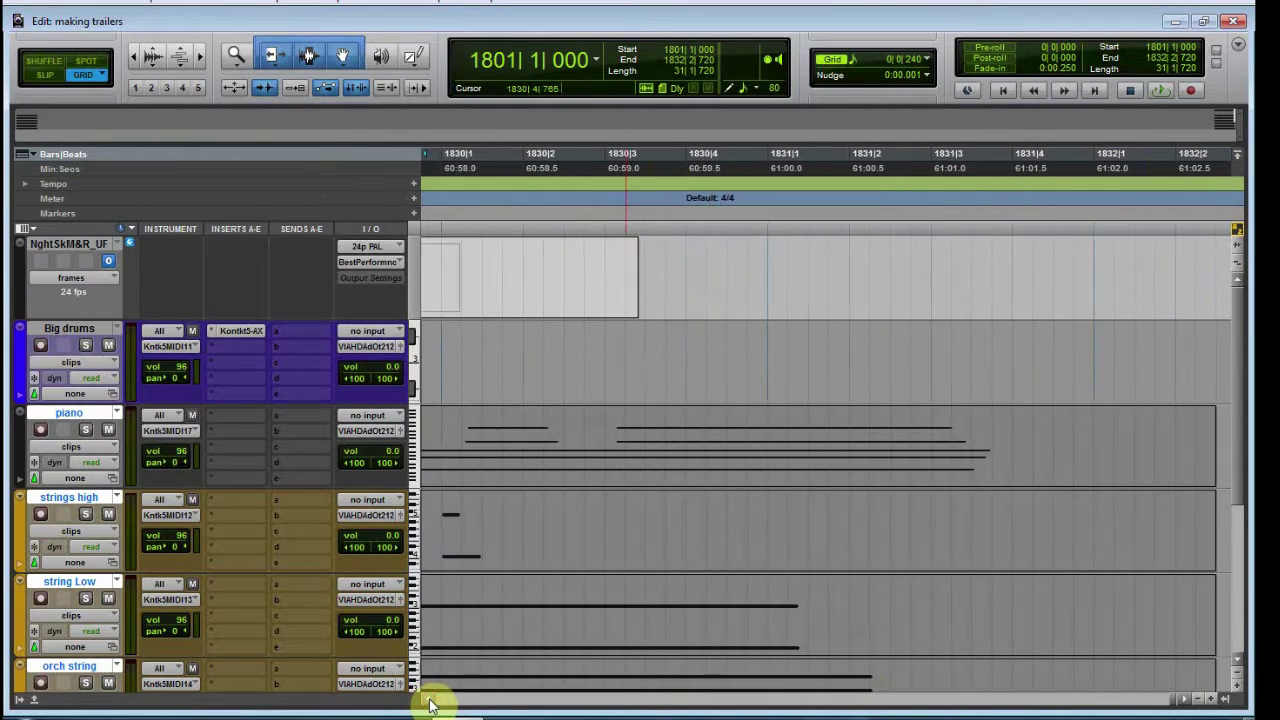
{"action": "scroll", "coordinate": [430, 705], "scroll_direction": "left", "scroll_amount": 7}
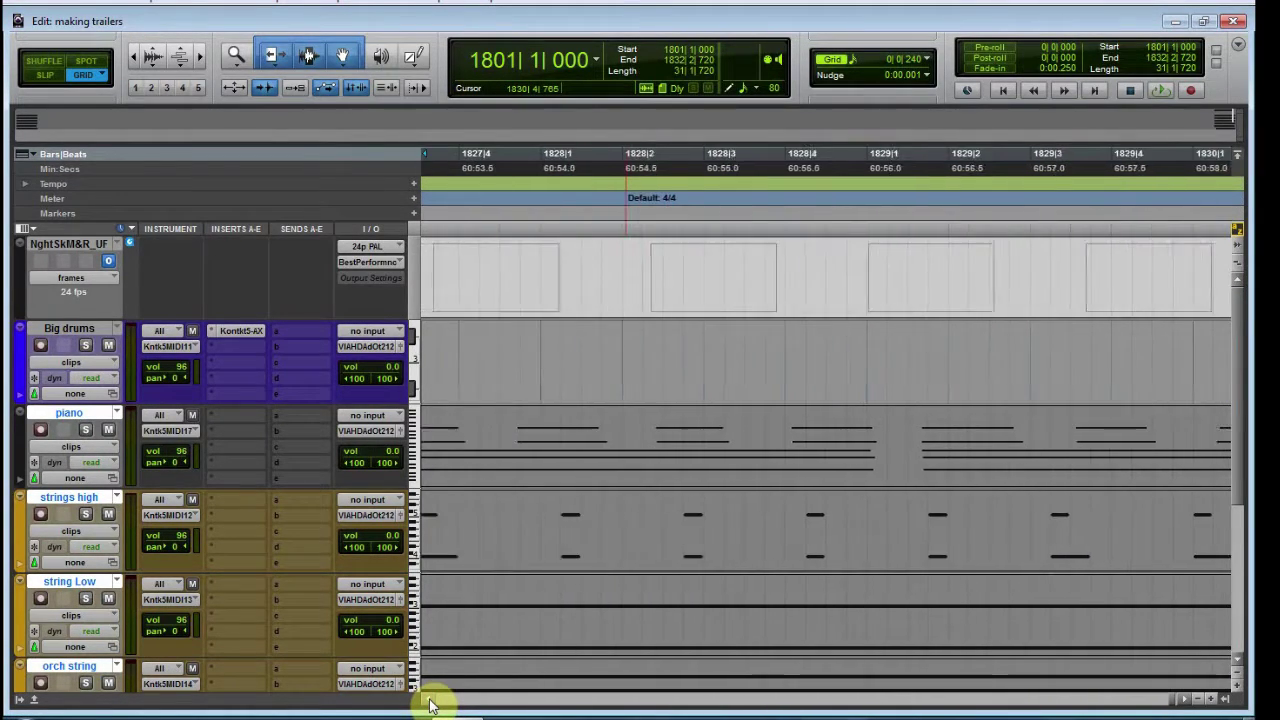
{"action": "scroll", "coordinate": [430, 705], "scroll_direction": "left", "scroll_amount": 2}
{"action": "key", "text": "ctrl+bracketleft"}
{"action": "key", "text": "ctrl+bracketleft"}
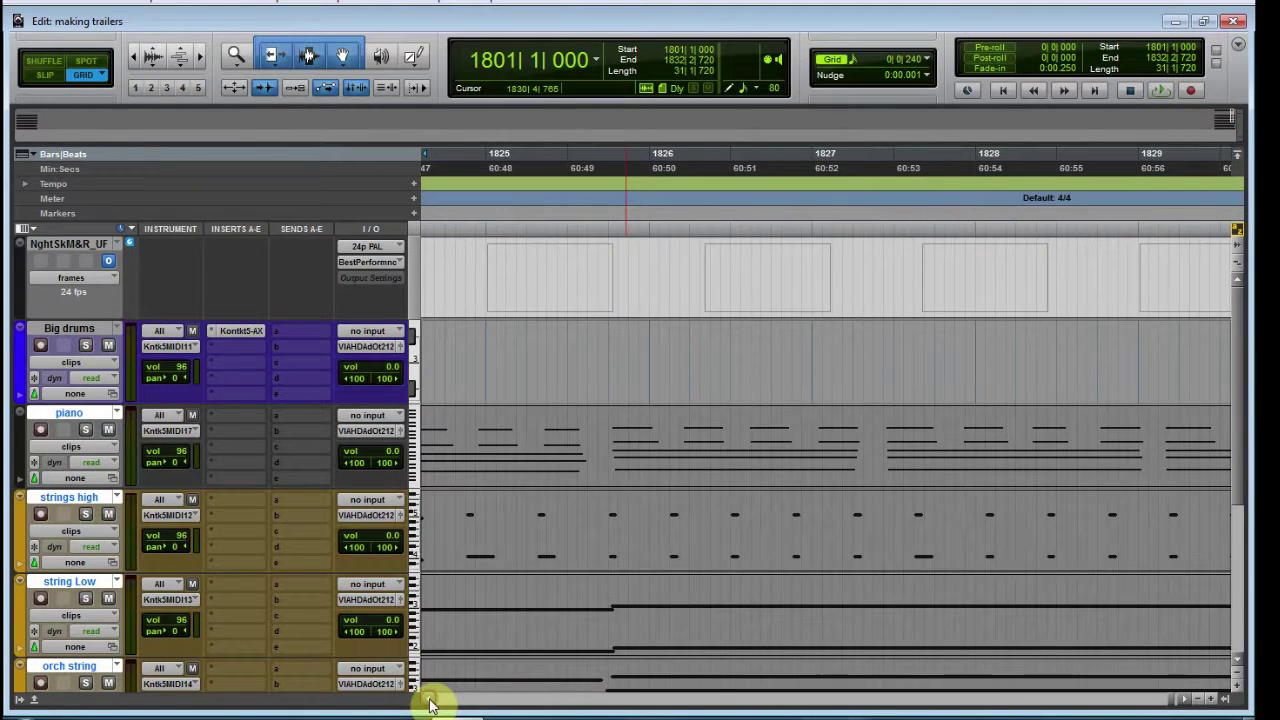
{"action": "scroll", "coordinate": [430, 705], "scroll_direction": "left", "scroll_amount": 8}
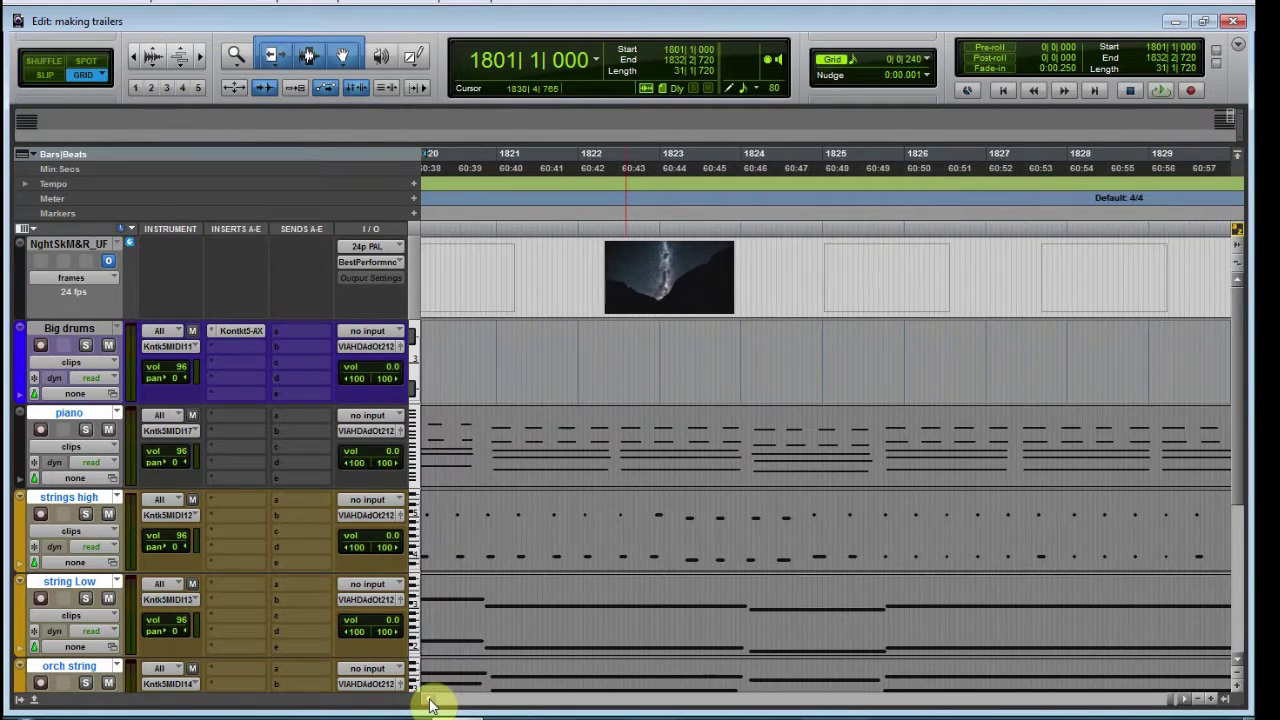
{"action": "scroll", "coordinate": [430, 705], "scroll_direction": "left", "scroll_amount": 8}
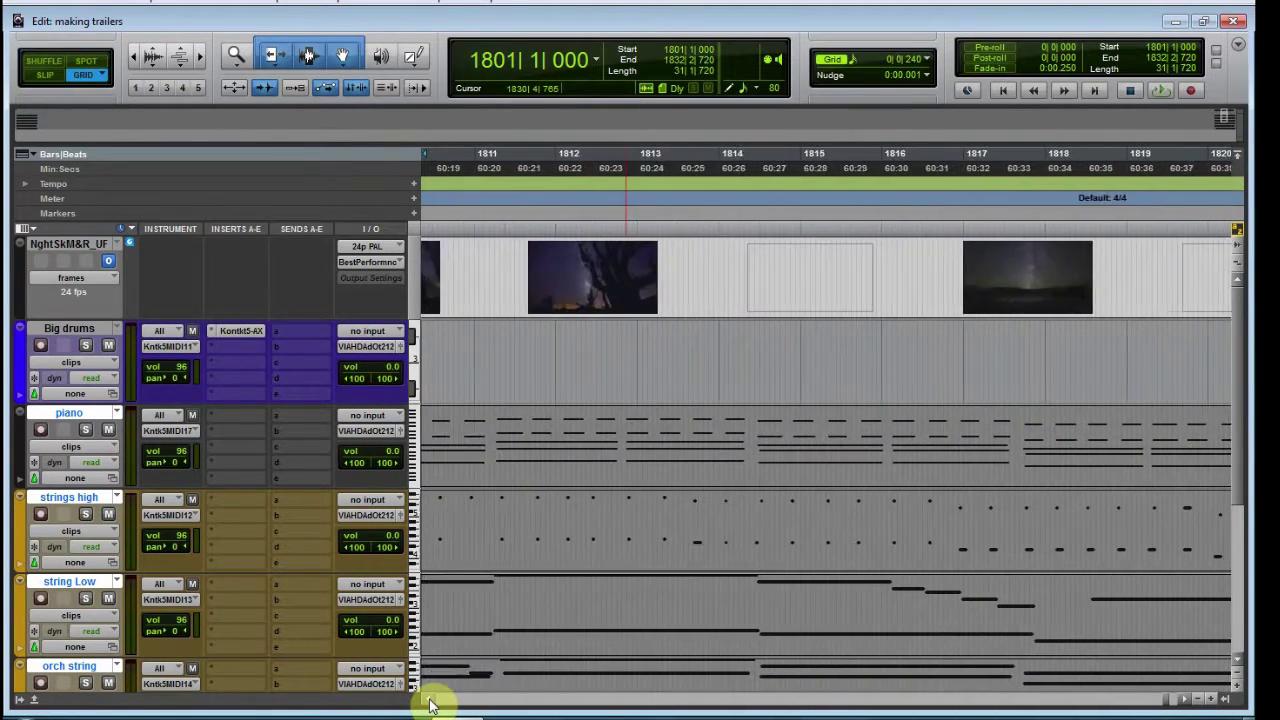
{"action": "scroll", "coordinate": [430, 705], "scroll_direction": "left", "scroll_amount": 7}
{"action": "key", "text": "ctrl+bracketleft"}
{"action": "key", "text": "ctrl+bracketleft"}
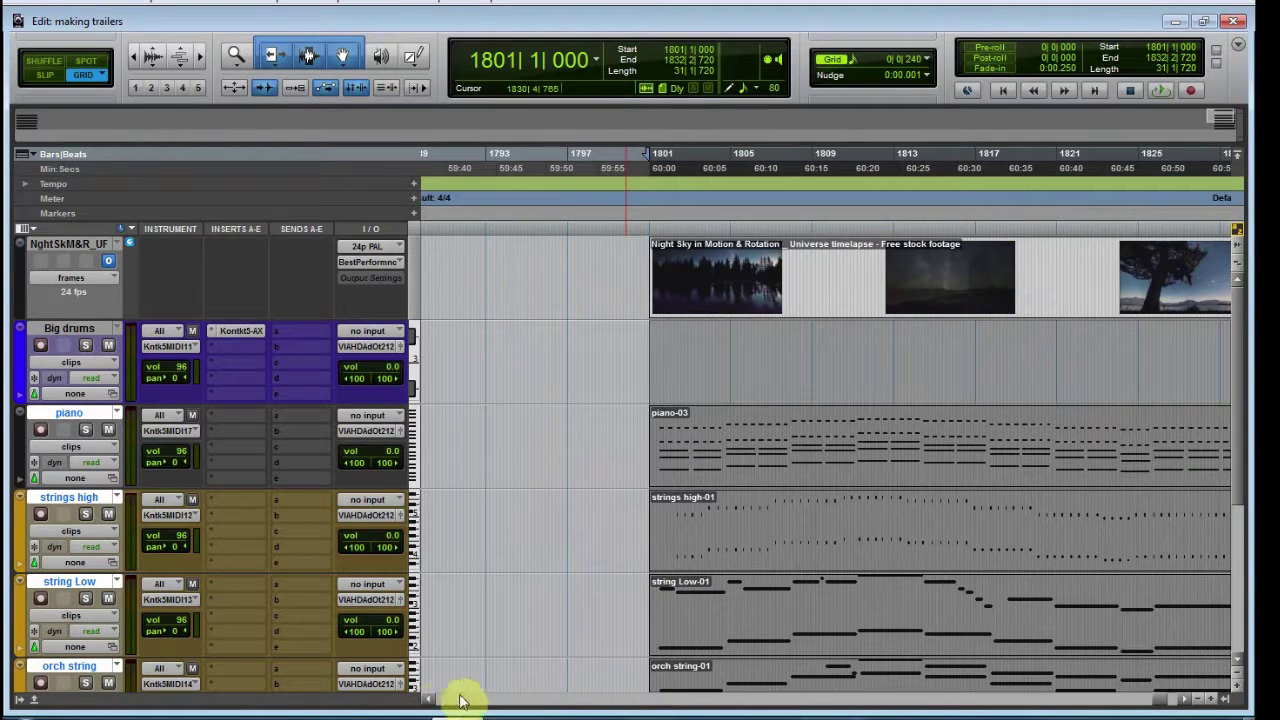
{"action": "key", "text": "ctrl+bracketright"}
{"action": "key", "text": "ctrl+bracketright"}
{"action": "key", "text": "ctrl+bracketright"}
{"action": "key", "text": "ctrl+bracketright"}
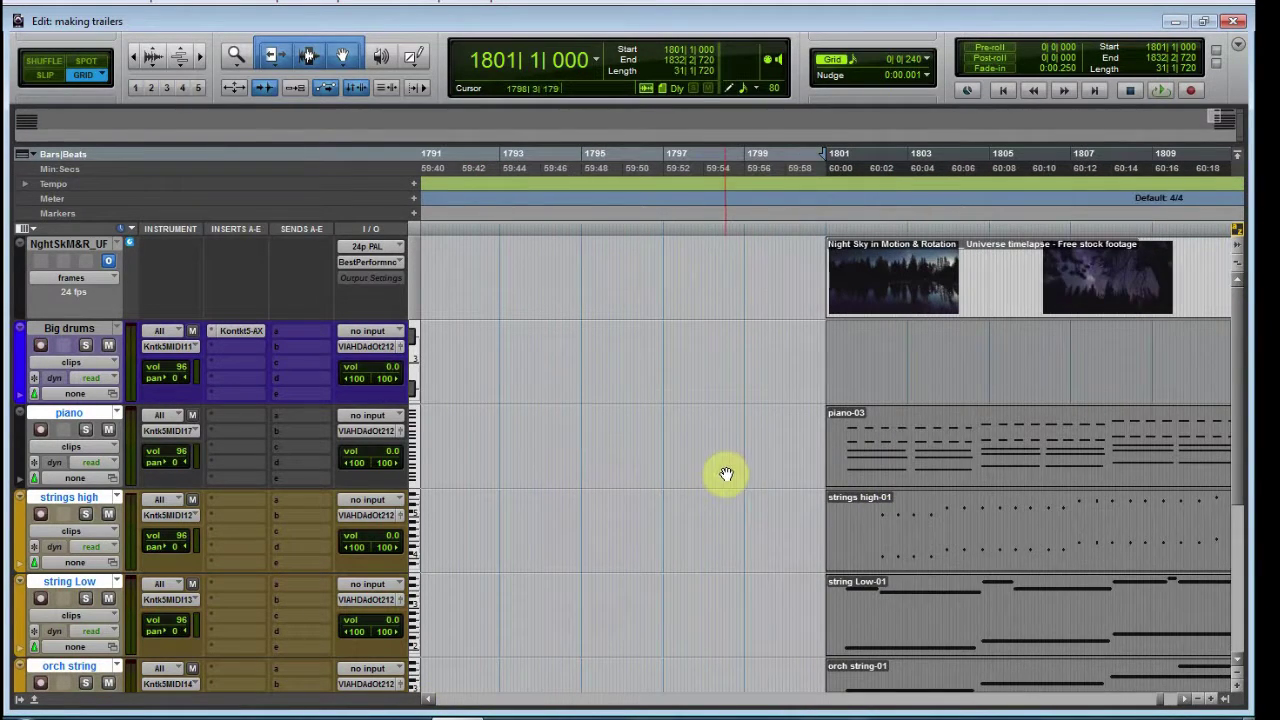
Move the piano-to-orch string clips to 1800|3, set playback start at 1800|4, open the Video window.
{"action": "left_click_drag", "start_coordinate": [1086, 477], "coordinate": [916, 475]}
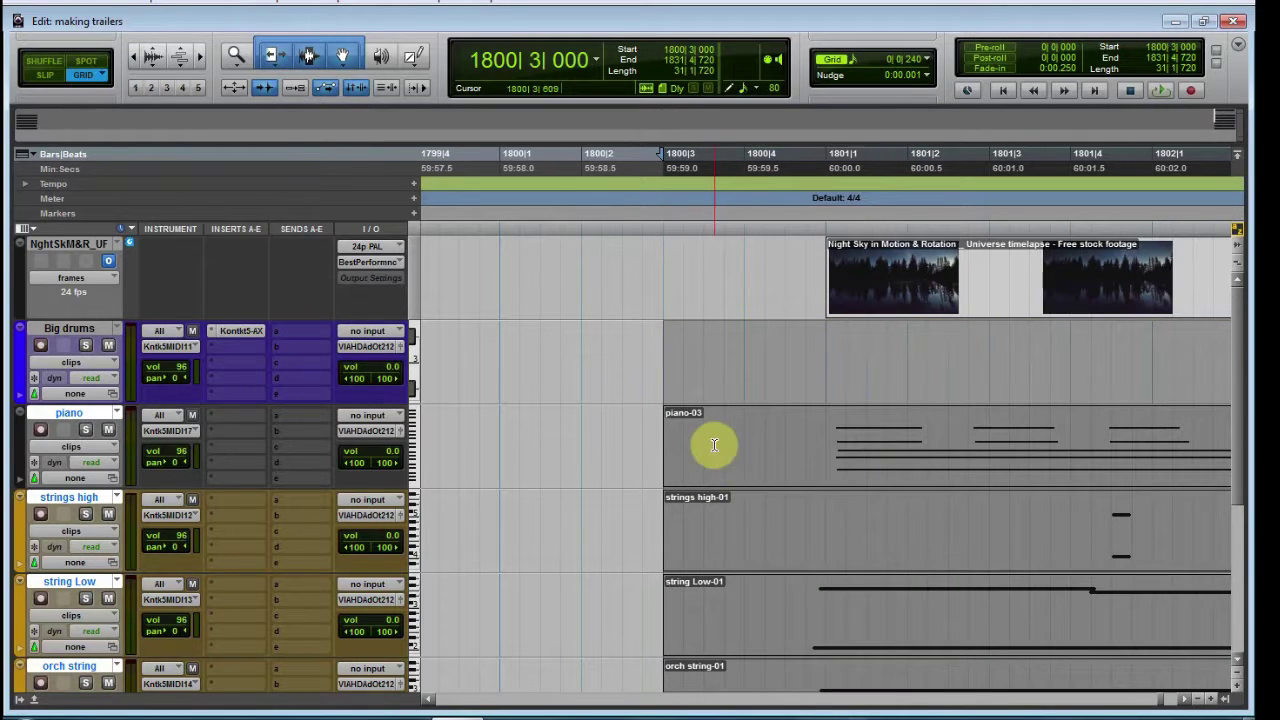
{"action": "left_click", "coordinate": [698, 366]}
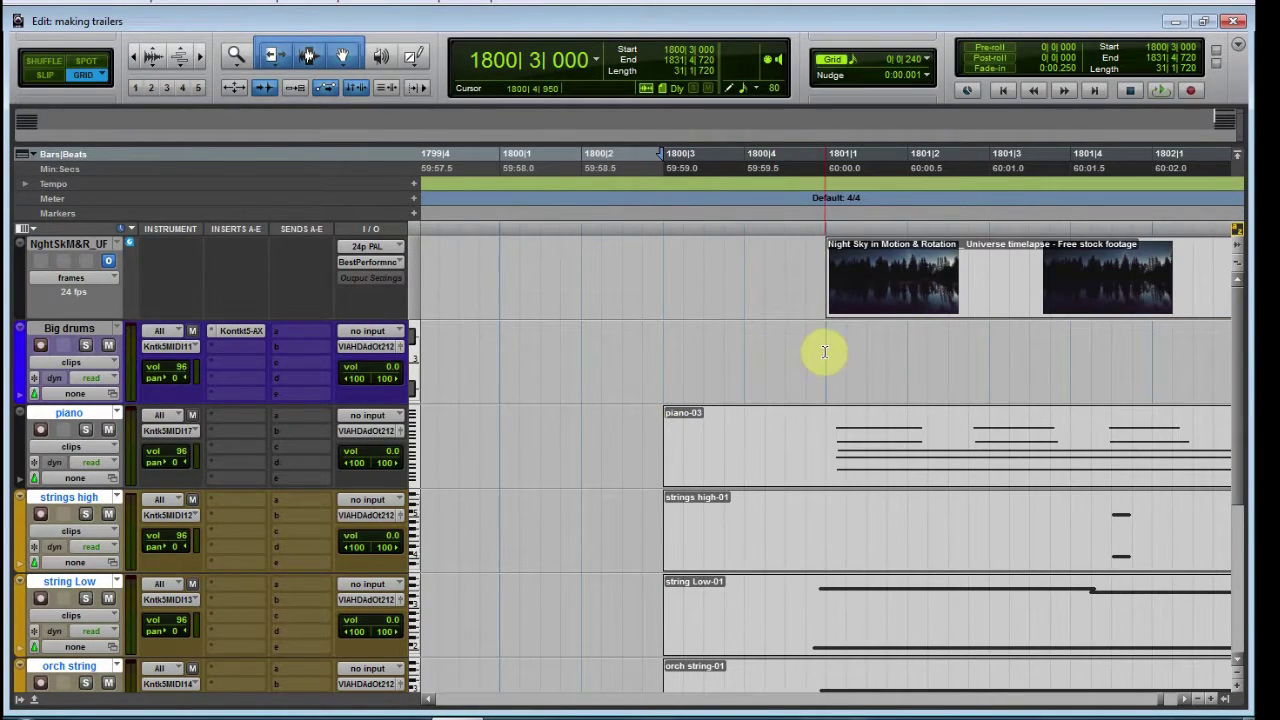
{"action": "left_click_drag", "start_coordinate": [805, 351], "coordinate": [794, 350]}
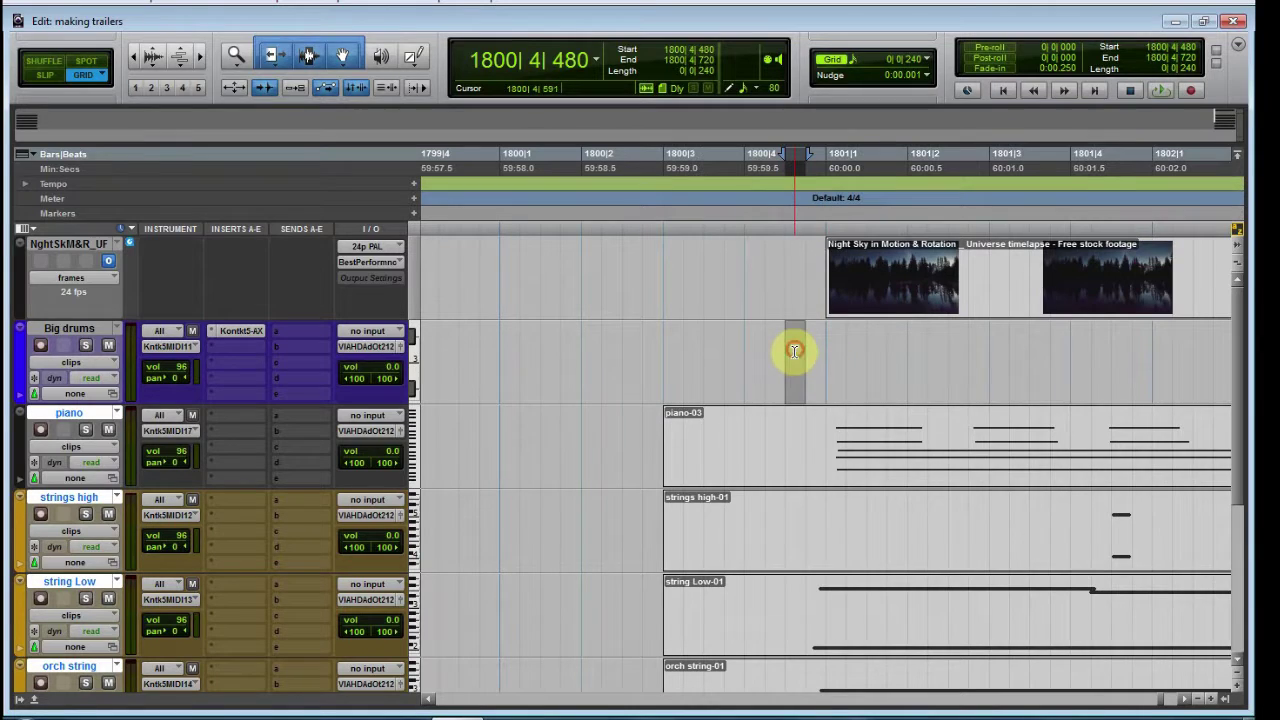
{"action": "left_click", "coordinate": [744, 360]}
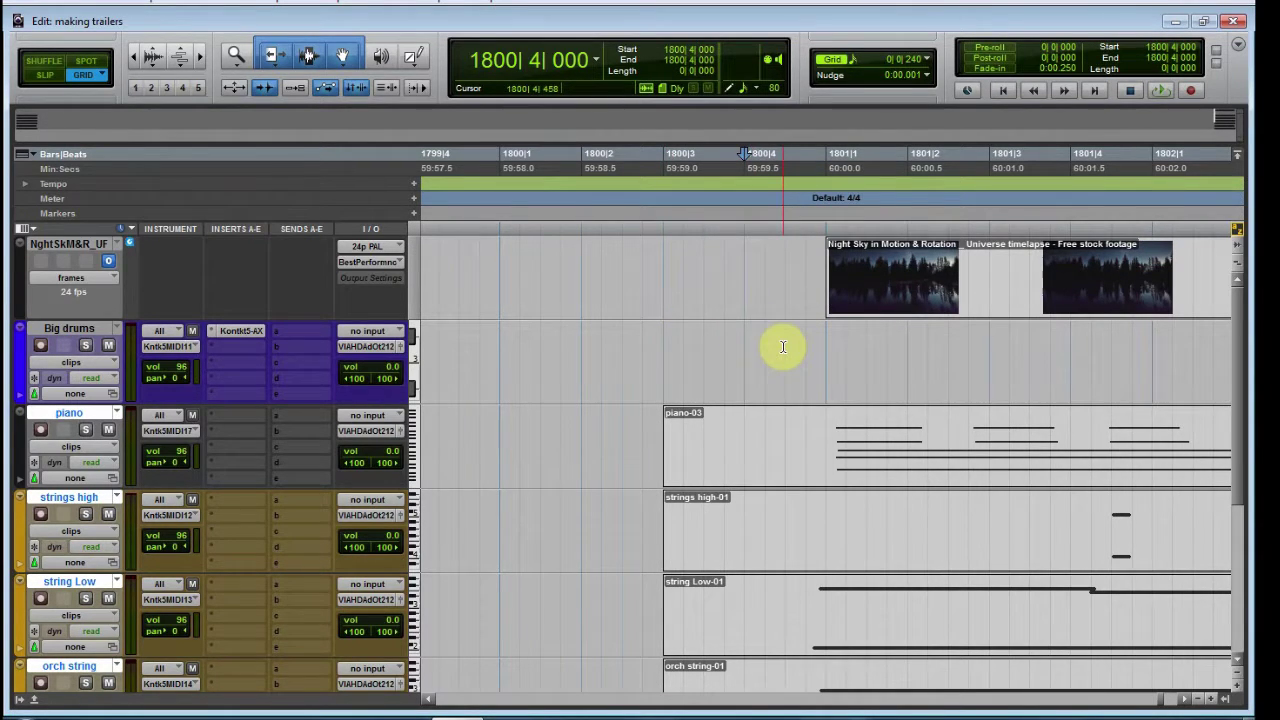
{"action": "key", "text": "ctrl+9"}
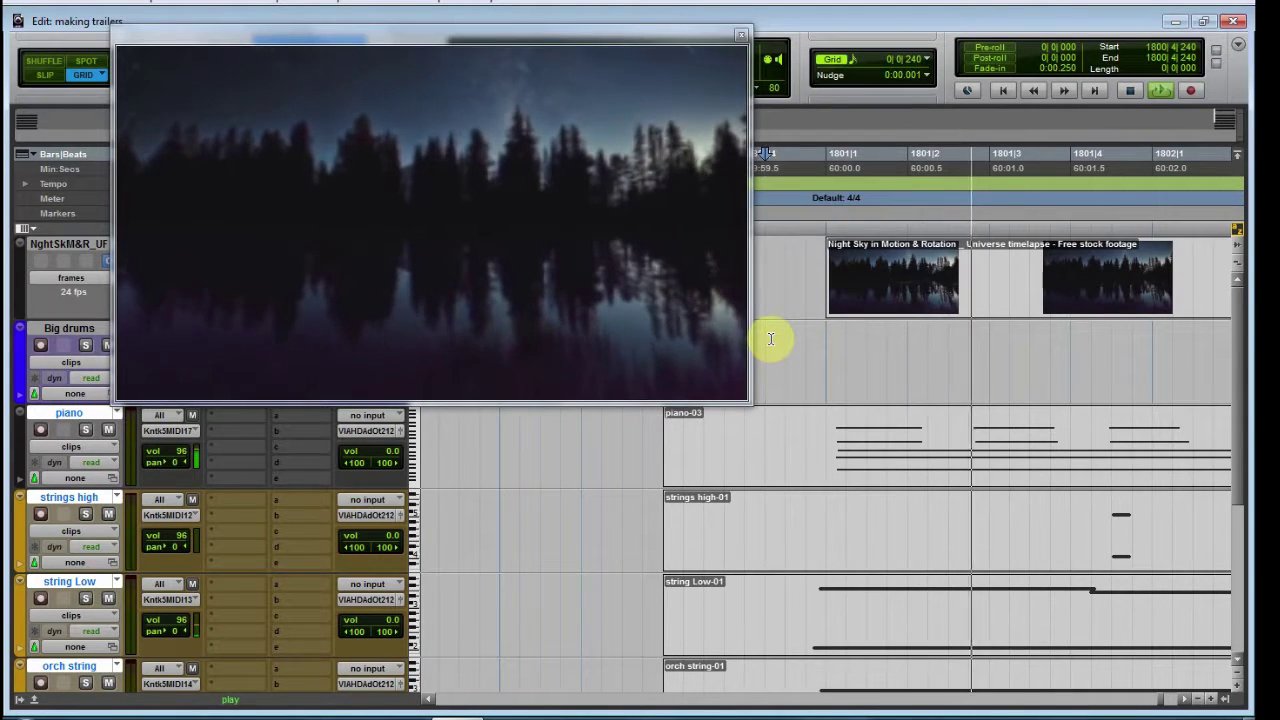
Play the arrangement against the video, then close the Video window and stop playback.
{"action": "left_click", "coordinate": [771, 338]}
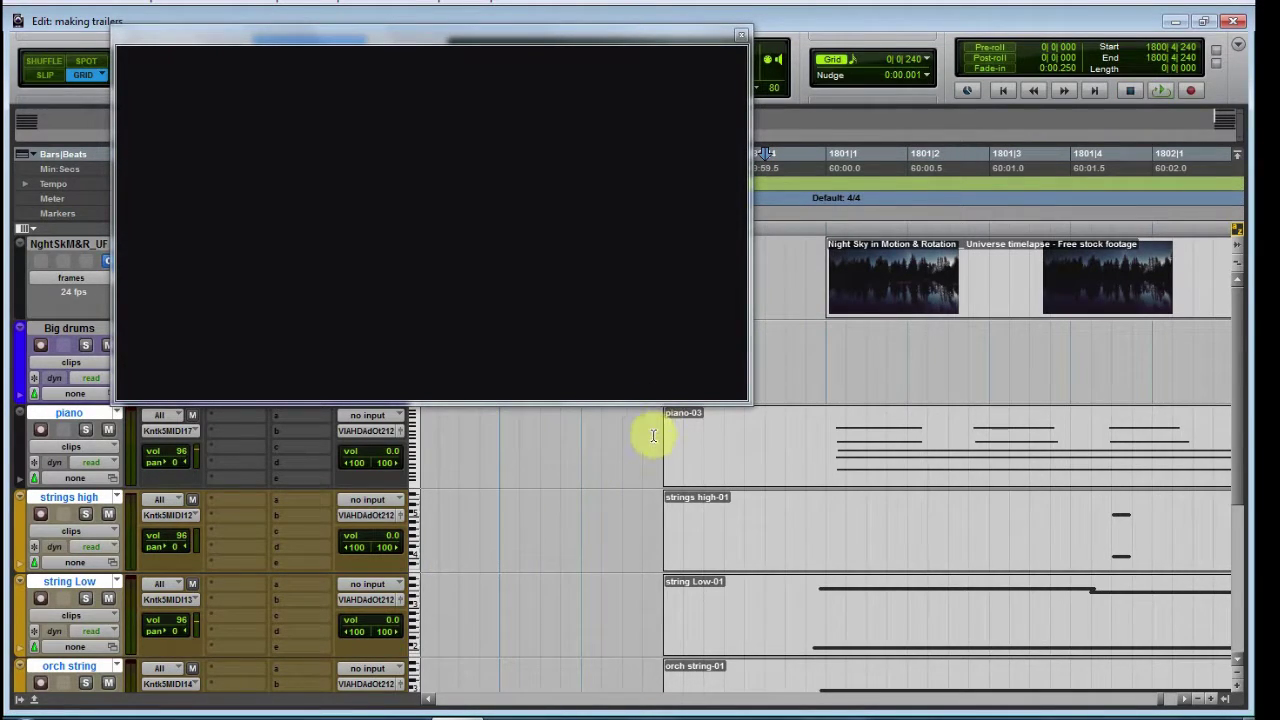
{"action": "key", "text": "space"}
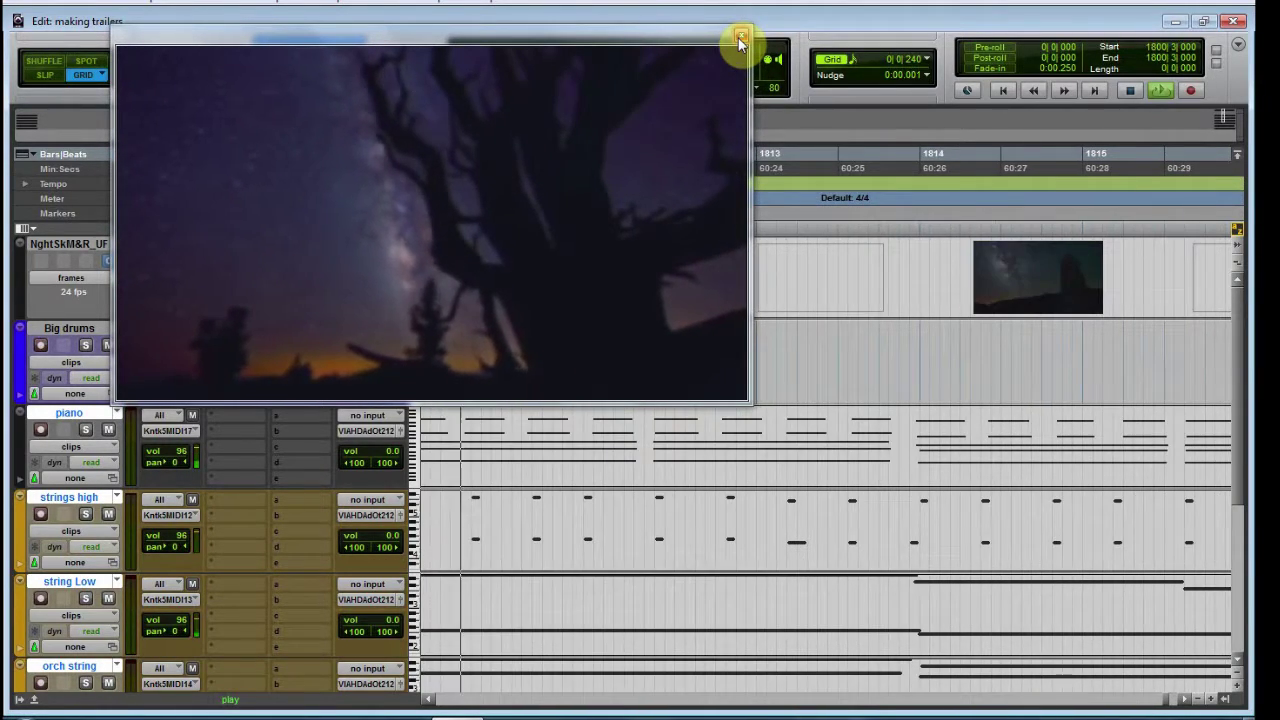
{"action": "left_click", "coordinate": [740, 40]}
{"action": "key", "text": "space"}
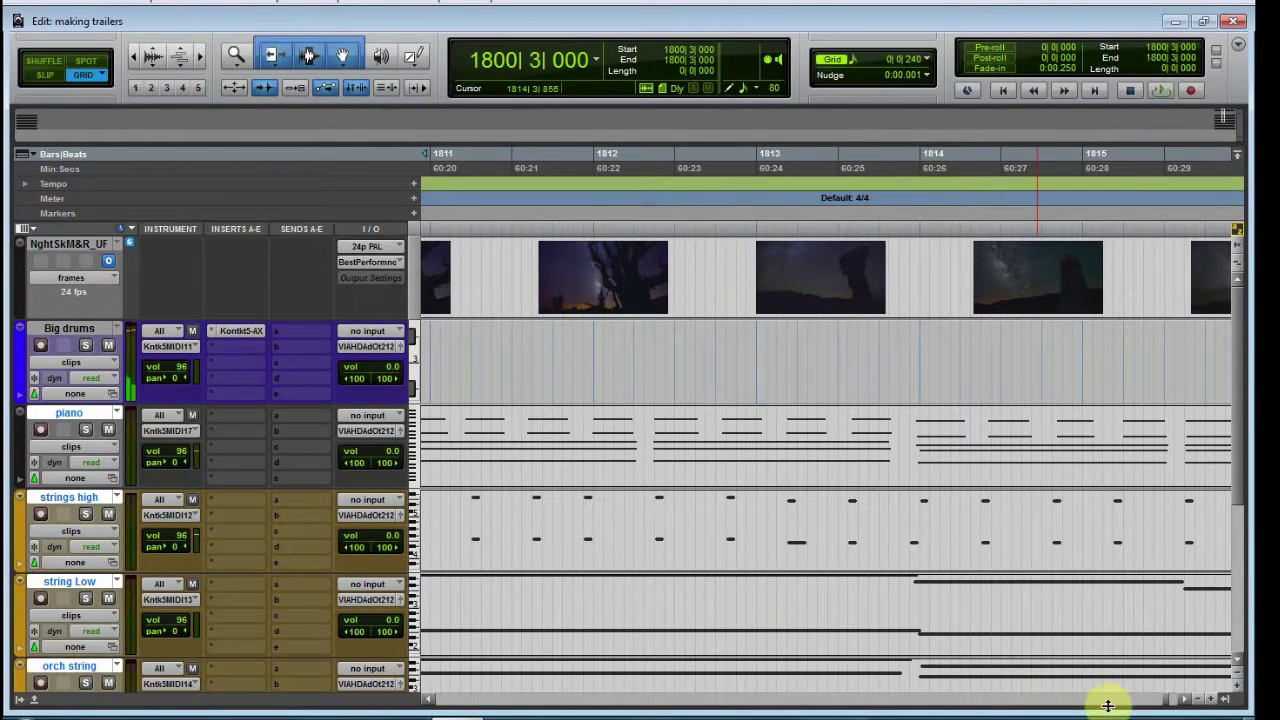
{"action": "left_click_drag", "start_coordinate": [1168, 708], "coordinate": [1162, 708]}
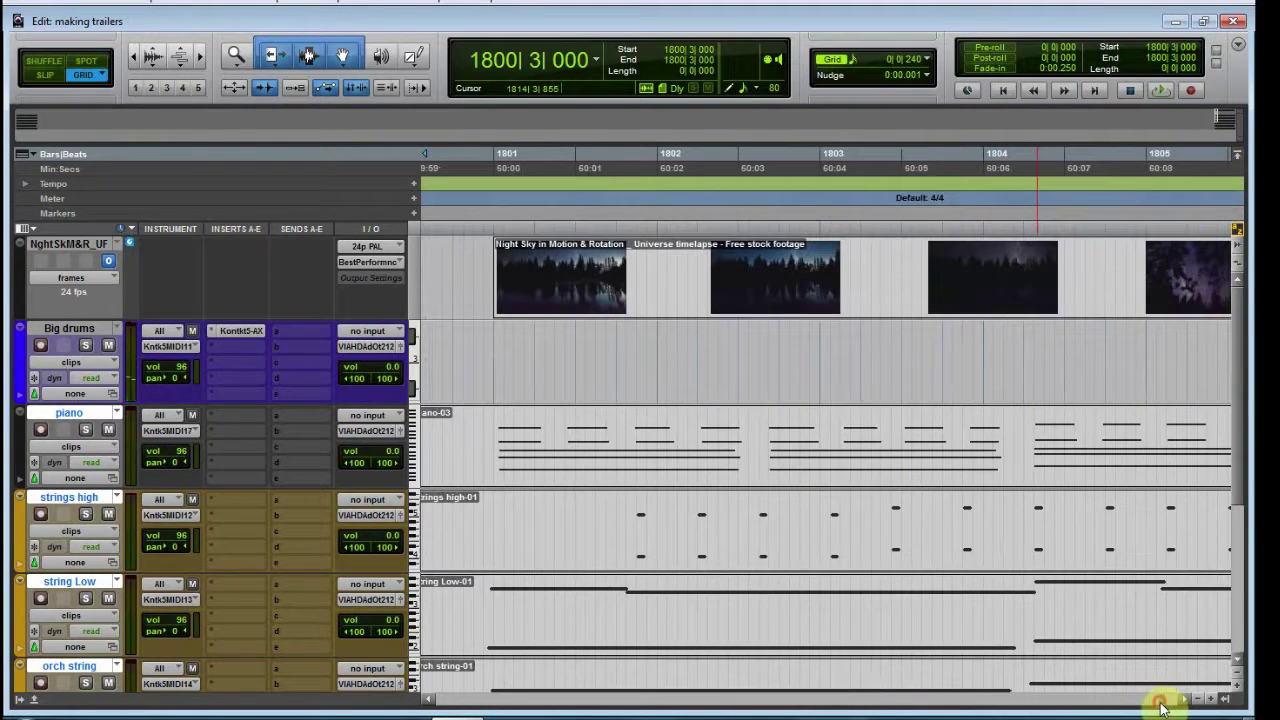
Open the piano clip in the MIDI Editor and shift all its notes to start at 1801|1.
{"action": "double_click", "coordinate": [579, 472]}
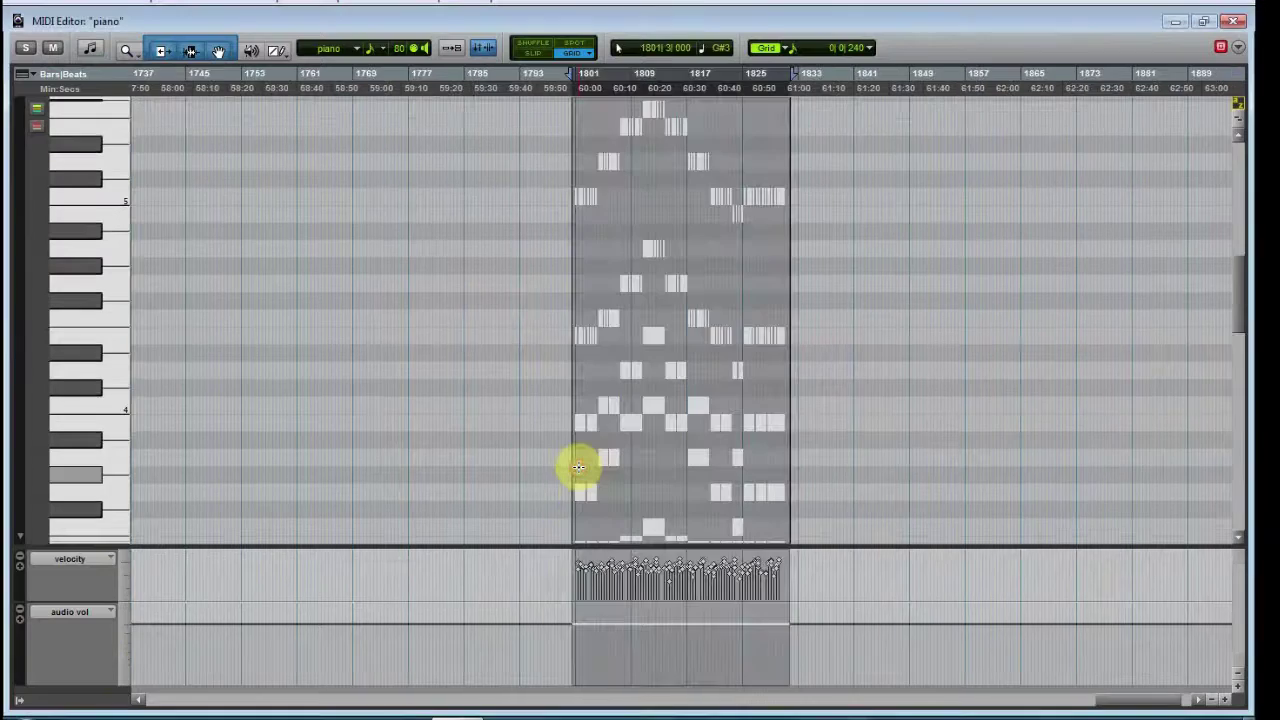
{"action": "key", "text": "ctrl+]"}
{"action": "key", "text": "ctrl+]"}
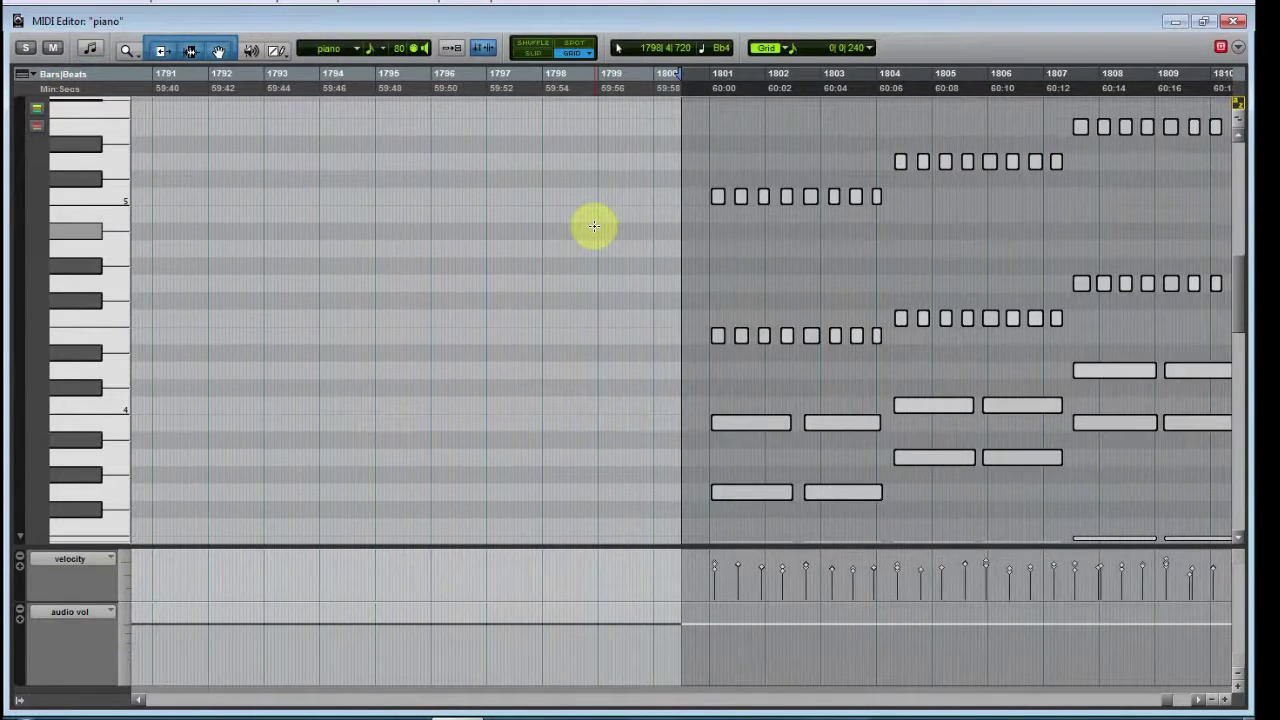
{"action": "key", "text": "ctrl+]"}
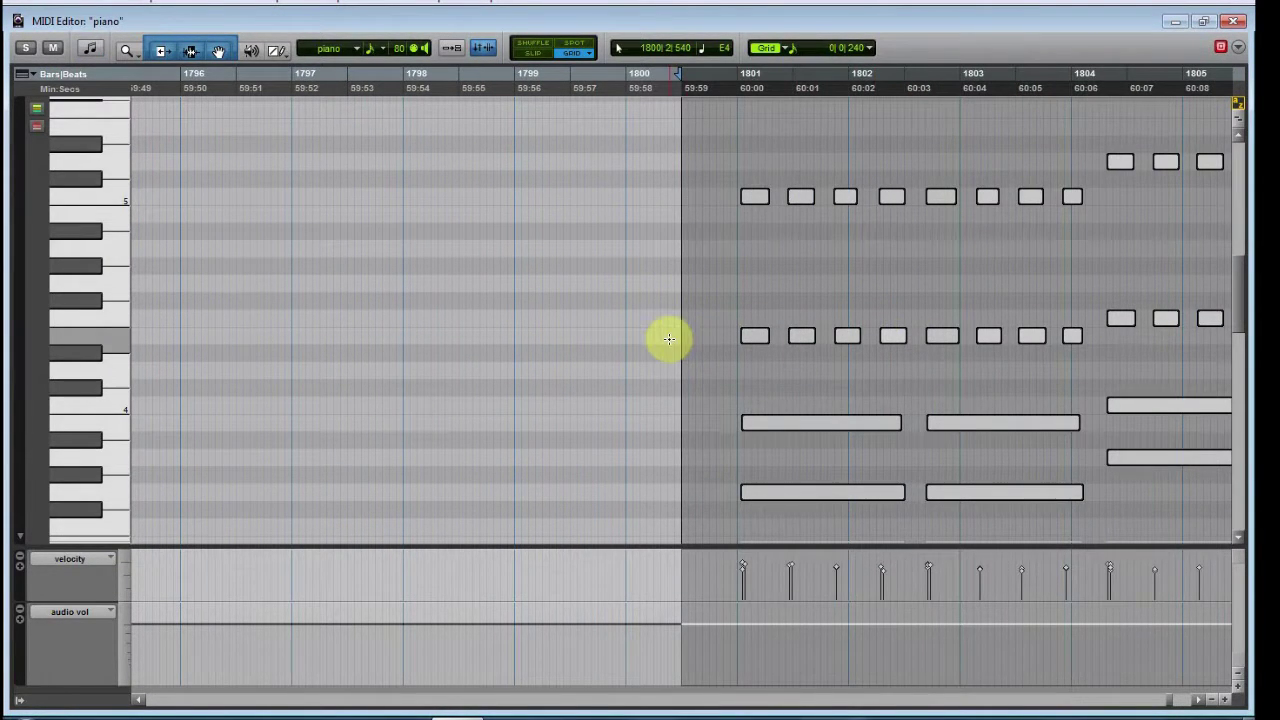
{"action": "key", "text": "ctrl+]"}
{"action": "key", "text": "ctrl+]"}
{"action": "key", "text": "ctrl+["}
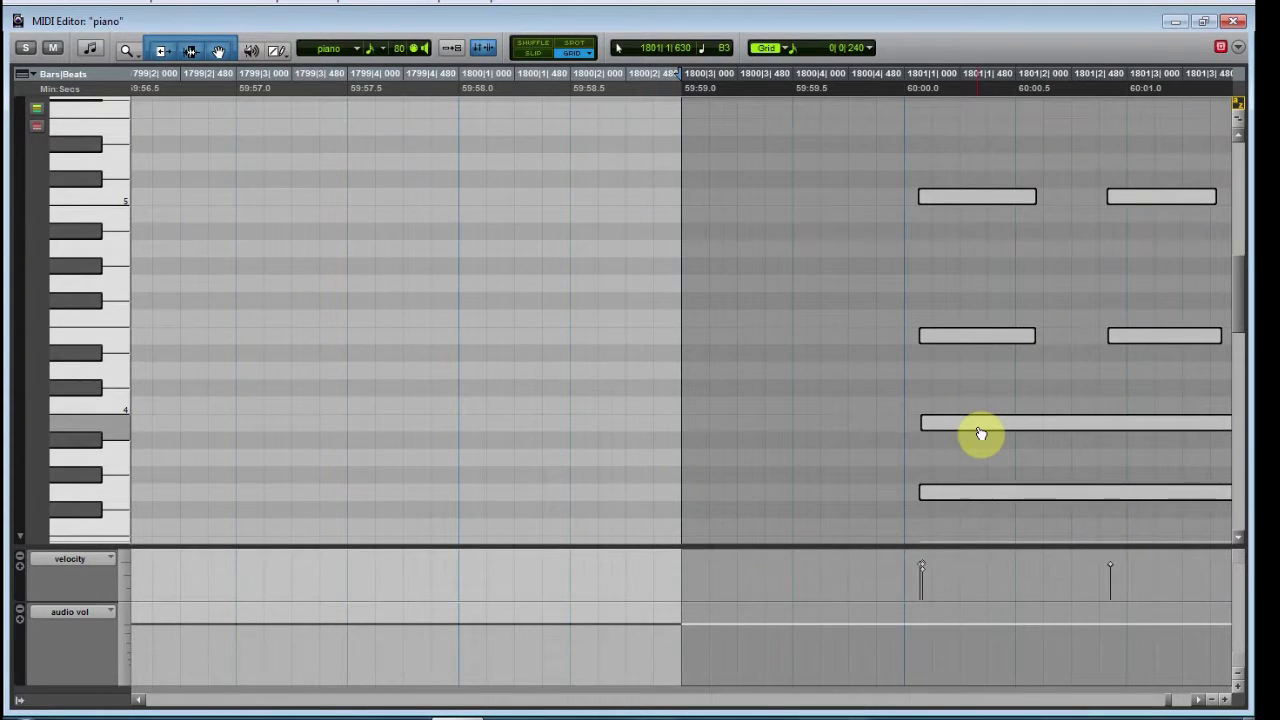
{"action": "key", "text": "ctrl+["}
{"action": "key", "text": "ctrl+["}
{"action": "key", "text": "ctrl+["}
{"action": "key", "text": "ctrl+["}
{"action": "key", "text": "ctrl+]"}
{"action": "key", "text": "ctrl+]"}
{"action": "key", "text": "ctrl+]"}
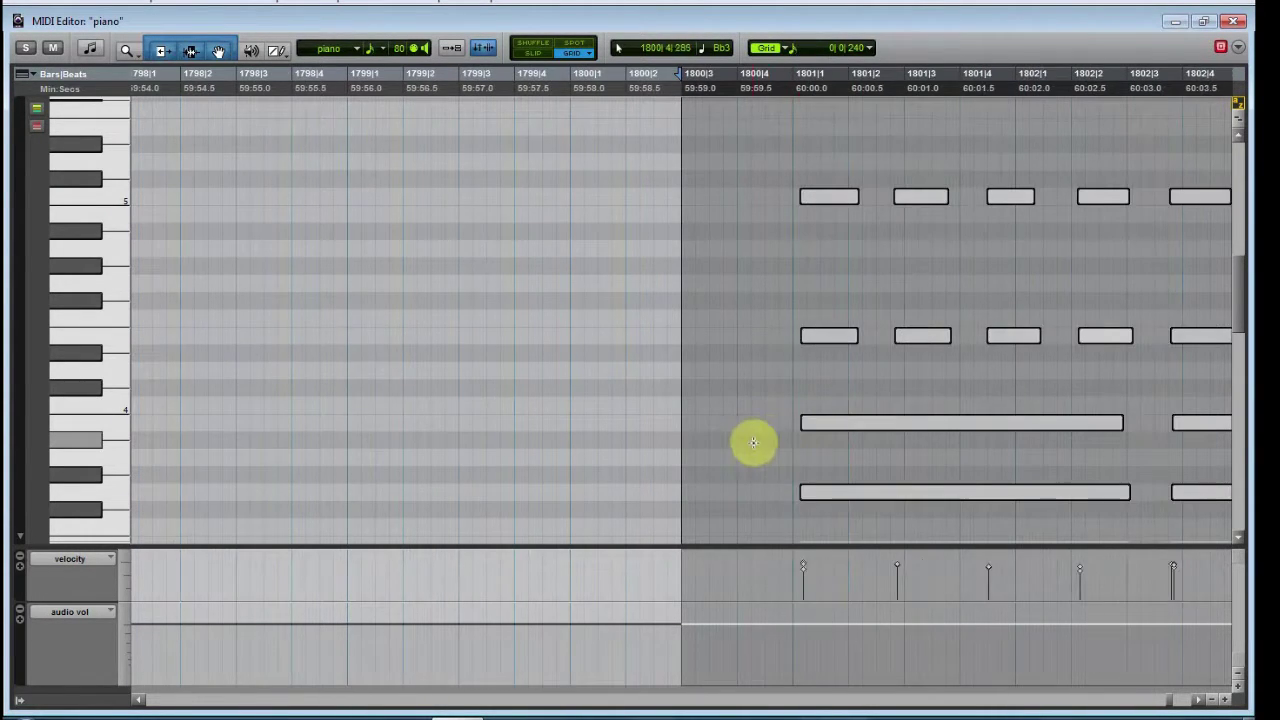
{"action": "key", "text": "ctrl+]"}
{"action": "left_click_drag", "start_coordinate": [992, 430], "coordinate": [985, 432]}
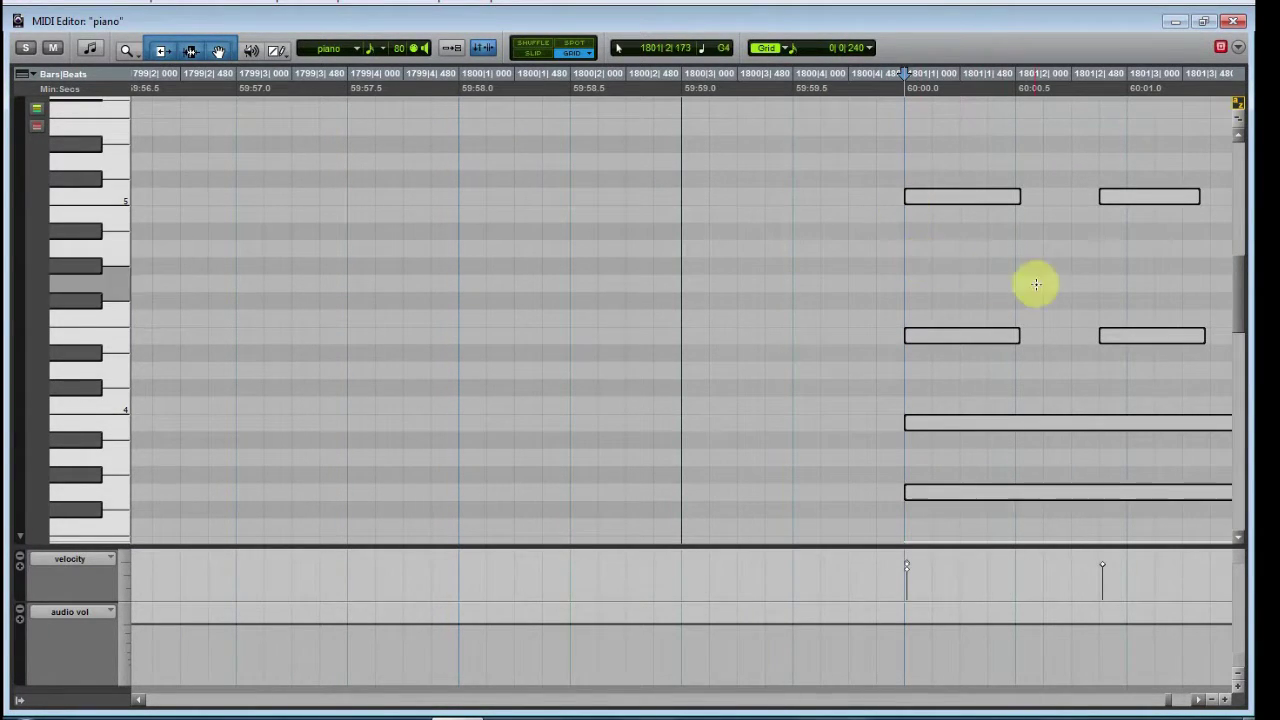
Zoom out to verify the piano note alignment and close the MIDI Editor.
{"action": "key", "text": "ctrl+["}
{"action": "key", "text": "ctrl+["}
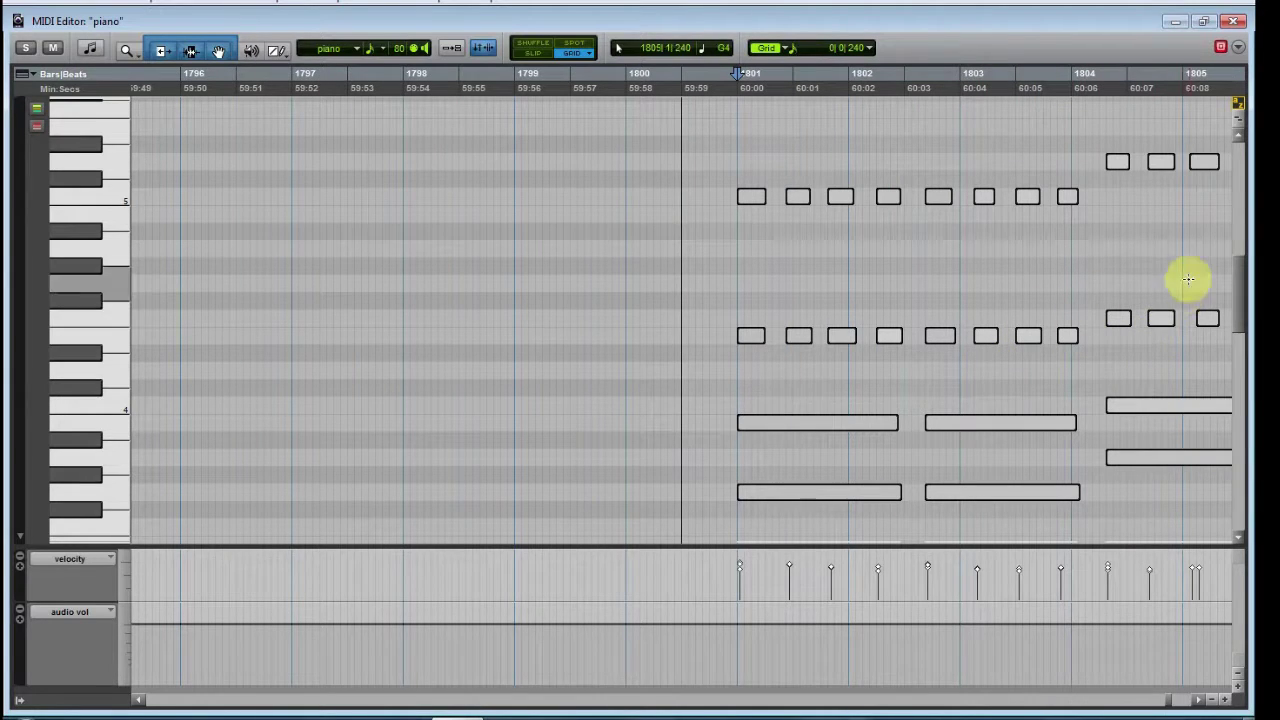
{"action": "key", "text": "ctrl+]"}
{"action": "key", "text": "ctrl+]"}
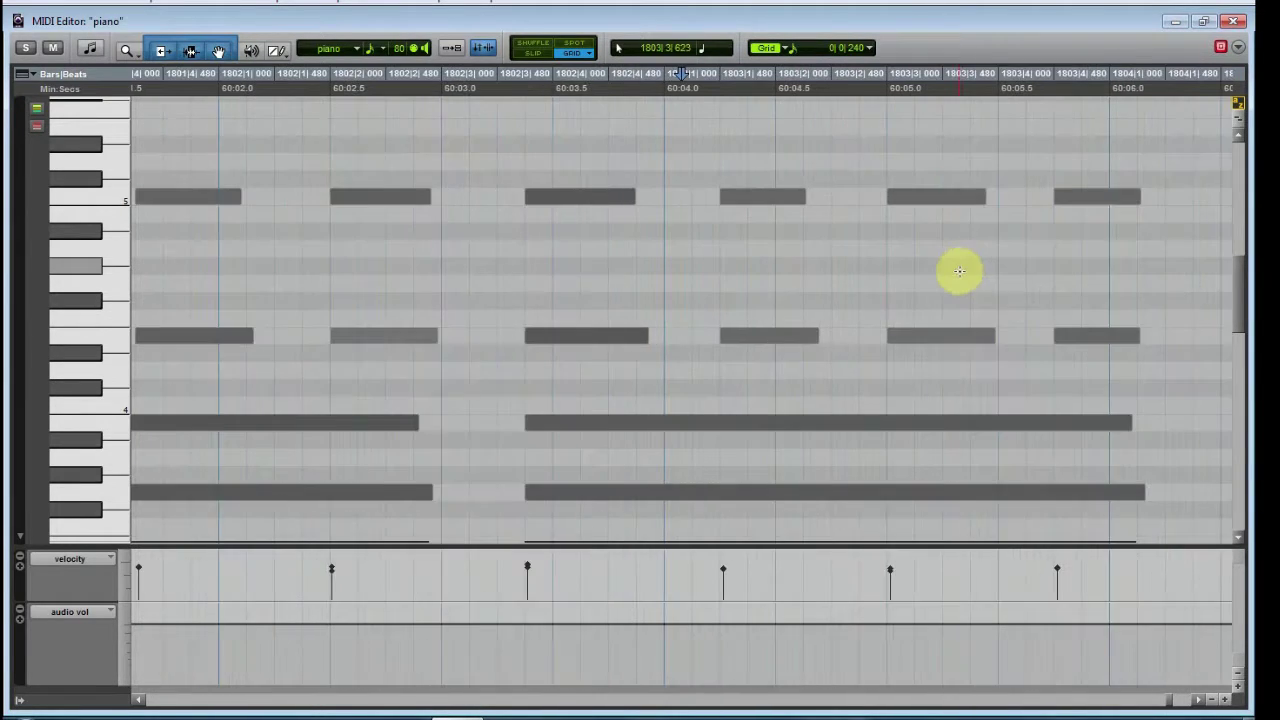
{"action": "key", "text": "ctrl+["}
{"action": "key", "text": "ctrl+["}
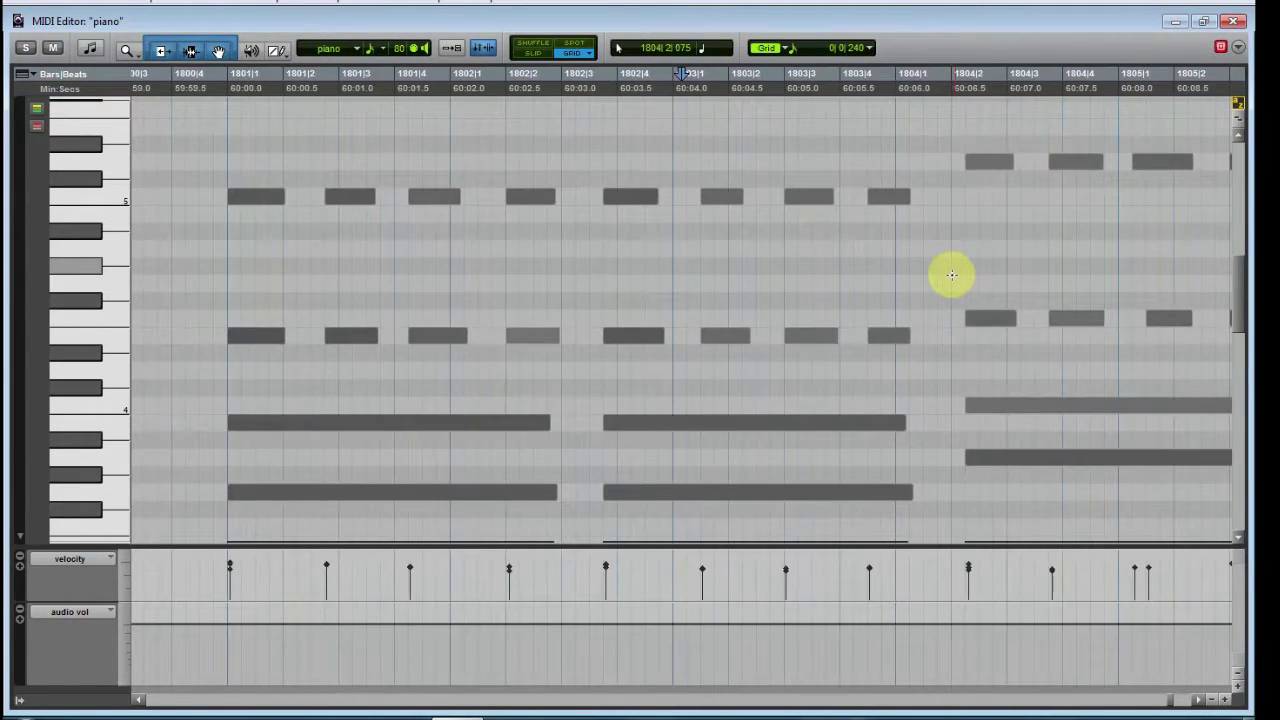
{"action": "key", "text": "ctrl+["}
{"action": "key", "text": "ctrl+["}
{"action": "key", "text": "ctrl+["}
{"action": "key", "text": "ctrl+["}
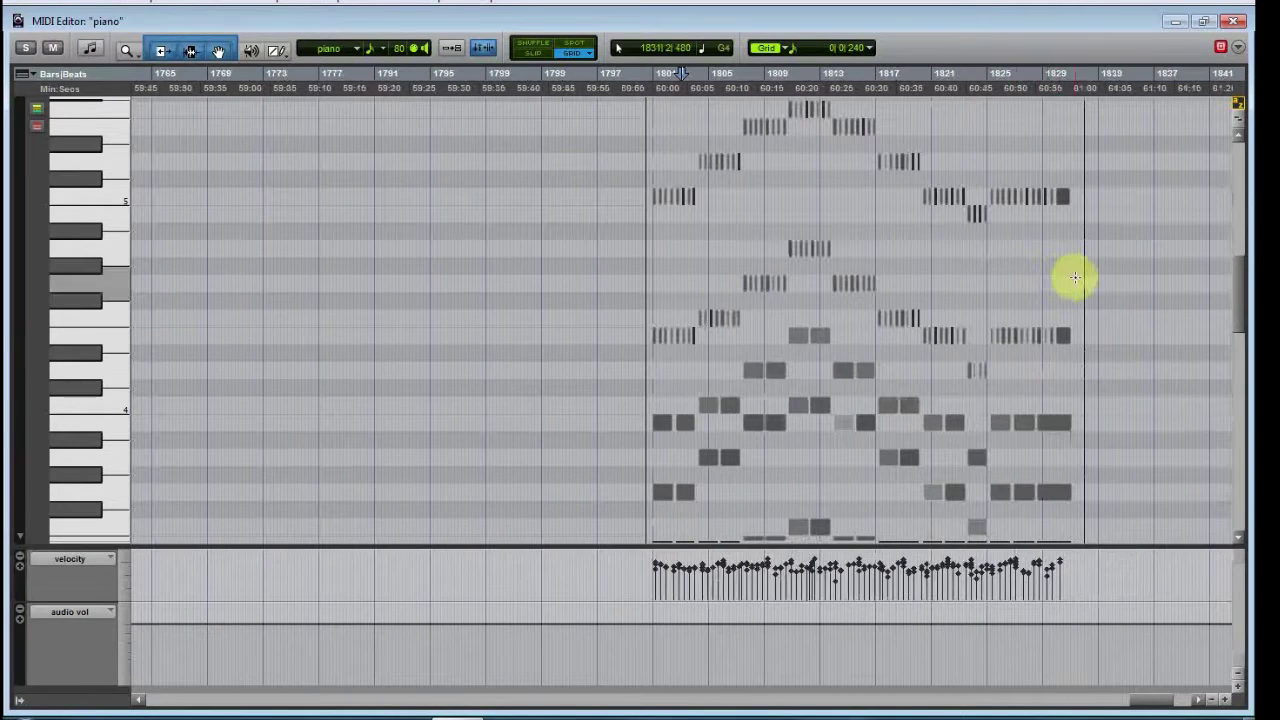
{"action": "left_click", "coordinate": [1236, 22]}
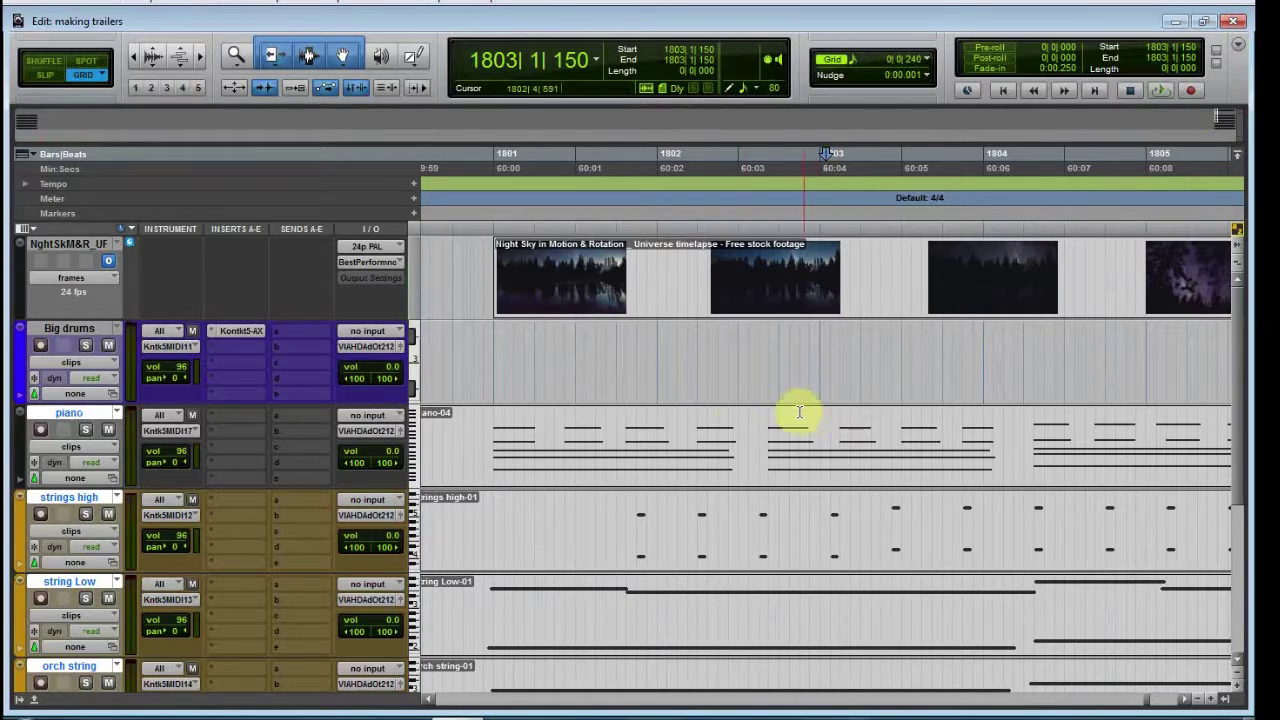
Open the string Low clip in the MIDI Editor, deselect its notes, and zoom to bar 1804.
{"action": "double_click", "coordinate": [543, 646]}
{"action": "key", "text": "]"}
{"action": "key", "text": "]"}
{"action": "key", "text": "]"}
{"action": "key", "text": "]"}
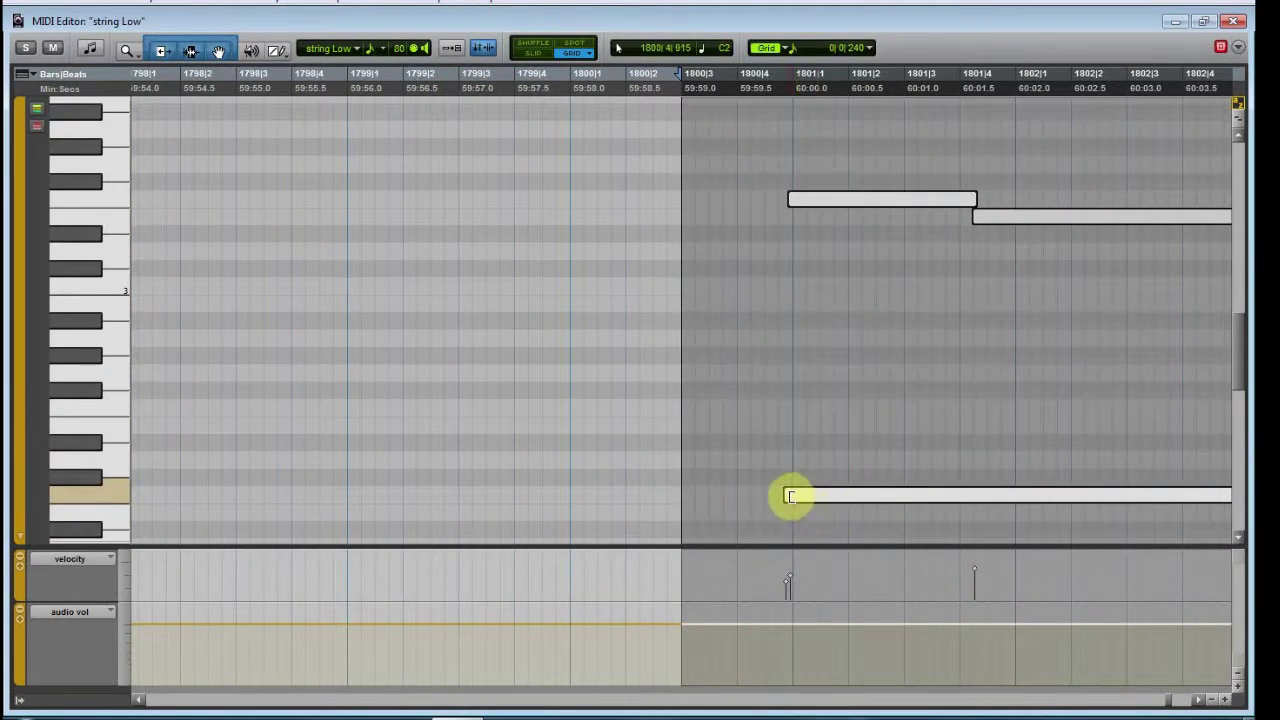
{"action": "left_click", "coordinate": [789, 497]}
{"action": "key", "text": "["}
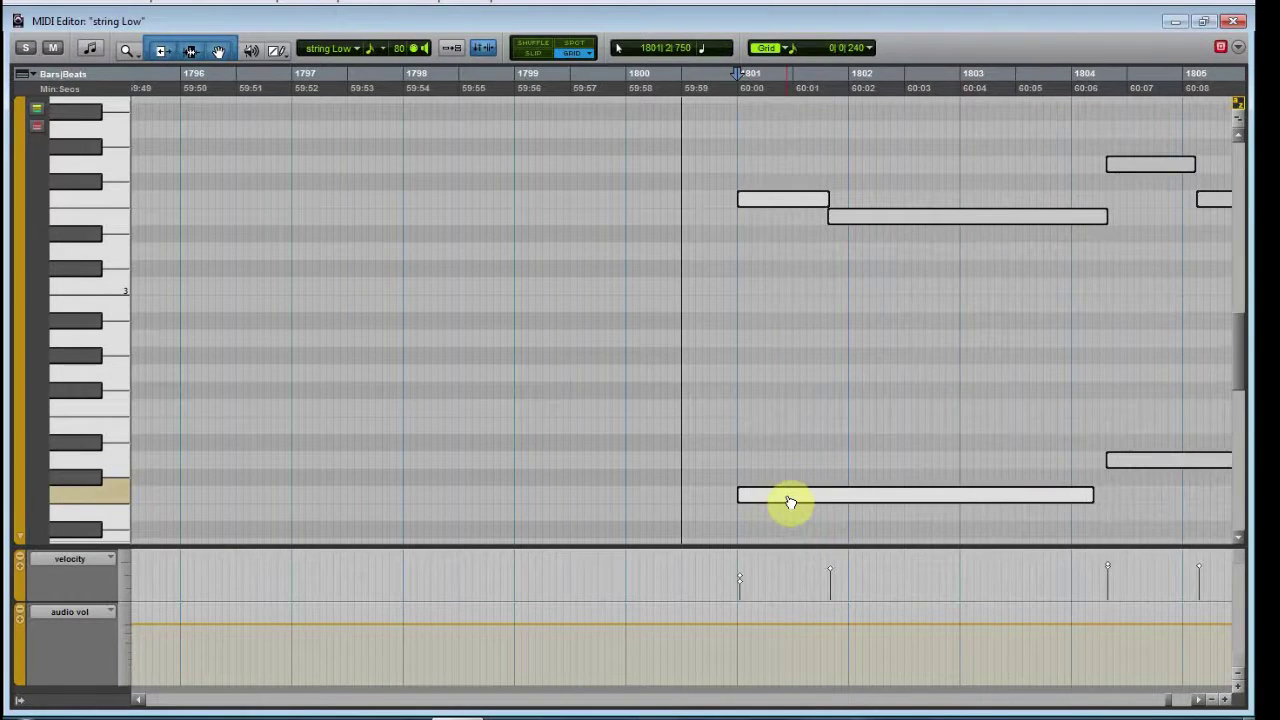
{"action": "key", "text": "bracketleft"}
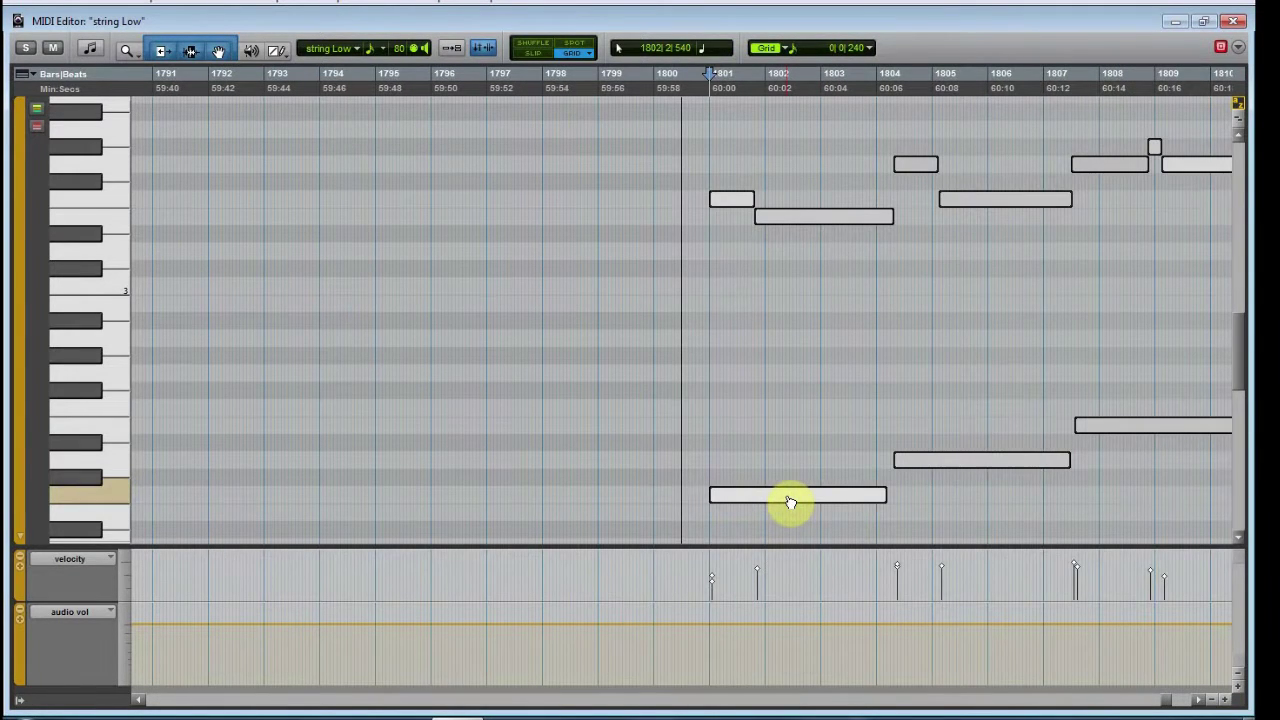
{"action": "left_click", "coordinate": [897, 346]}
{"action": "key", "text": "bracketright"}
{"action": "key", "text": "bracketright"}
{"action": "key", "text": "bracketright"}
{"action": "key", "text": "bracketright"}
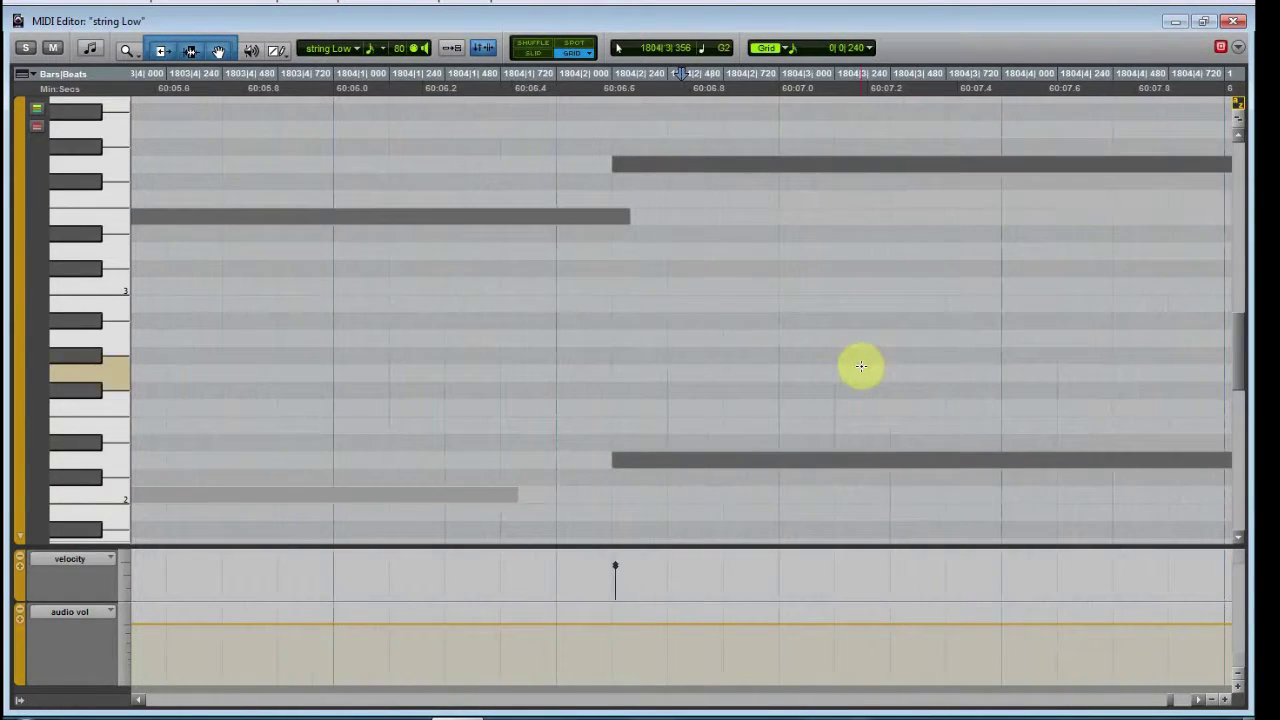
{"action": "key", "text": "bracketleft"}
{"action": "key", "text": "bracketleft"}
{"action": "key", "text": "bracketleft"}
{"action": "key", "text": "bracketleft"}
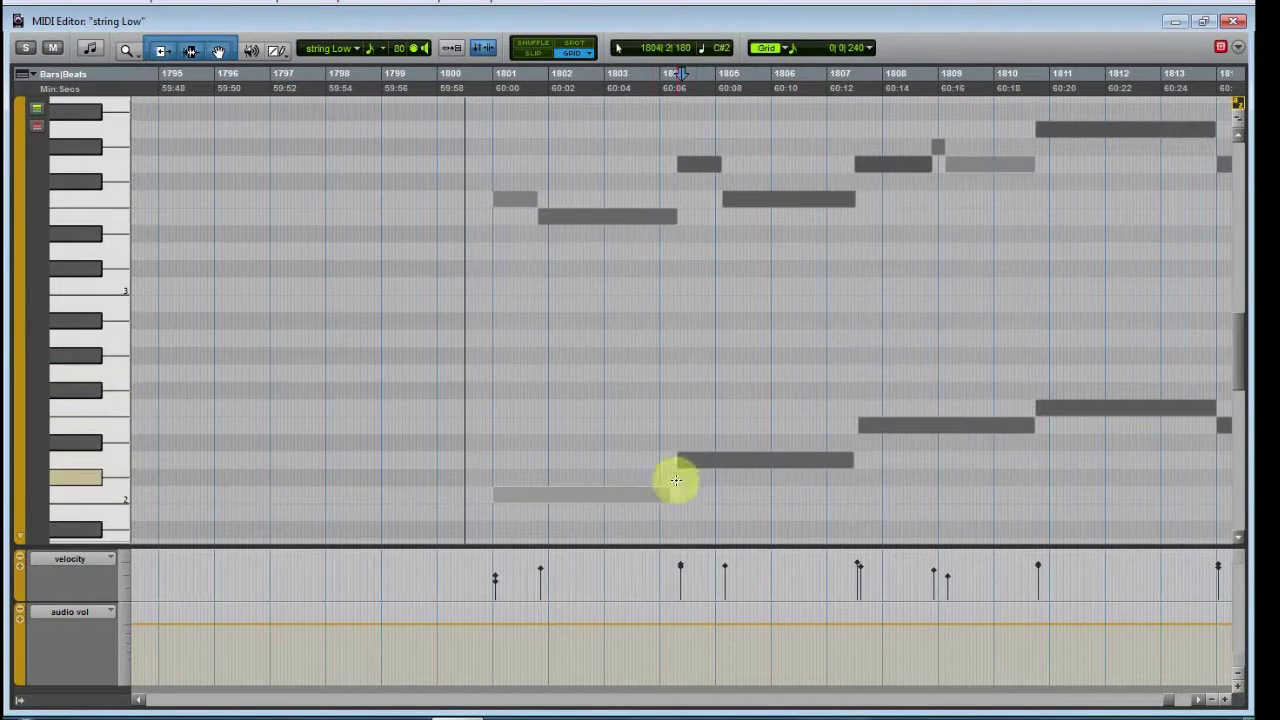
{"action": "key", "text": "bracketright"}
{"action": "key", "text": "bracketright"}
{"action": "key", "text": "bracketright"}
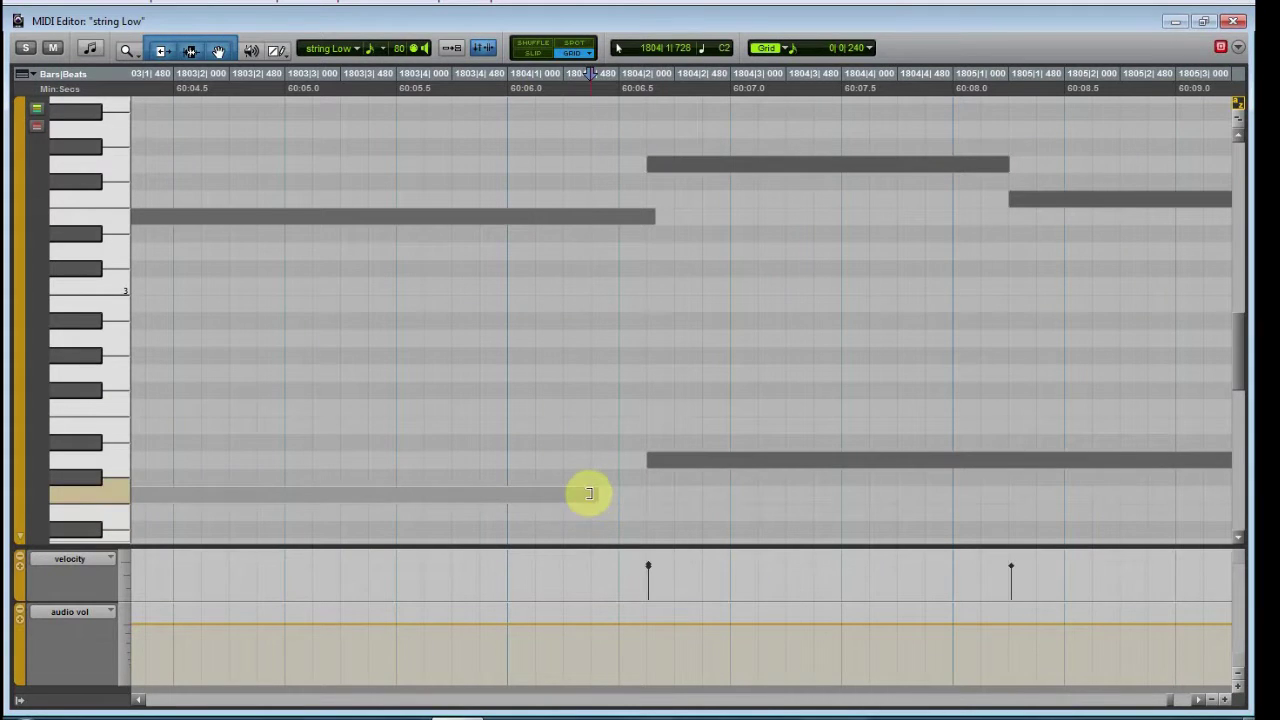
Lengthen the lowest string Low note to the next notes, select the upper note, and close.
{"action": "left_click_drag", "start_coordinate": [595, 493], "coordinate": [630, 494]}
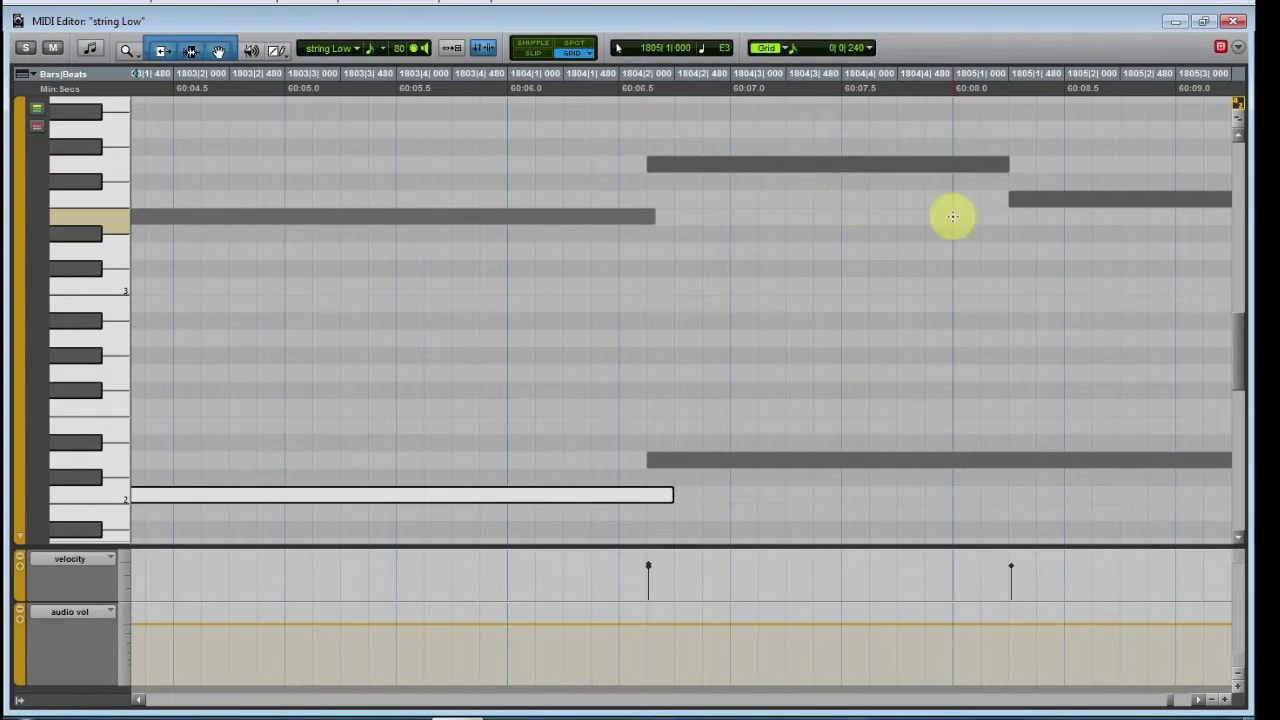
{"action": "left_click", "coordinate": [1003, 163]}
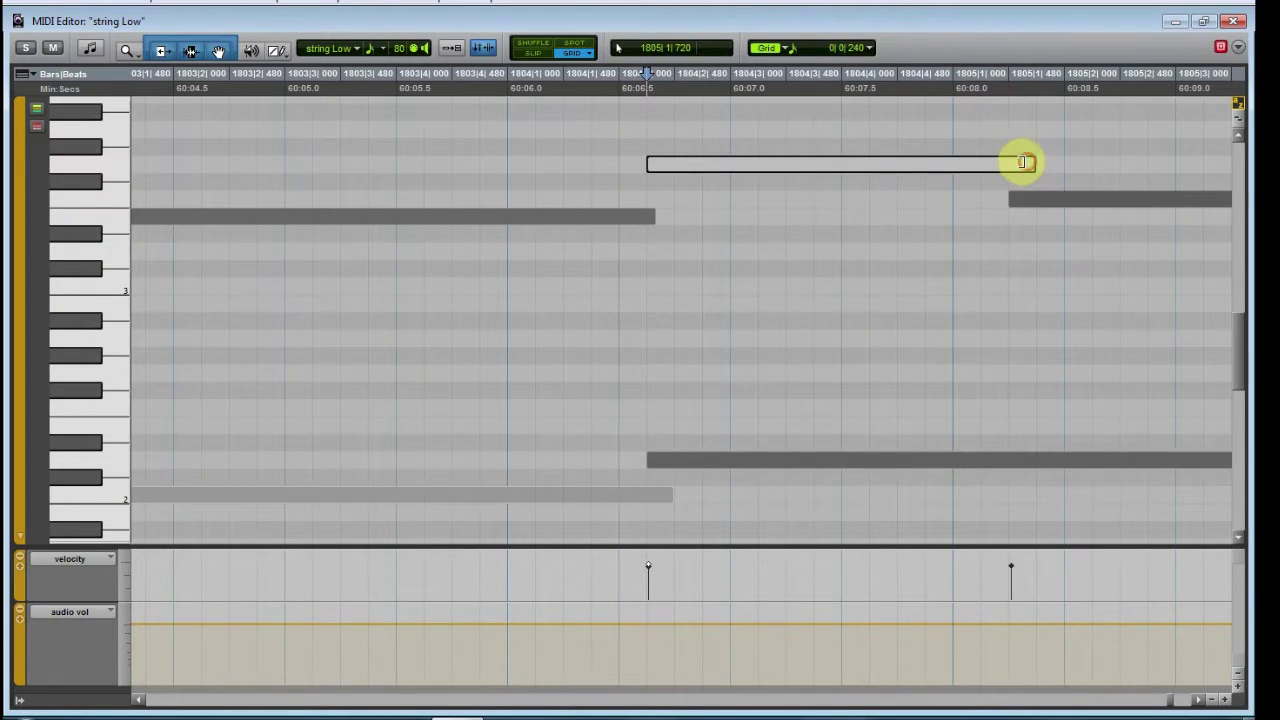
{"action": "left_click", "coordinate": [1237, 22]}
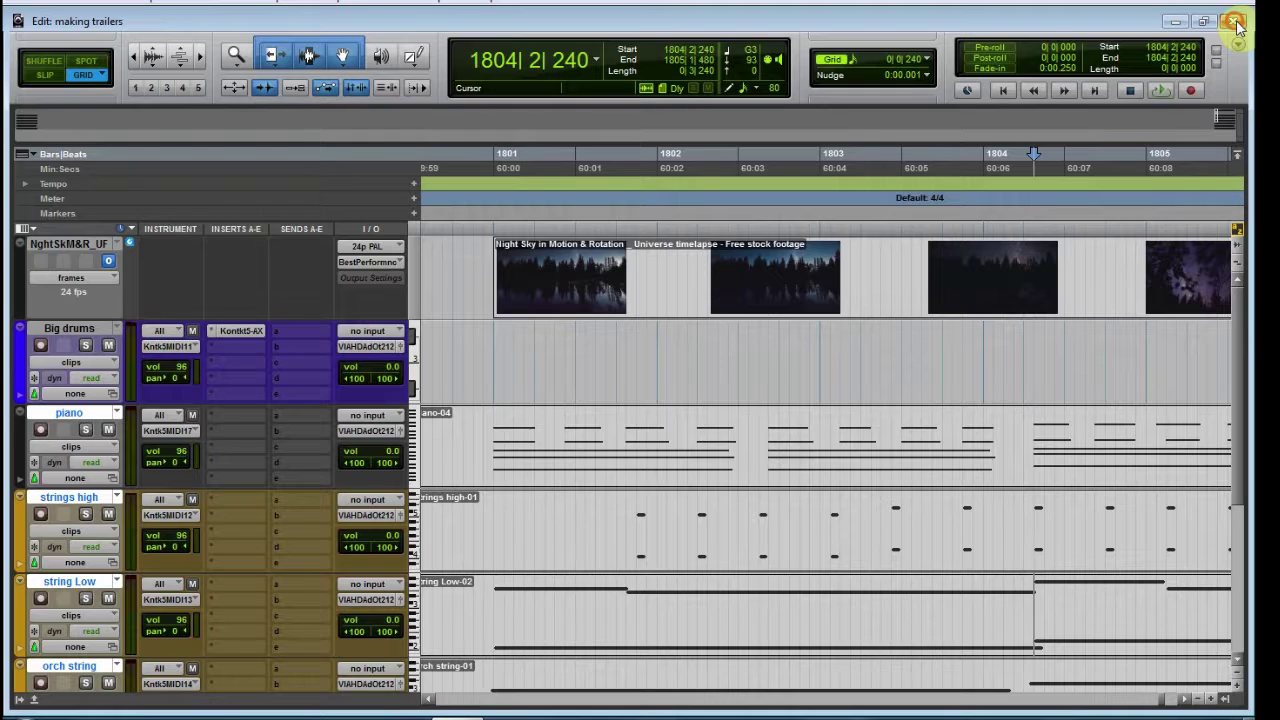
Show the Albion strings options, round robin and controllers page in the Big drums Kontakt rack.
{"action": "left_click", "coordinate": [241, 332]}
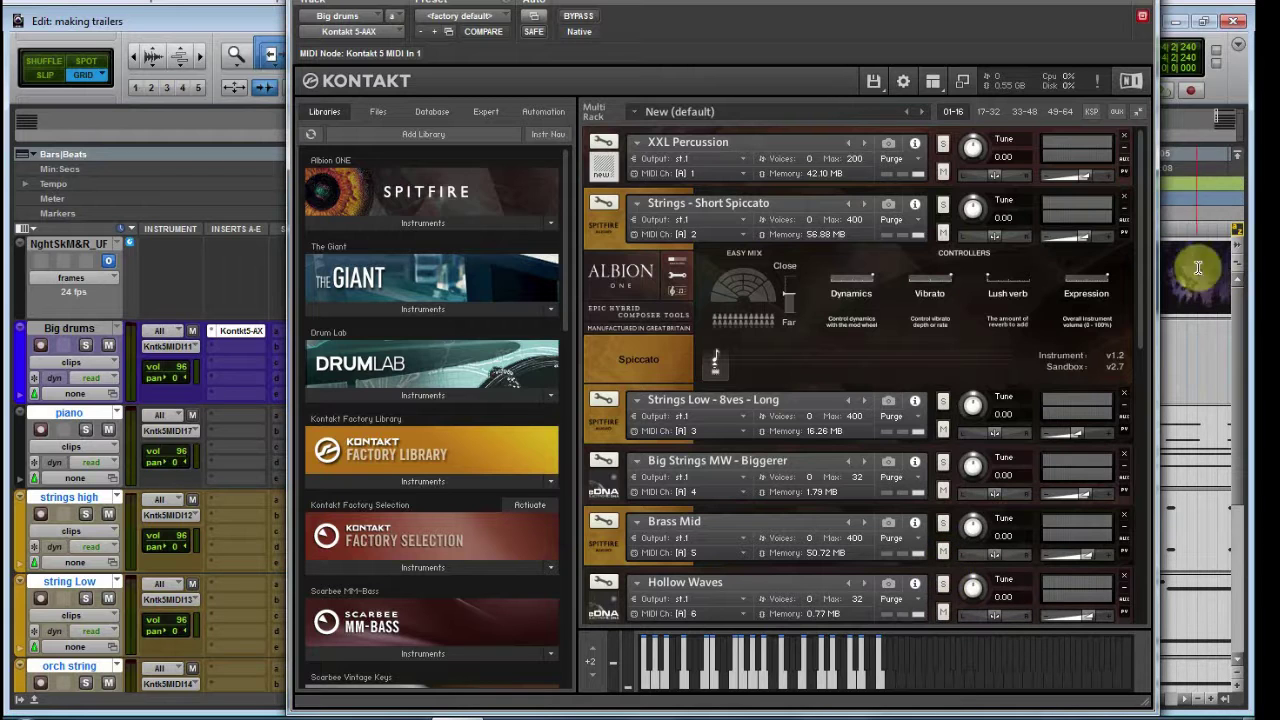
{"action": "scroll", "coordinate": [1145, 300], "scroll_direction": "down", "scroll_amount": 1}
{"action": "scroll", "coordinate": [1138, 466], "scroll_direction": "down", "scroll_amount": 12}
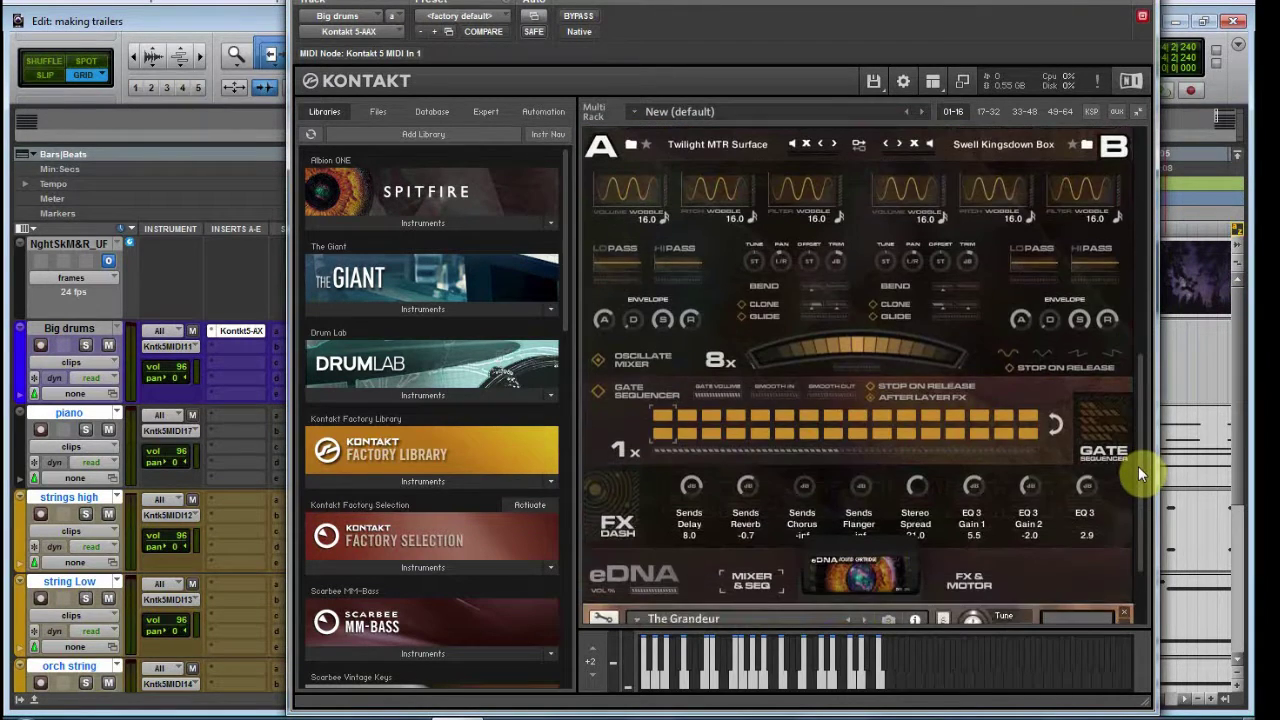
{"action": "scroll", "coordinate": [1138, 450], "scroll_direction": "up", "scroll_amount": 2}
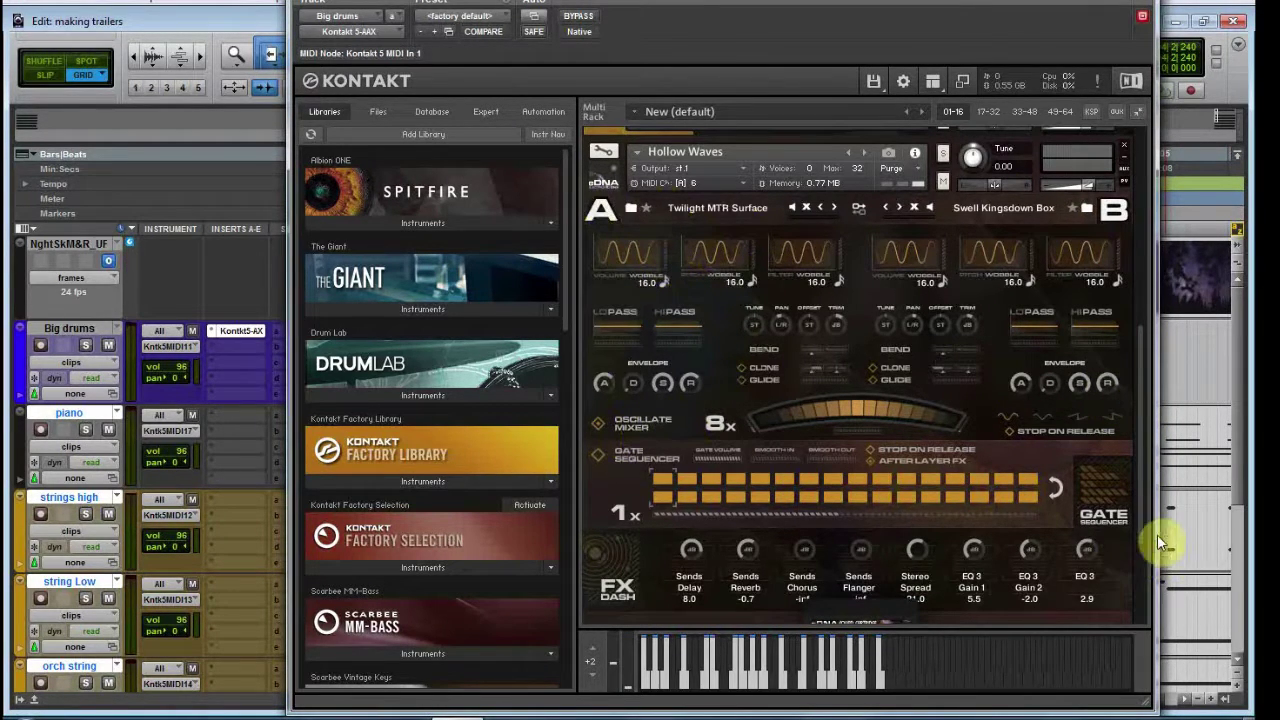
{"action": "left_click_drag", "start_coordinate": [1140, 512], "coordinate": [1137, 242]}
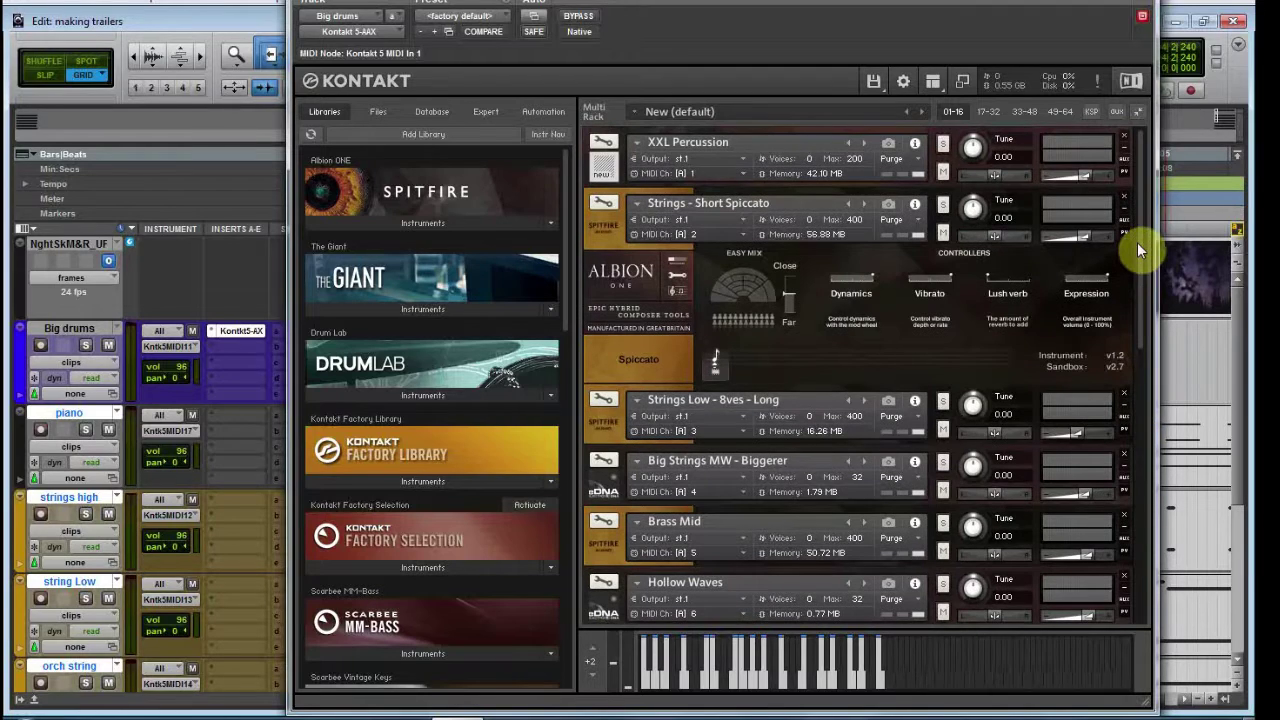
{"action": "left_click", "coordinate": [679, 274]}
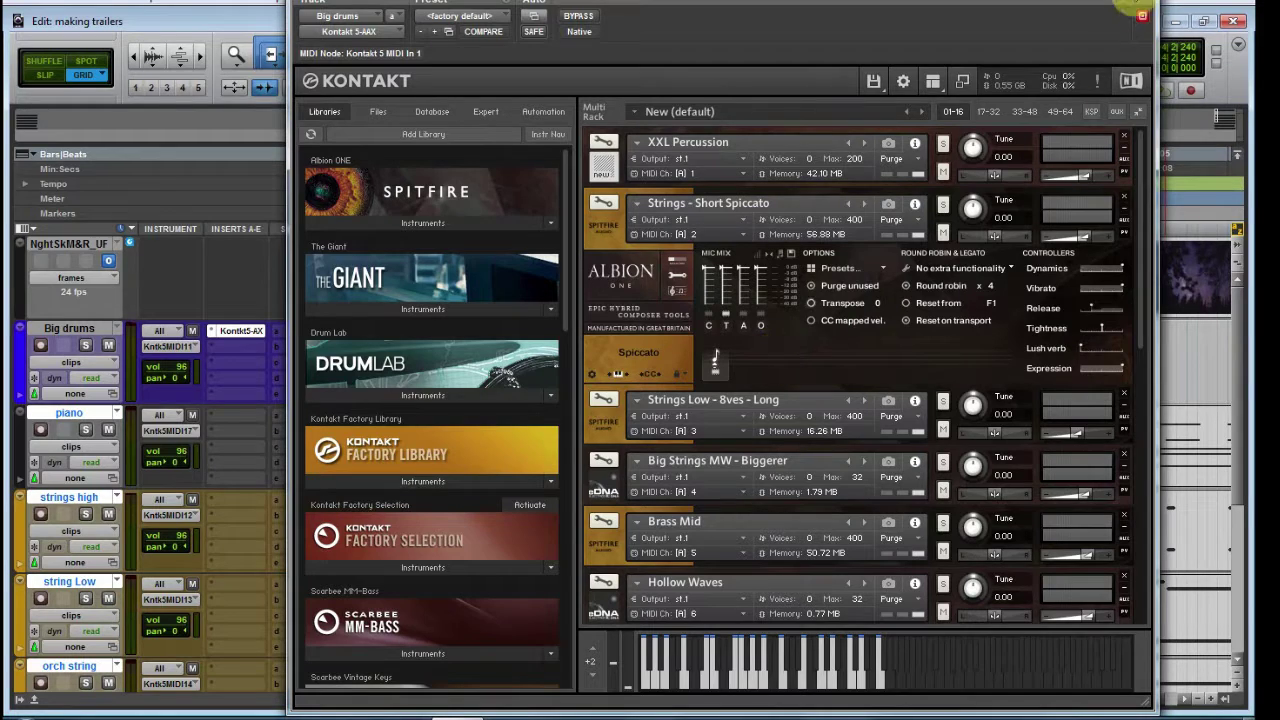
{"action": "left_click", "coordinate": [1143, 15]}
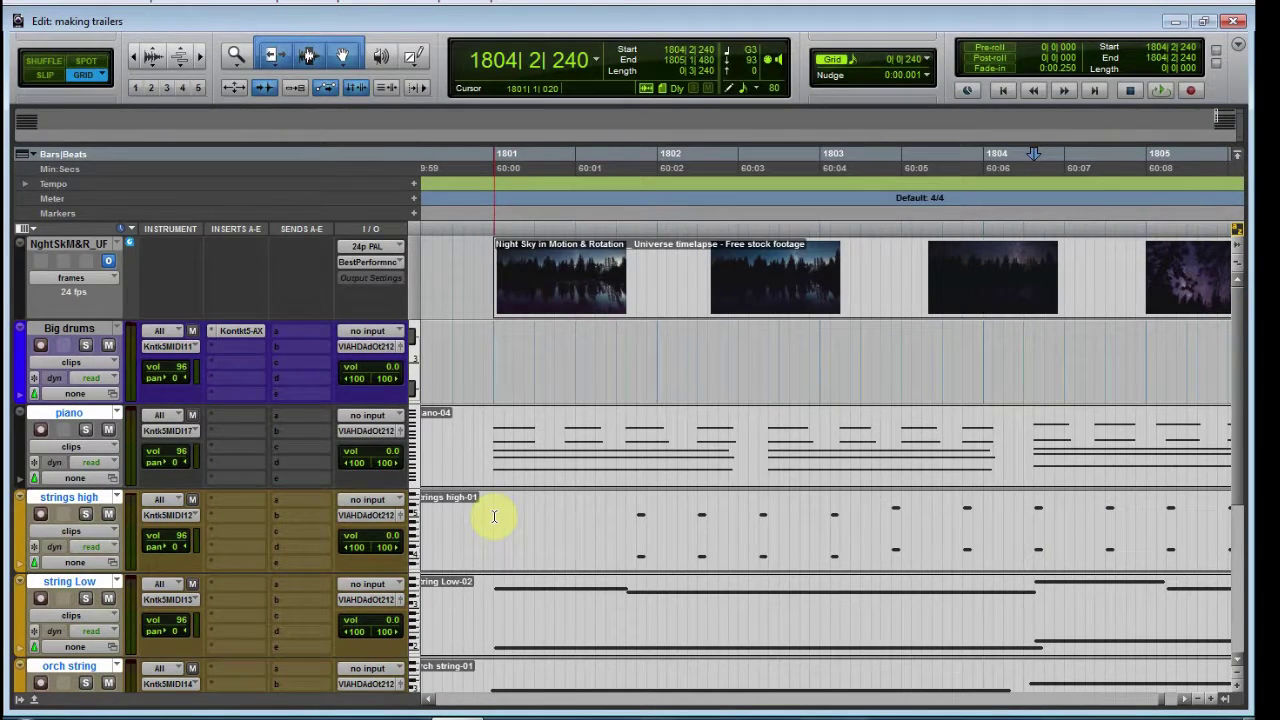
Audition the strings high clip's notes in the MIDI Editor.
{"action": "scroll", "coordinate": [494, 516], "scroll_direction": "down", "scroll_amount": 3}
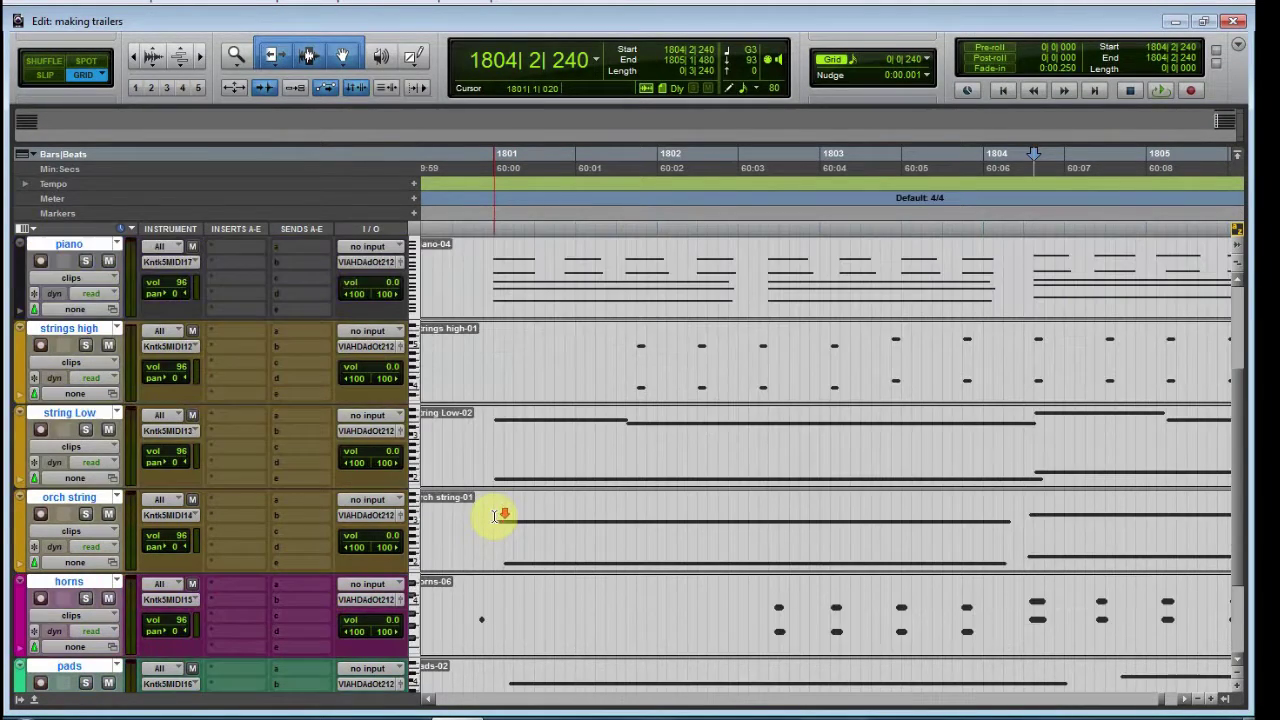
{"action": "double_click", "coordinate": [709, 393]}
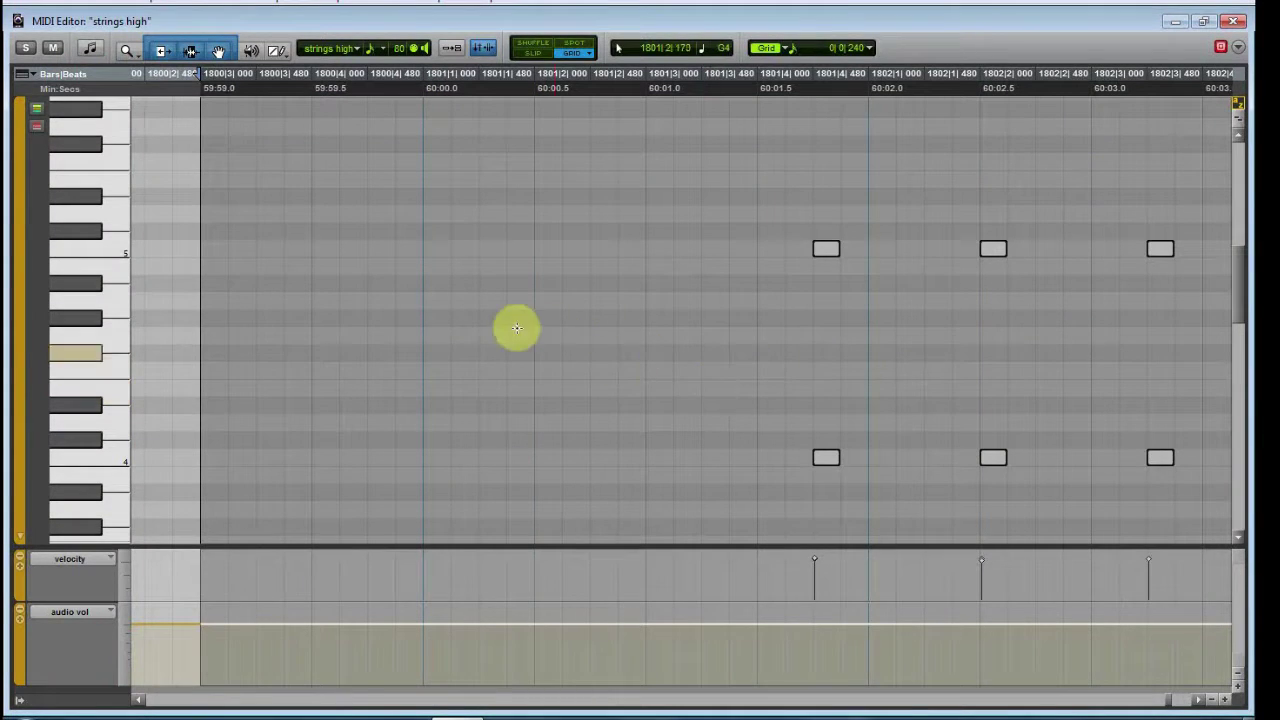
{"action": "key", "text": "space"}
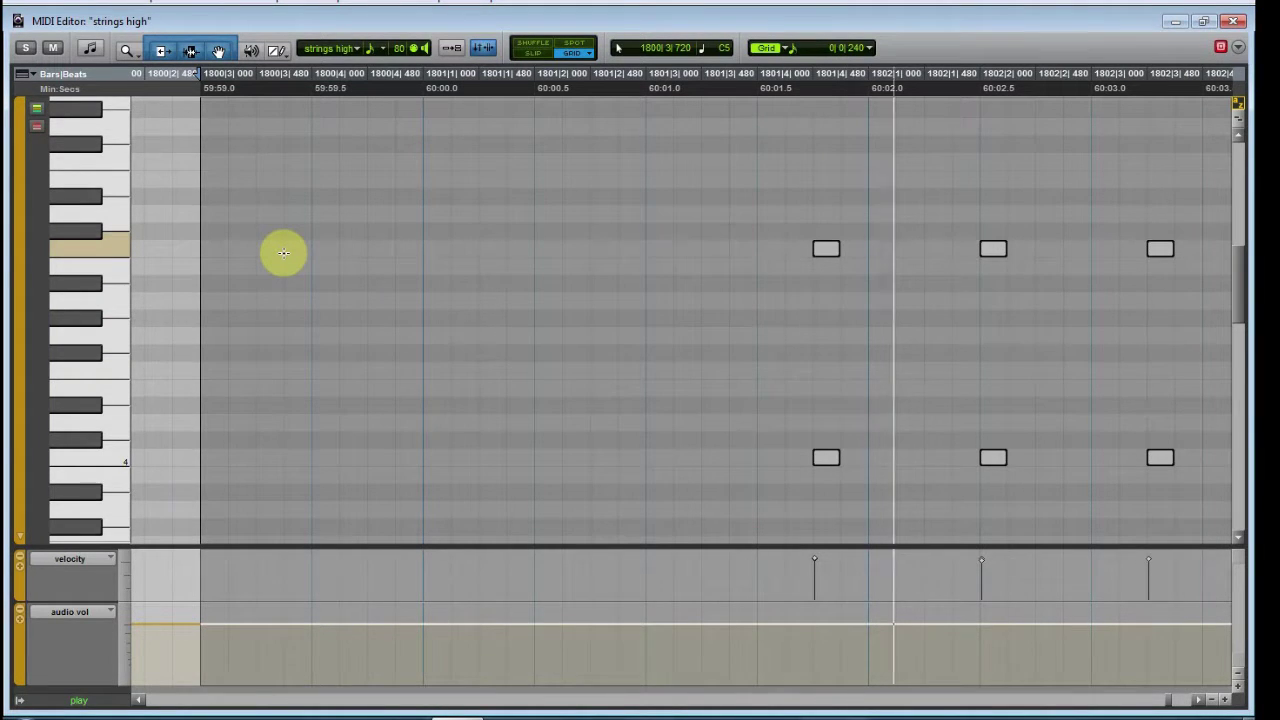
{"action": "key", "text": "space"}
{"action": "left_click", "coordinate": [1238, 21]}
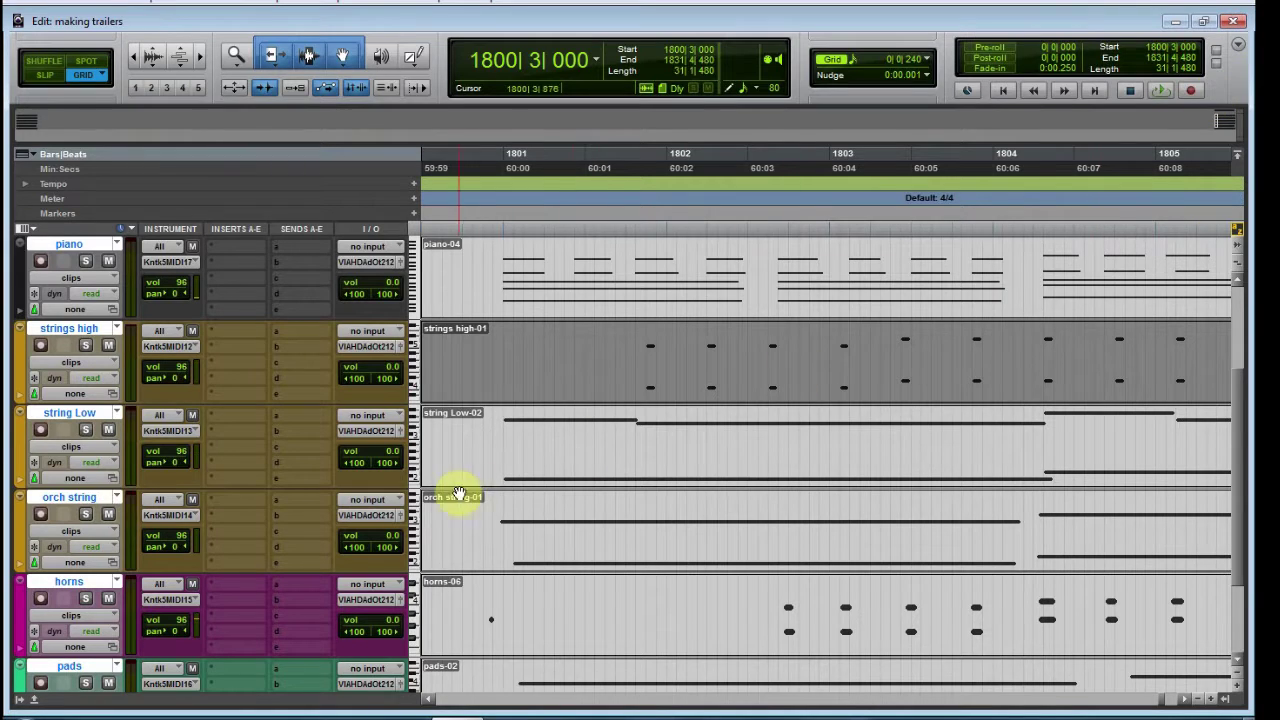
Play from 1801|4|240 with the strings high track muted, then unmute it.
{"action": "left_click", "coordinate": [108, 345]}
{"action": "left_click", "coordinate": [575, 325]}
{"action": "left_click", "coordinate": [626, 343]}
{"action": "left_click", "coordinate": [634, 343]}
{"action": "key", "text": "space"}
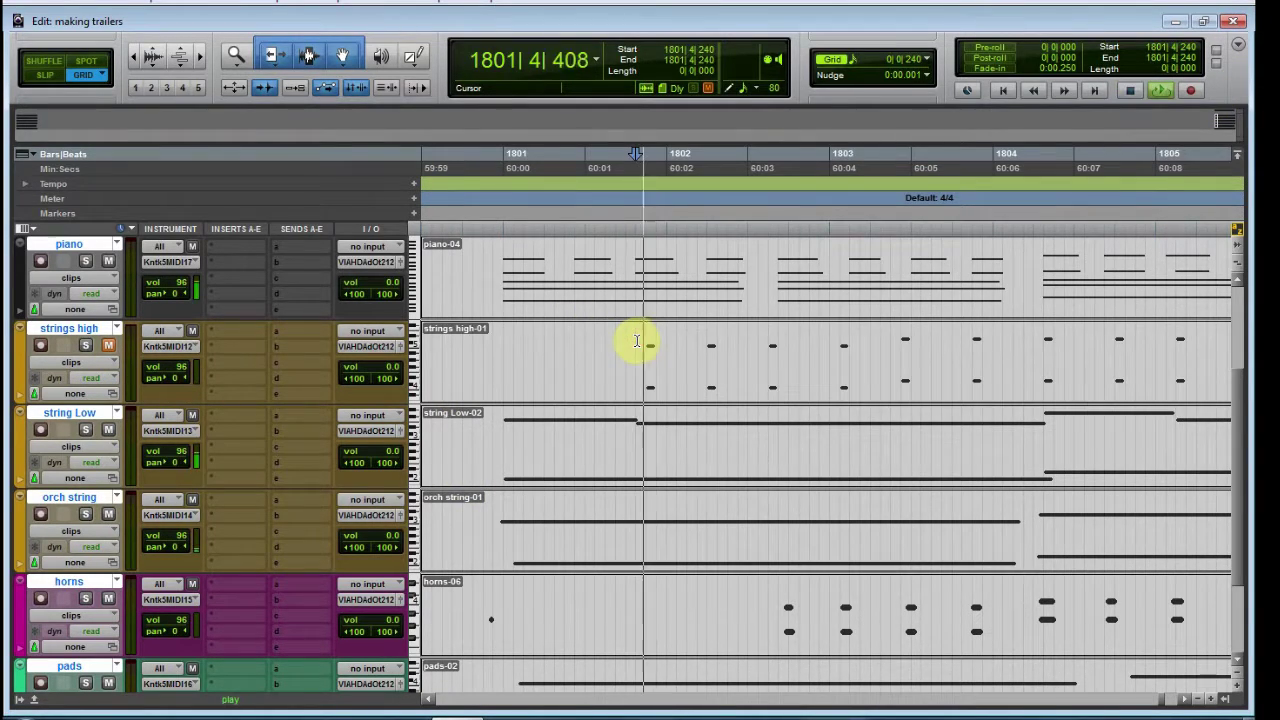
{"action": "key", "text": "space"}
{"action": "left_click", "coordinate": [108, 345]}
Mute the Strings - Short Spiccato instrument in the Big drums Kontakt rack.
{"action": "scroll", "coordinate": [280, 288], "scroll_direction": "up", "scroll_amount": 3}
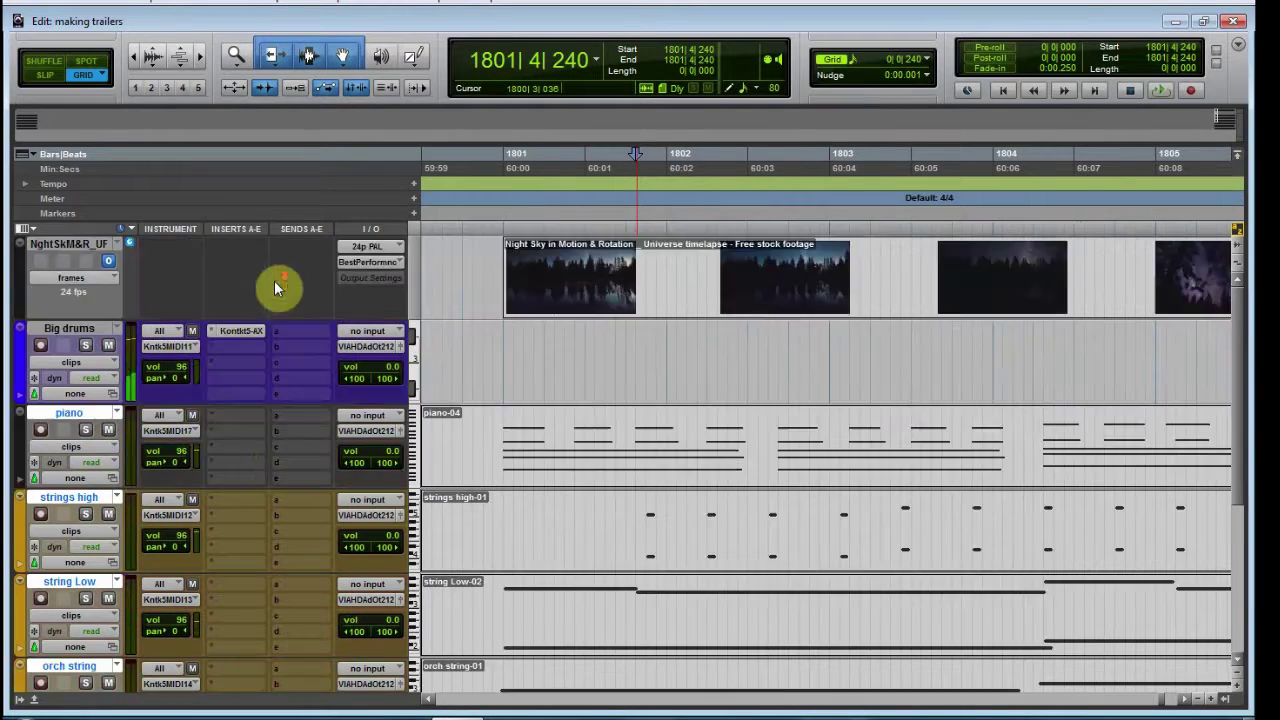
{"action": "left_click", "coordinate": [237, 331]}
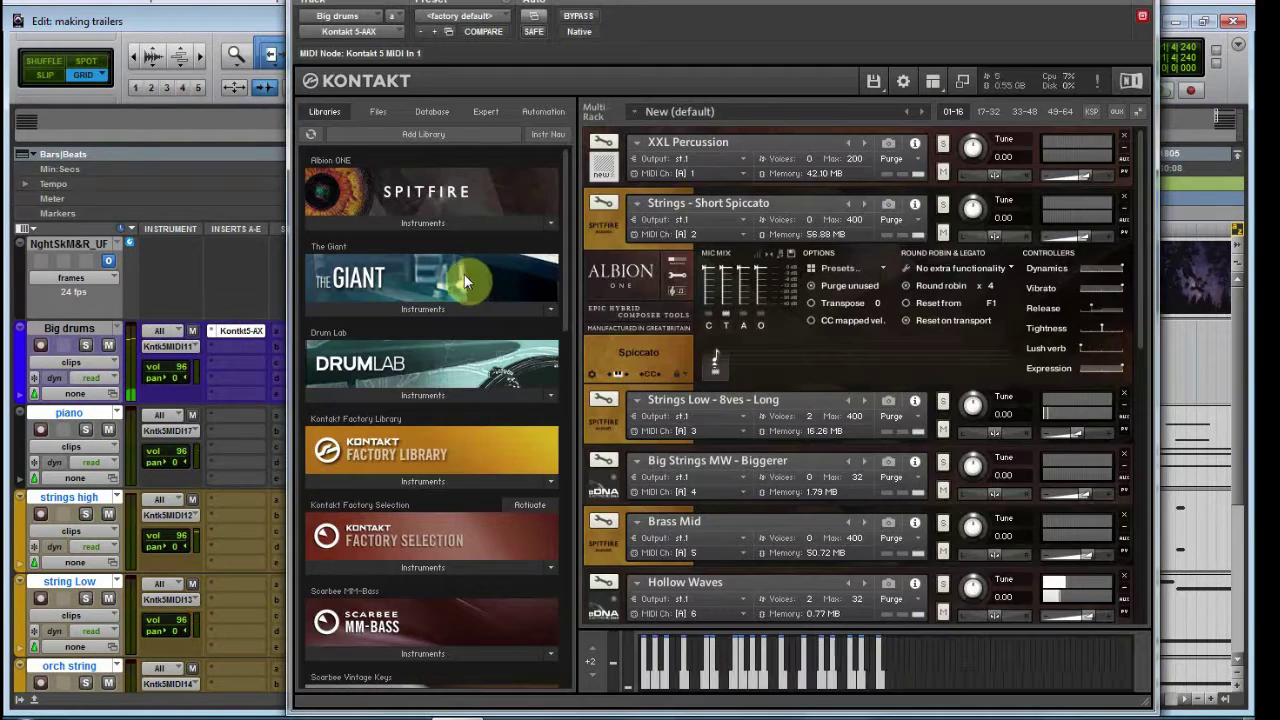
{"action": "left_click", "coordinate": [942, 233]}
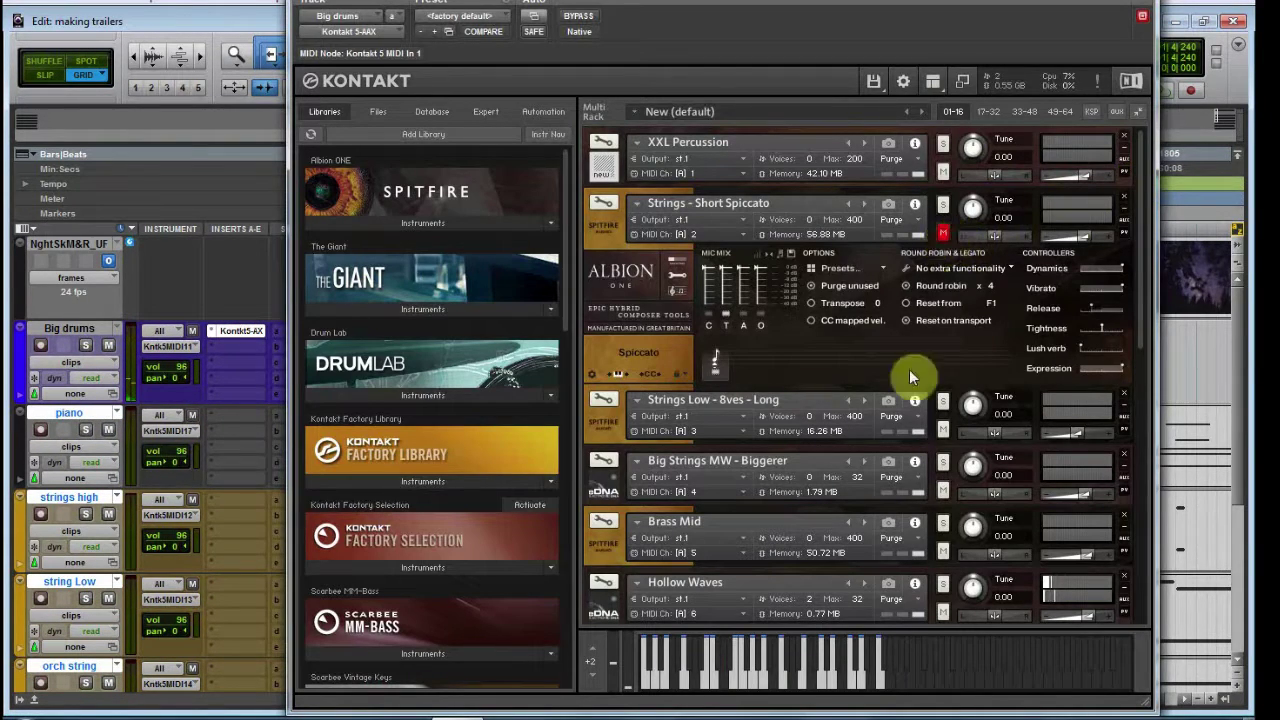
{"action": "left_click", "coordinate": [1138, 20]}
{"action": "scroll", "coordinate": [700, 470], "scroll_direction": "down", "scroll_amount": 5}
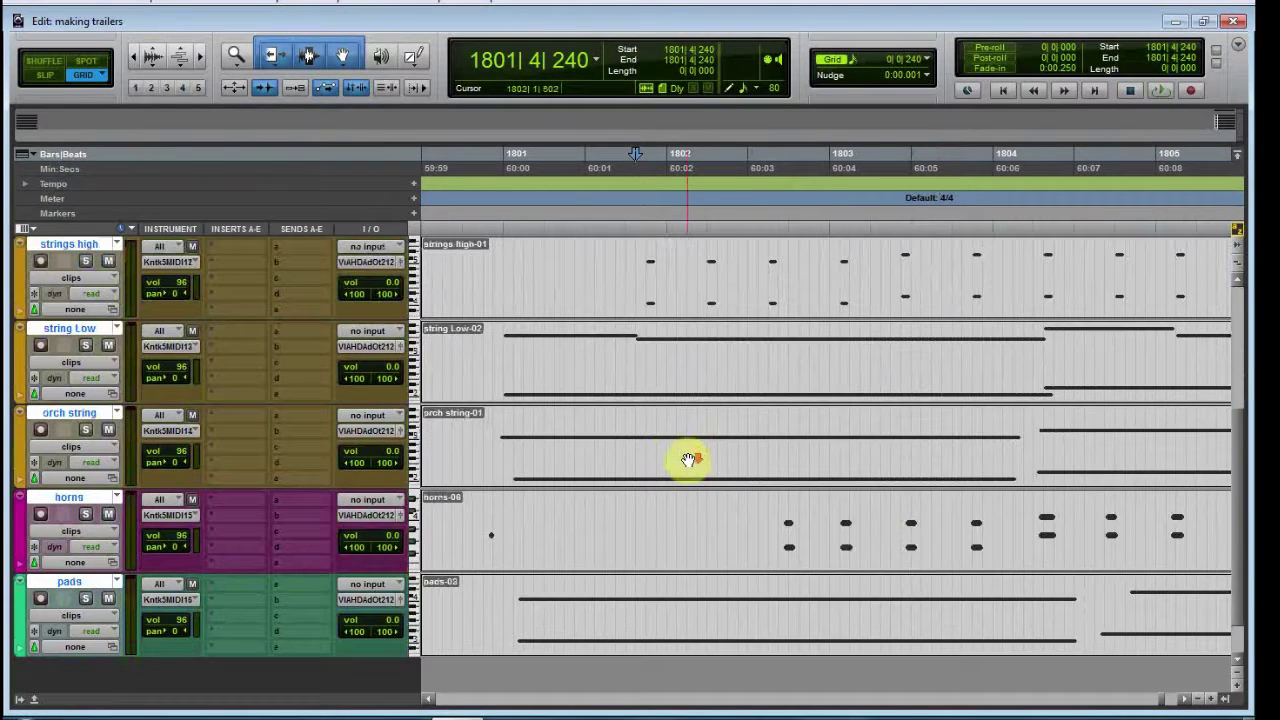
Extend the lower orch string note's start back to 1801|1|000 and play the part to check.
{"action": "double_click", "coordinate": [625, 458]}
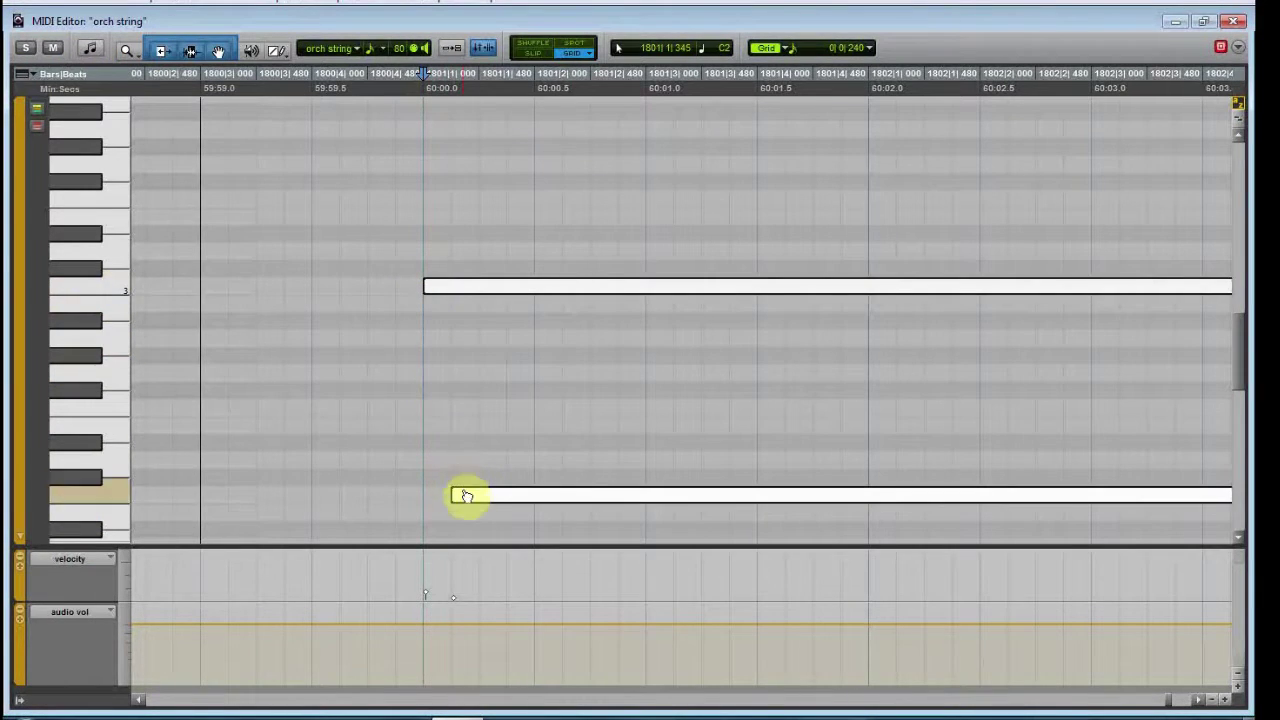
{"action": "left_click", "coordinate": [466, 456]}
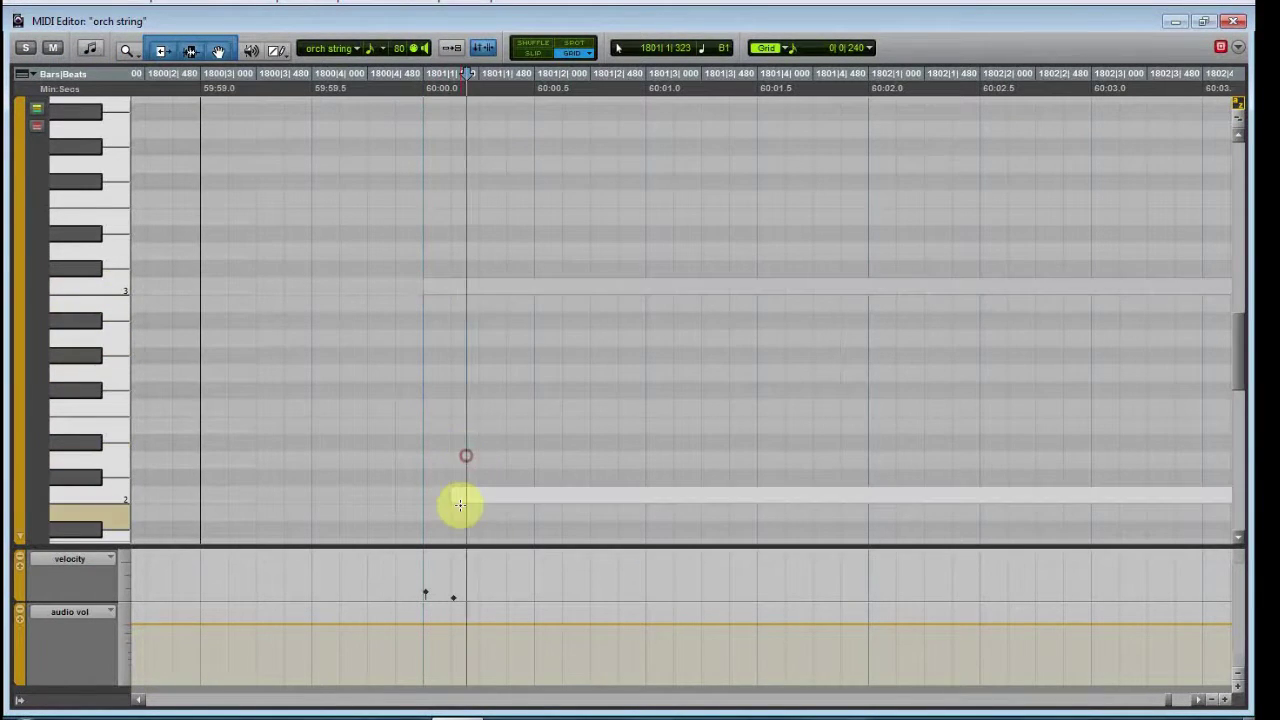
{"action": "left_click_drag", "start_coordinate": [457, 497], "coordinate": [423, 495]}
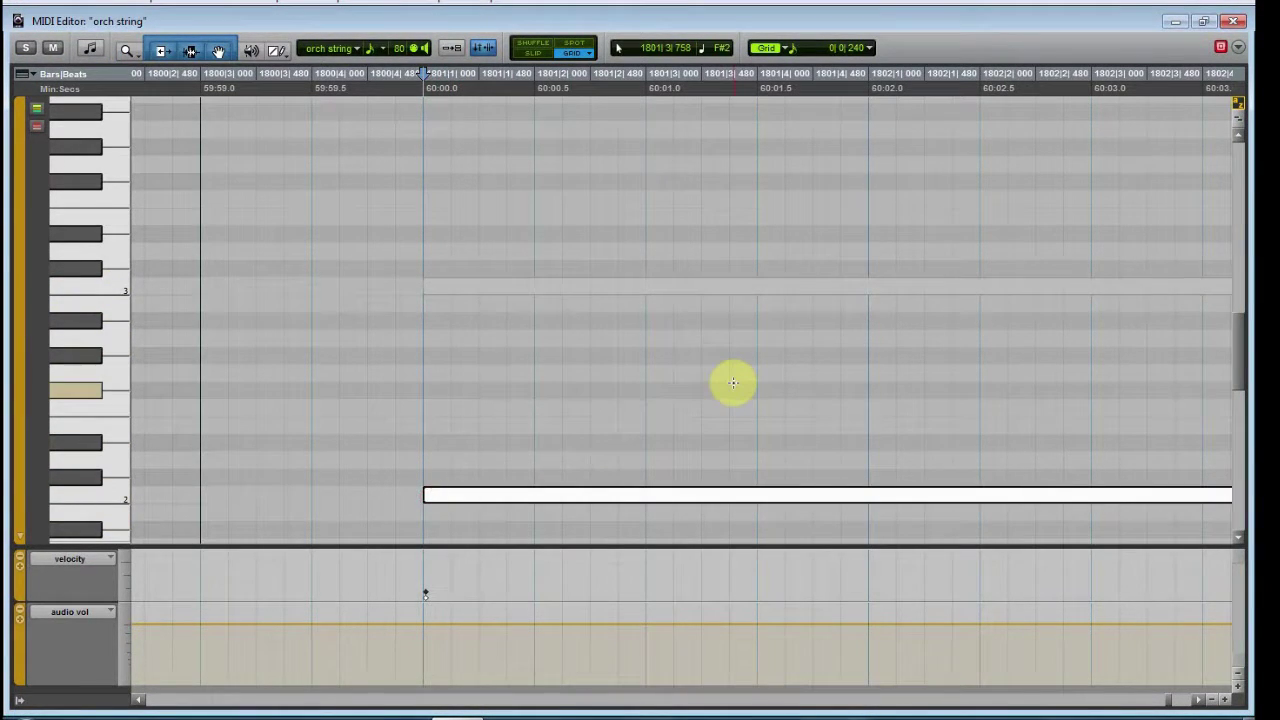
{"action": "key", "text": "ctrl+["}
{"action": "key", "text": "ctrl+["}
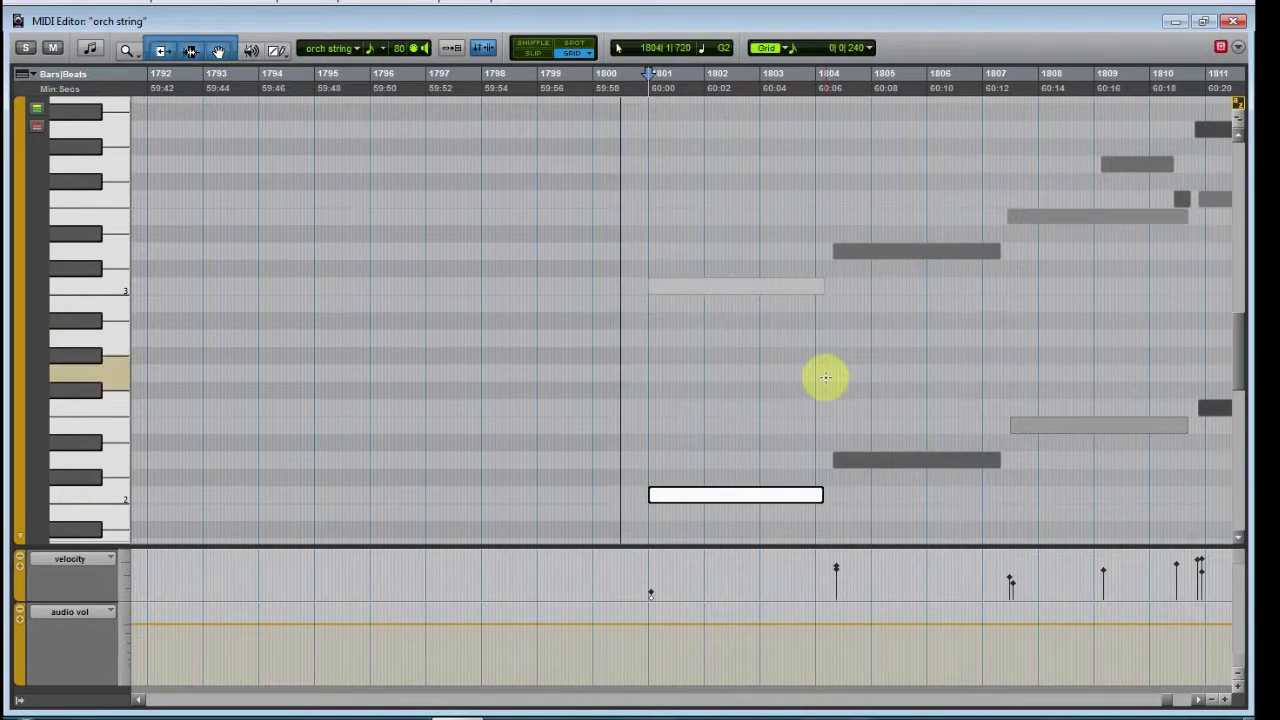
{"action": "left_click", "coordinate": [792, 367]}
{"action": "key", "text": "space"}
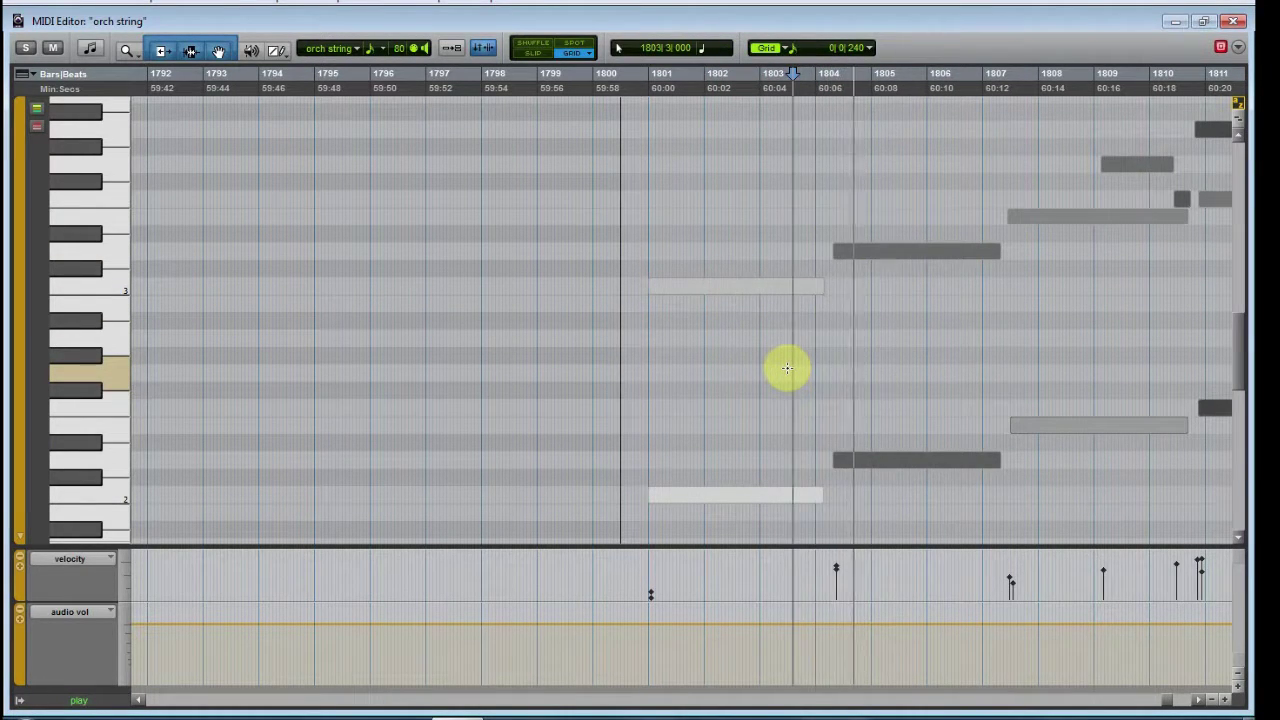
{"action": "key", "text": "space"}
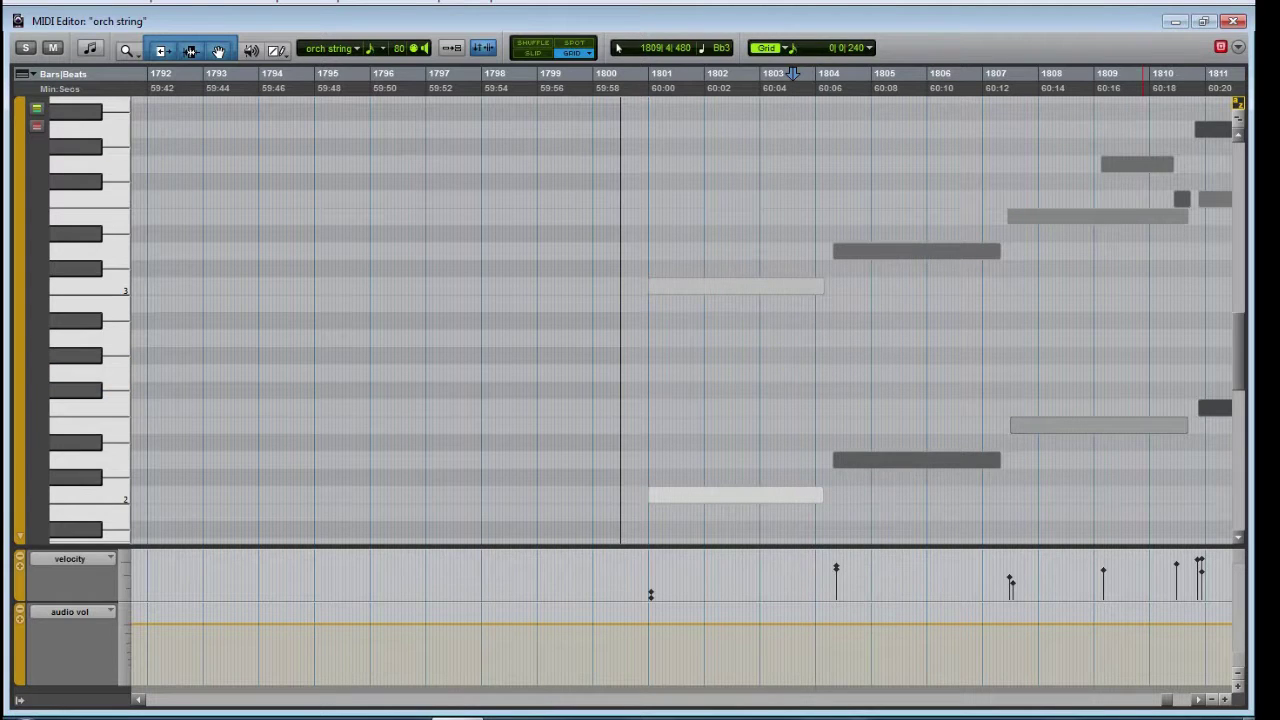
{"action": "left_click", "coordinate": [1233, 21]}
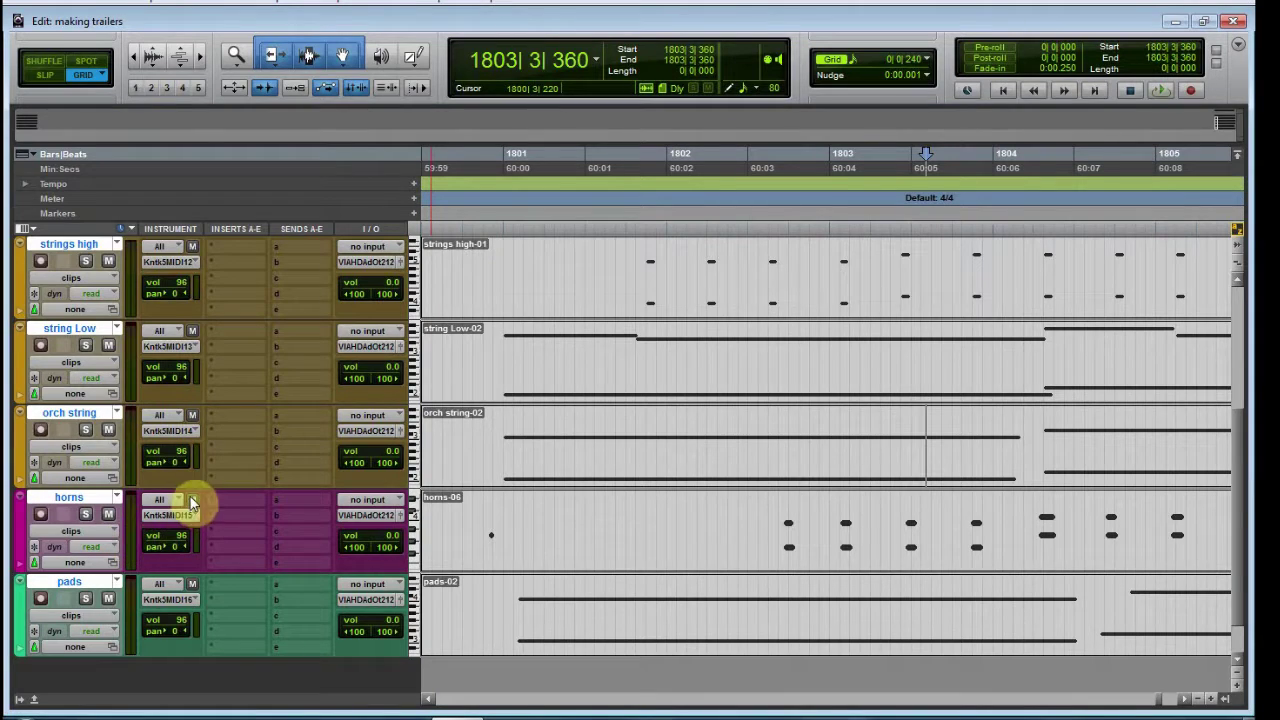
Mute the Brass Mid instrument in the Big drums Kontakt rack.
{"action": "scroll", "coordinate": [190, 470], "scroll_direction": "up", "scroll_amount": 3}
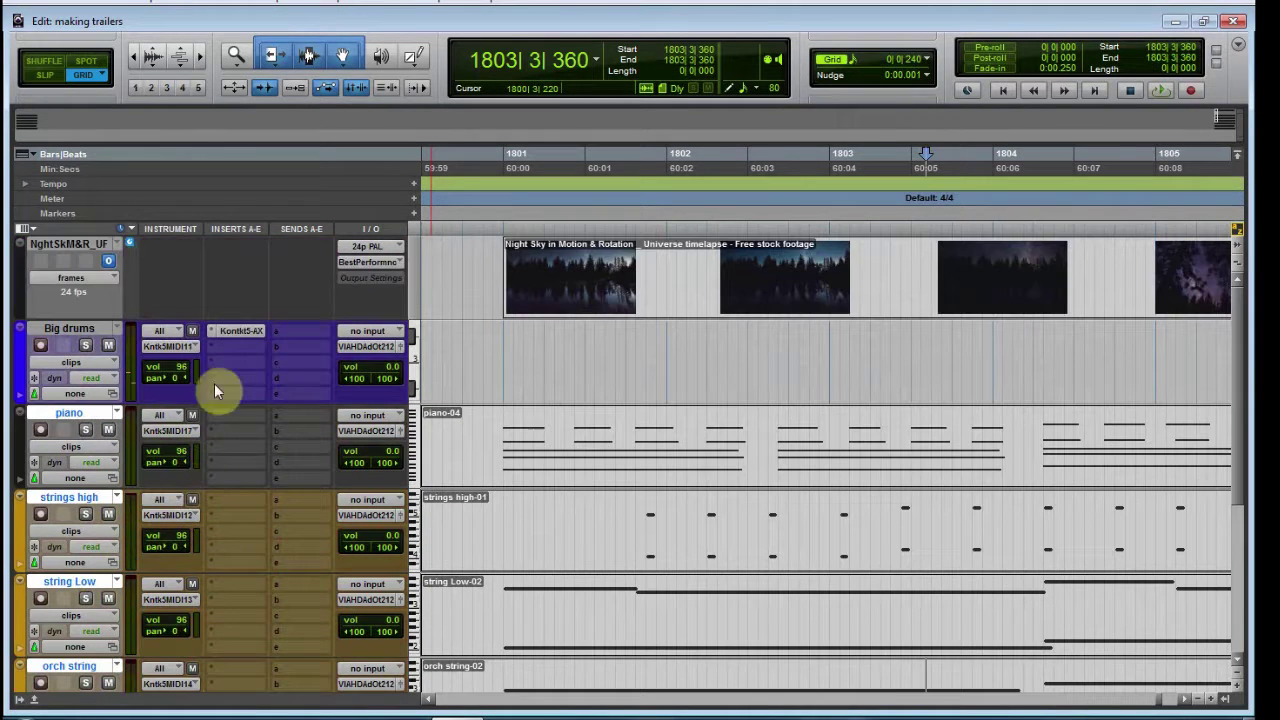
{"action": "left_click", "coordinate": [231, 330]}
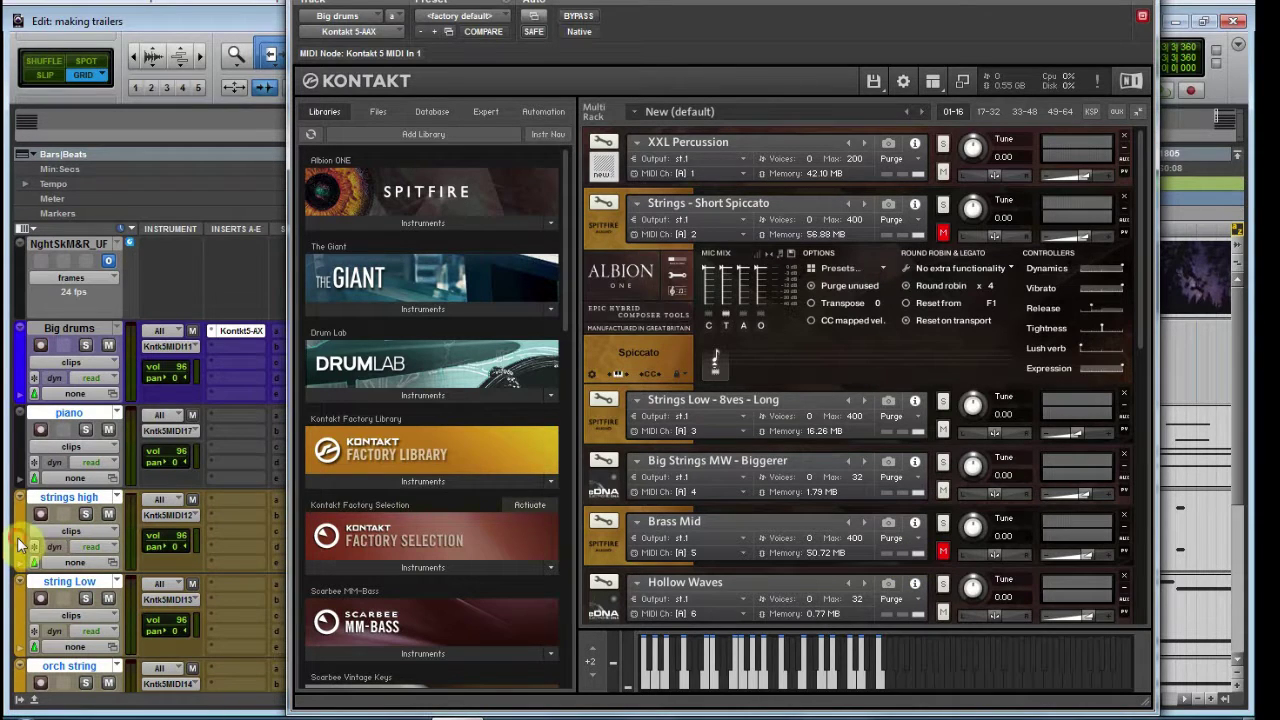
{"action": "left_click", "coordinate": [1142, 15]}
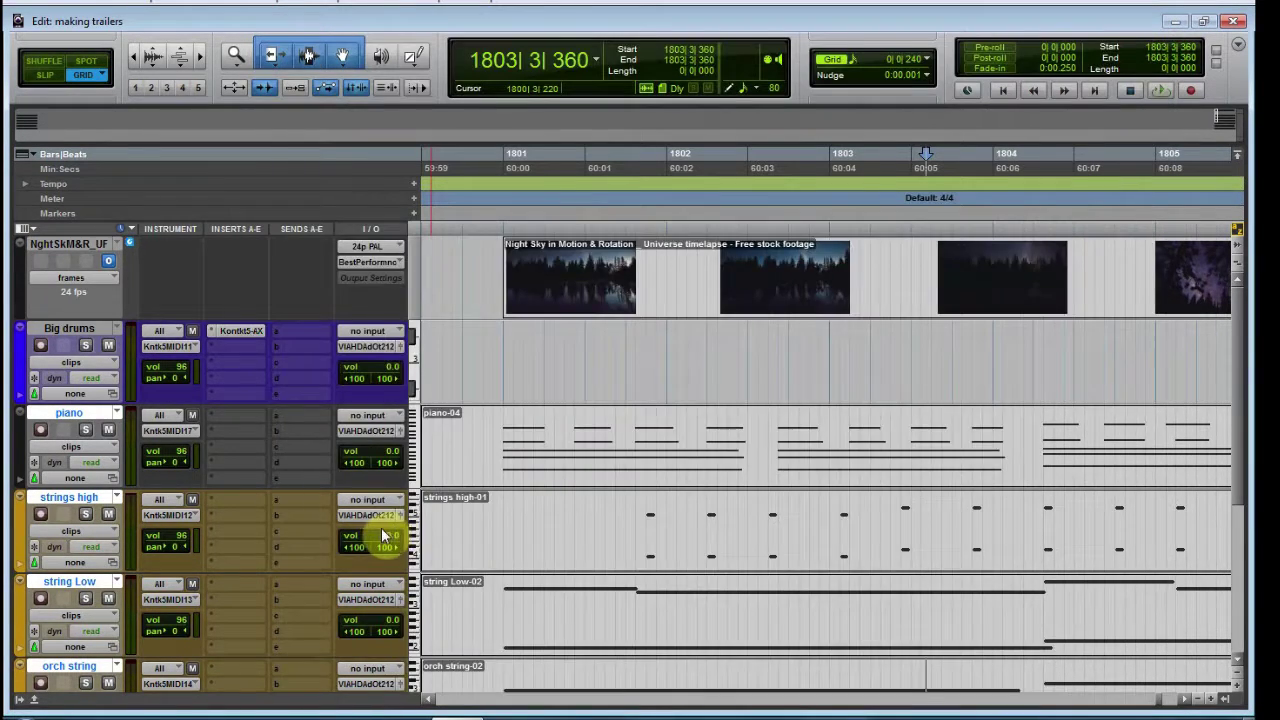
{"action": "scroll", "coordinate": [383, 527], "scroll_direction": "down", "scroll_amount": 5}
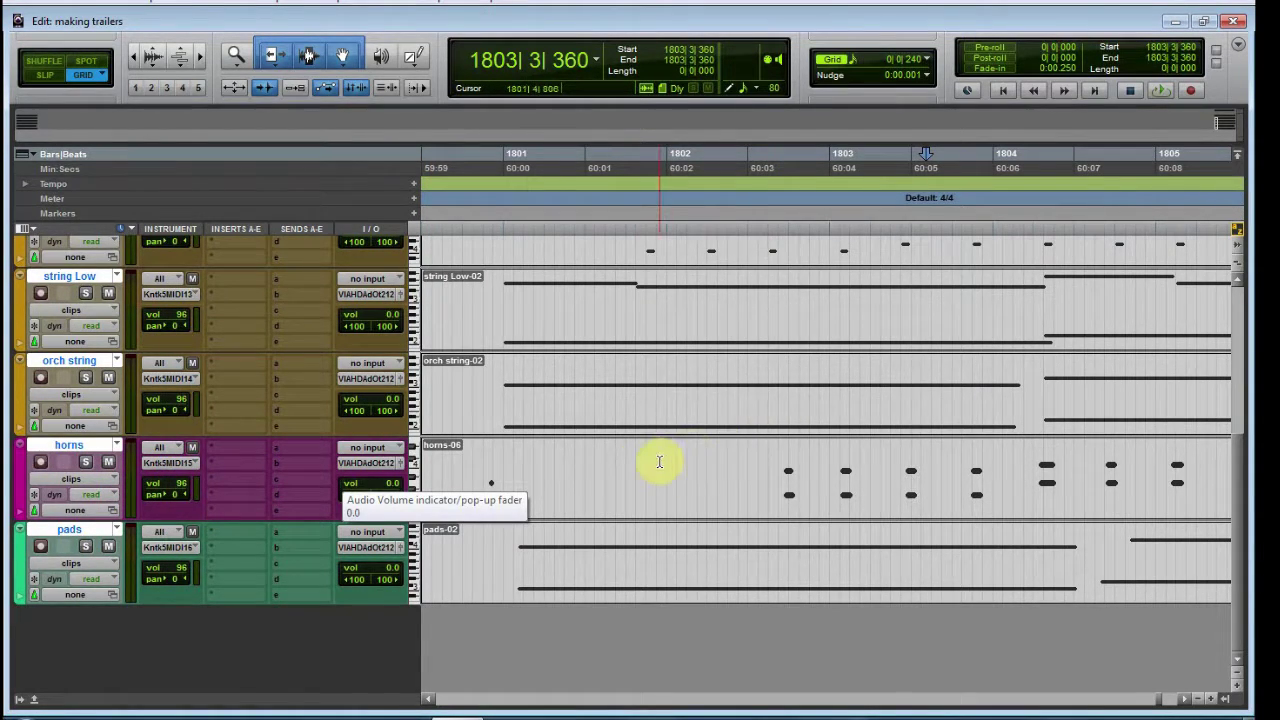
Play back the arrangement and stop, returning to the start point.
{"action": "key", "text": "space"}
{"action": "scroll", "coordinate": [659, 462], "scroll_direction": "up", "scroll_amount": 5}
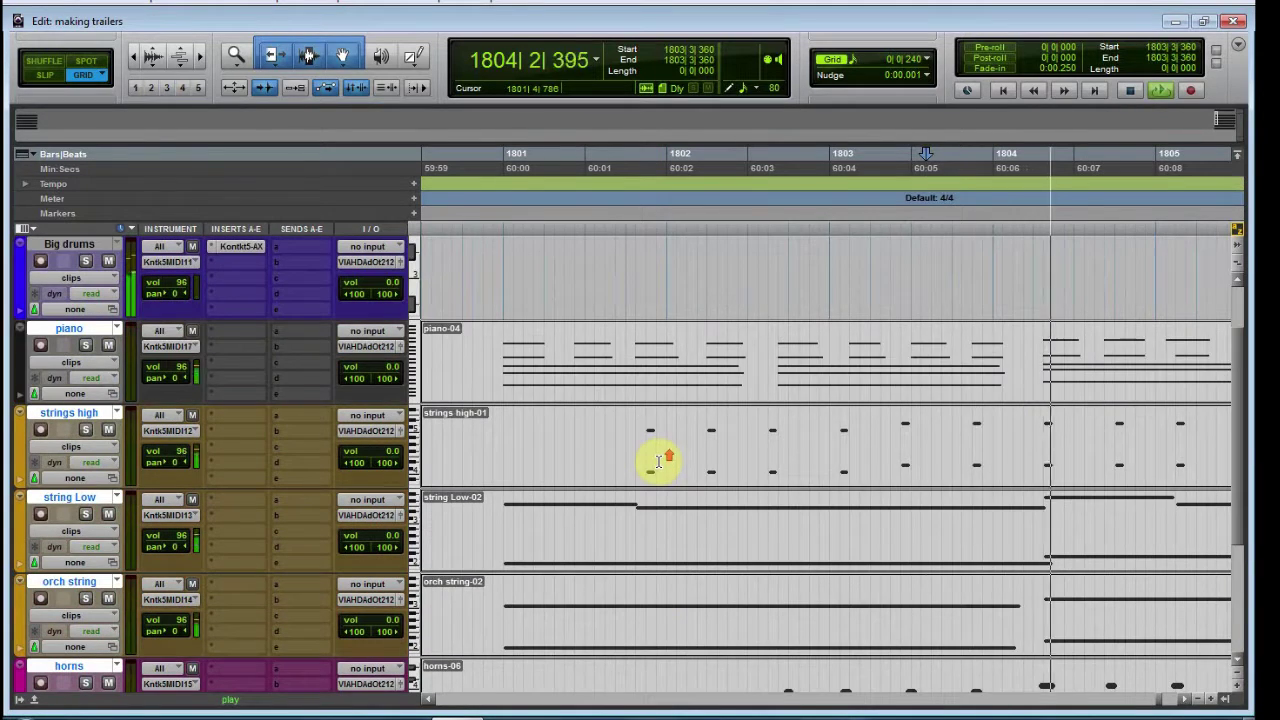
{"action": "scroll", "coordinate": [659, 462], "scroll_direction": "down", "scroll_amount": 2}
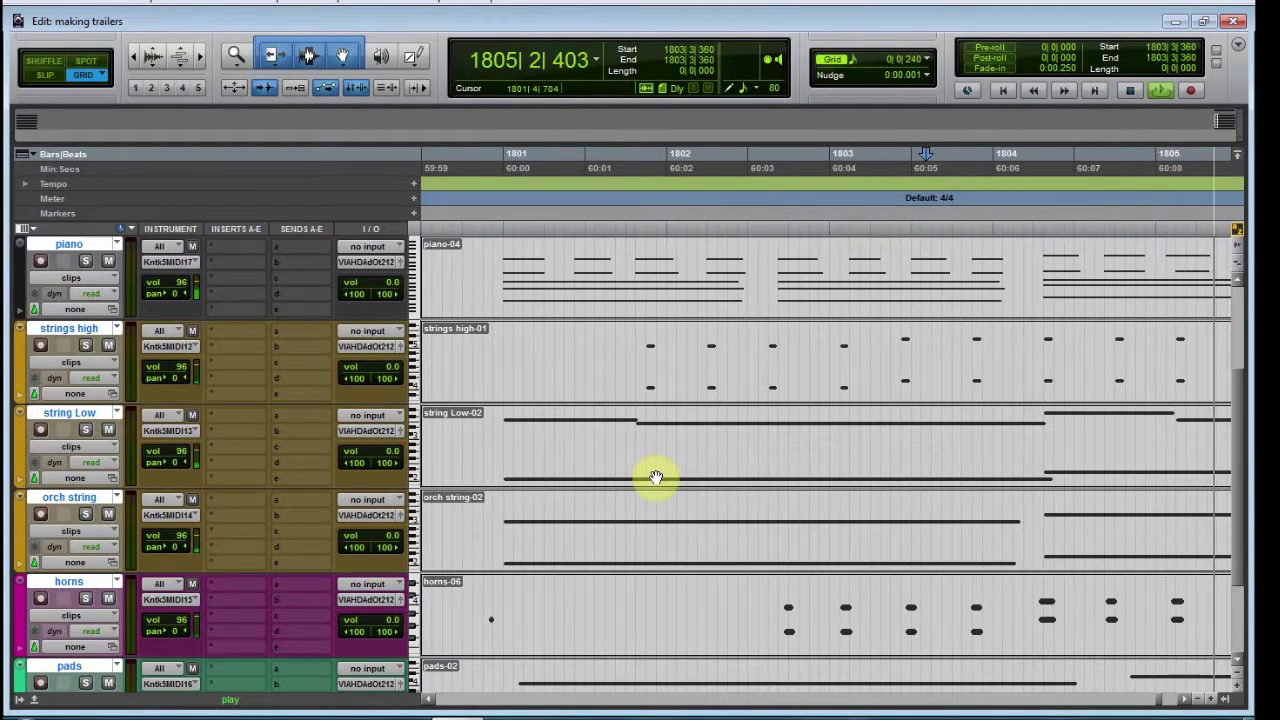
{"action": "key", "text": "space"}
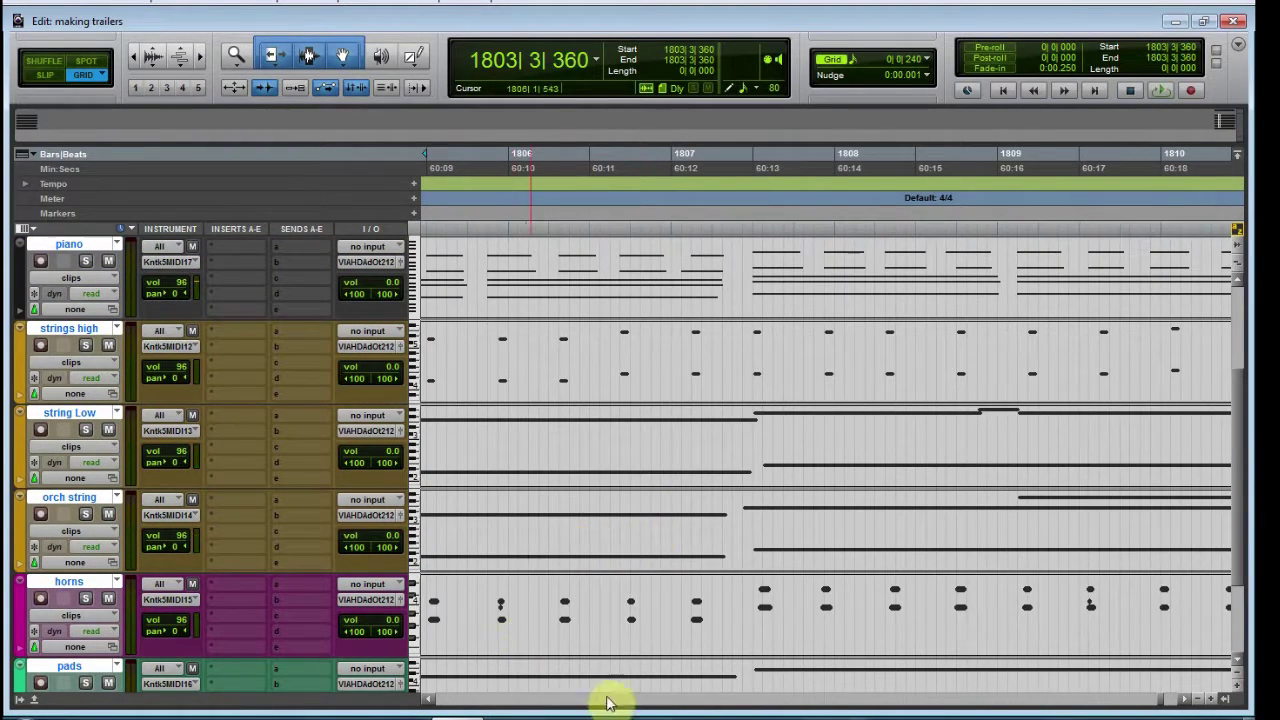
{"action": "left_click", "coordinate": [430, 700]}
{"action": "left_click", "coordinate": [430, 702]}
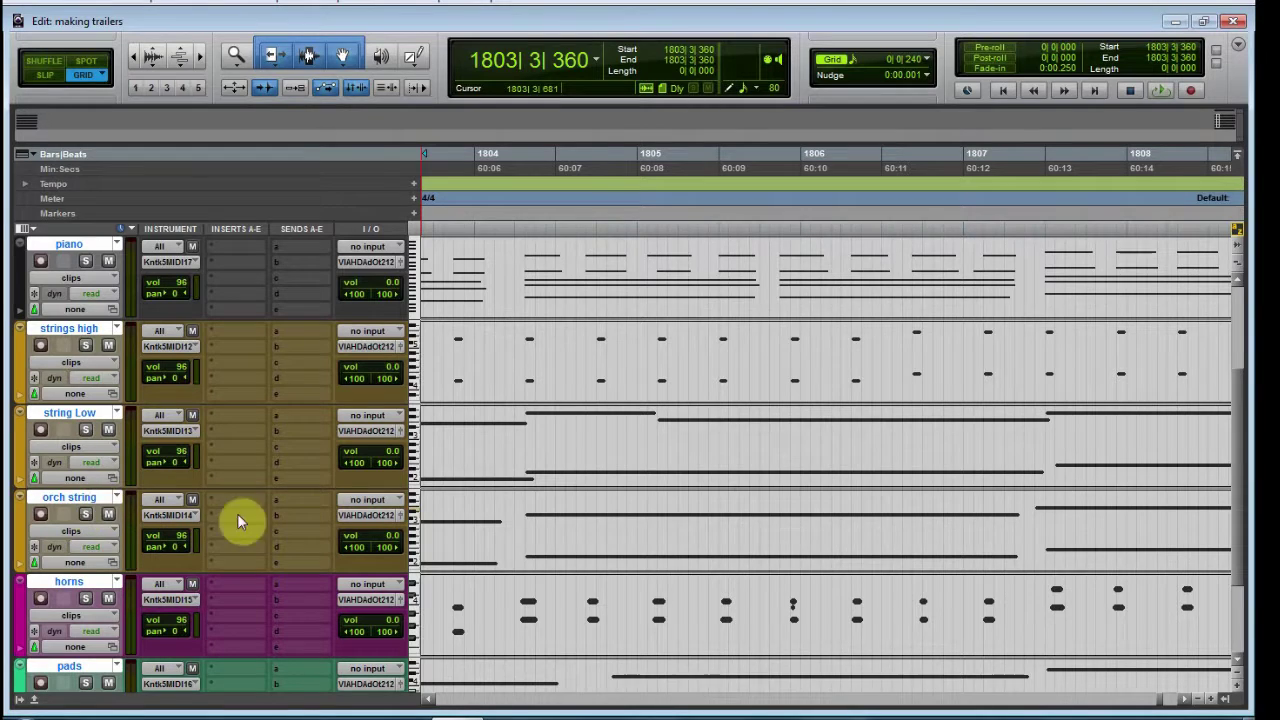
Zoom the timeline out and briefly view the orch string clip in the MIDI Editor.
{"action": "key", "text": "ctrl+bracketleft"}
{"action": "scroll", "coordinate": [537, 541], "scroll_direction": "left", "scroll_amount": 3}
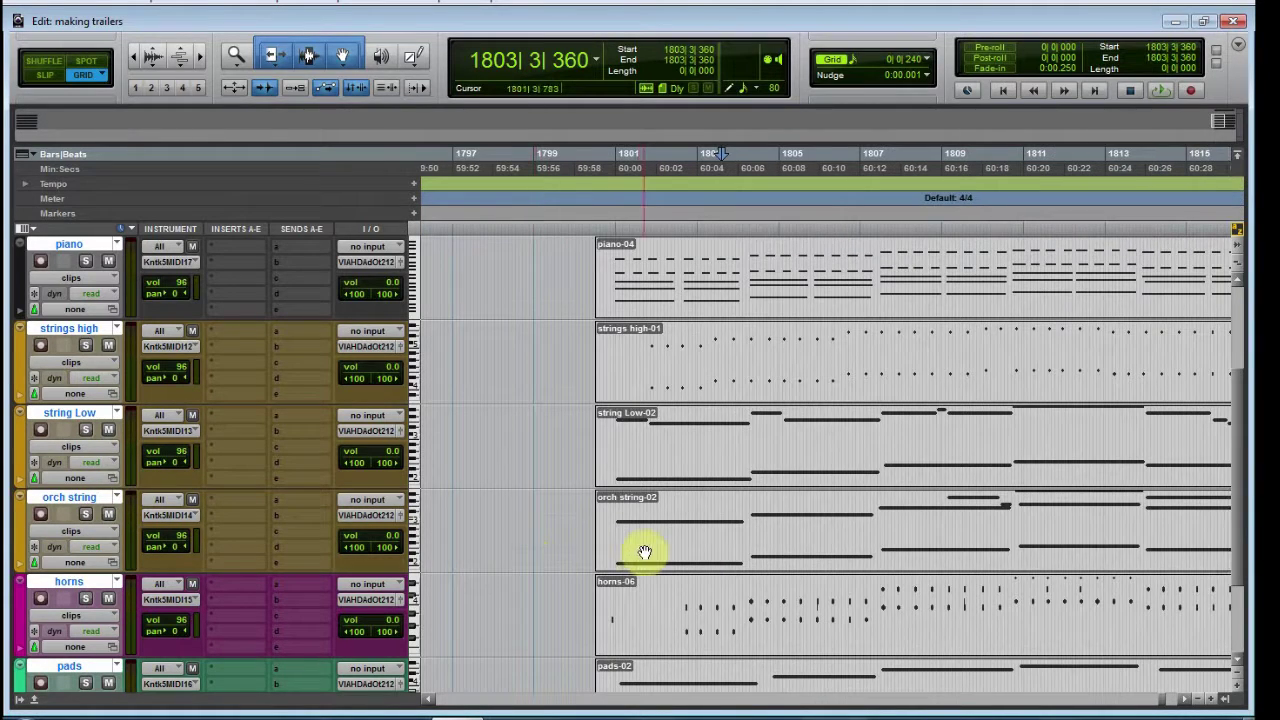
{"action": "double_click", "coordinate": [686, 560]}
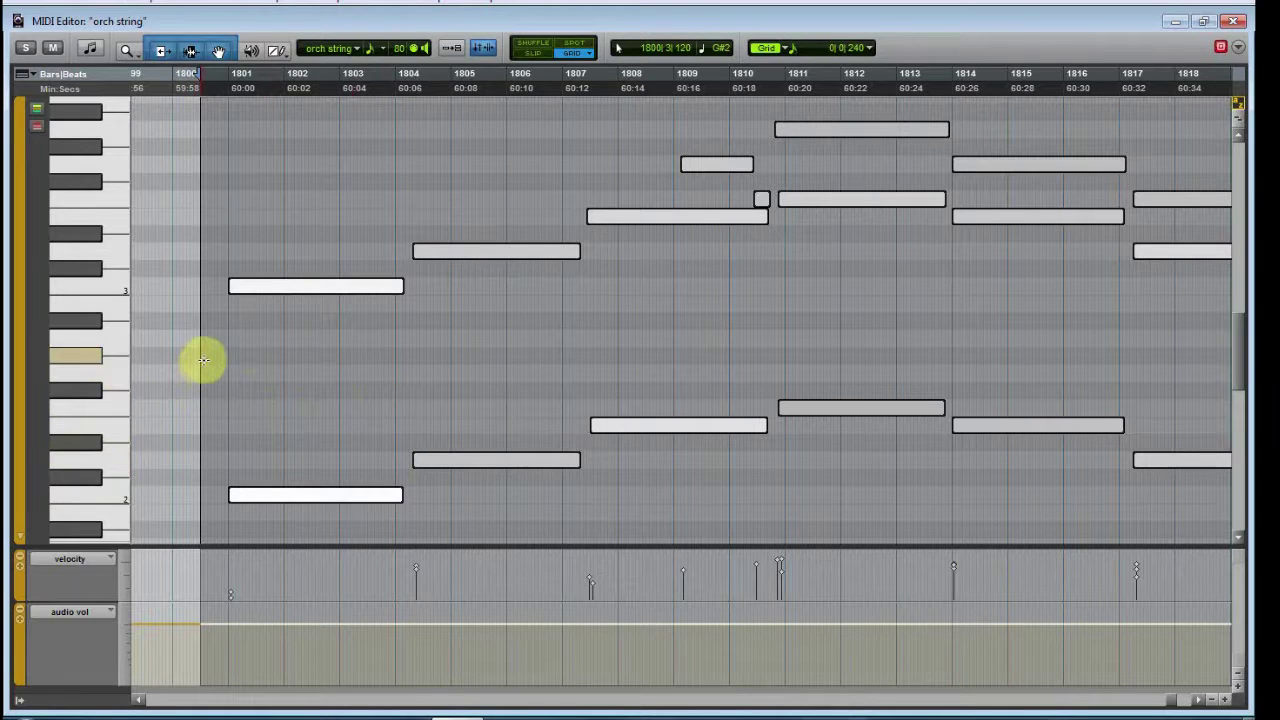
{"action": "left_click", "coordinate": [1235, 21]}
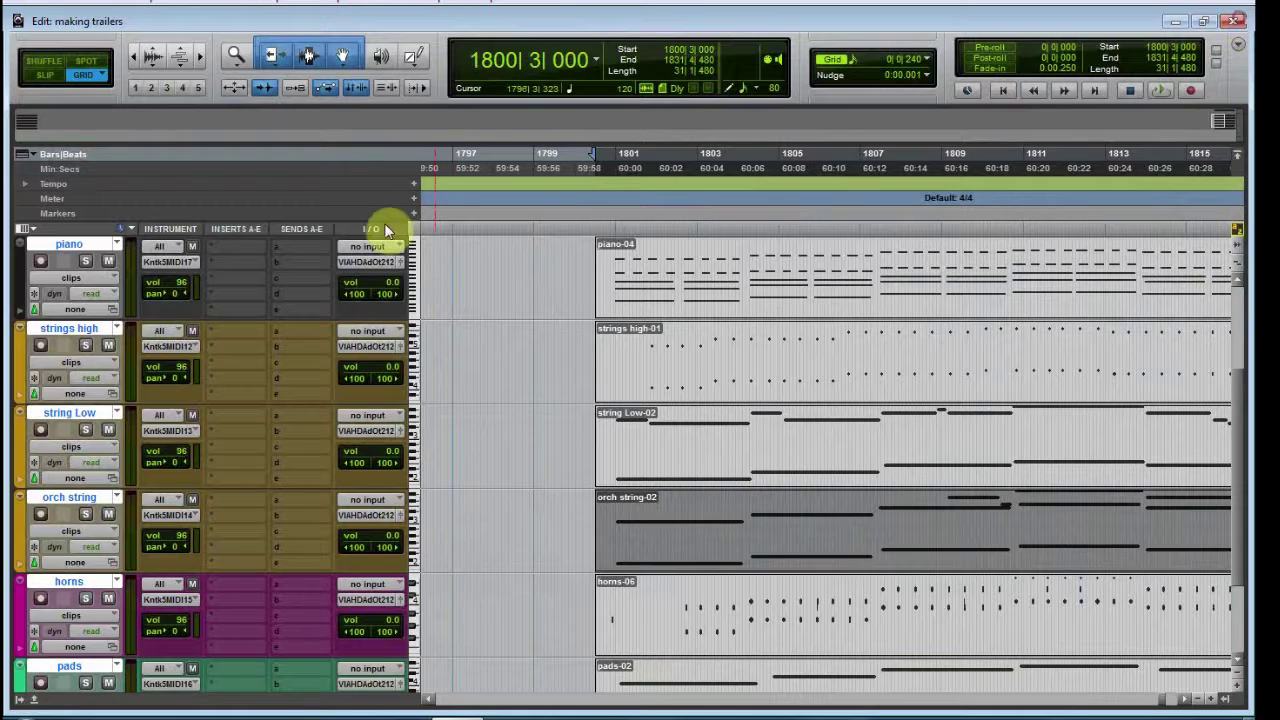
{"action": "scroll", "coordinate": [160, 300], "scroll_direction": "up", "scroll_amount": 3}
{"action": "scroll", "coordinate": [215, 386], "scroll_direction": "down", "scroll_amount": 3}
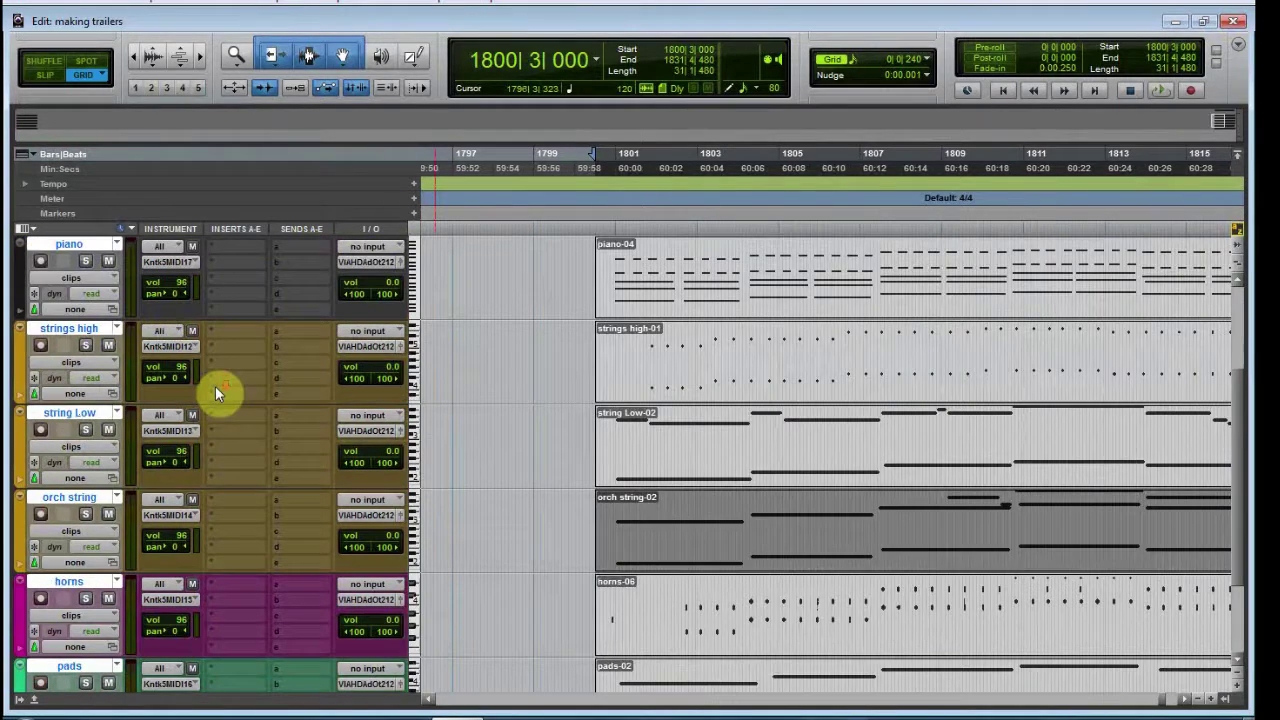
{"action": "scroll", "coordinate": [236, 297], "scroll_direction": "up", "scroll_amount": 3}
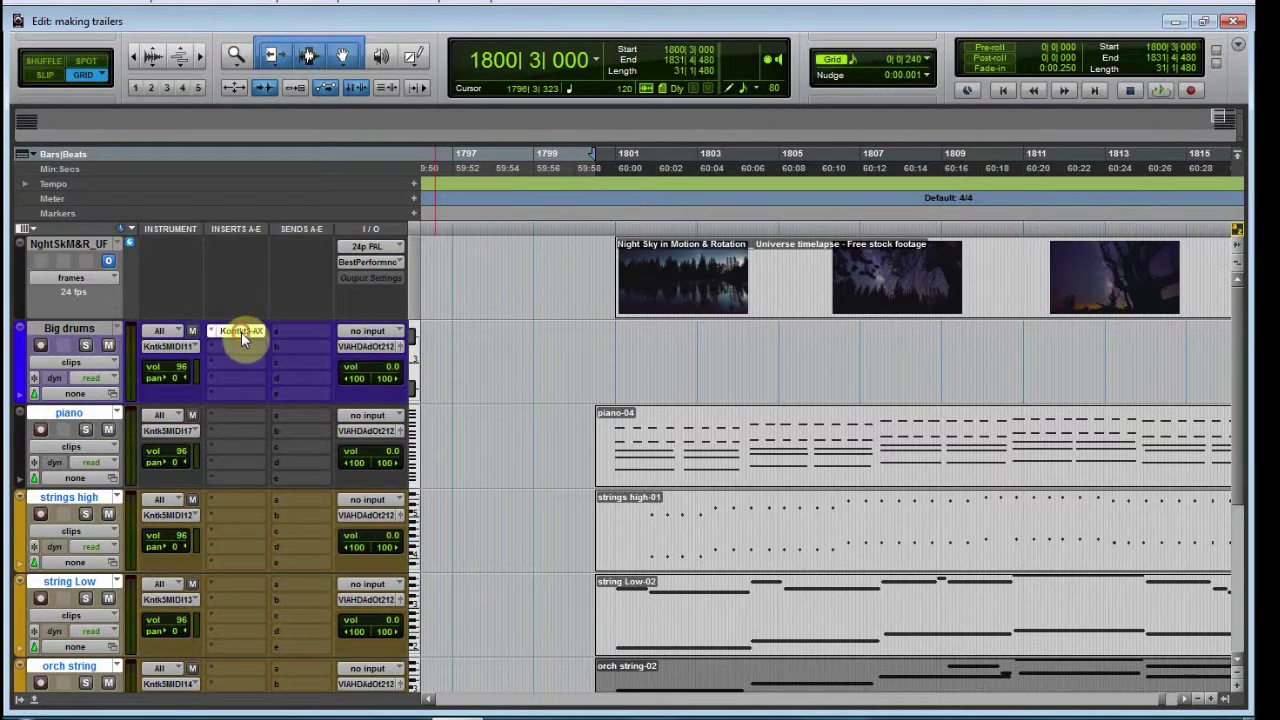
Solo Big Strings MW - Biggerer in the Big drums Kontakt rack.
{"action": "left_click", "coordinate": [241, 332]}
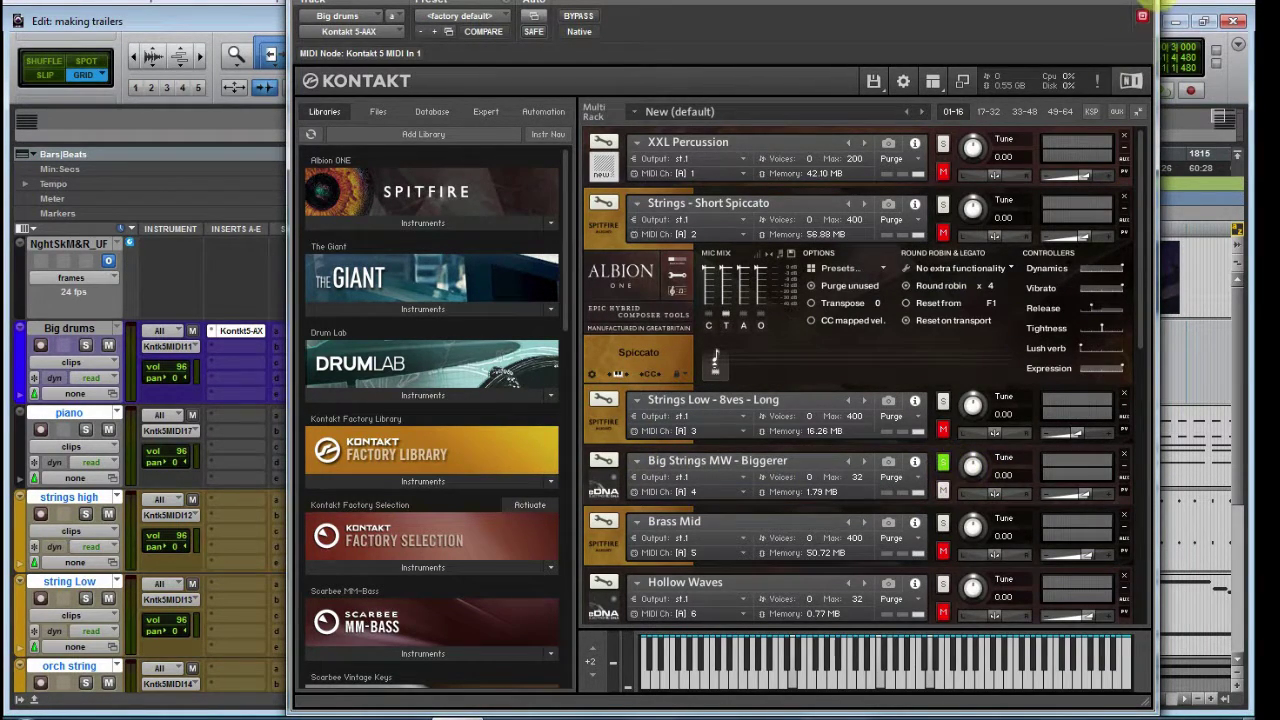
{"action": "left_click", "coordinate": [1142, 16]}
{"action": "scroll", "coordinate": [705, 668], "scroll_direction": "down", "scroll_amount": 3}
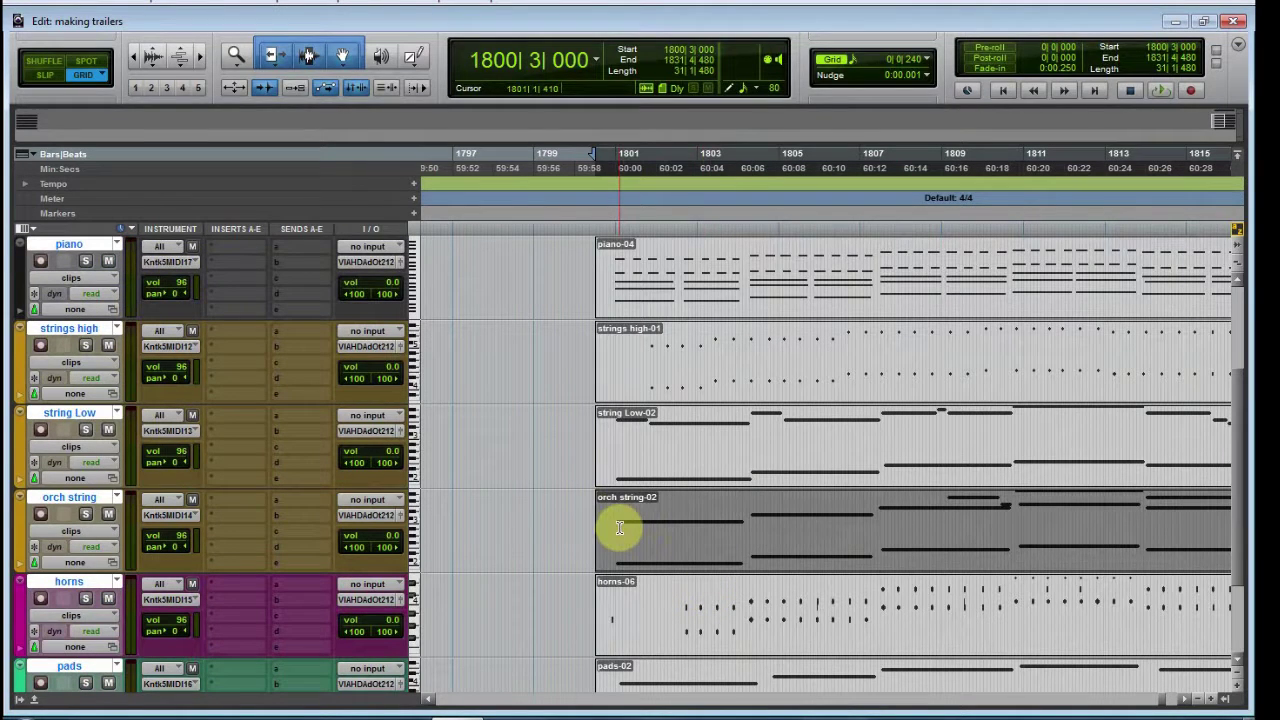
Play the session and toggle the Mix window open and closed with Ctrl+=.
{"action": "key", "text": "space"}
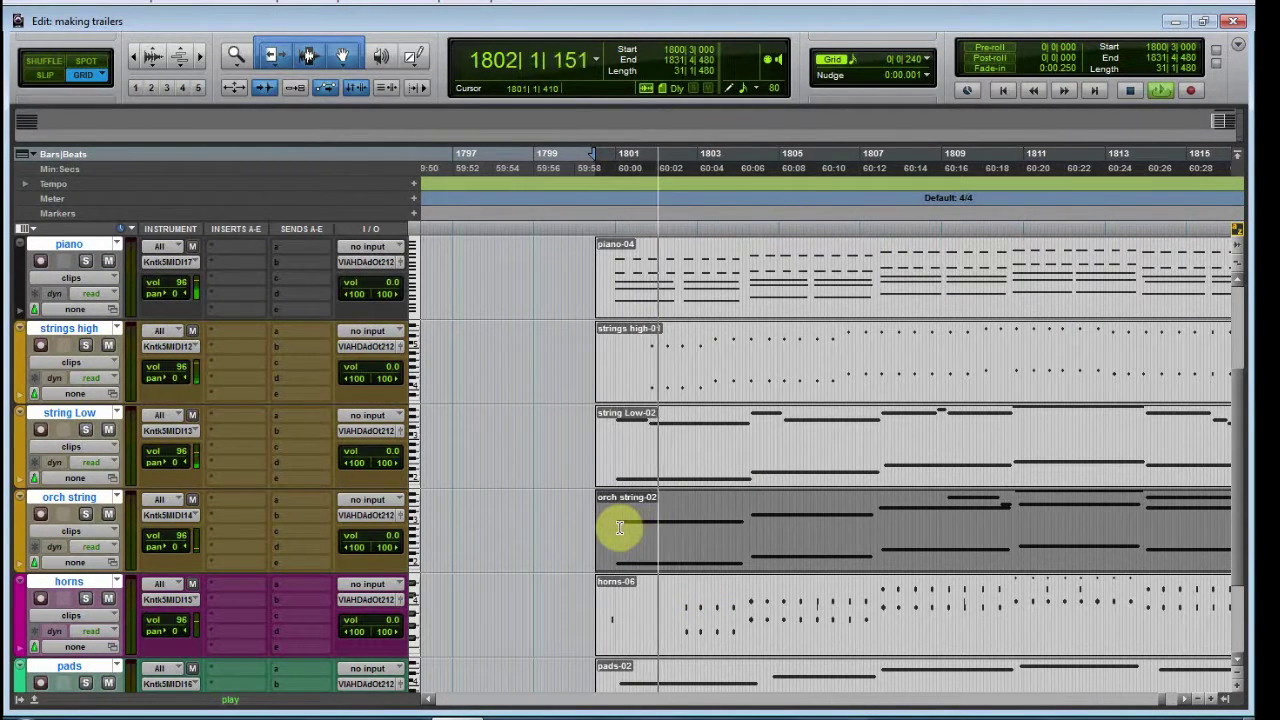
{"action": "key", "text": "ctrl+equal"}
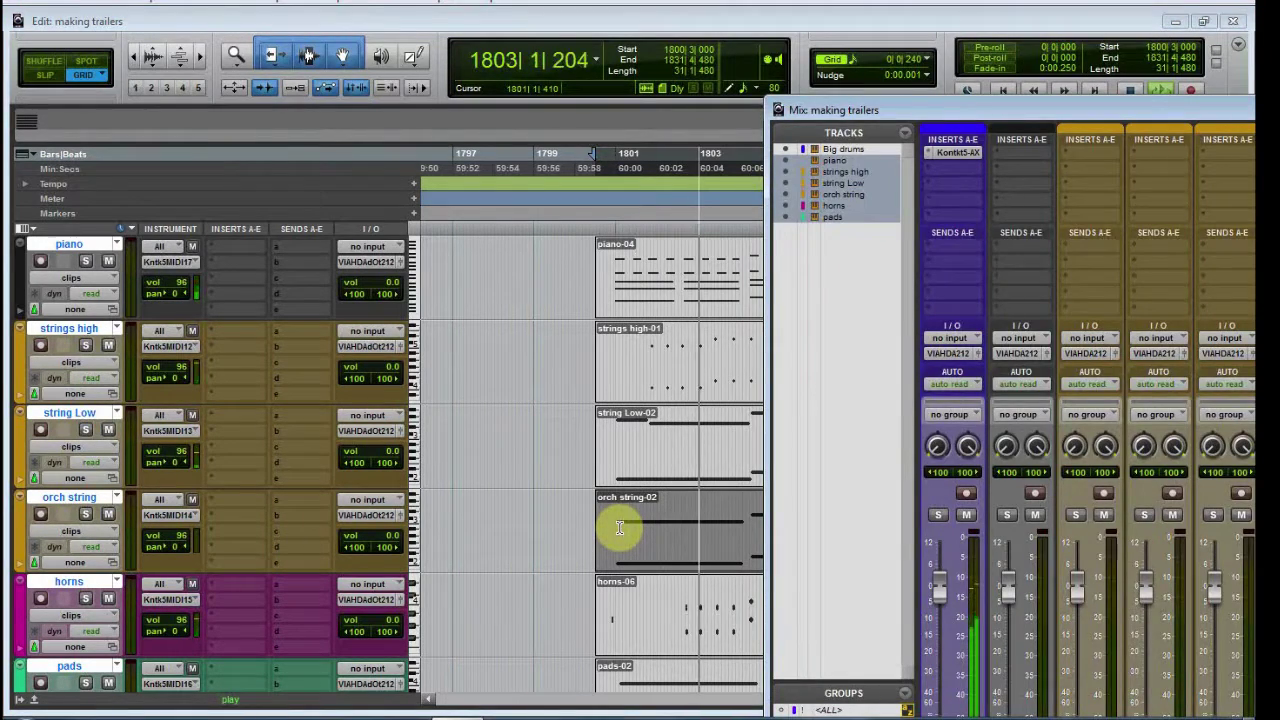
{"action": "key", "text": "ctrl+equal"}
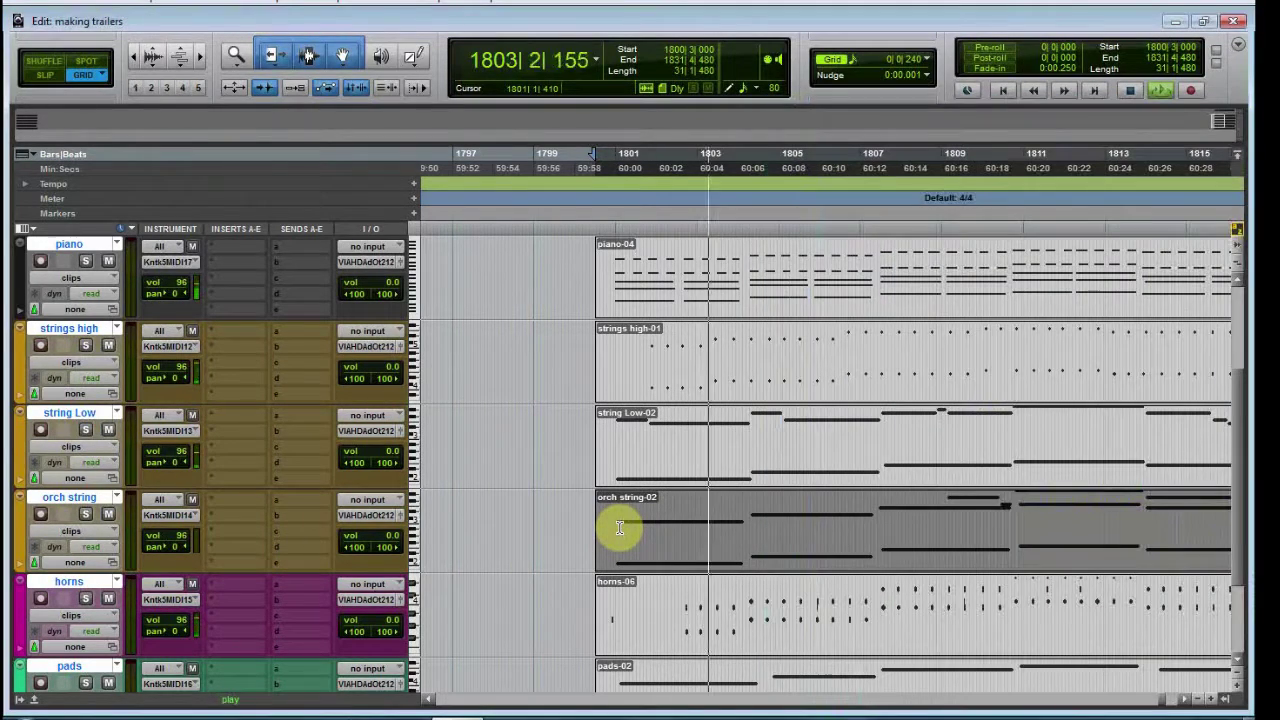
Open the orch string clip in the MIDI Editor and audition the notes around bar 1803.
{"action": "double_click", "coordinate": [1017, 537]}
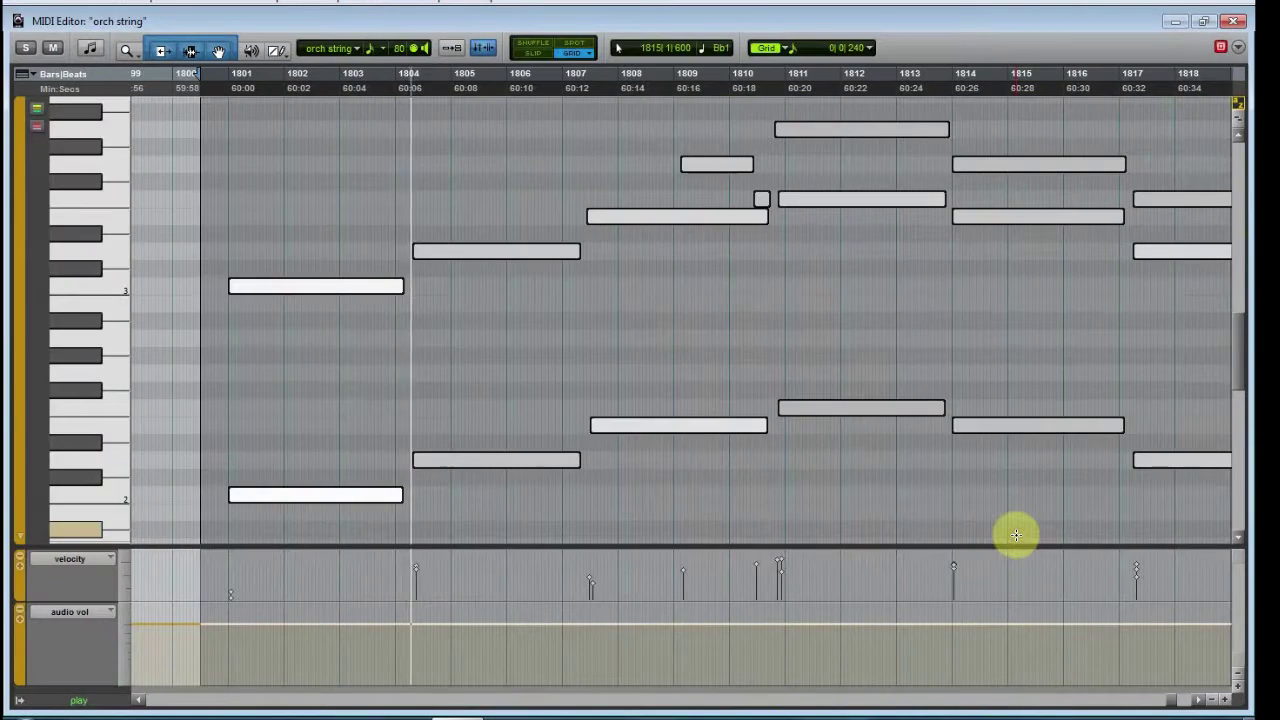
{"action": "left_click", "coordinate": [385, 404]}
{"action": "key", "text": "ctrl+bracketright"}
{"action": "key", "text": "ctrl+bracketright"}
{"action": "key", "text": "ctrl+bracketright"}
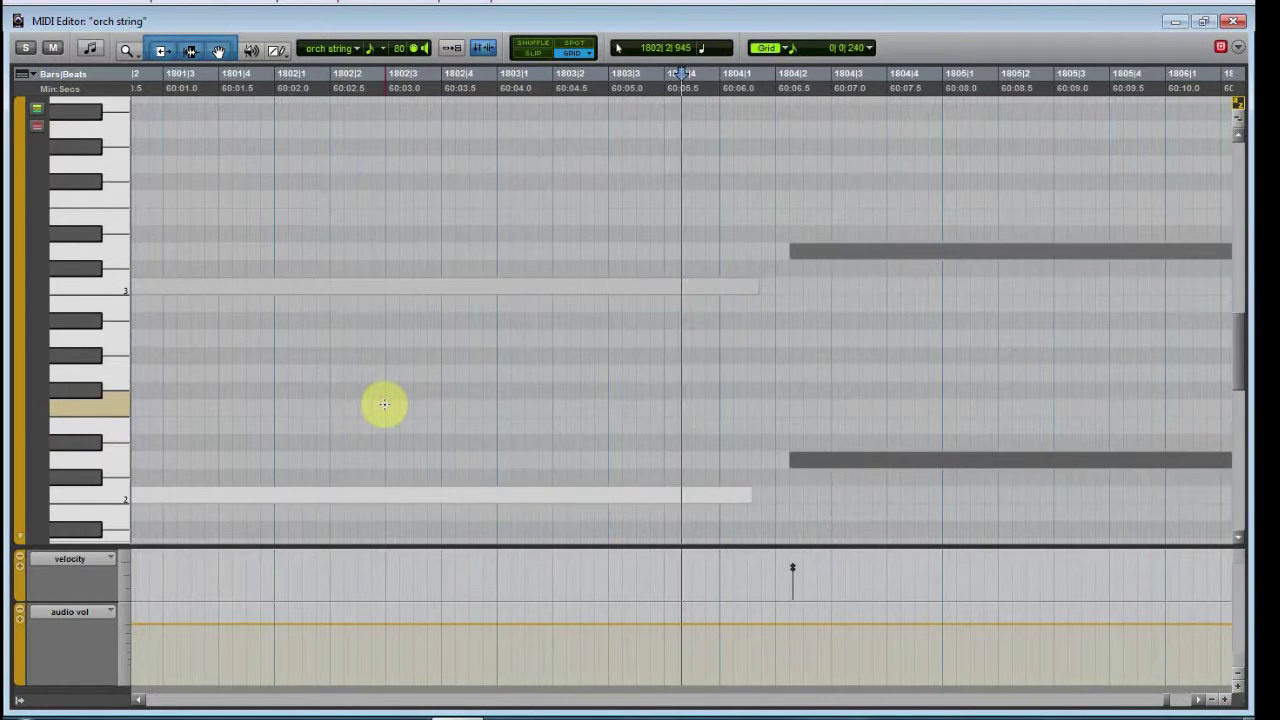
{"action": "key", "text": "ctrl+bracketleft"}
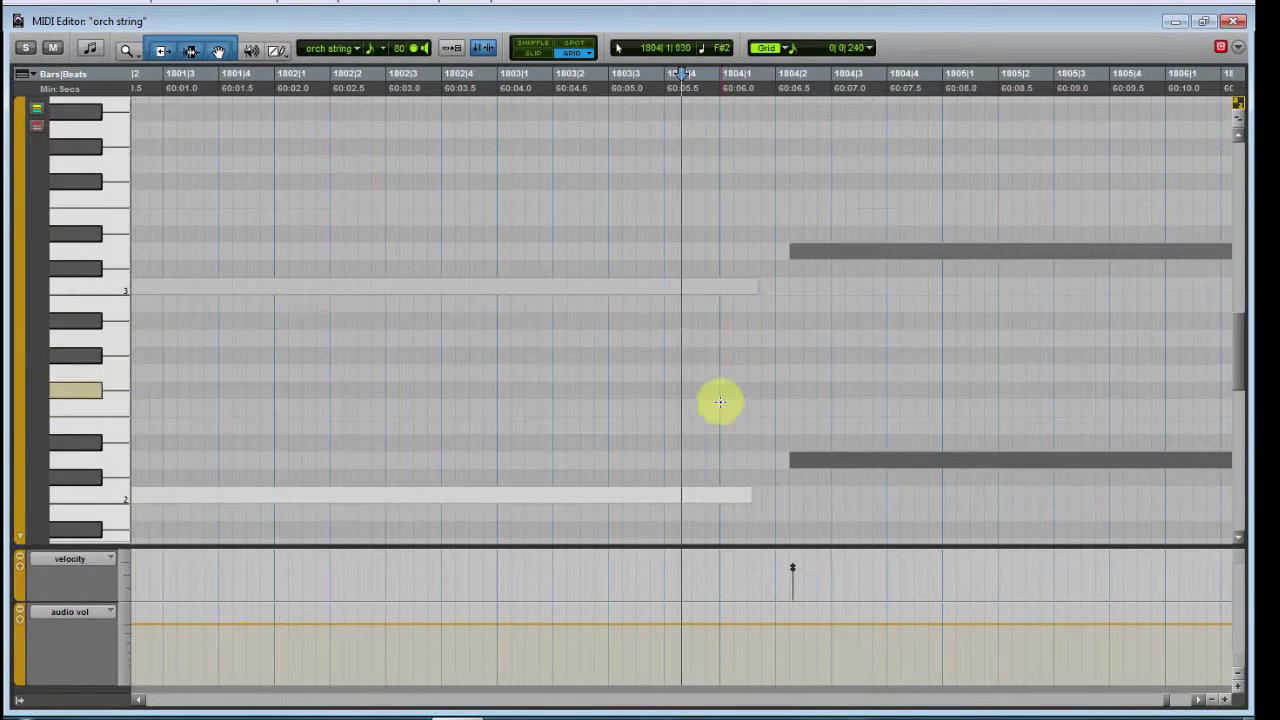
{"action": "left_click", "coordinate": [568, 236]}
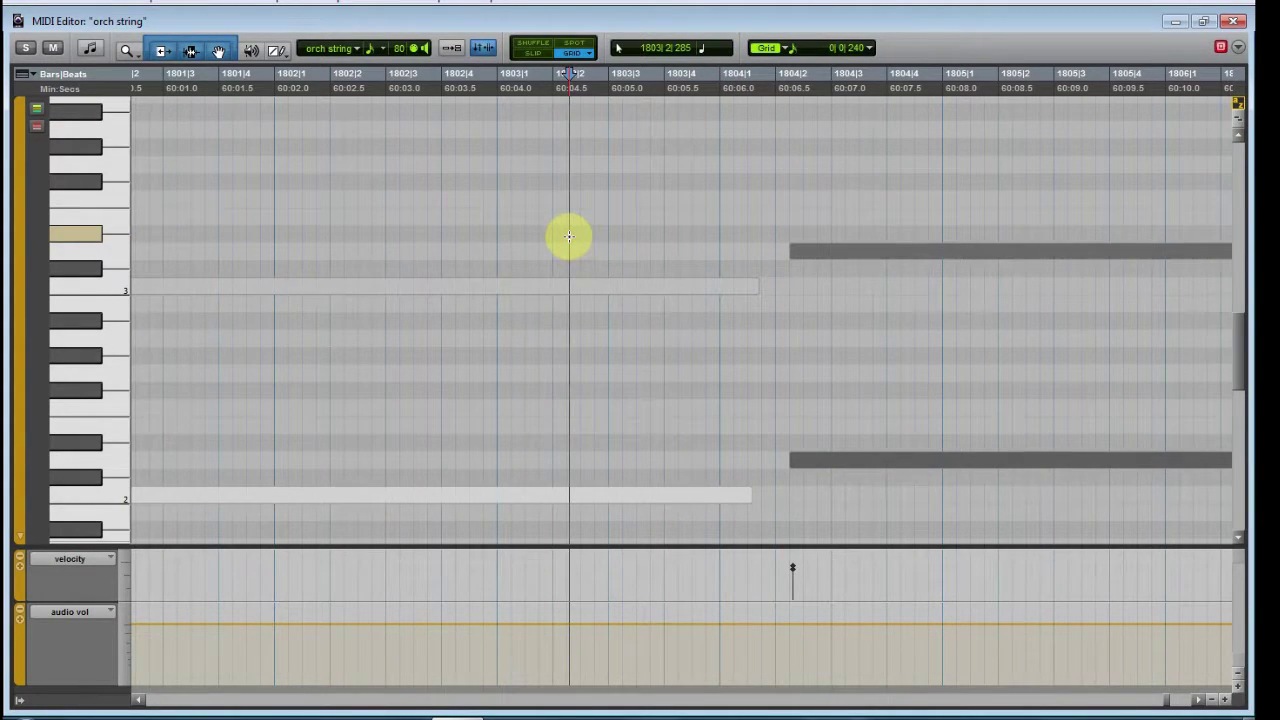
{"action": "key", "text": "space"}
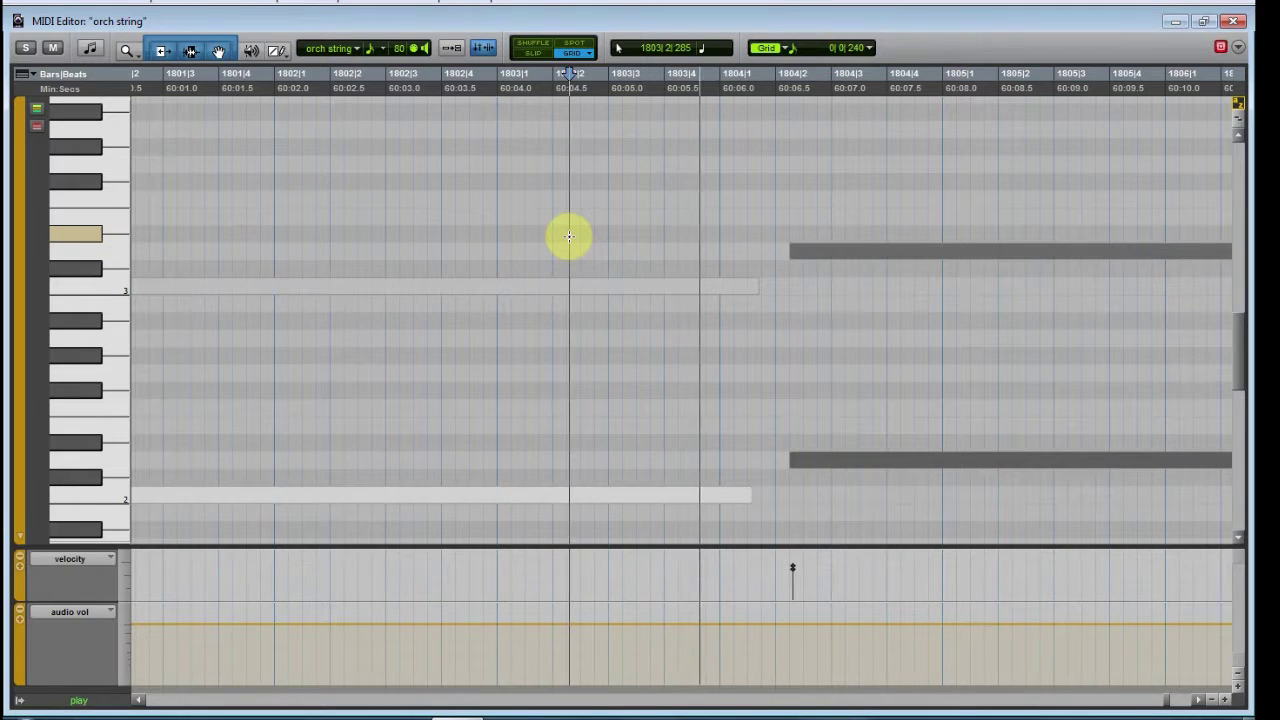
{"action": "key", "text": "space"}
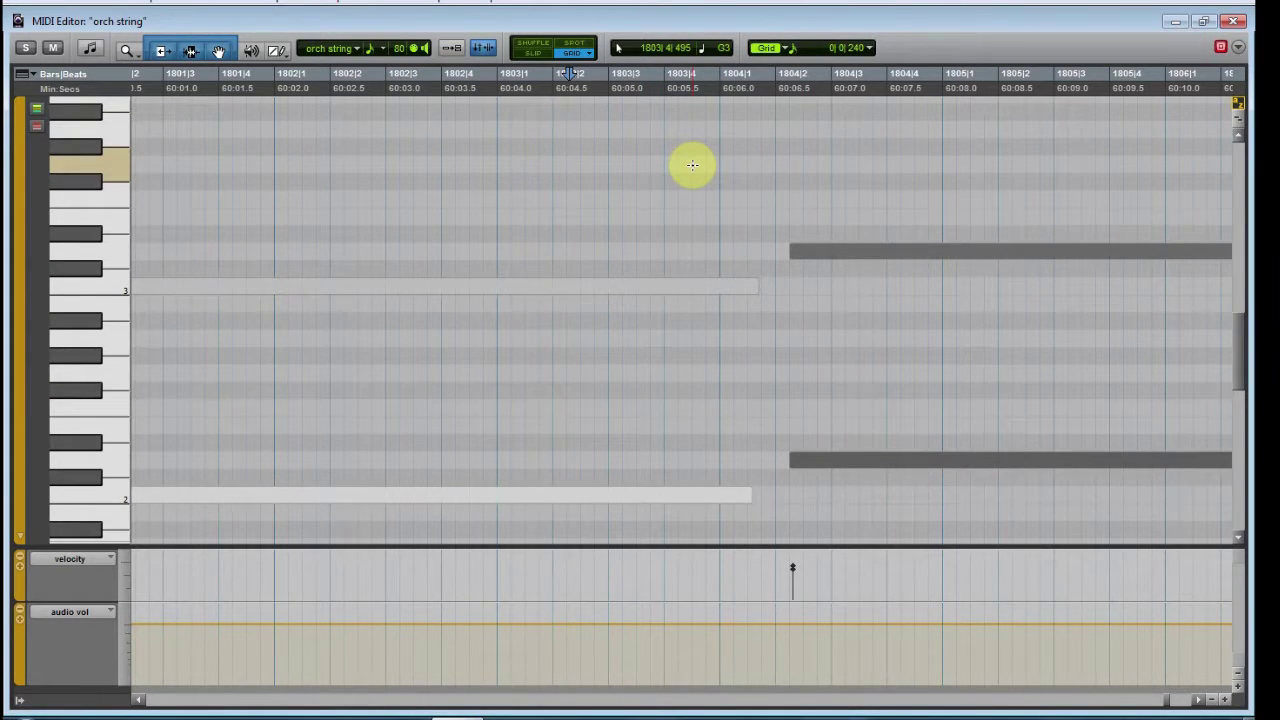
Lengthen the upper sustained orch string note's end while auditioning the part.
{"action": "key", "text": "space"}
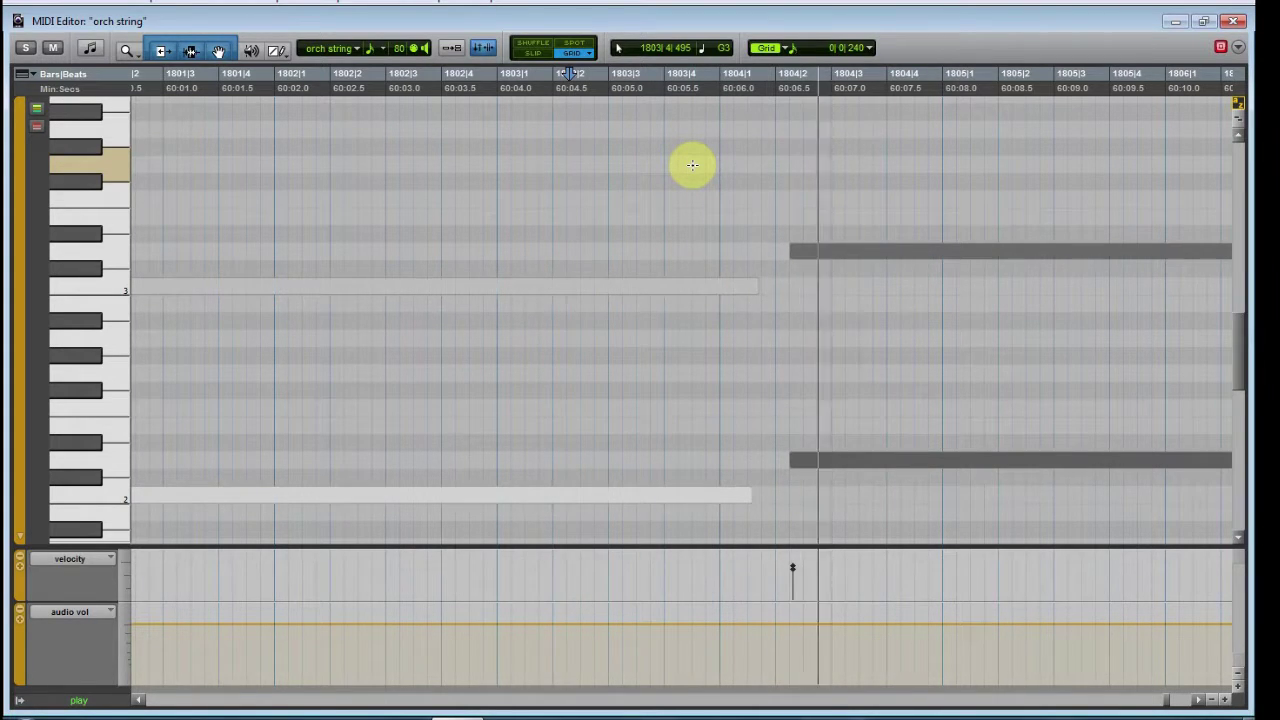
{"action": "left_click_drag", "start_coordinate": [714, 189], "coordinate": [703, 551]}
{"action": "scroll", "coordinate": [803, 274], "scroll_direction": "up", "scroll_amount": 3}
{"action": "scroll", "coordinate": [803, 274], "scroll_direction": "up", "scroll_amount": 4}
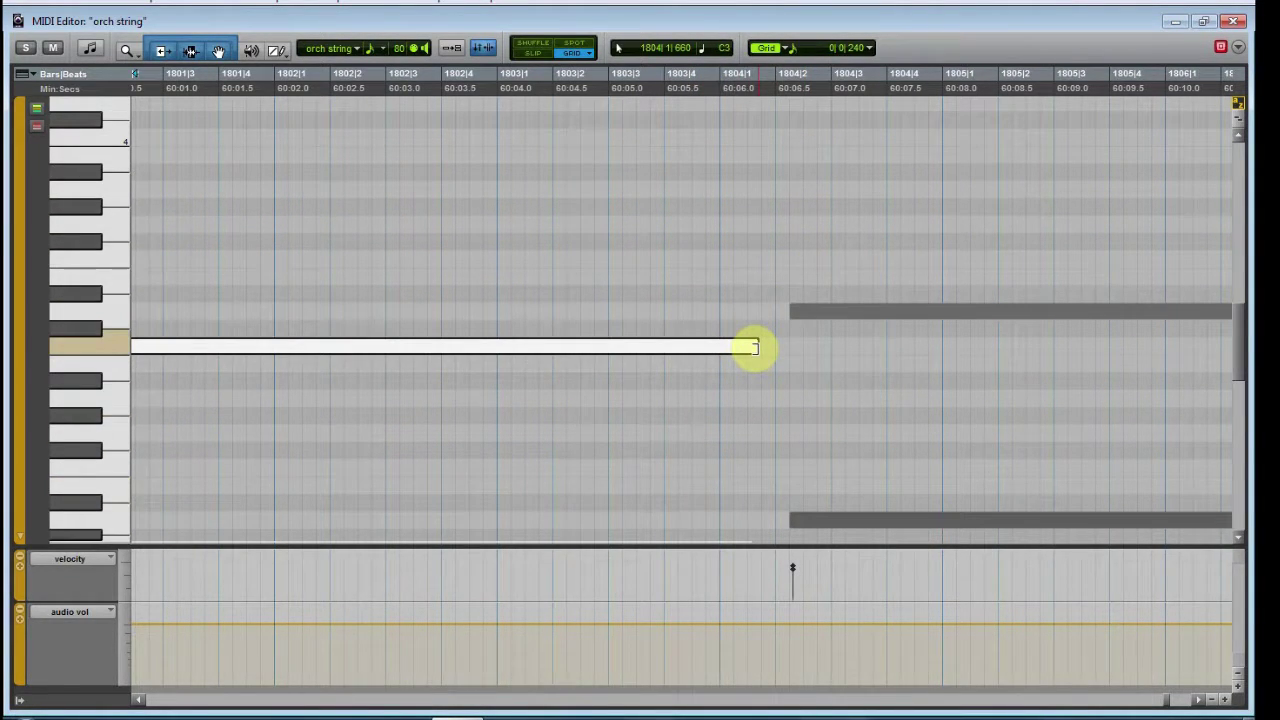
{"action": "left_click_drag", "start_coordinate": [755, 347], "coordinate": [791, 348]}
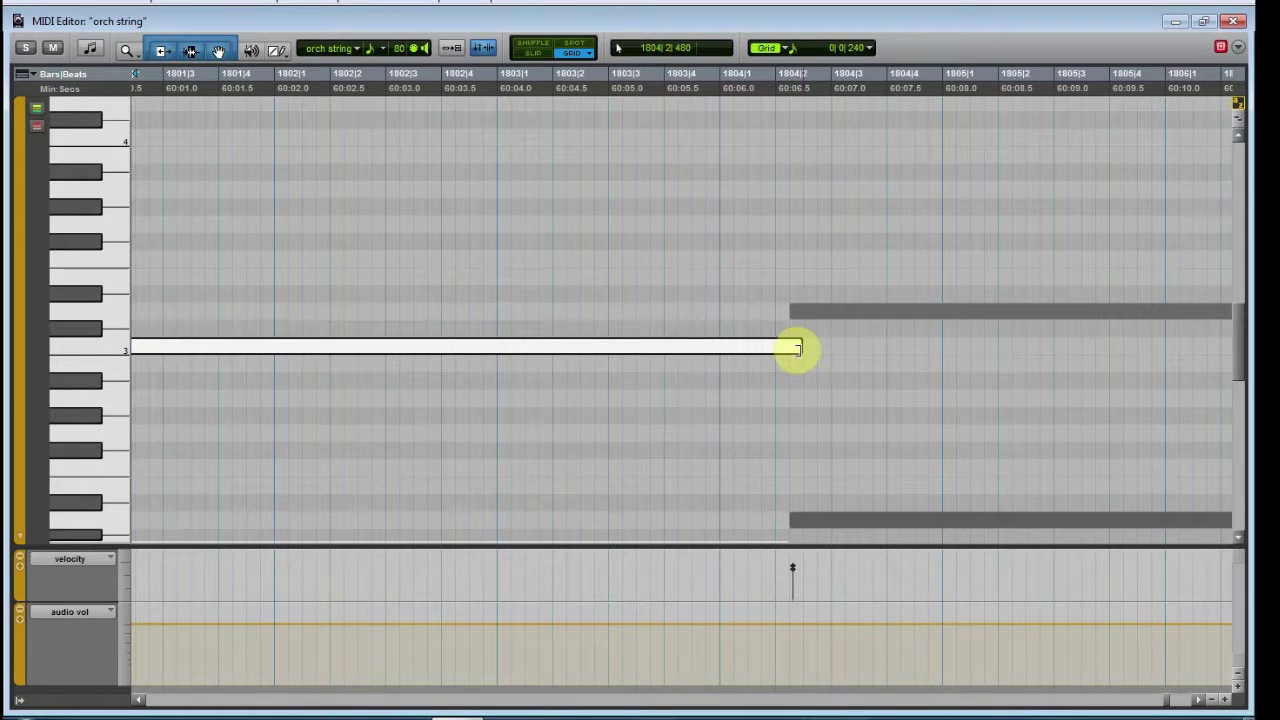
{"action": "left_click", "coordinate": [600, 263]}
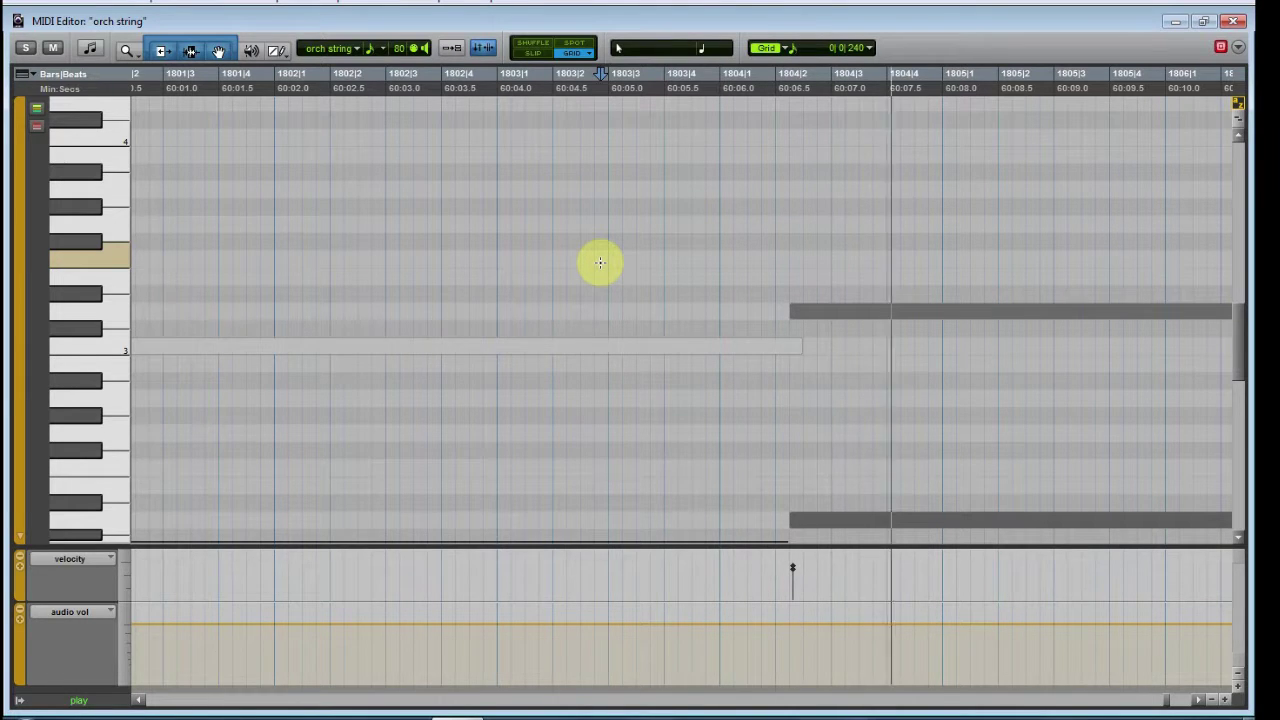
{"action": "key", "text": "space"}
{"action": "scroll", "coordinate": [620, 266], "scroll_direction": "down", "scroll_amount": 3}
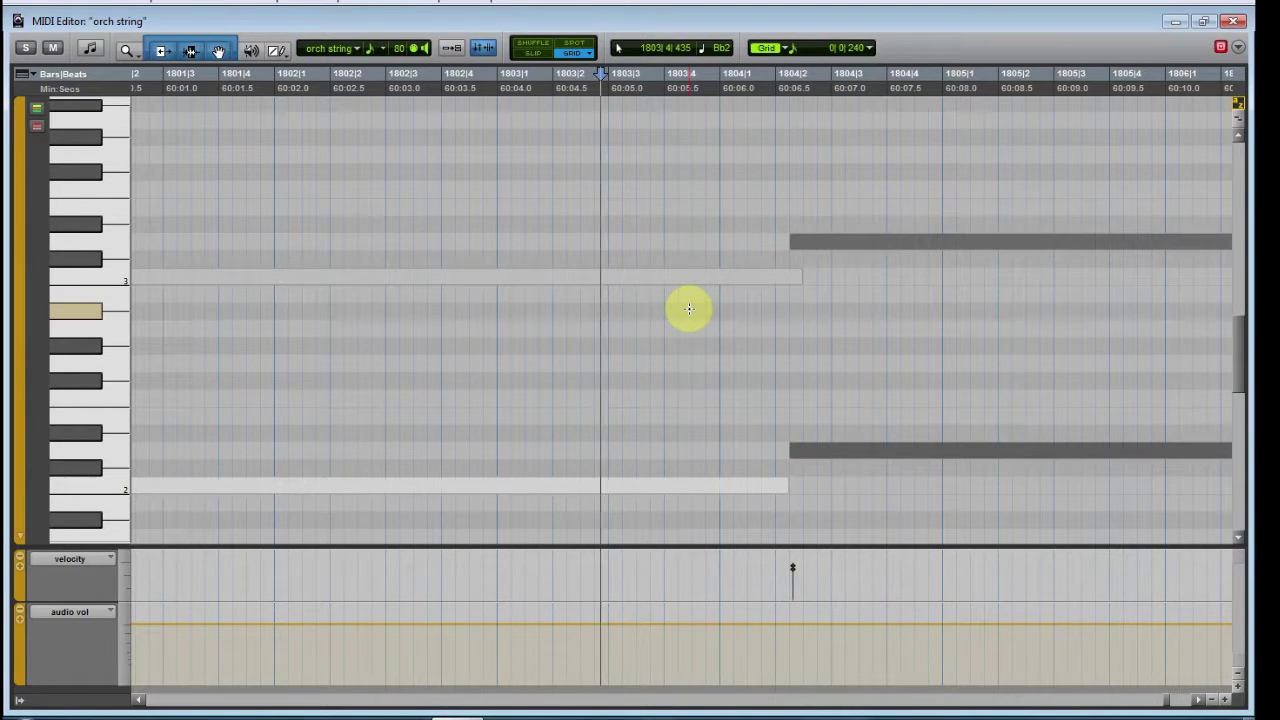
Undo the note length change, replay the two sustained notes, and close the MIDI Editor.
{"action": "key", "text": "ctrl+z"}
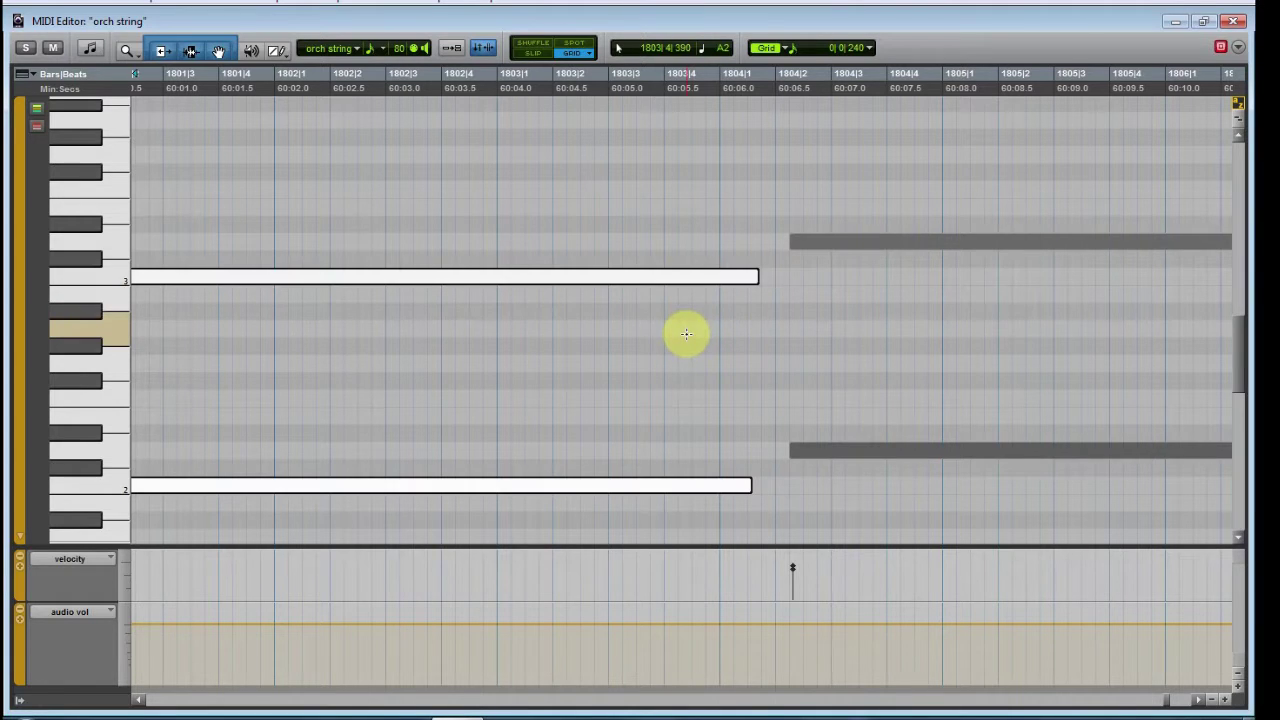
{"action": "left_click", "coordinate": [531, 333]}
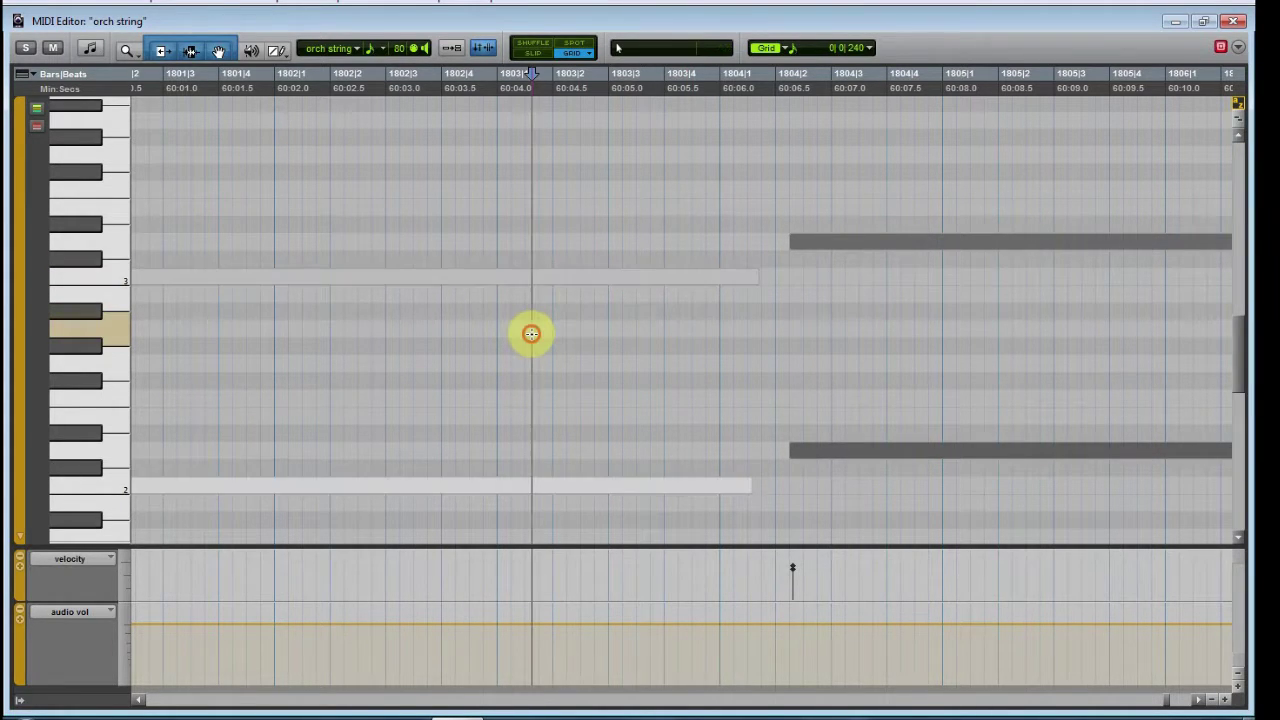
{"action": "key", "text": "space"}
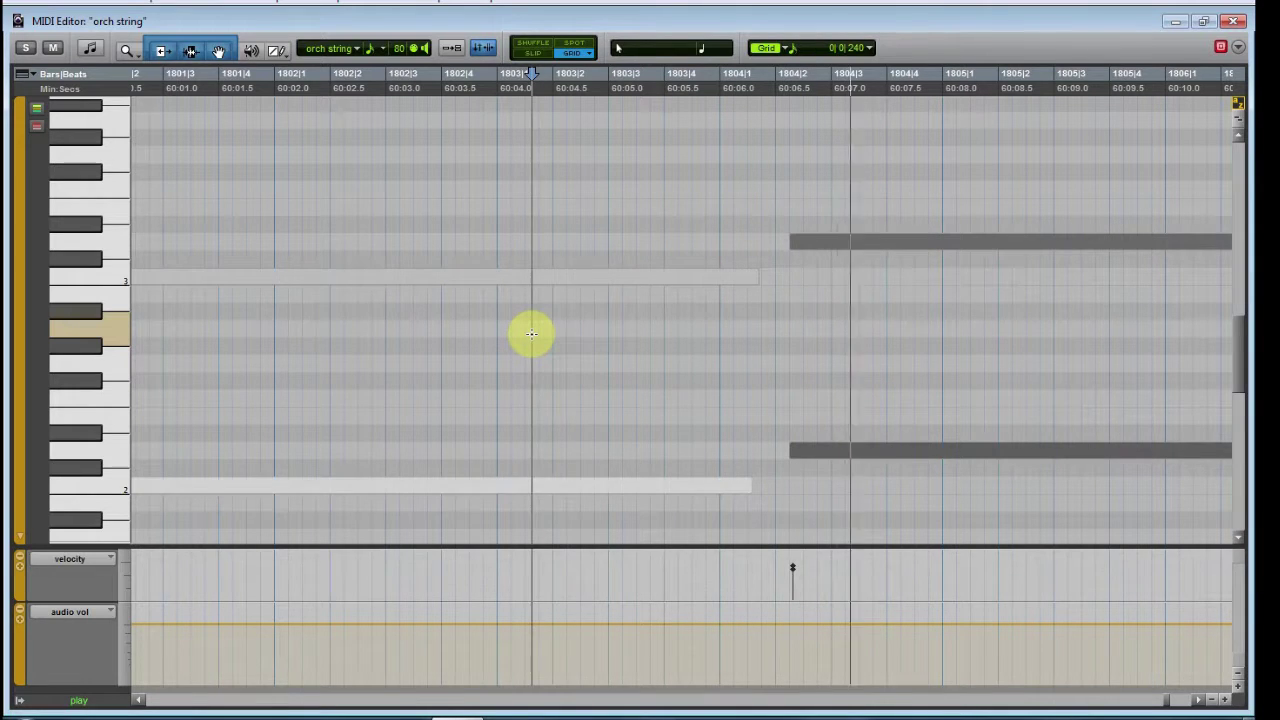
{"action": "key", "text": "ctrl+e"}
{"action": "left_click", "coordinate": [531, 333]}
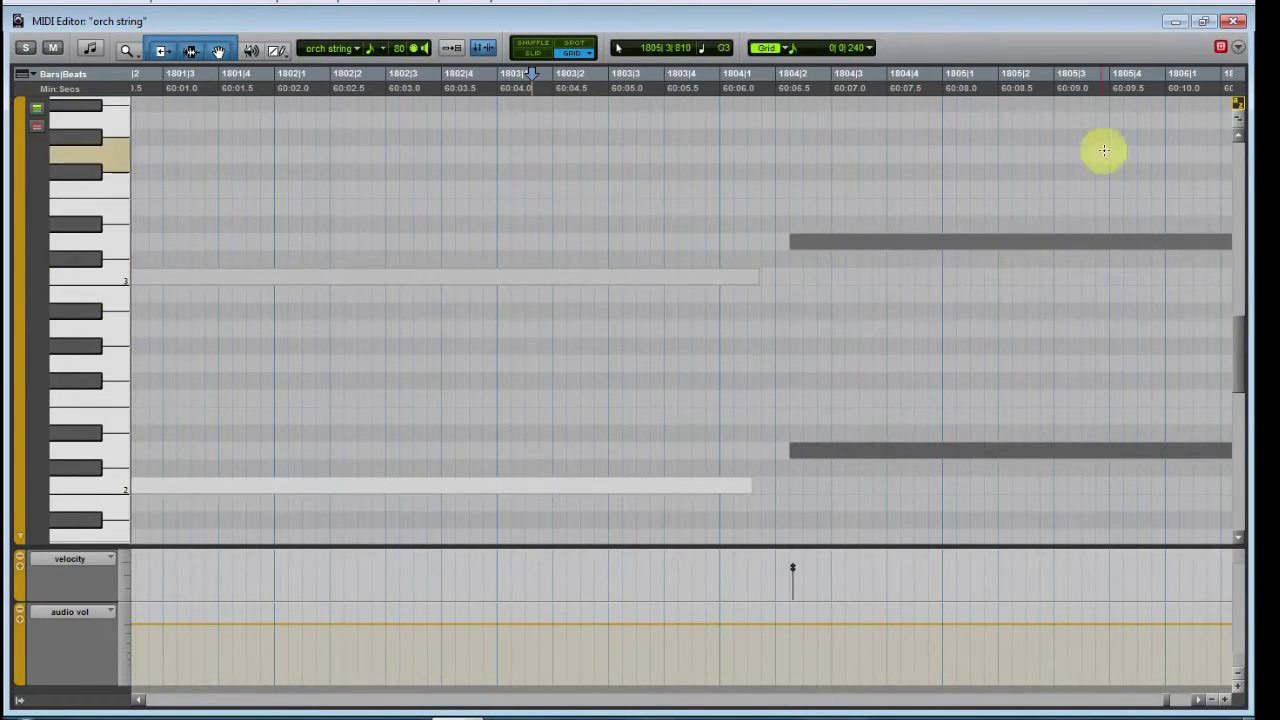
{"action": "left_click", "coordinate": [1238, 21]}
Select the pads clip and turn off solo on Big Strings MW in Kontakt.
{"action": "scroll", "coordinate": [621, 558], "scroll_direction": "down", "scroll_amount": 3}
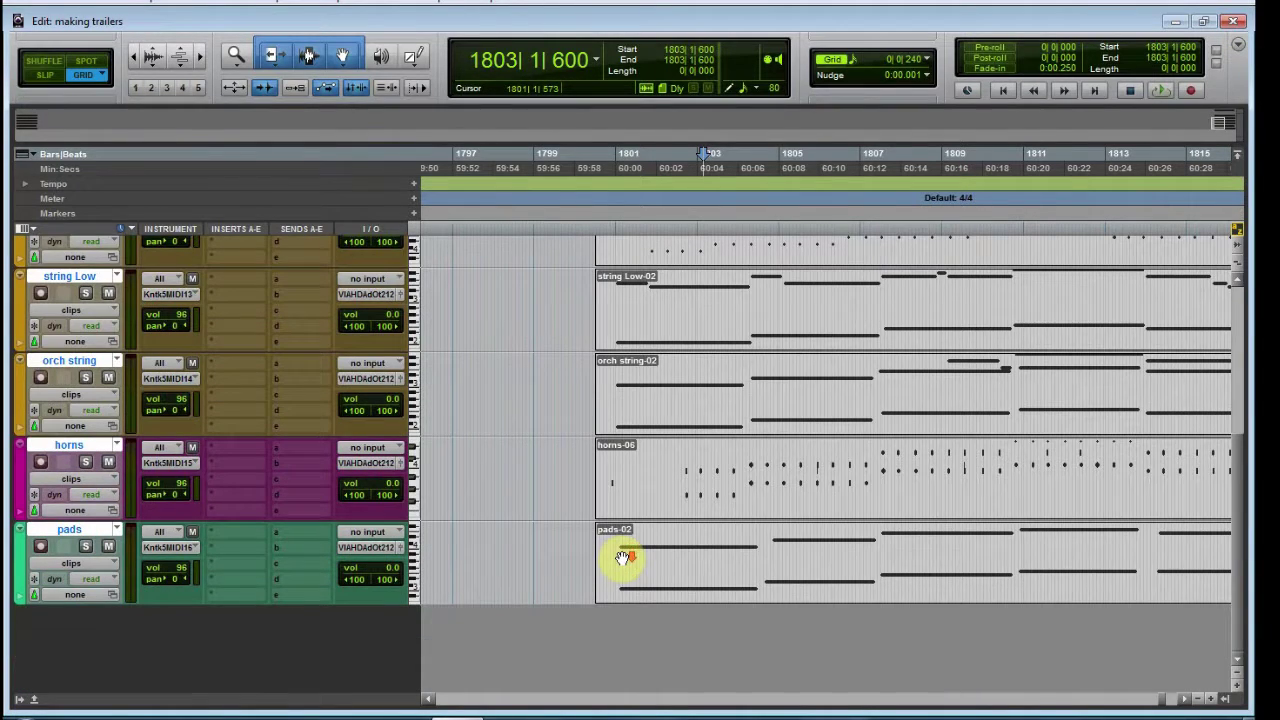
{"action": "left_click", "coordinate": [704, 573]}
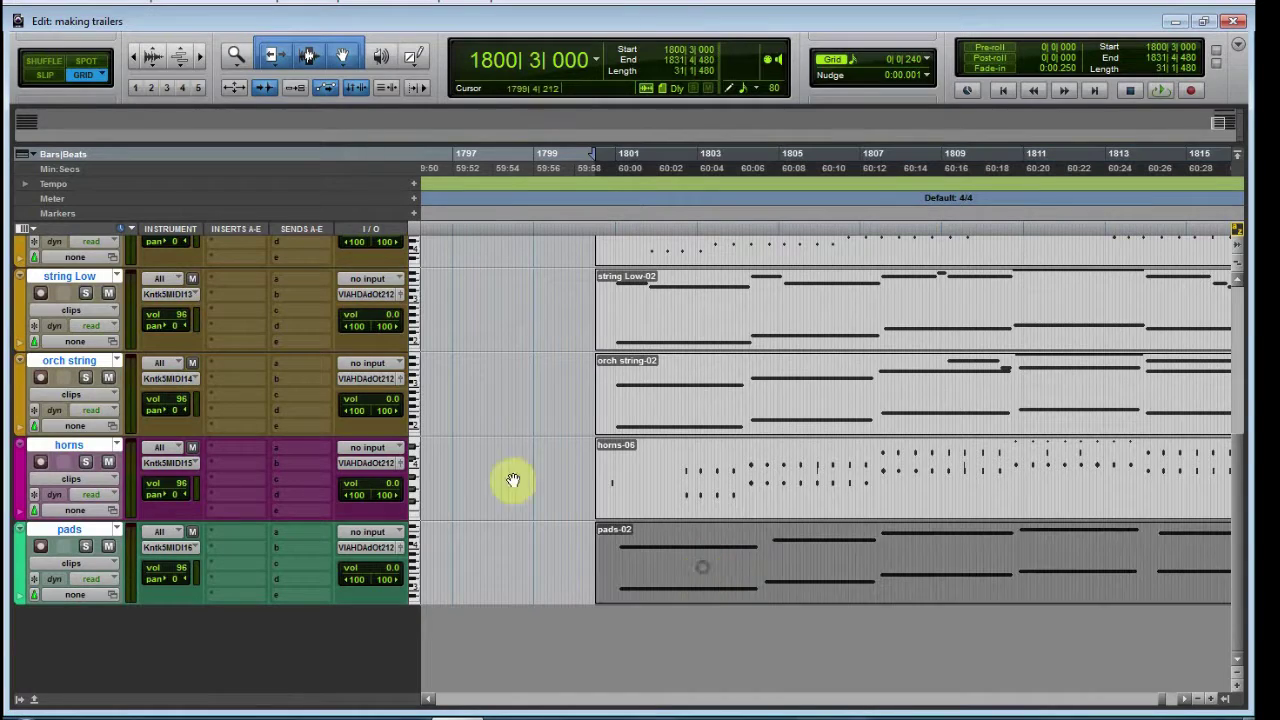
{"action": "scroll", "coordinate": [183, 277], "scroll_direction": "up", "scroll_amount": 3}
{"action": "left_click", "coordinate": [240, 331]}
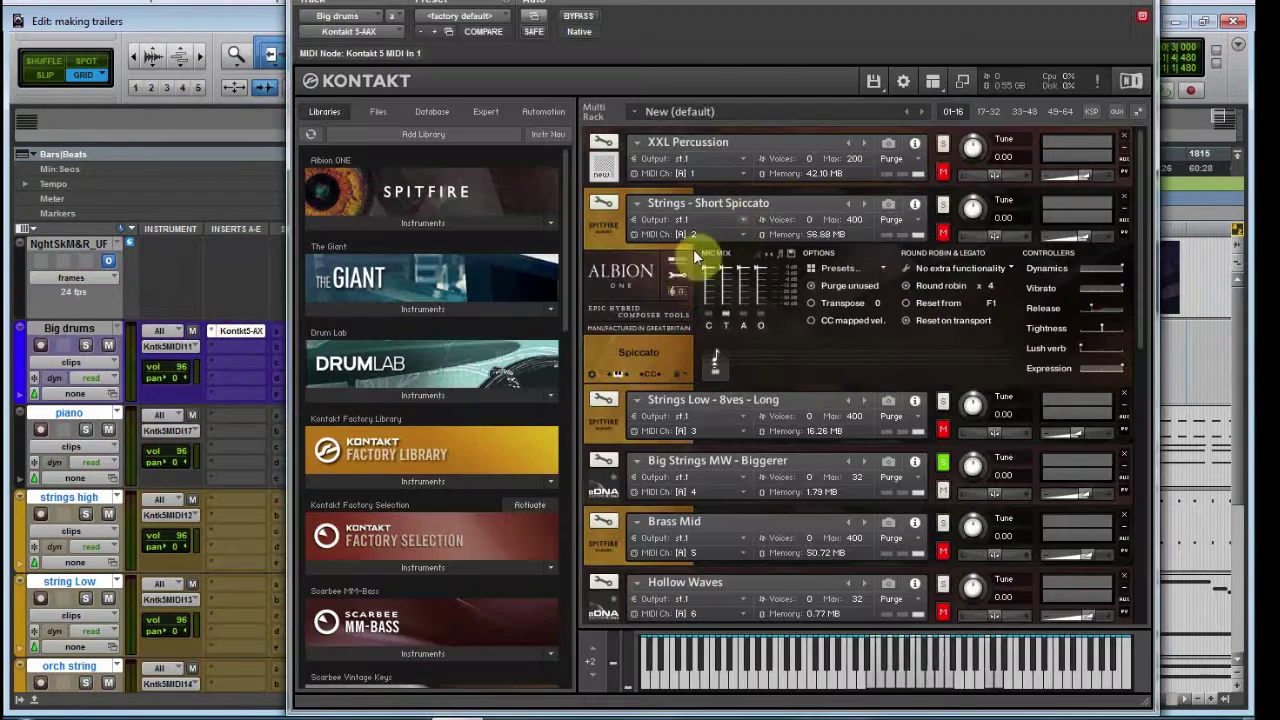
{"action": "left_click", "coordinate": [941, 463]}
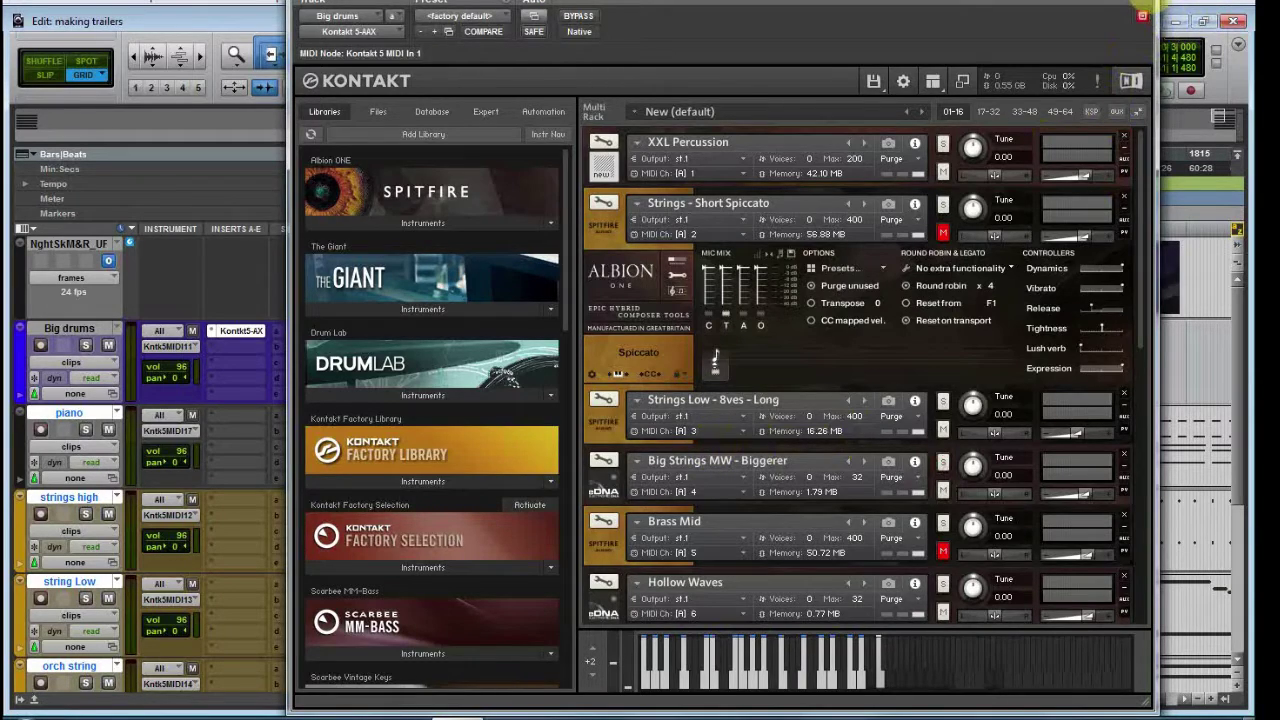
{"action": "left_click", "coordinate": [1142, 16]}
{"action": "scroll", "coordinate": [529, 457], "scroll_direction": "down", "scroll_amount": 5}
Start playback and solo Hollow Waves in the Big drums Kontakt rack.
{"action": "key", "text": "space"}
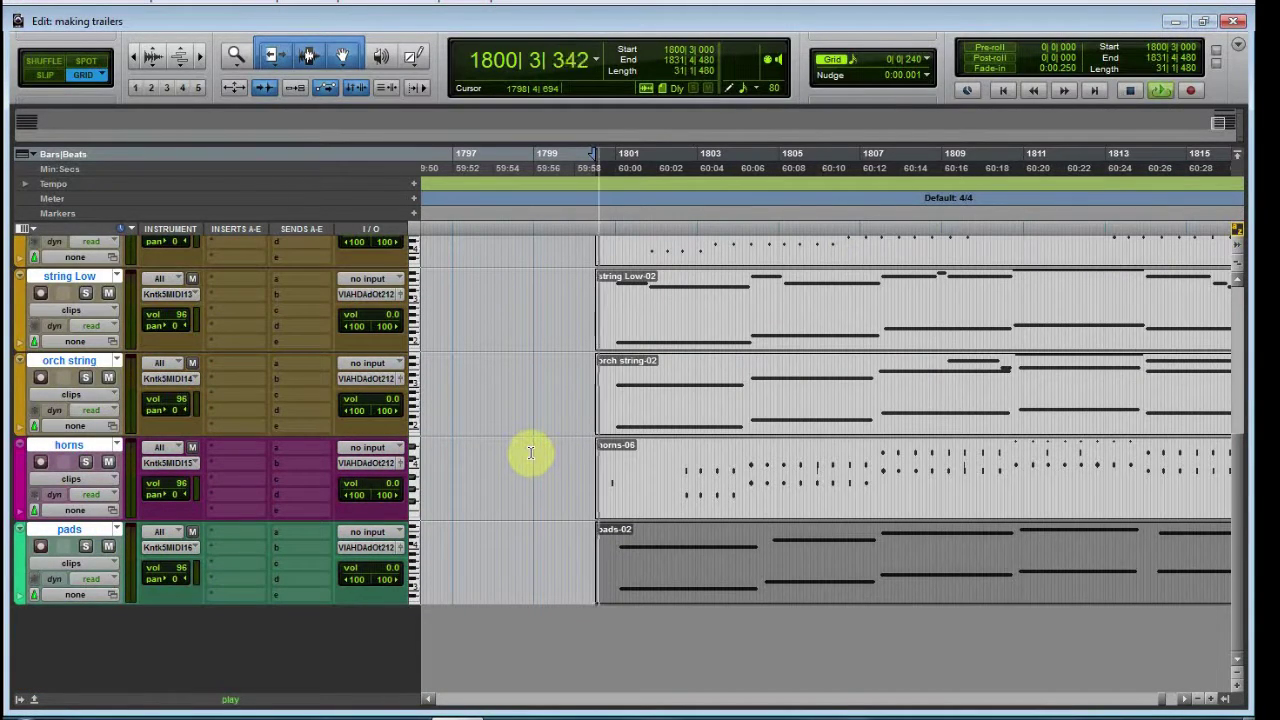
{"action": "scroll", "coordinate": [228, 453], "scroll_direction": "up", "scroll_amount": 1}
{"action": "scroll", "coordinate": [228, 446], "scroll_direction": "up", "scroll_amount": 3}
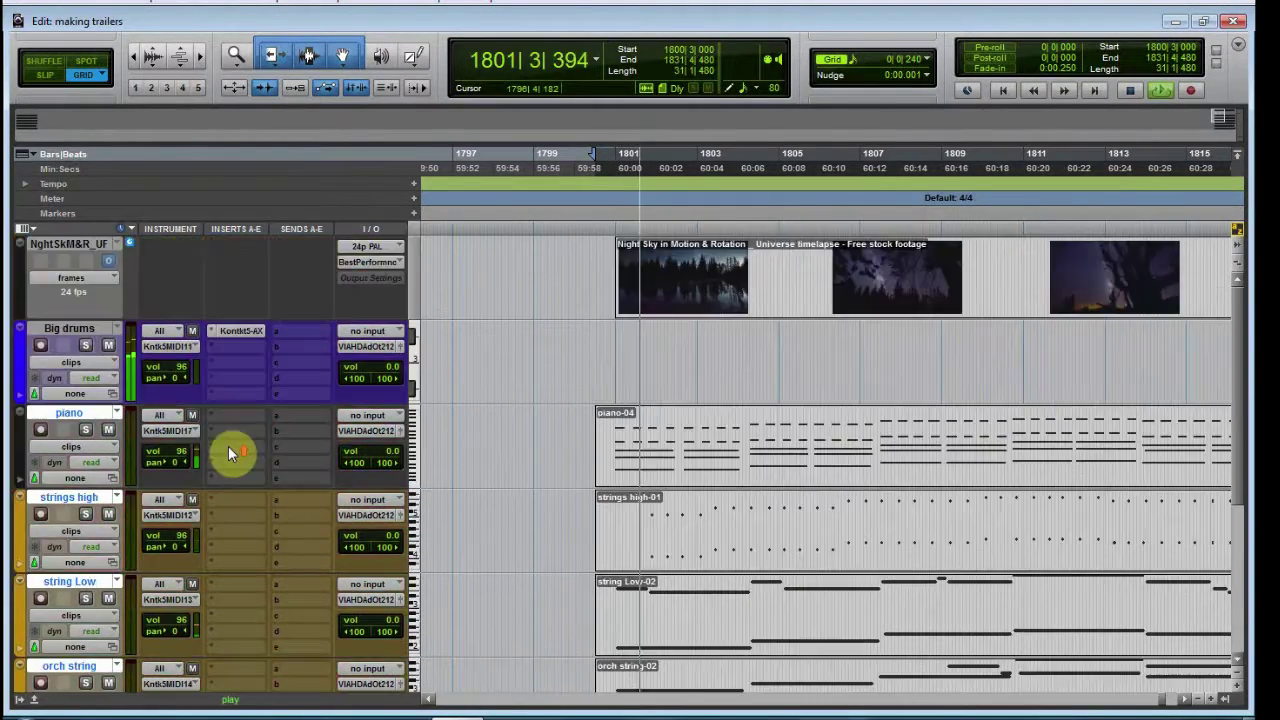
{"action": "left_click", "coordinate": [235, 334]}
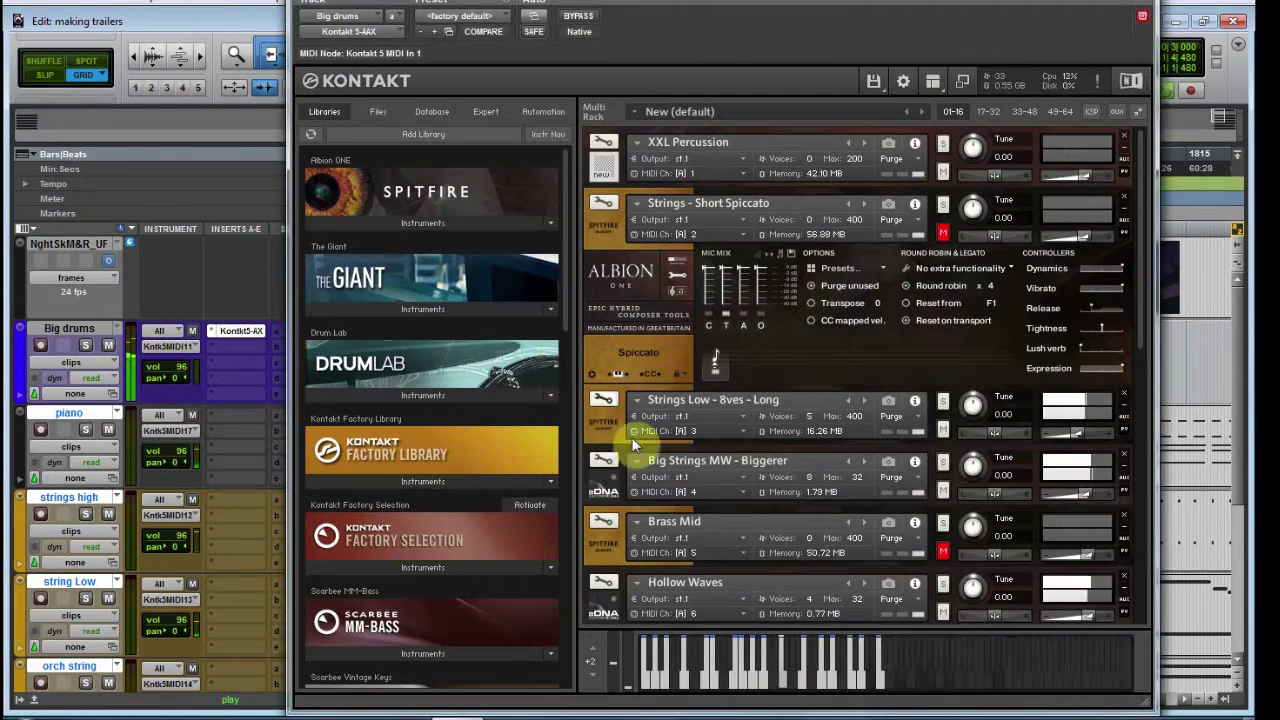
{"action": "left_click_drag", "start_coordinate": [1145, 294], "coordinate": [1139, 616]}
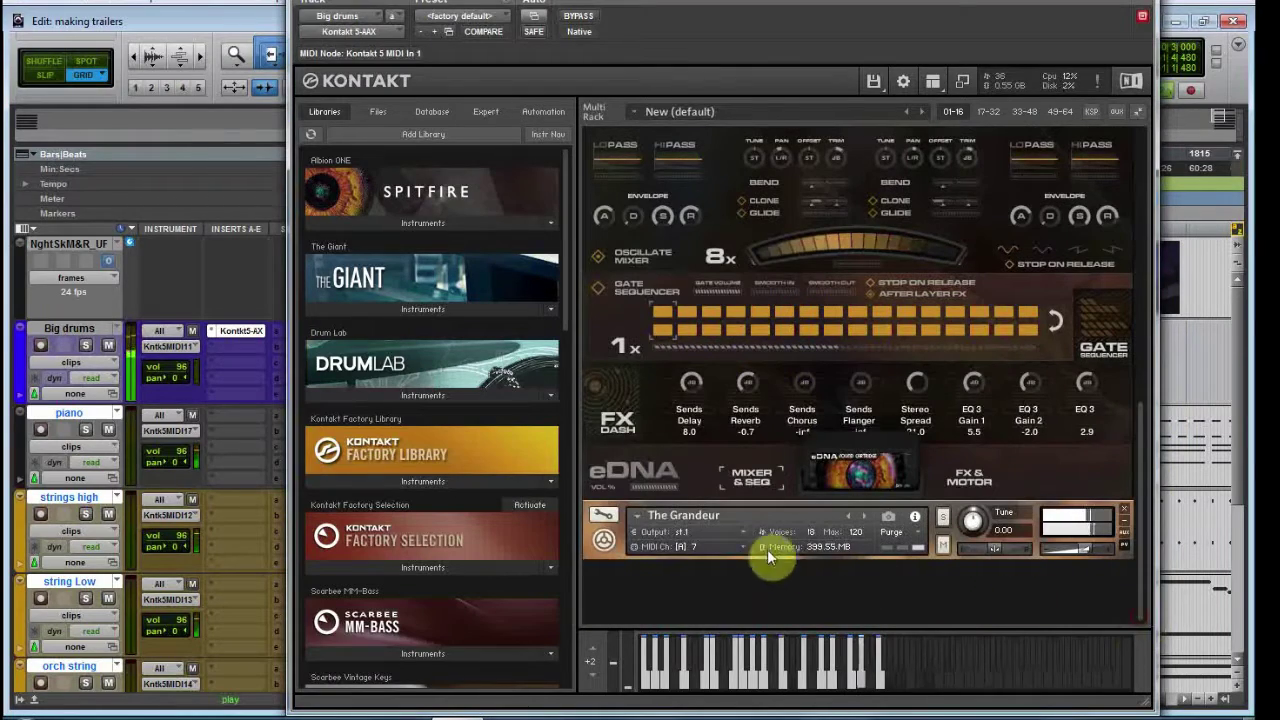
{"action": "left_click_drag", "start_coordinate": [1145, 507], "coordinate": [1140, 352]}
{"action": "left_click", "coordinate": [942, 301]}
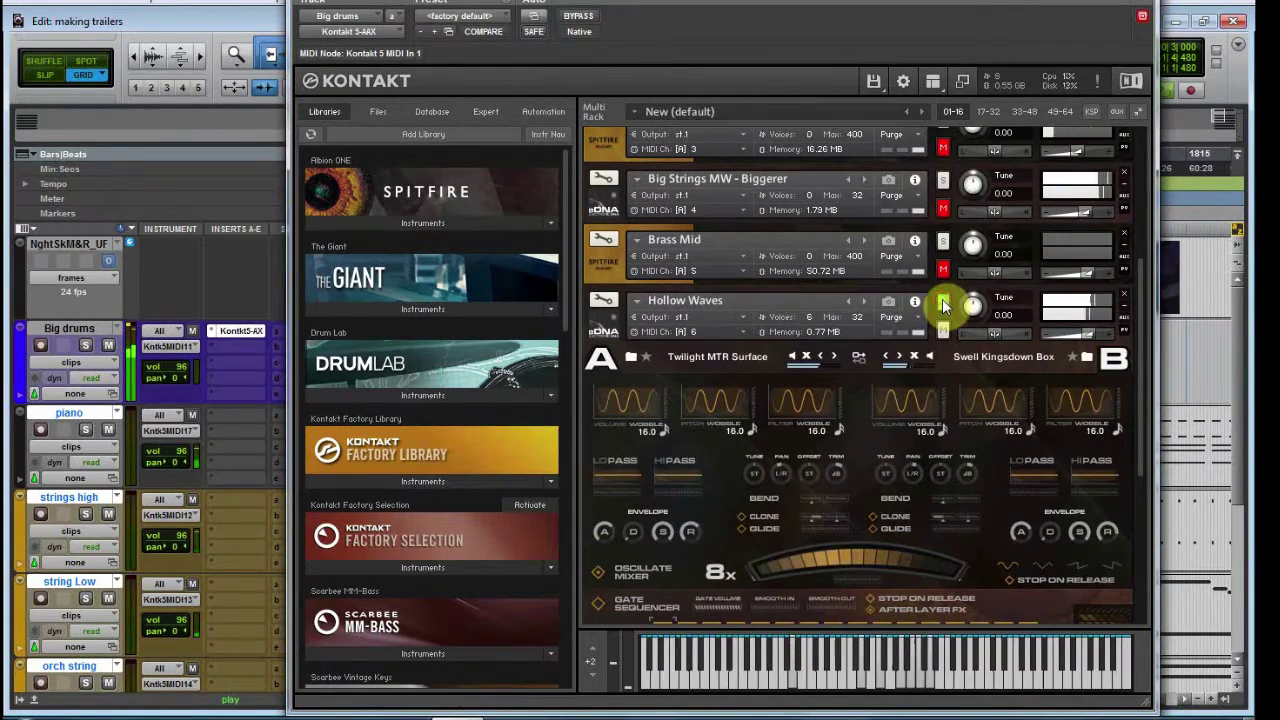
{"action": "key", "text": "ctrl+w"}
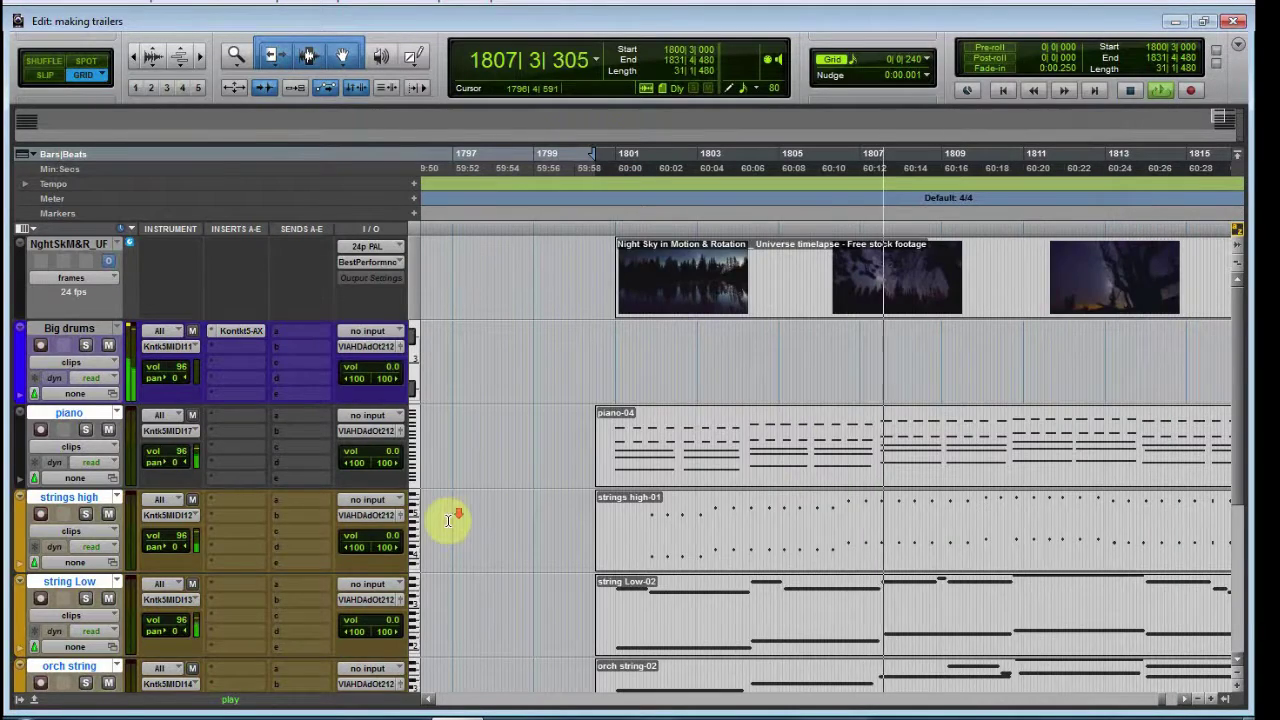
{"action": "scroll", "coordinate": [449, 523], "scroll_direction": "down", "scroll_amount": 3}
Open the pads clip in the MIDI Editor and play its notes from just before them.
{"action": "double_click", "coordinate": [737, 634]}
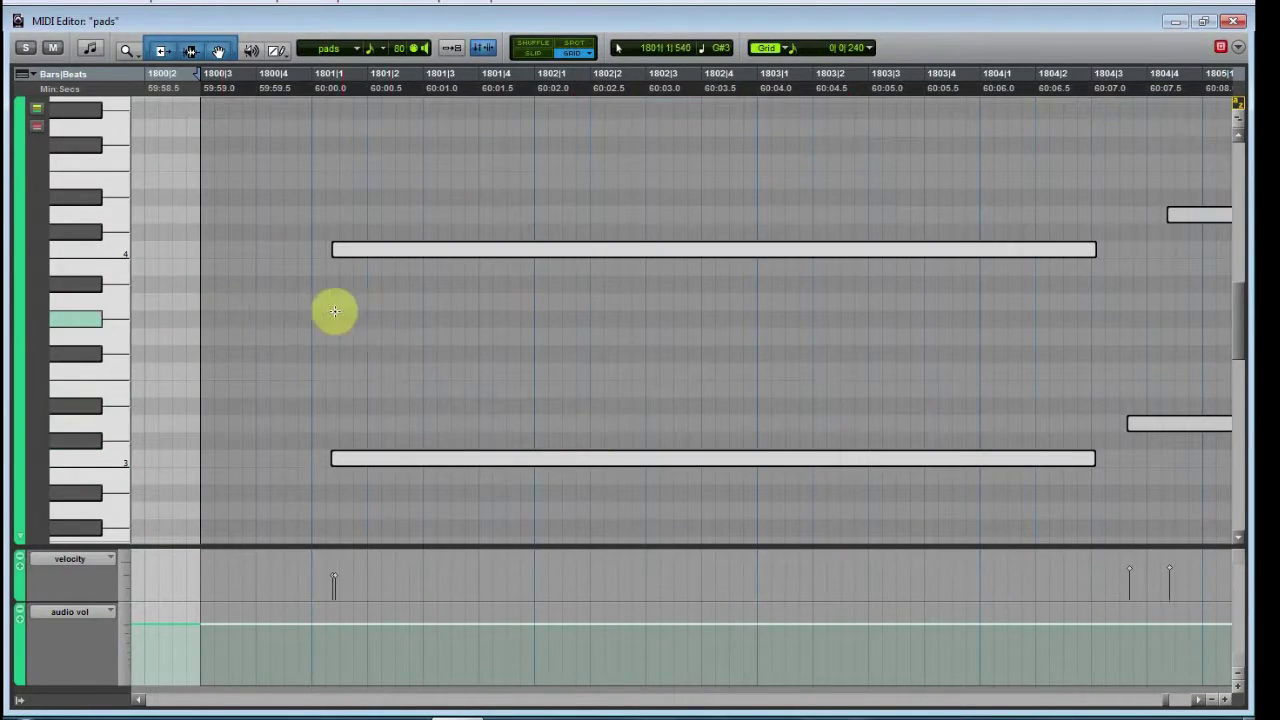
{"action": "left_click", "coordinate": [314, 314]}
{"action": "key", "text": "space"}
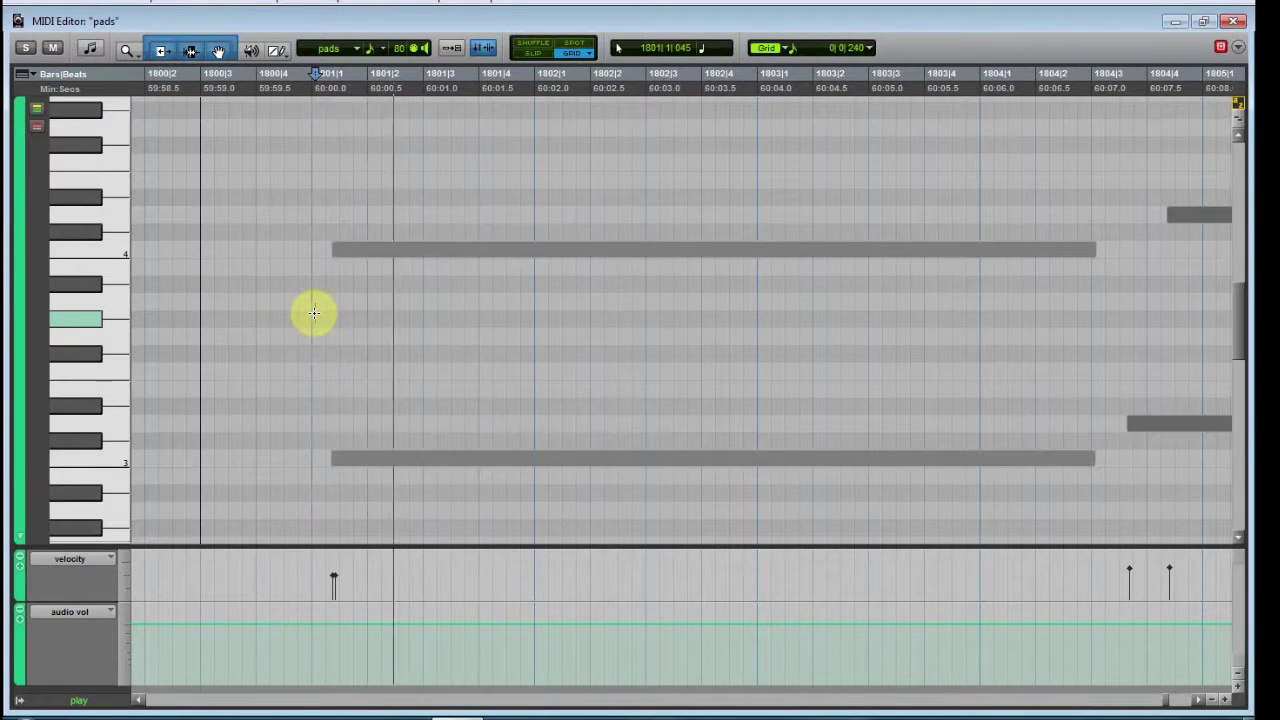
{"action": "key", "text": "ctrl+bracketleft"}
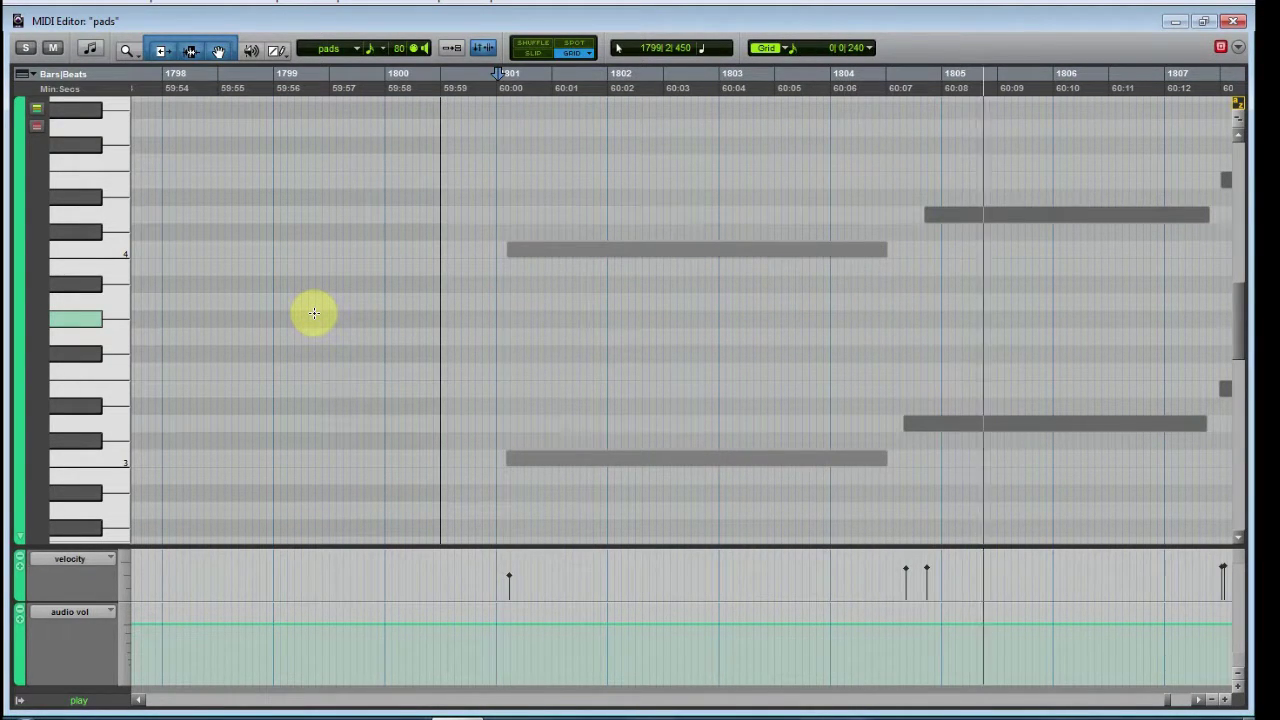
{"action": "key", "text": "space"}
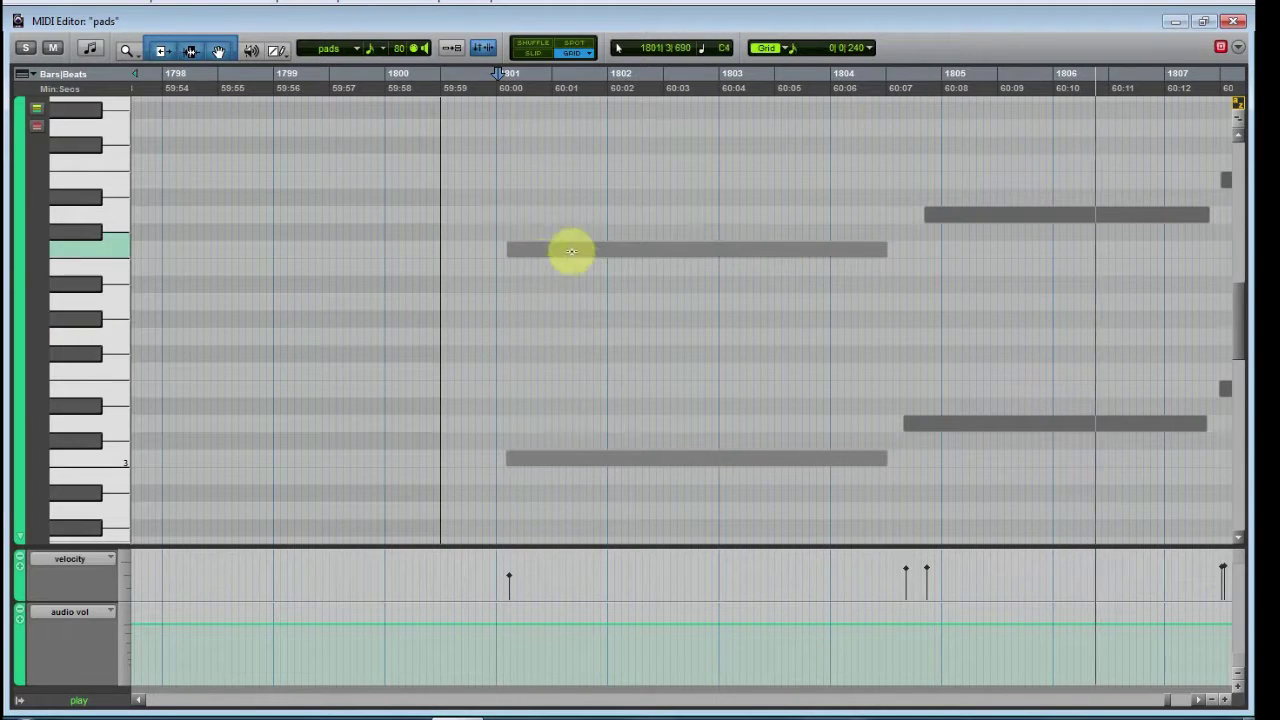
{"action": "key", "text": "space"}
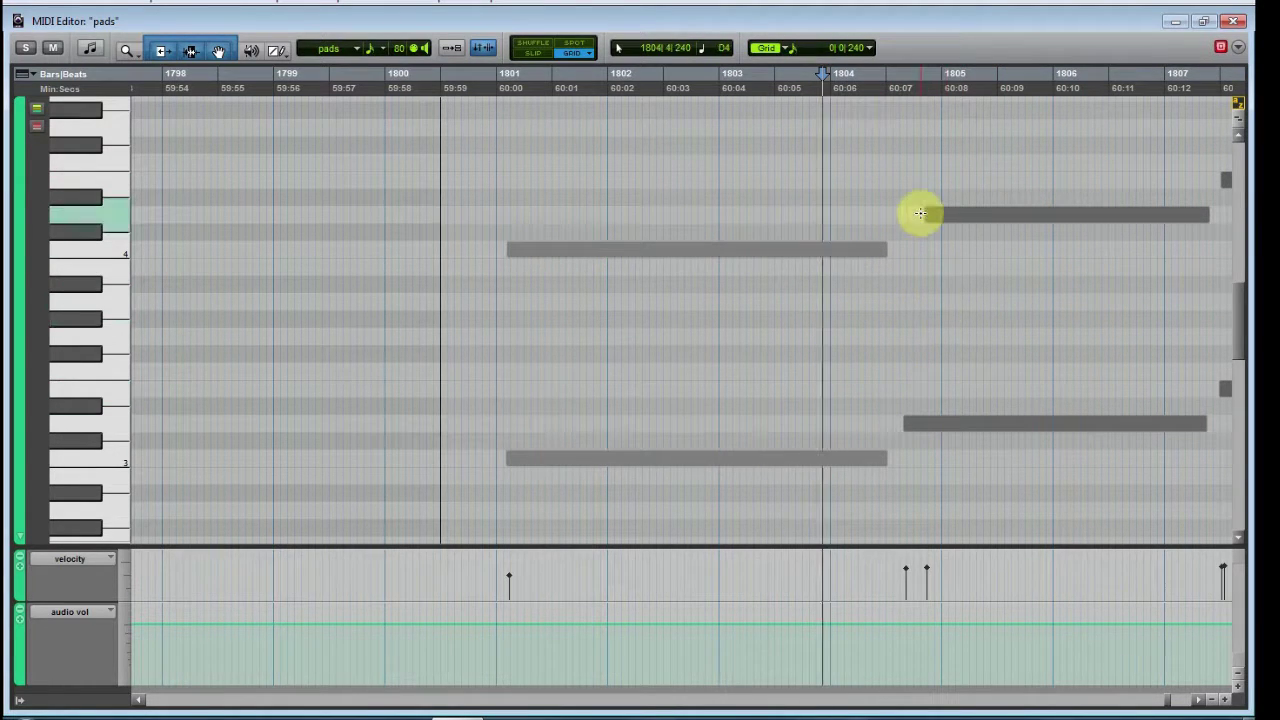
Trim the pad chord notes near bar 1804 so both start together.
{"action": "key", "text": "ctrl+bracketright"}
{"action": "key", "text": "ctrl+bracketright"}
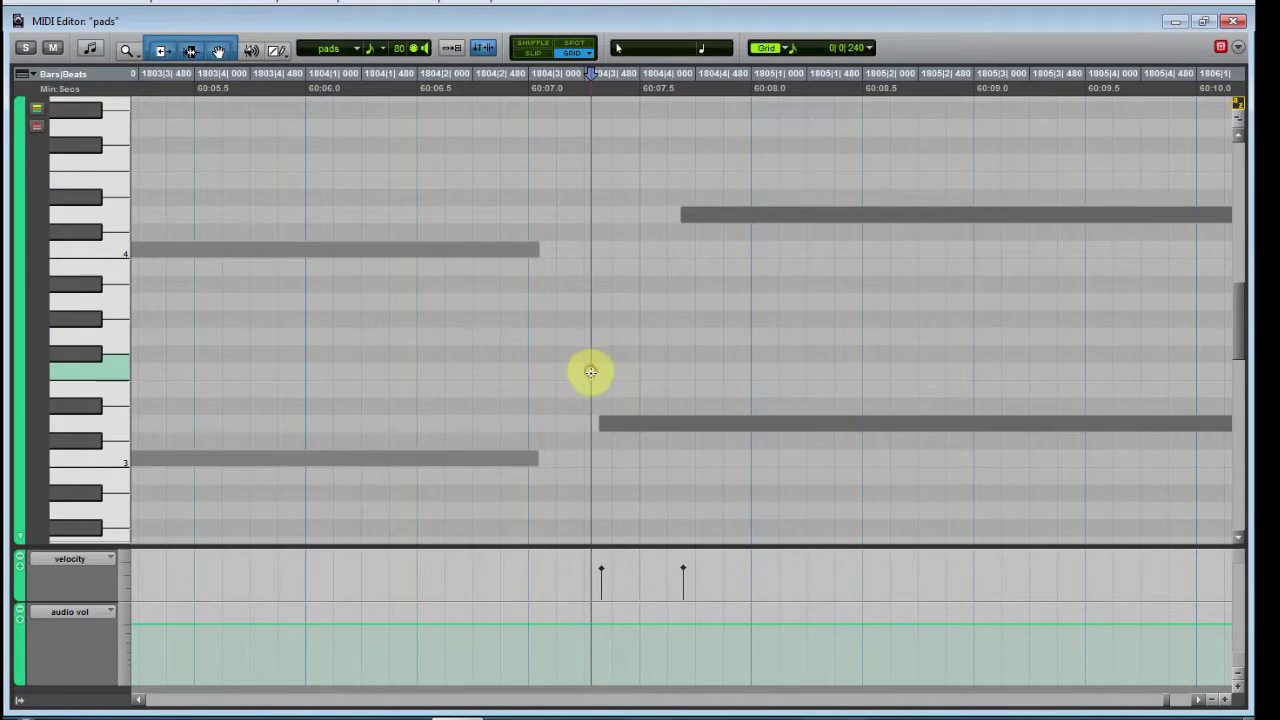
{"action": "left_click_drag", "start_coordinate": [709, 175], "coordinate": [649, 329]}
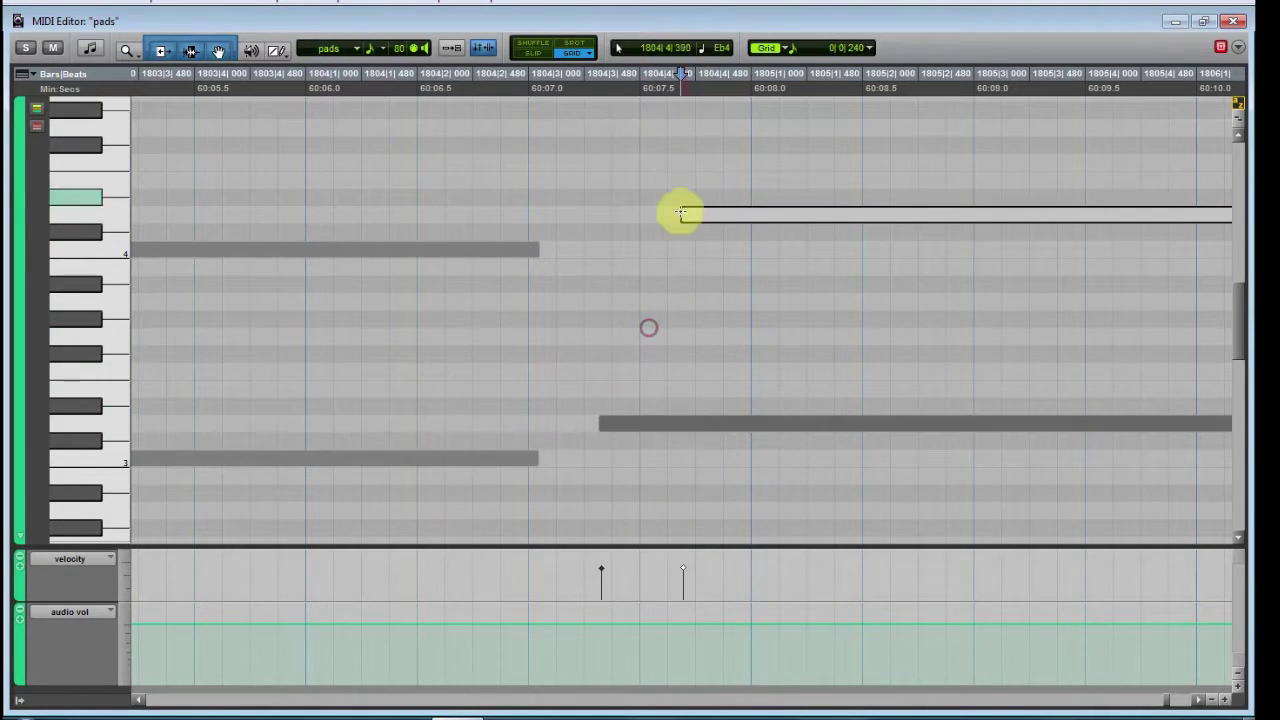
{"action": "left_click_drag", "start_coordinate": [685, 214], "coordinate": [647, 214]}
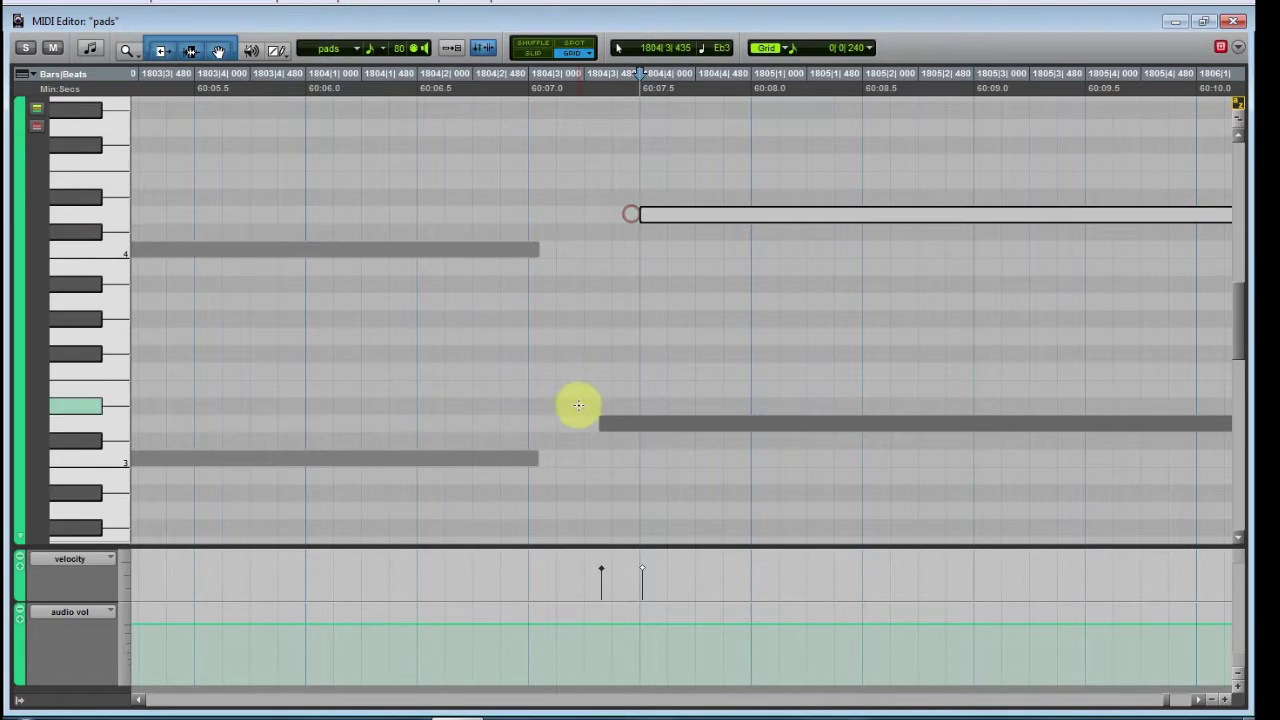
{"action": "left_click_drag", "start_coordinate": [603, 423], "coordinate": [640, 427]}
{"action": "scroll", "coordinate": [653, 346], "scroll_direction": "down", "scroll_amount": 5}
{"action": "scroll", "coordinate": [653, 346], "scroll_direction": "up", "scroll_amount": 2}
{"action": "scroll", "coordinate": [653, 346], "scroll_direction": "up", "scroll_amount": 3}
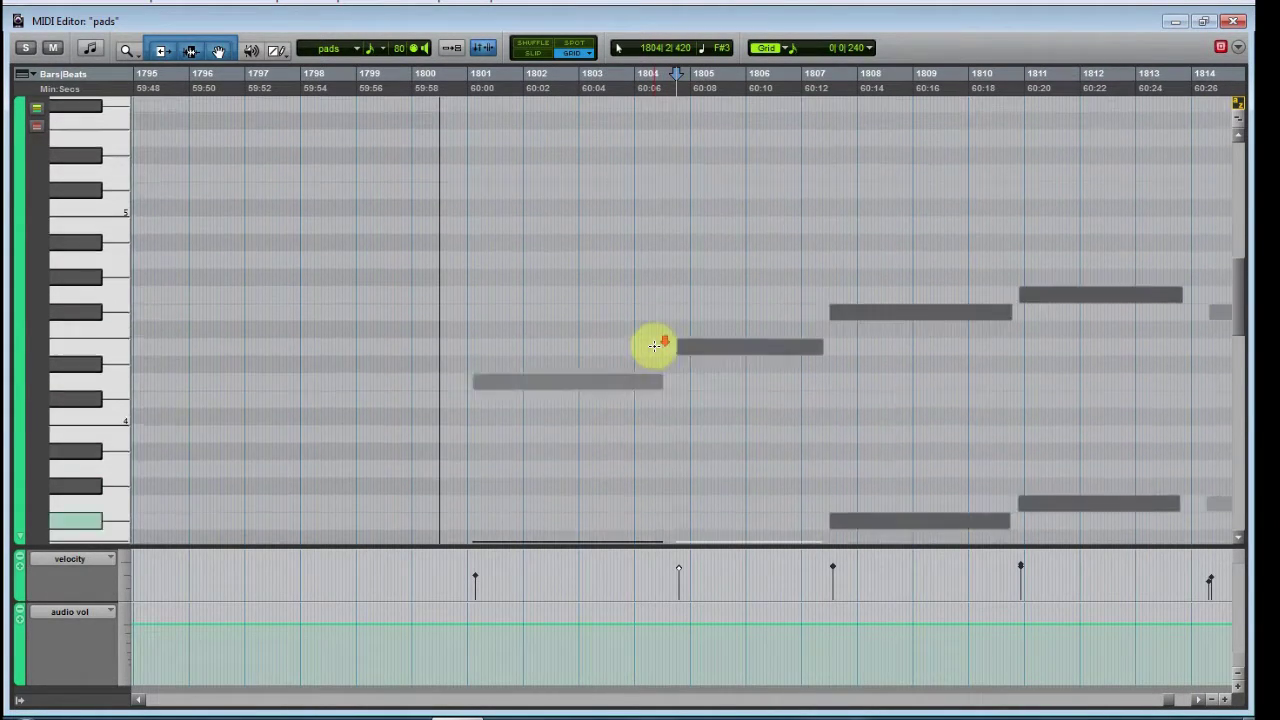
{"action": "scroll", "coordinate": [653, 346], "scroll_direction": "down", "scroll_amount": 5}
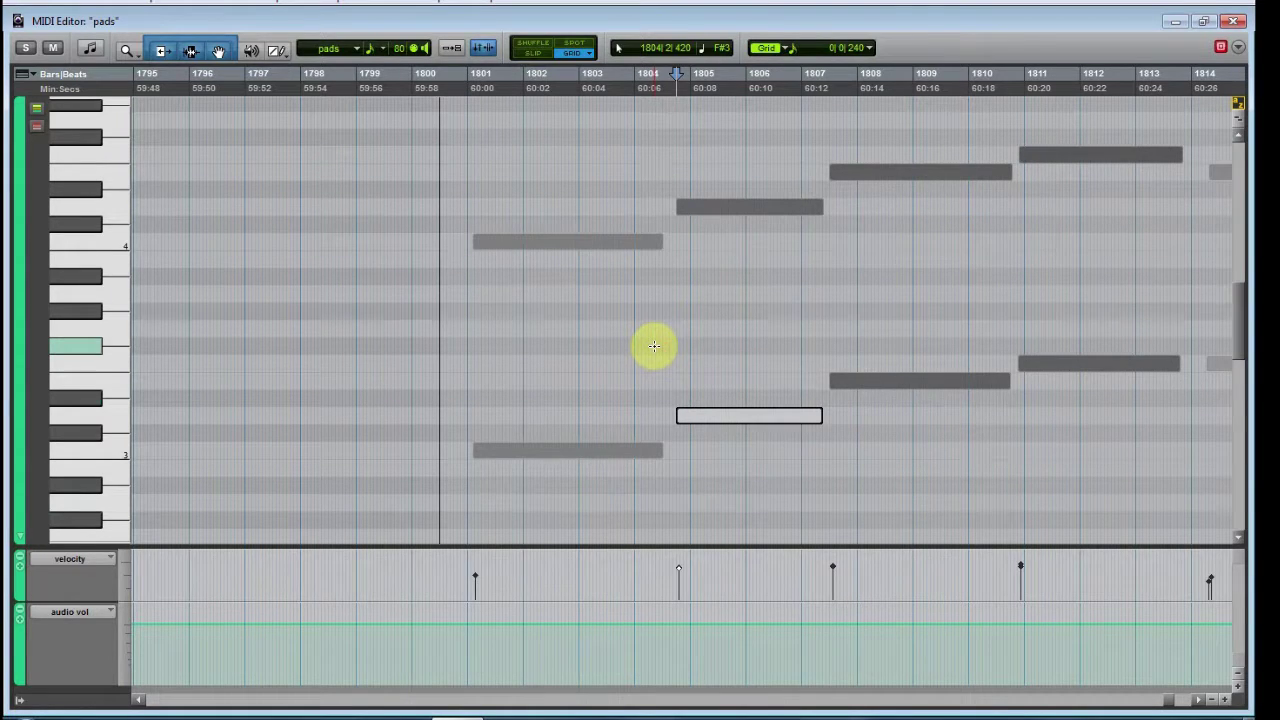
{"action": "scroll", "coordinate": [834, 257], "scroll_direction": "up", "scroll_amount": 5}
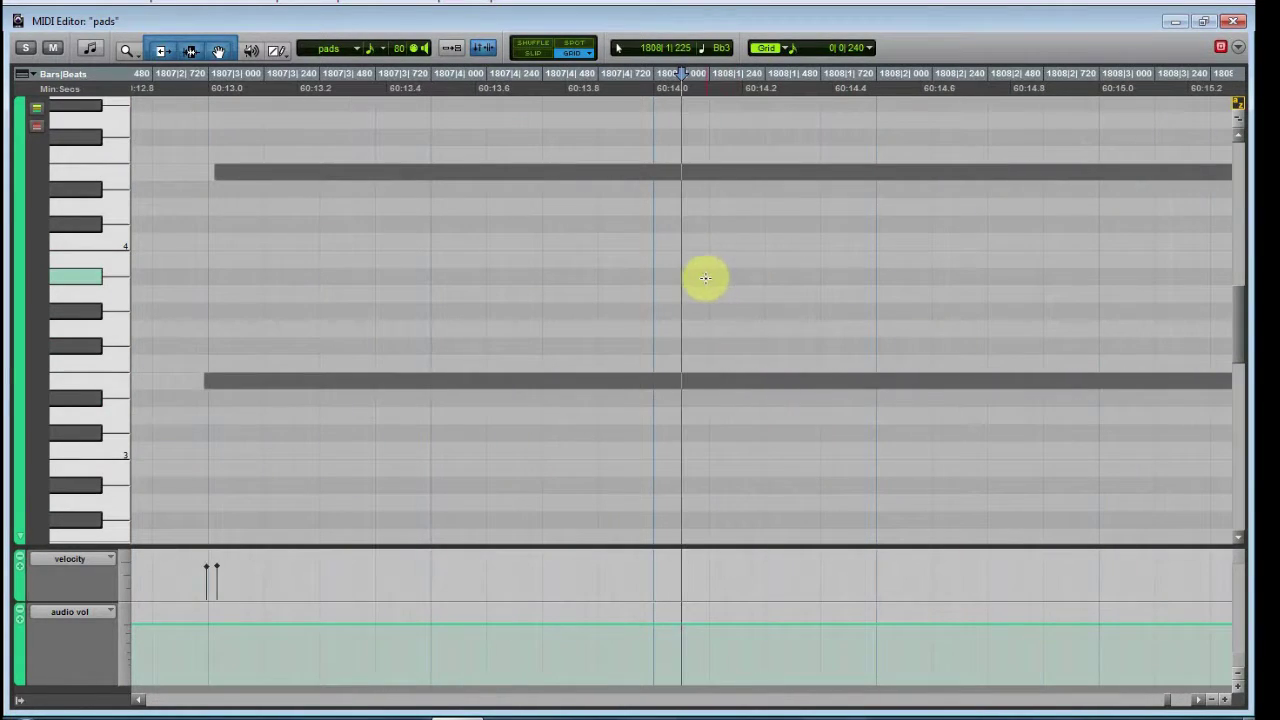
Check the bar 1807 chord and move the bar 1810 chord's upper note start earlier to match.
{"action": "left_click", "coordinate": [217, 171]}
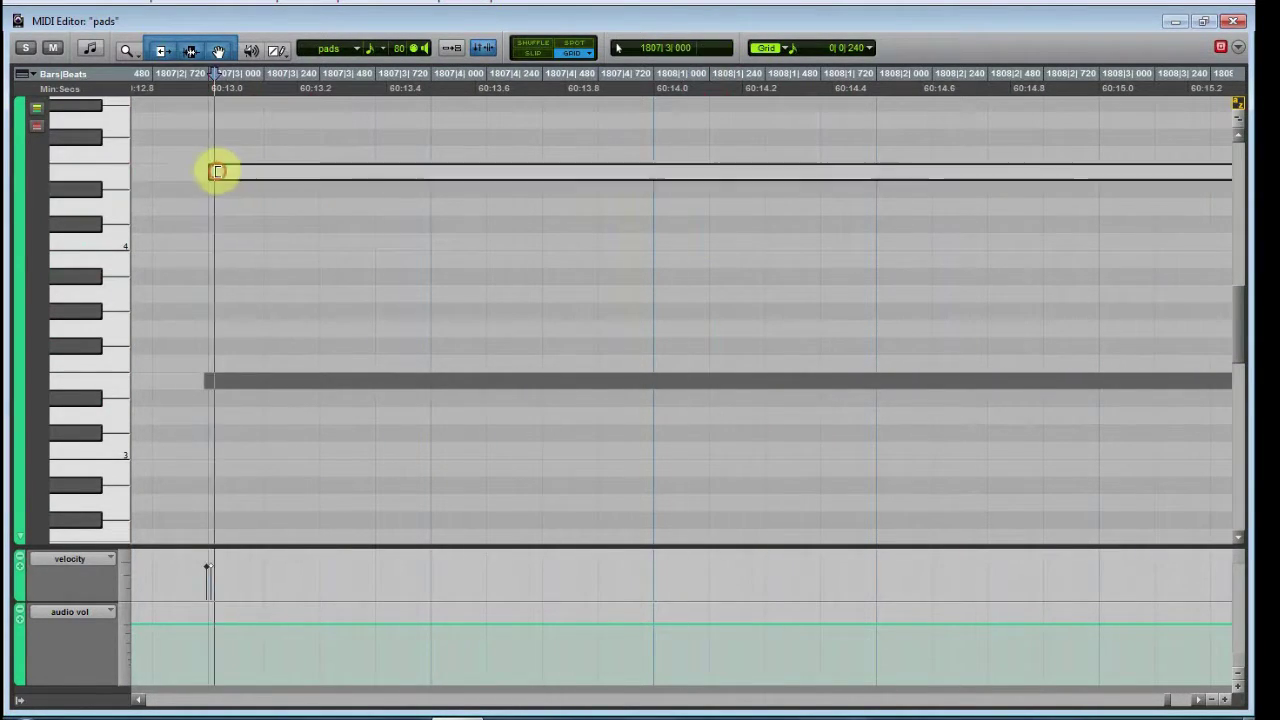
{"action": "left_click", "coordinate": [206, 380]}
{"action": "key", "text": "ctrl+bracketleft"}
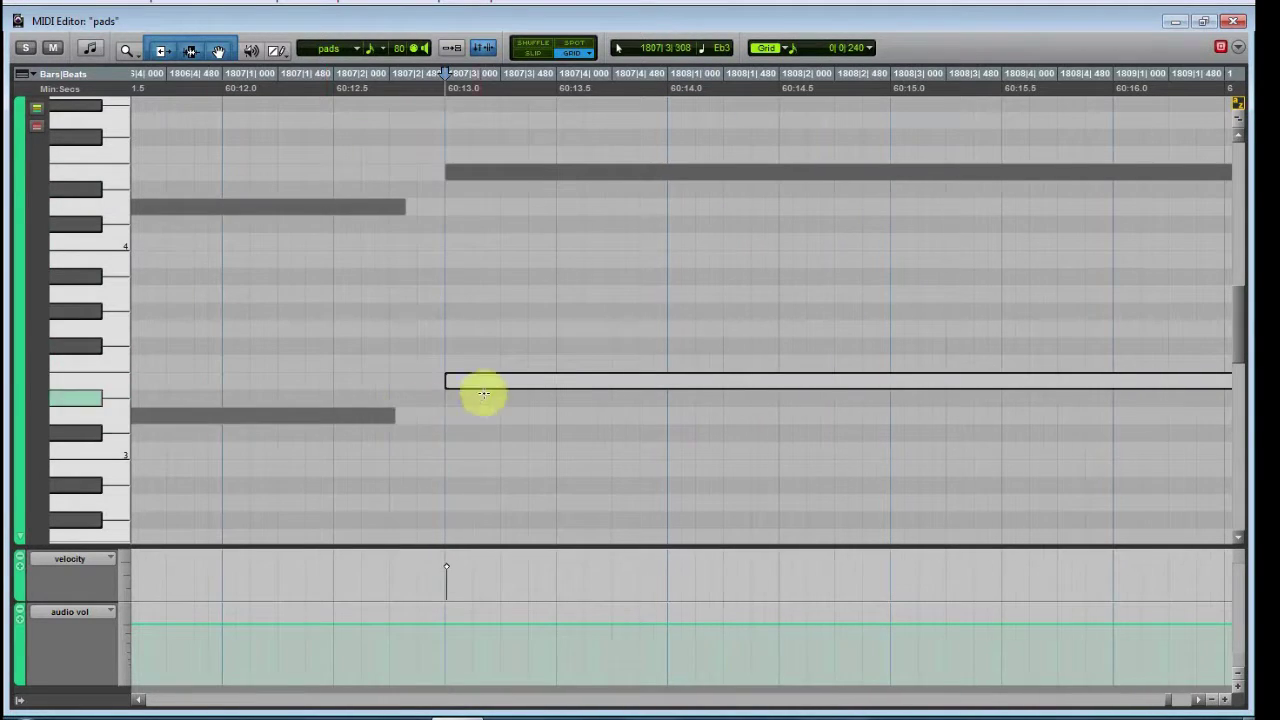
{"action": "key", "text": "ctrl+bracketleft"}
{"action": "key", "text": "ctrl+bracketleft"}
{"action": "key", "text": "ctrl+bracketleft"}
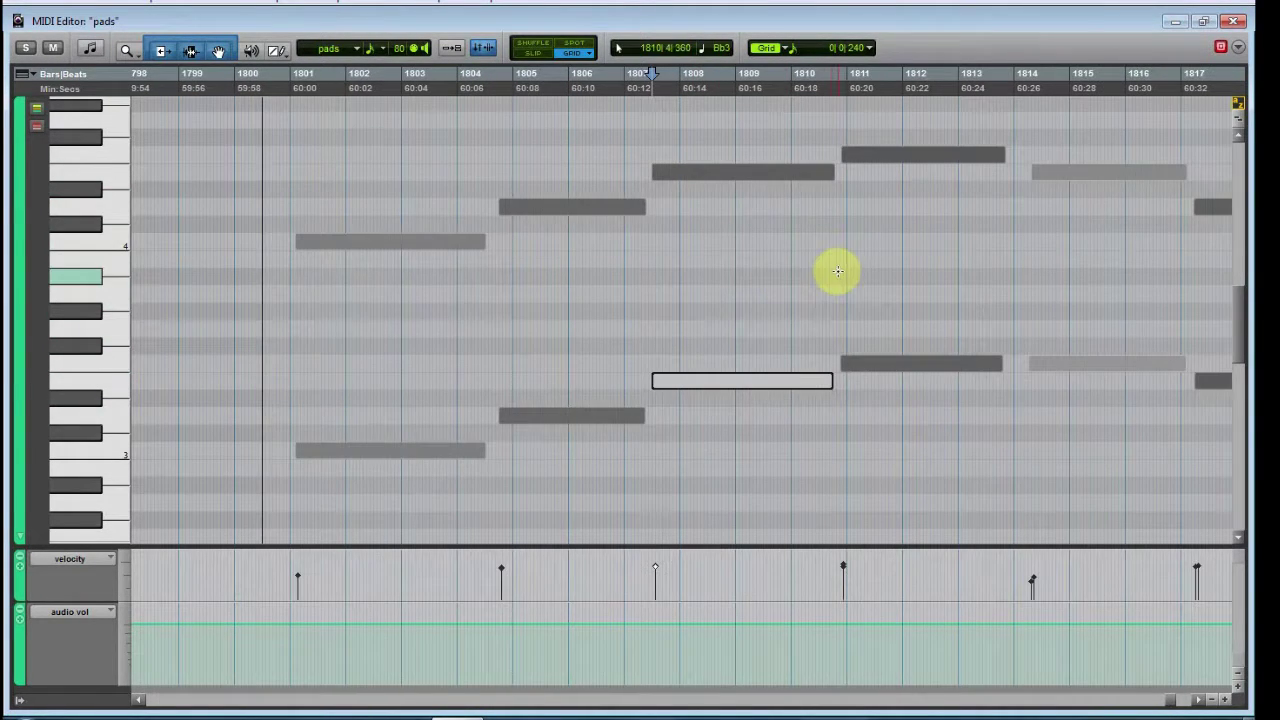
{"action": "key", "text": "ctrl+bracketright"}
{"action": "key", "text": "ctrl+bracketright"}
{"action": "key", "text": "ctrl+bracketright"}
{"action": "key", "text": "ctrl+bracketright"}
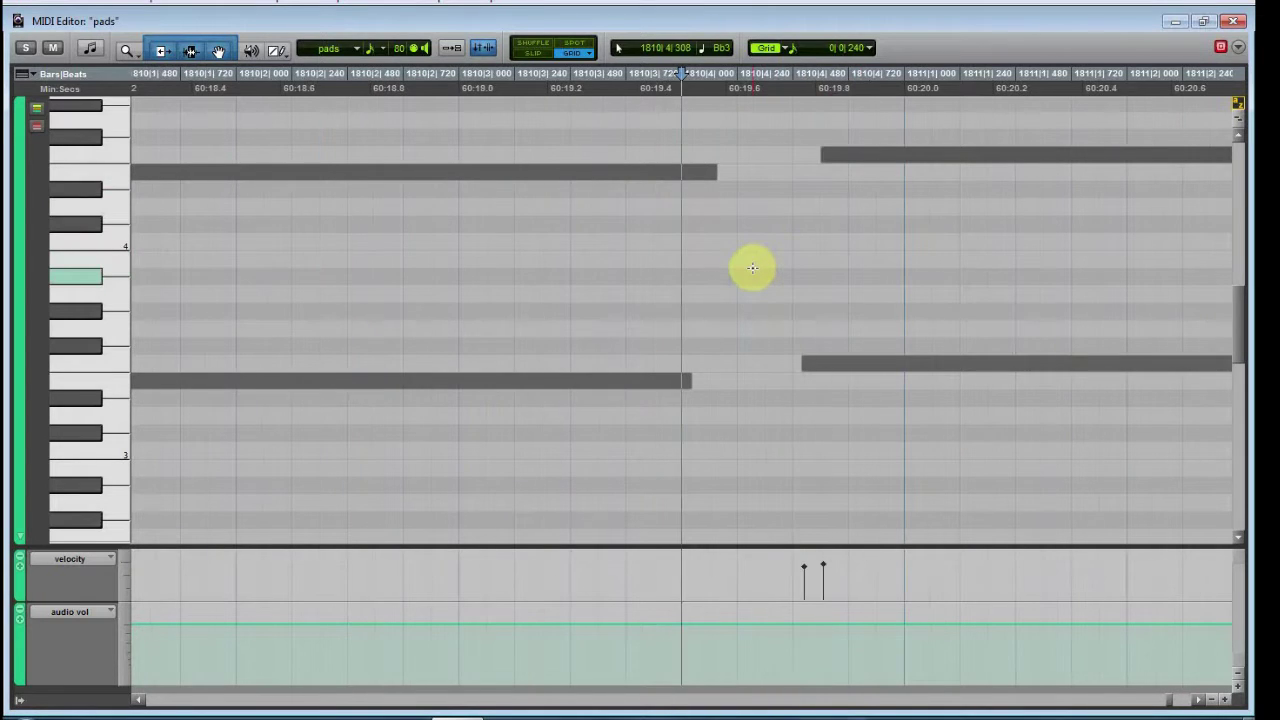
{"action": "left_click_drag", "start_coordinate": [826, 154], "coordinate": [797, 157]}
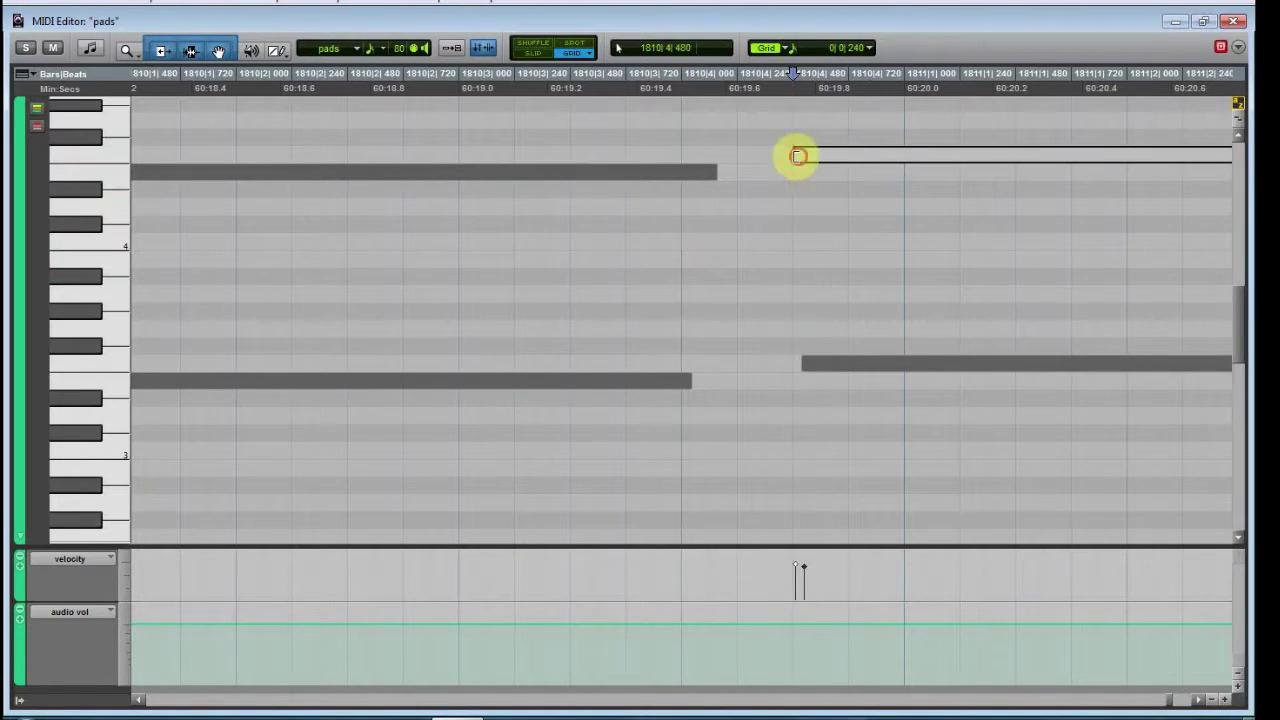
{"action": "left_click", "coordinate": [806, 366]}
{"action": "key", "text": "ctrl+bracketleft"}
{"action": "key", "text": "ctrl+bracketleft"}
{"action": "key", "text": "ctrl+bracketleft"}
{"action": "key", "text": "ctrl+bracketleft"}
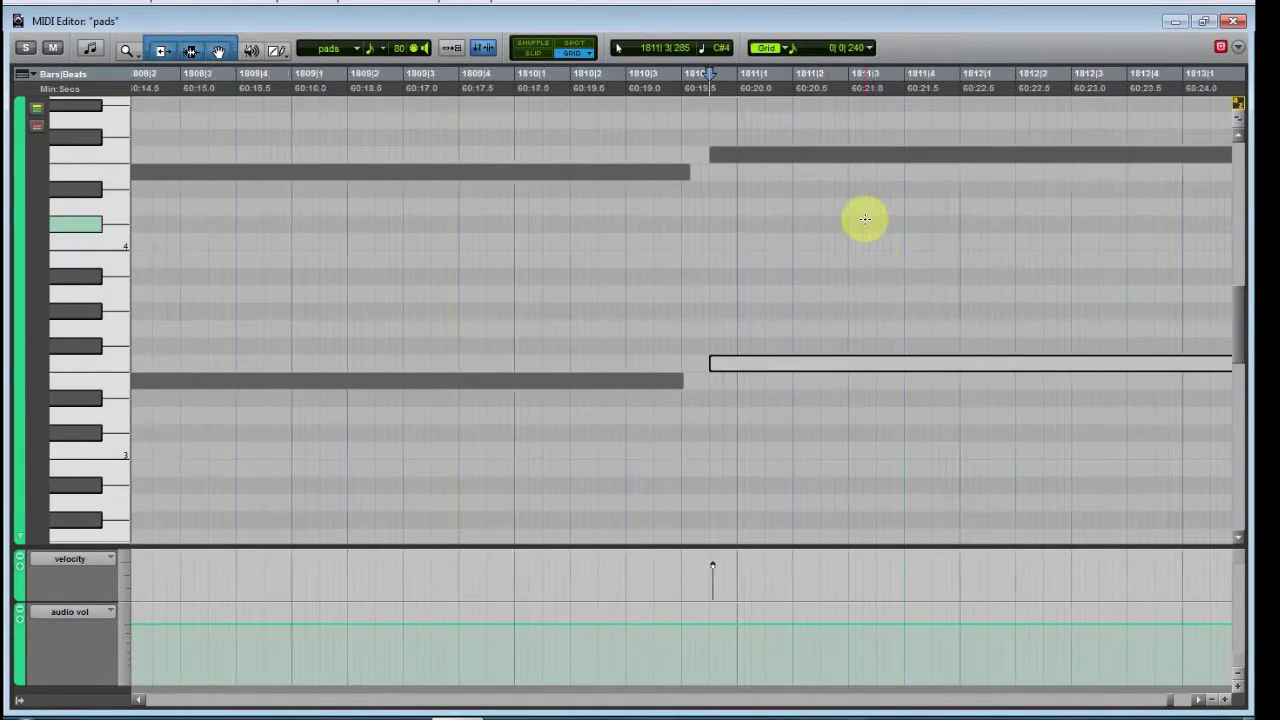
{"action": "left_click", "coordinate": [1236, 22]}
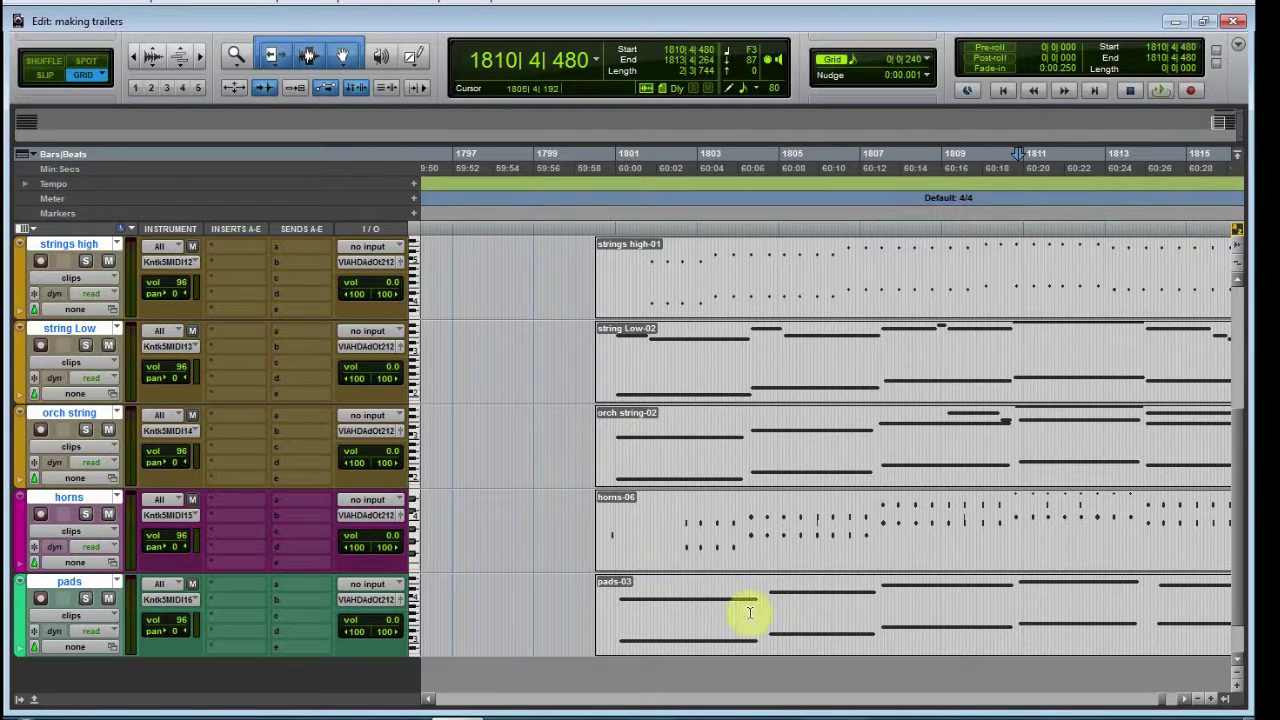
{"action": "double_click", "coordinate": [693, 623]}
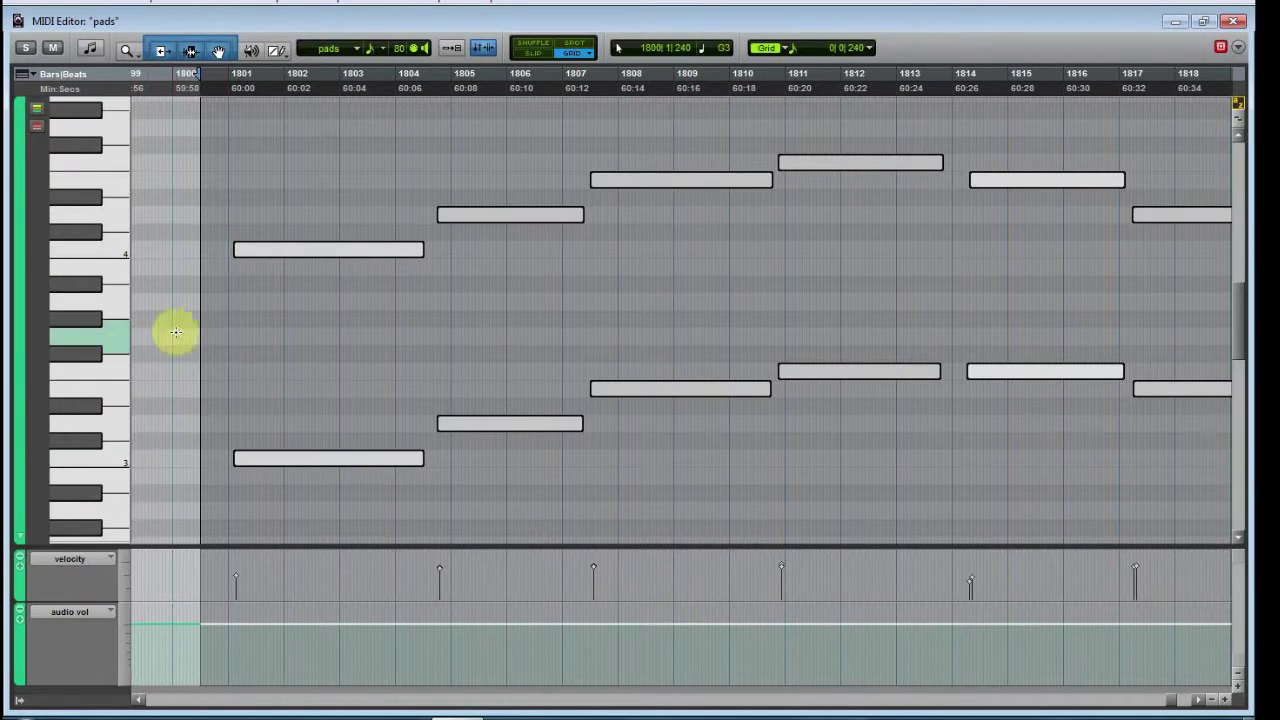
{"action": "left_click", "coordinate": [224, 318]}
{"action": "key", "text": "space"}
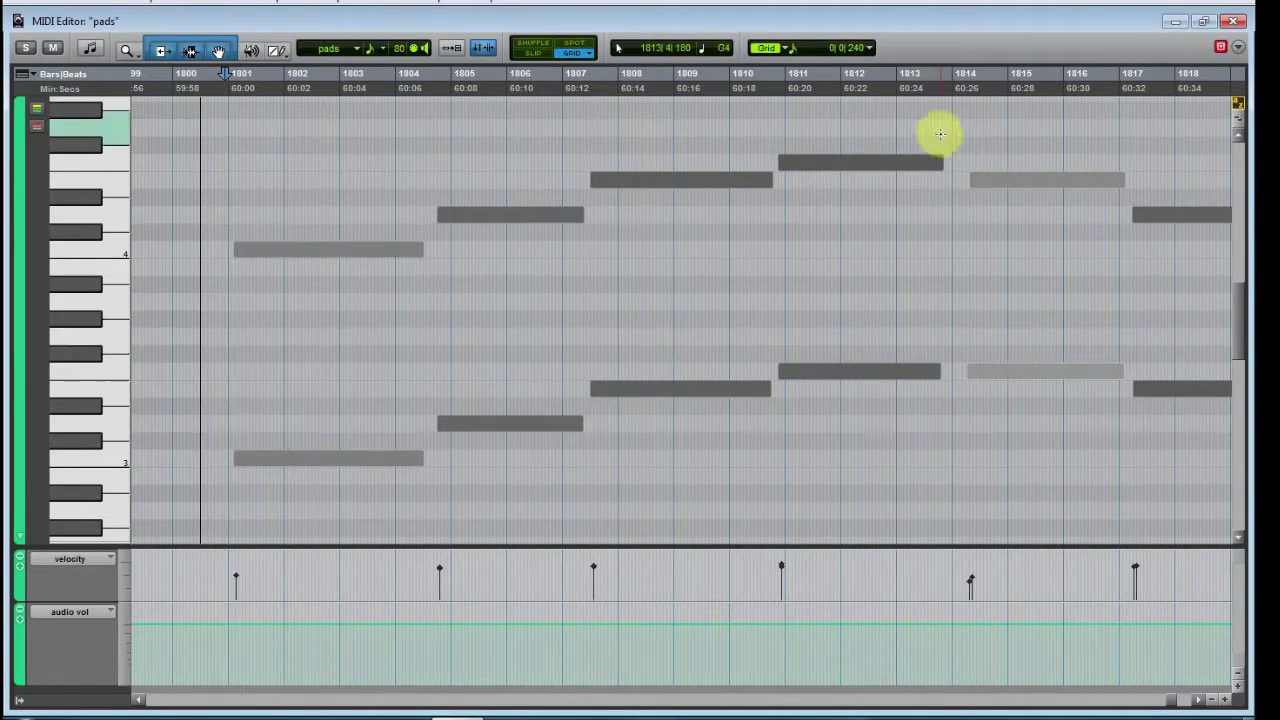
{"action": "left_click", "coordinate": [1235, 22]}
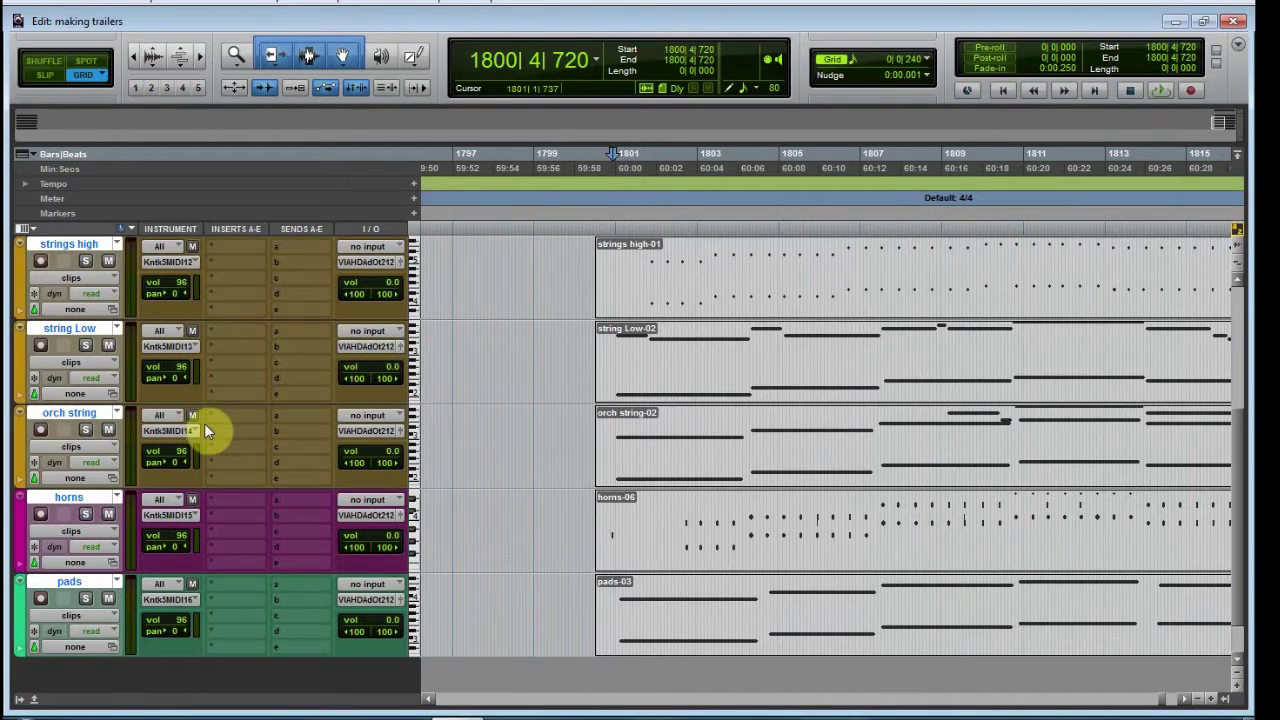
Open the Kontakt instrument rack and collapse the Strings - Short Spiccato panel.
{"action": "scroll", "coordinate": [215, 420], "scroll_direction": "up", "scroll_amount": 3}
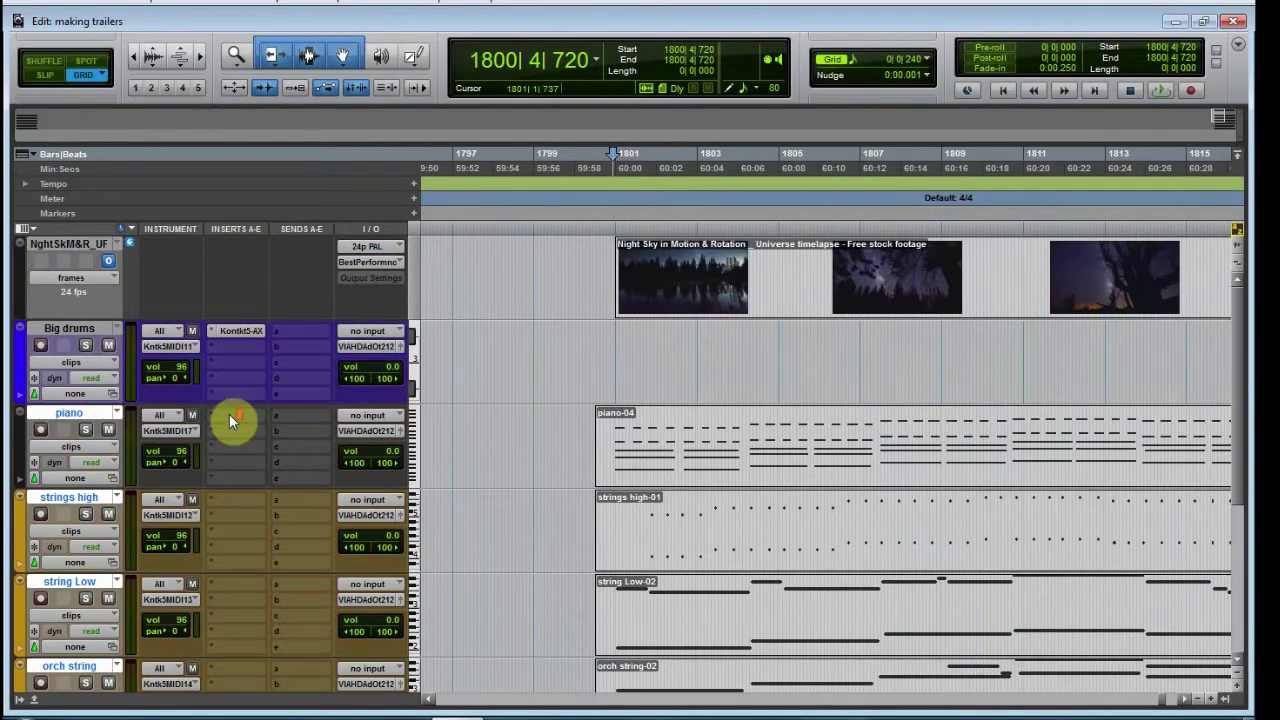
{"action": "left_click", "coordinate": [230, 329]}
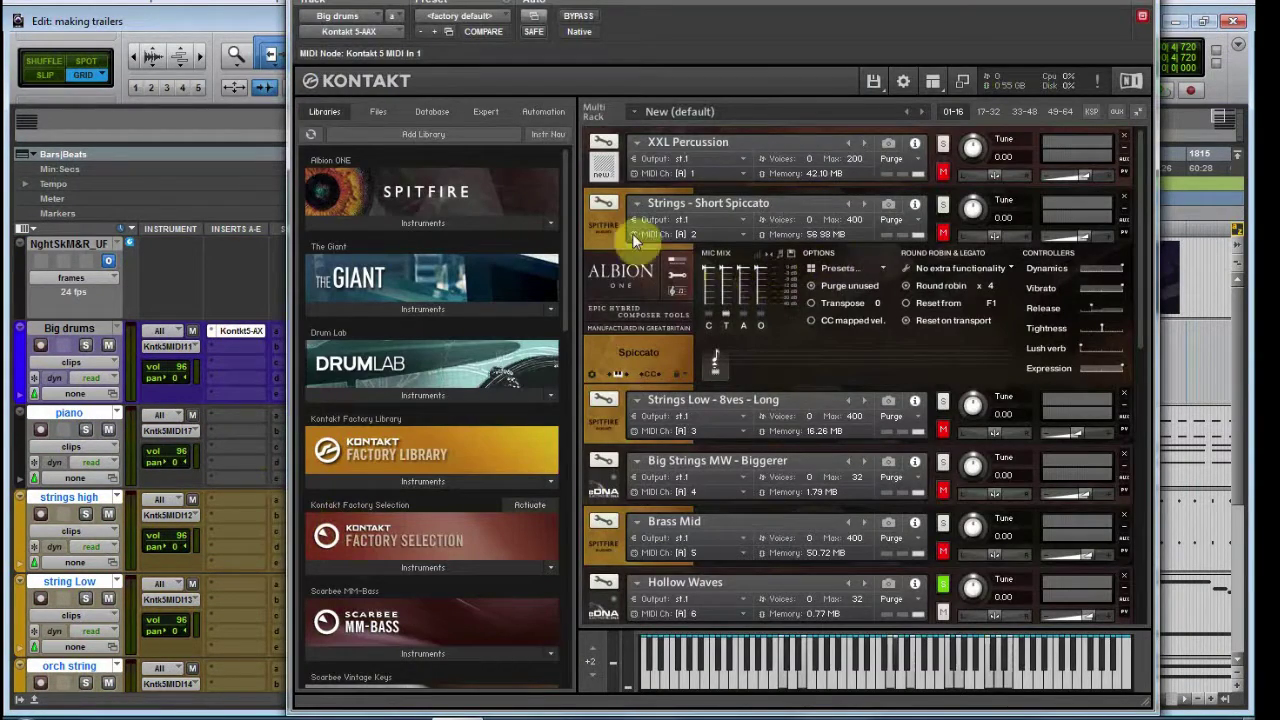
{"action": "left_click", "coordinate": [1122, 237]}
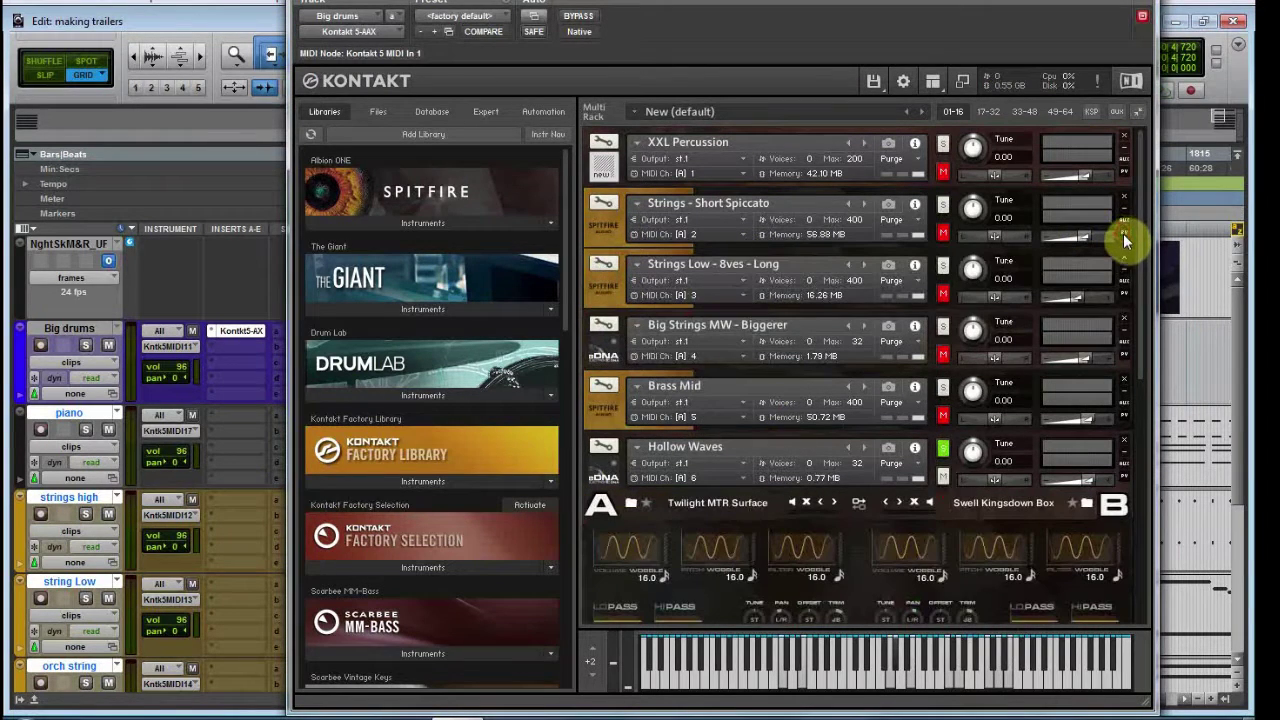
{"action": "left_click_drag", "start_coordinate": [1144, 265], "coordinate": [1127, 432]}
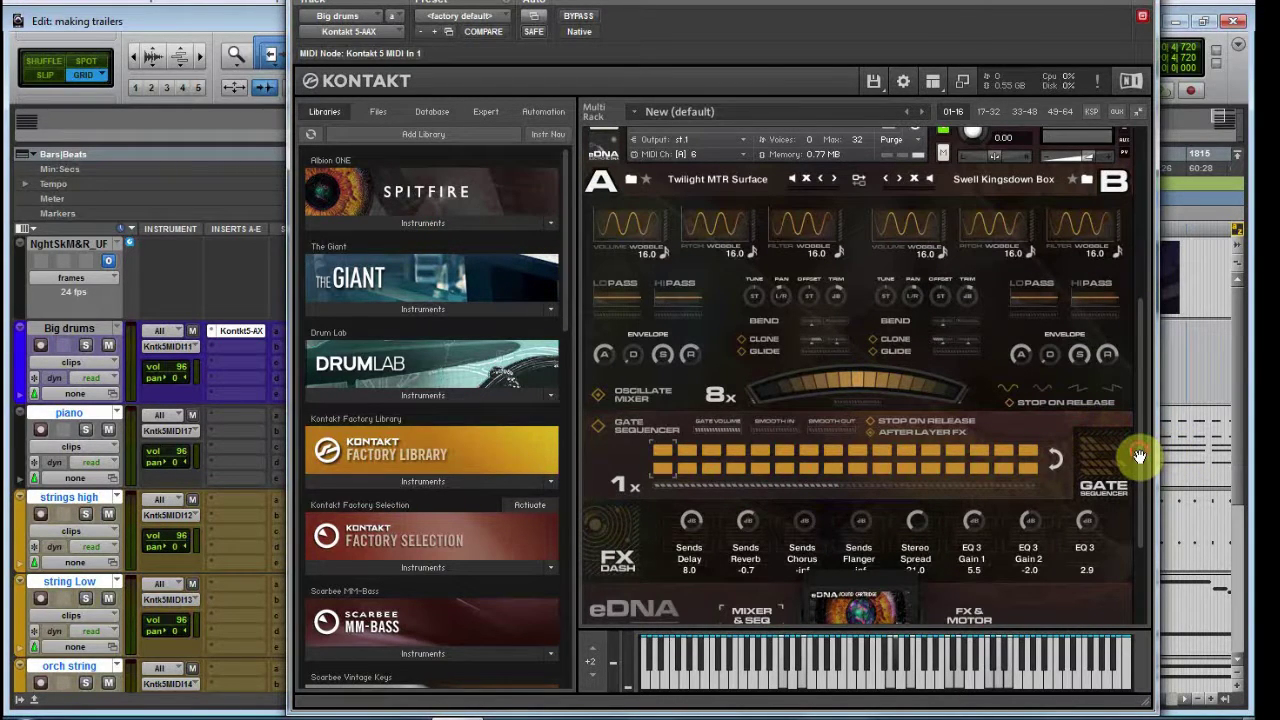
{"action": "left_click_drag", "start_coordinate": [1140, 456], "coordinate": [1140, 421]}
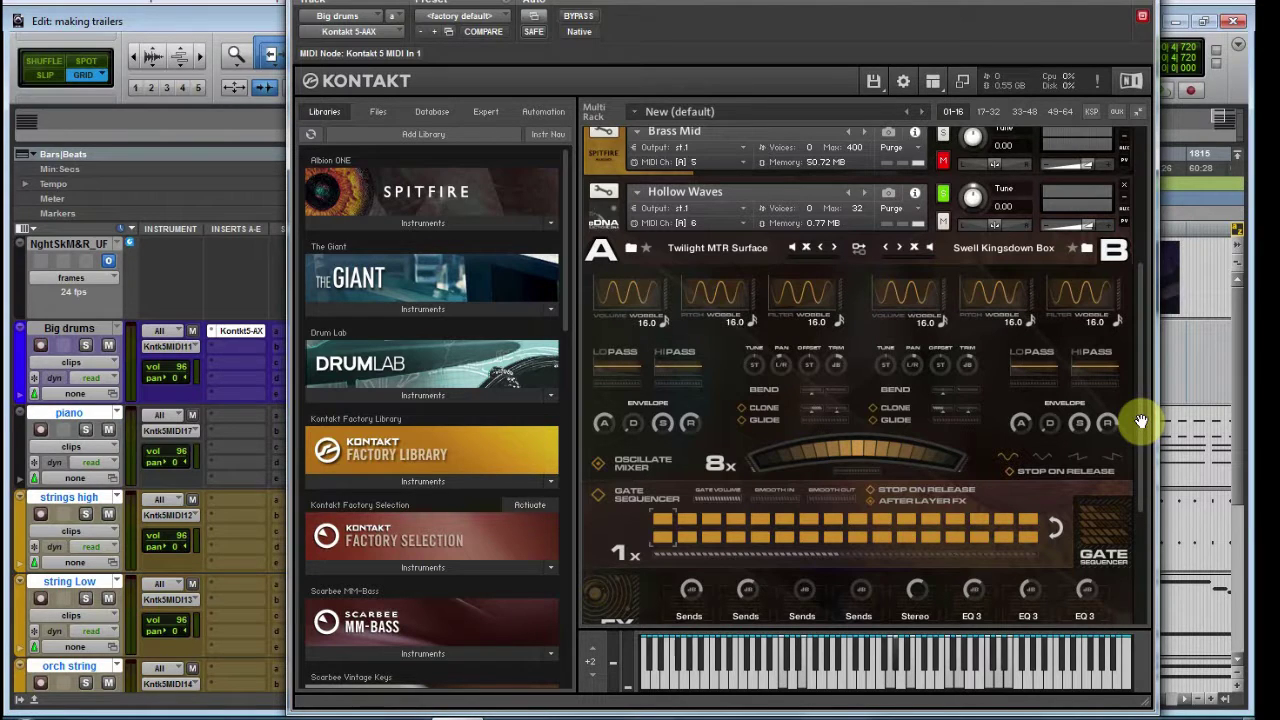
{"action": "scroll", "coordinate": [120, 490], "scroll_direction": "down", "scroll_amount": 2}
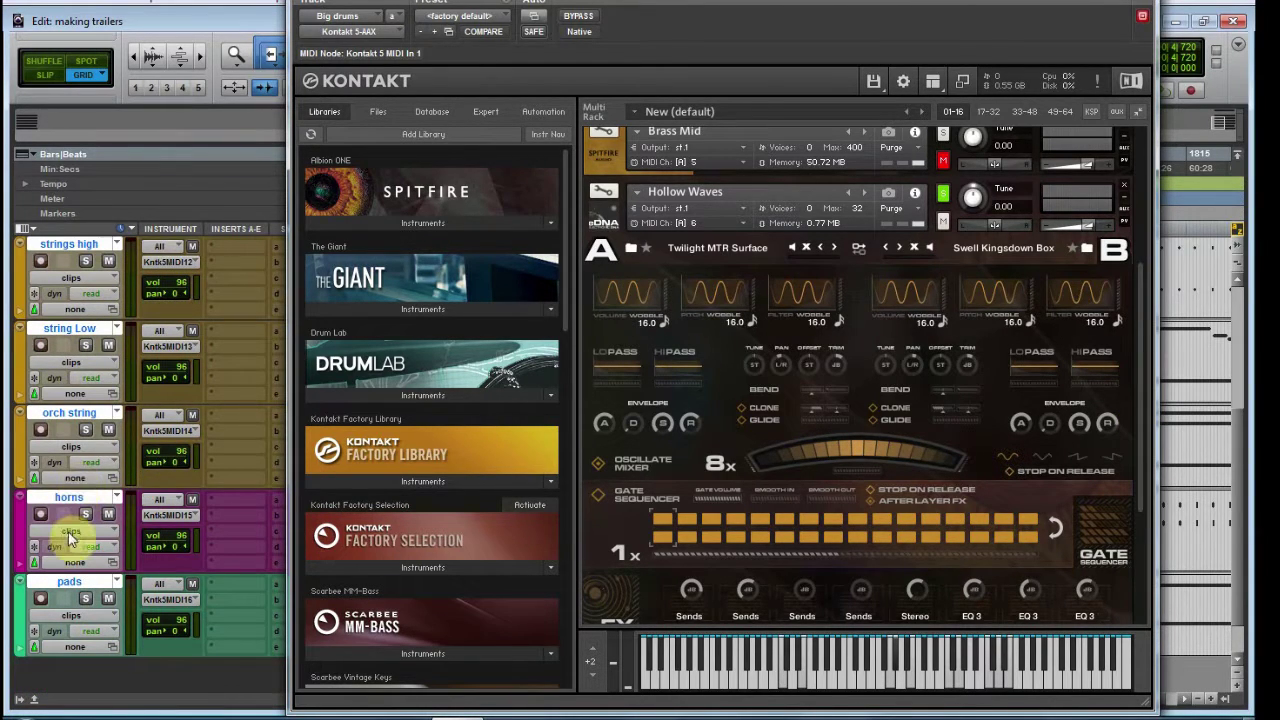
Arm the pads track and set the layer B envelope attack to 743.2 ms.
{"action": "left_click", "coordinate": [39, 600]}
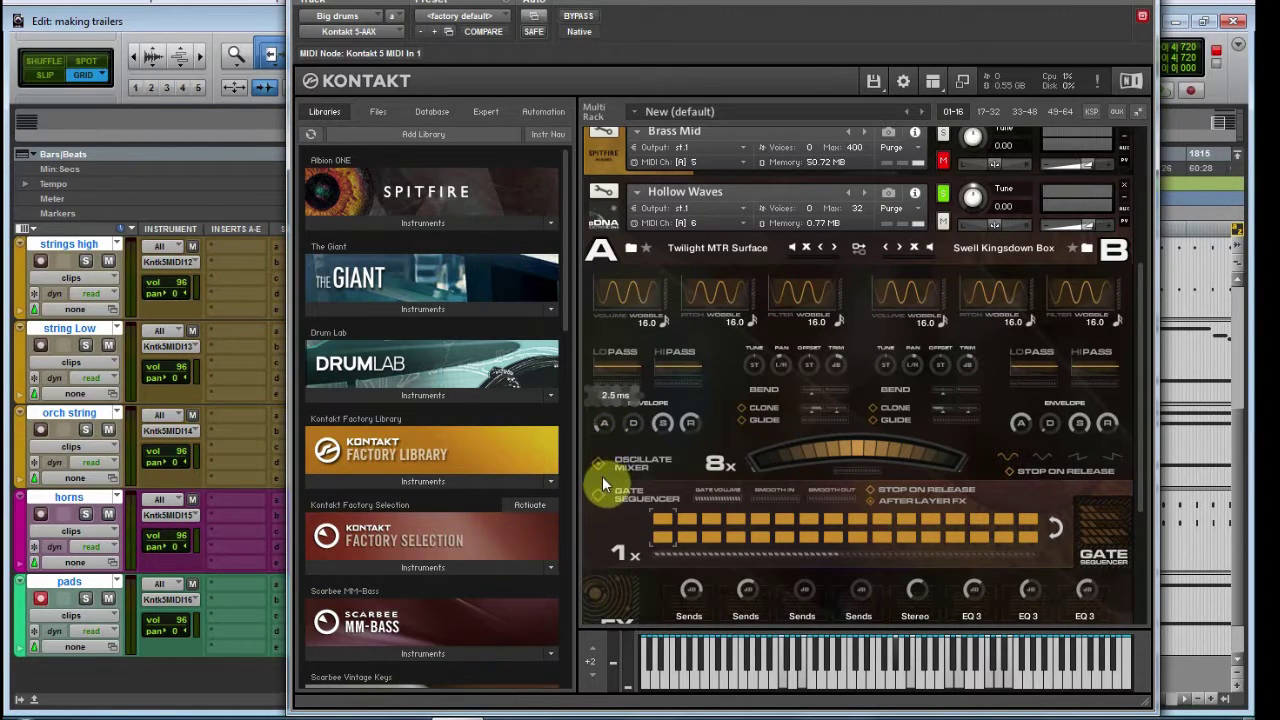
{"action": "left_click_drag", "start_coordinate": [1019, 425], "coordinate": [1013, 458]}
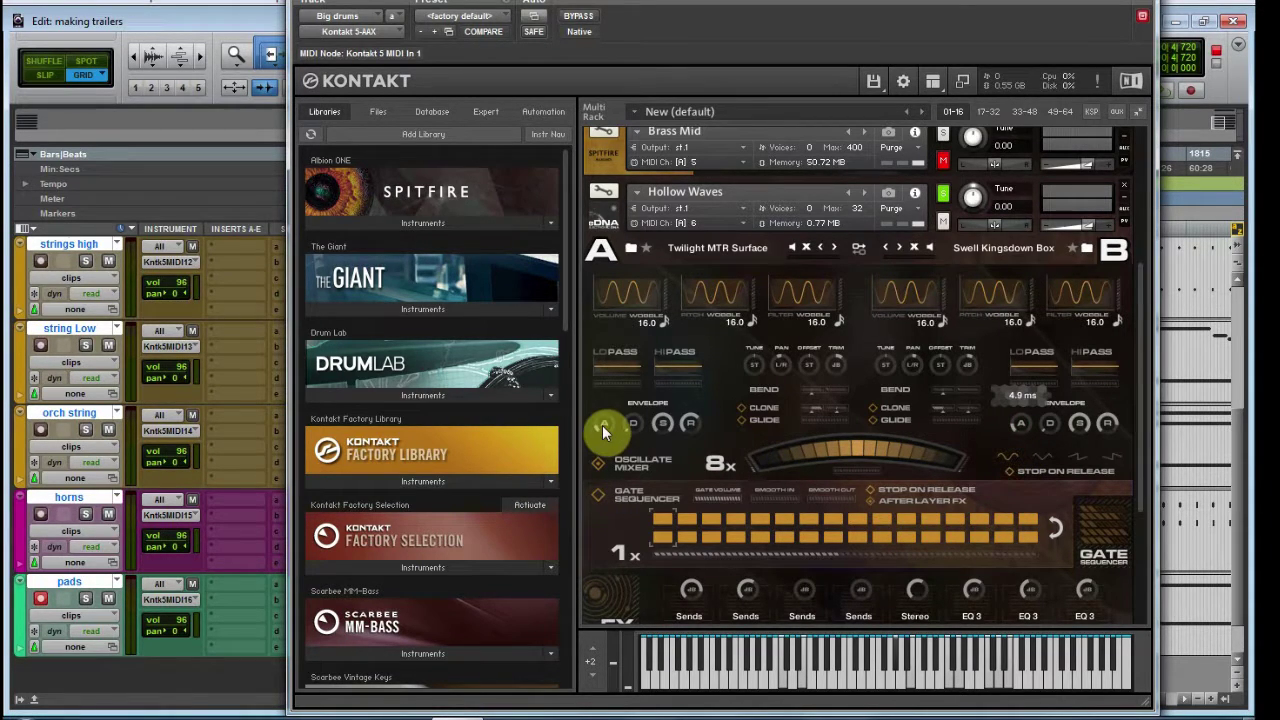
{"action": "mouse_move", "coordinate": [602, 425]}
{"action": "mouse_move", "coordinate": [1017, 428]}
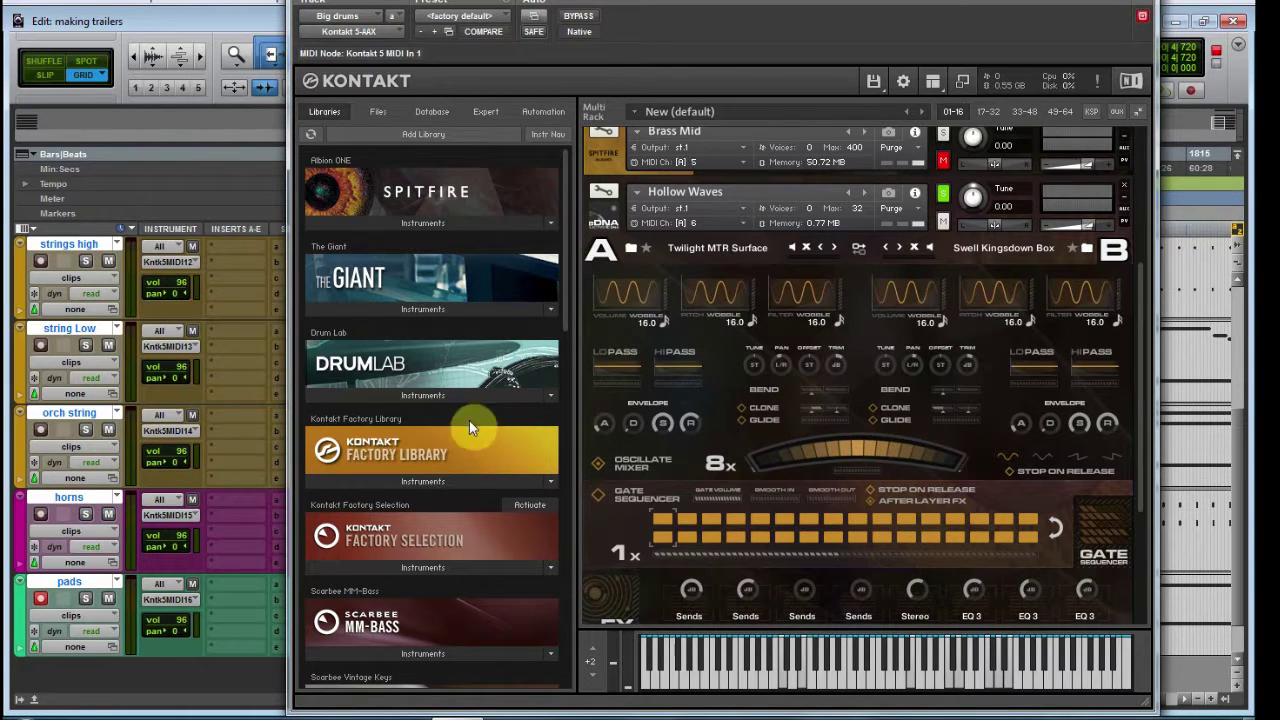
{"action": "left_click", "coordinate": [1168, 8]}
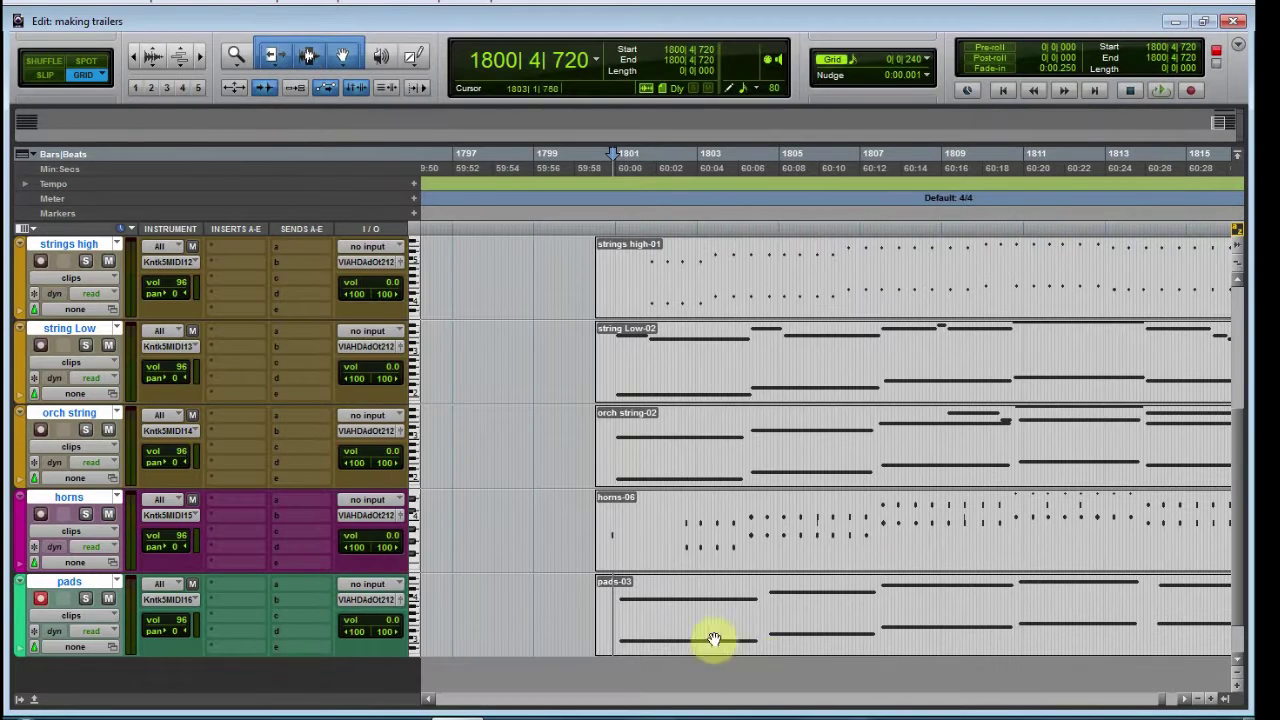
{"action": "left_click", "coordinate": [583, 603]}
{"action": "key", "text": "space"}
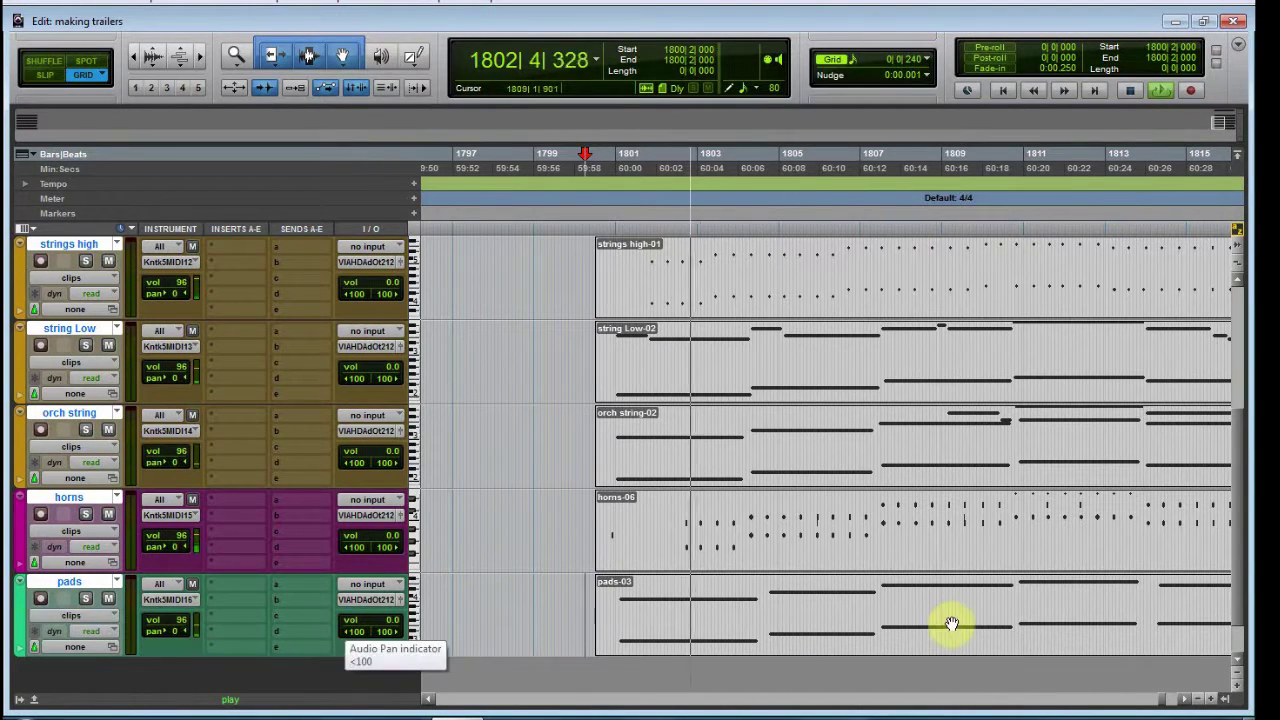
{"action": "double_click", "coordinate": [920, 625]}
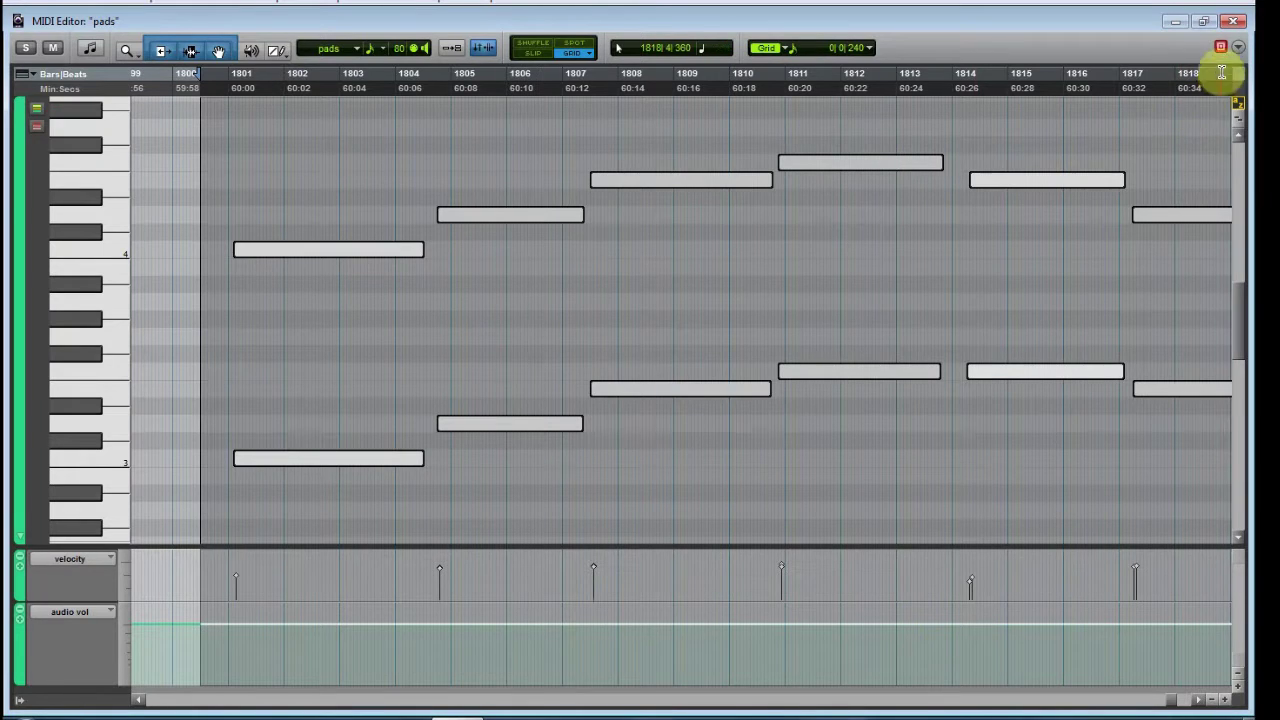
{"action": "left_click", "coordinate": [1234, 20]}
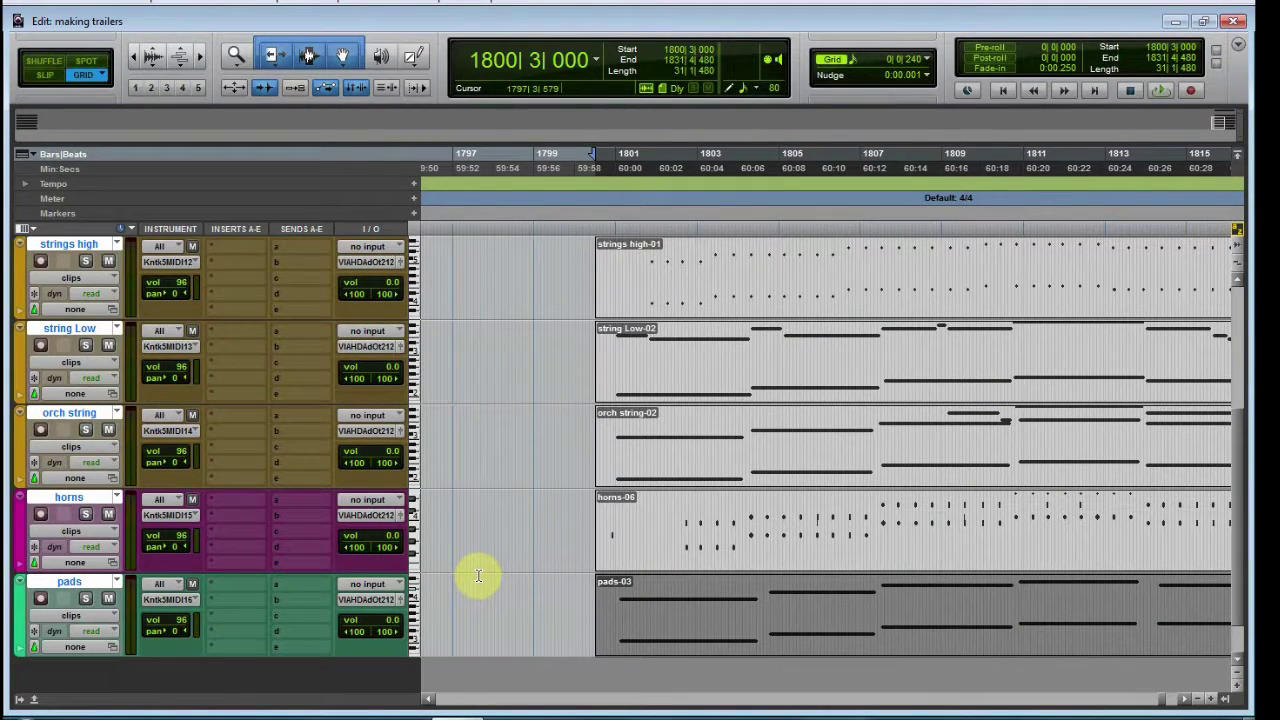
{"action": "scroll", "coordinate": [497, 465], "scroll_direction": "up", "scroll_amount": 3}
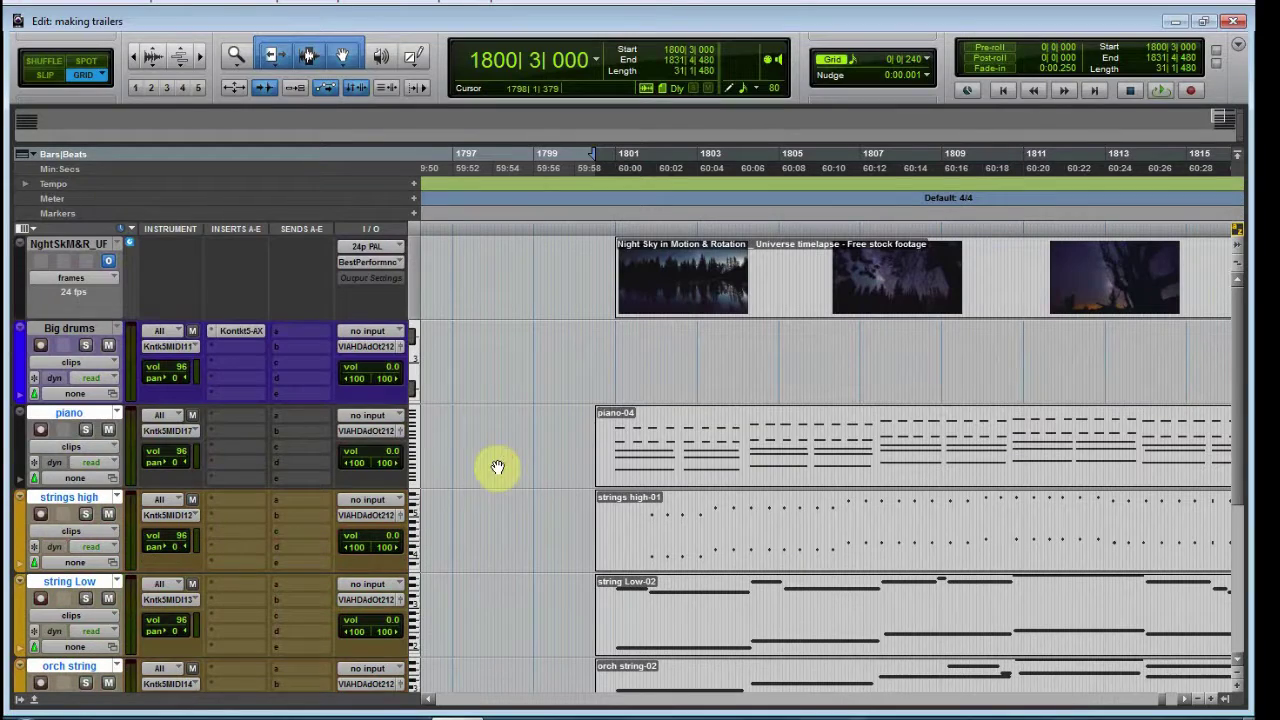
{"action": "left_click", "coordinate": [240, 334]}
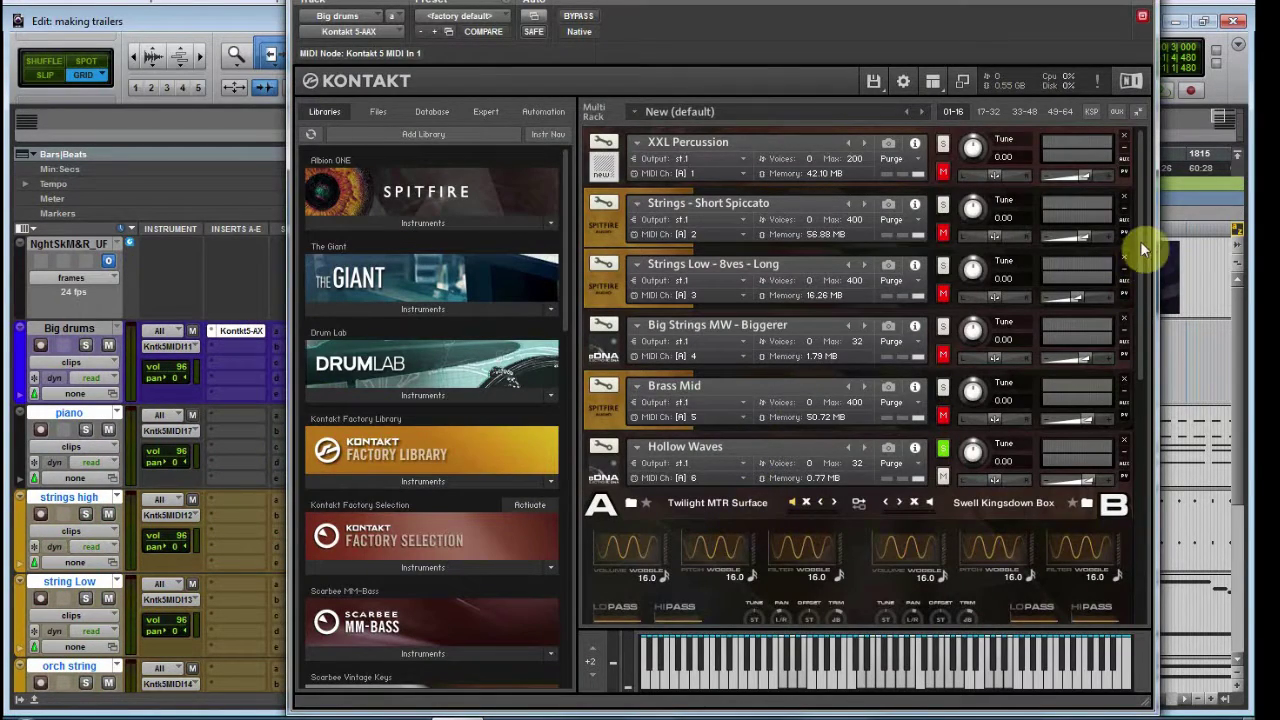
{"action": "scroll", "coordinate": [1134, 390], "scroll_direction": "down", "scroll_amount": 8}
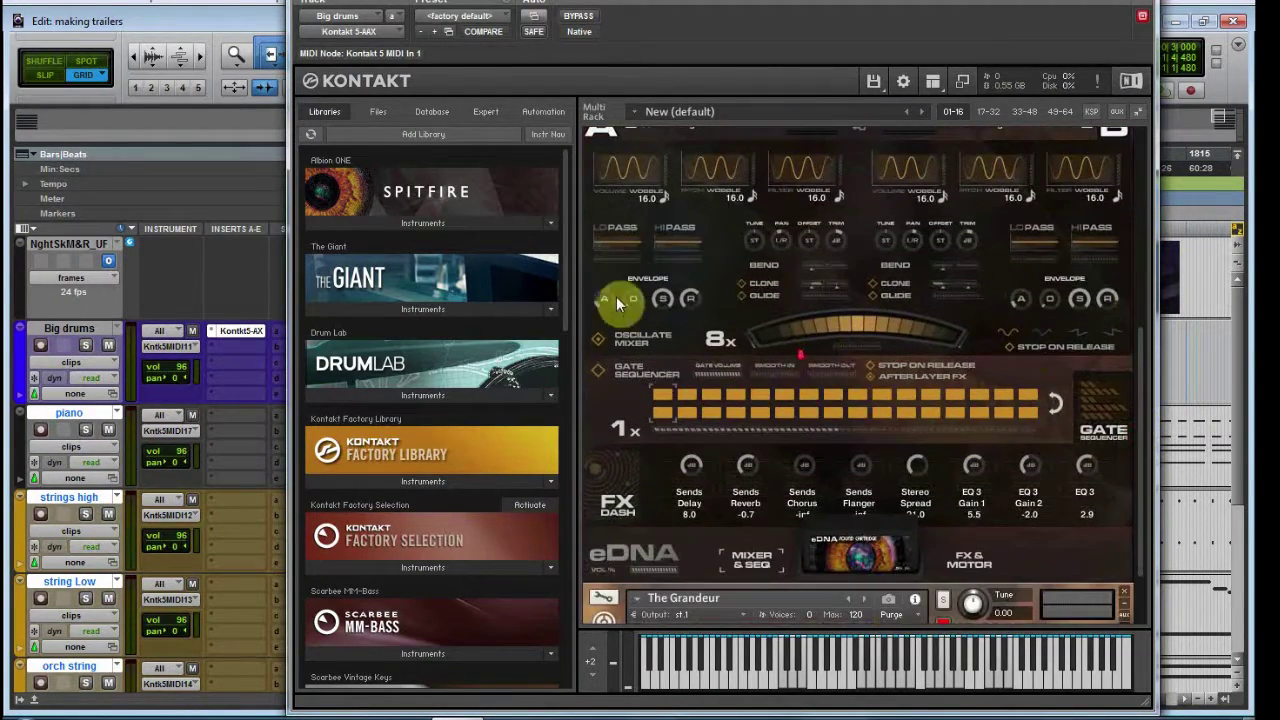
{"action": "left_click", "coordinate": [662, 298]}
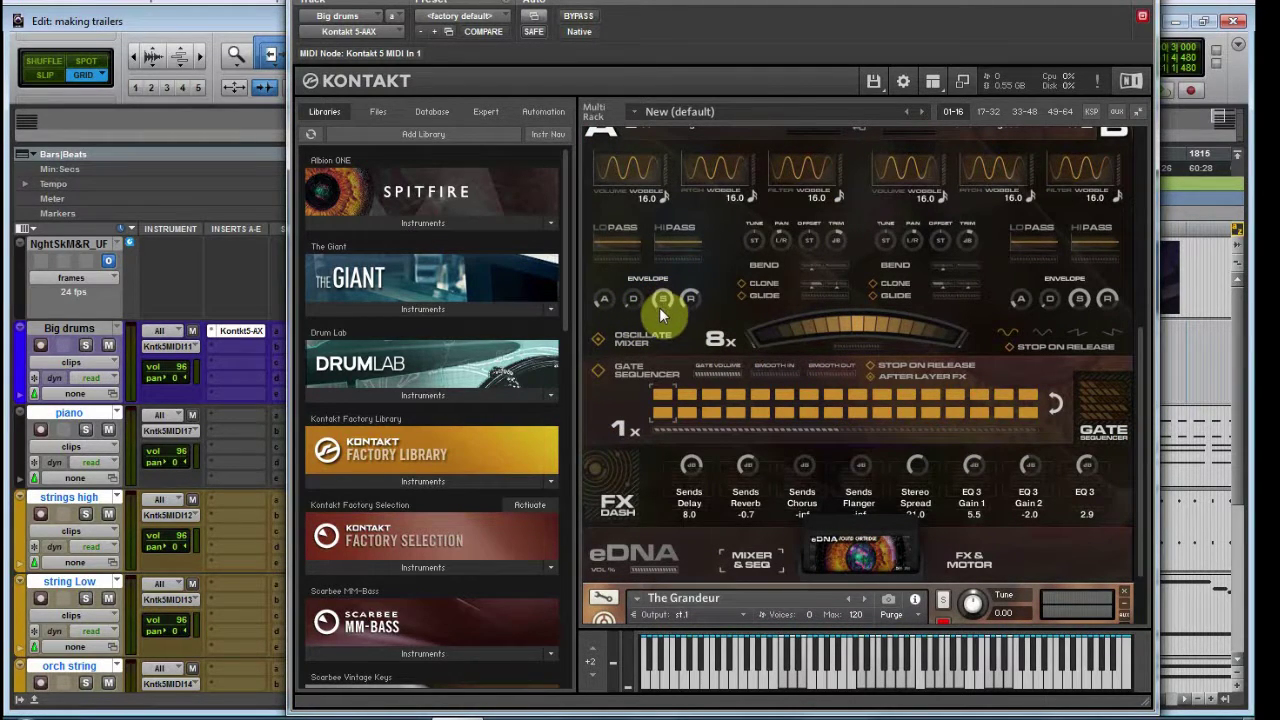
{"action": "left_click", "coordinate": [664, 302]}
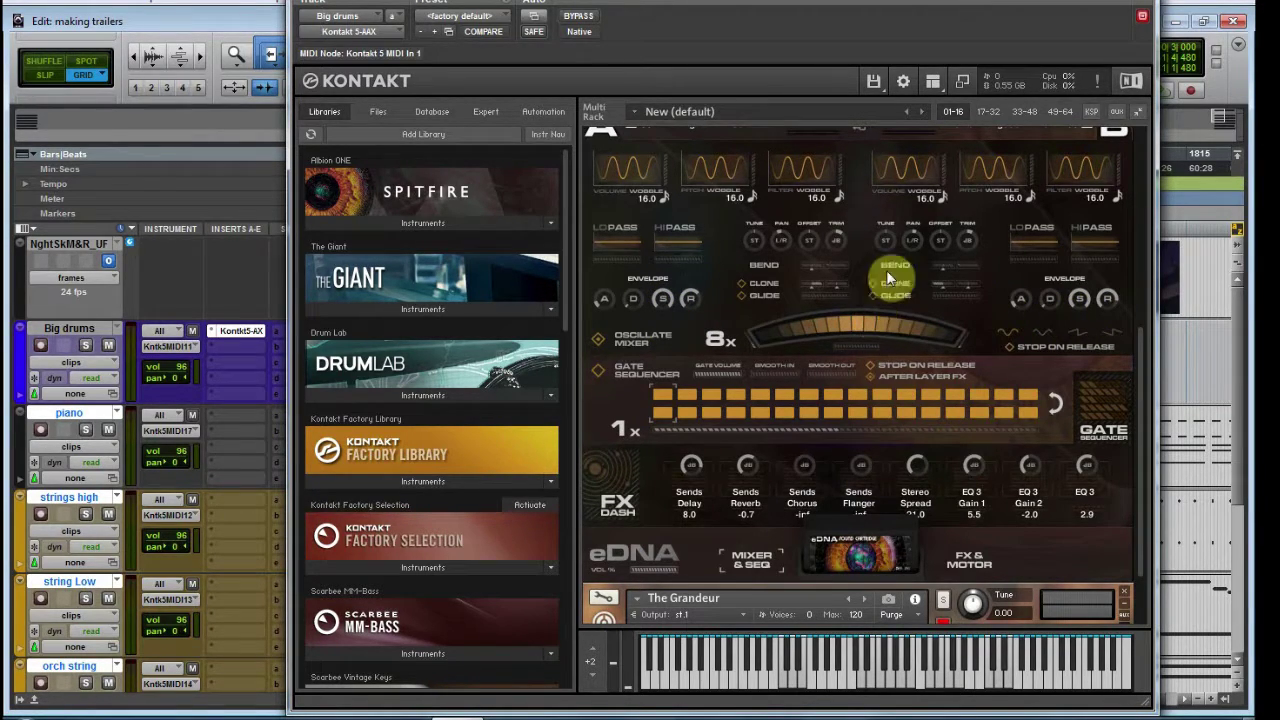
{"action": "left_click", "coordinate": [1142, 15]}
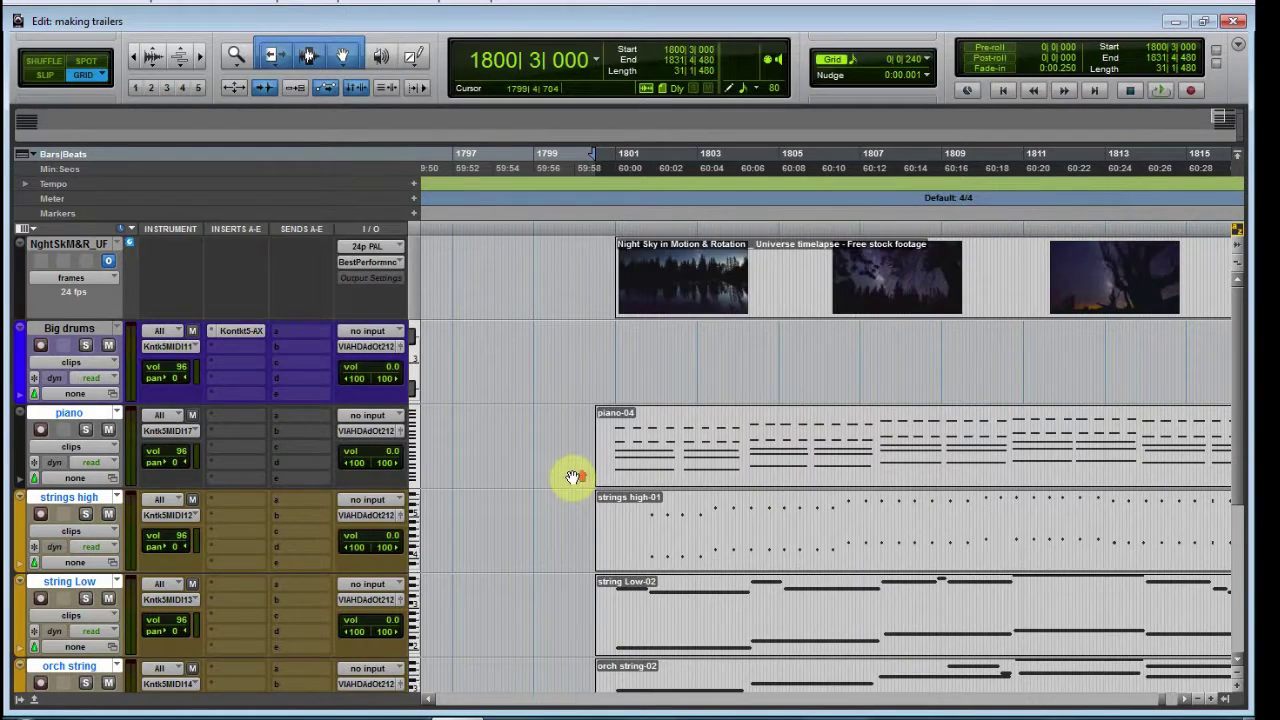
Reopen the Kontakt instrument on Big drums, then close its plugin window.
{"action": "scroll", "coordinate": [571, 480], "scroll_direction": "down", "scroll_amount": 4}
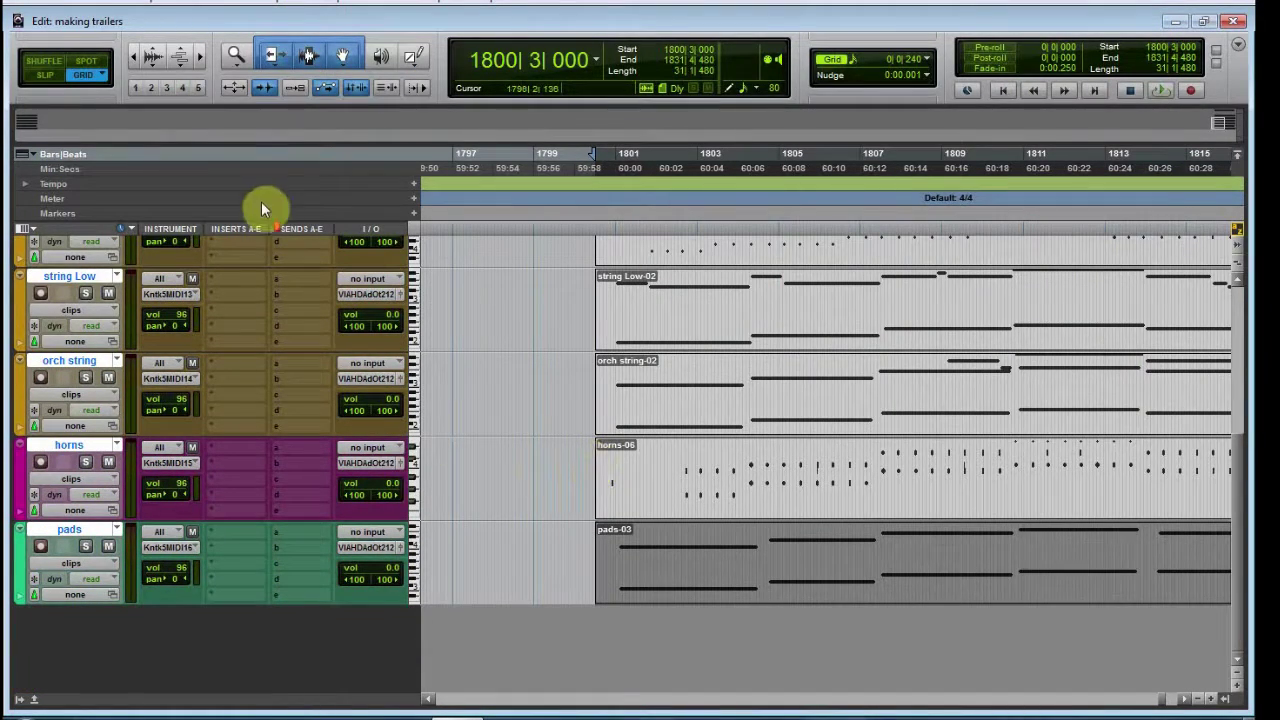
{"action": "scroll", "coordinate": [208, 412], "scroll_direction": "up", "scroll_amount": 5}
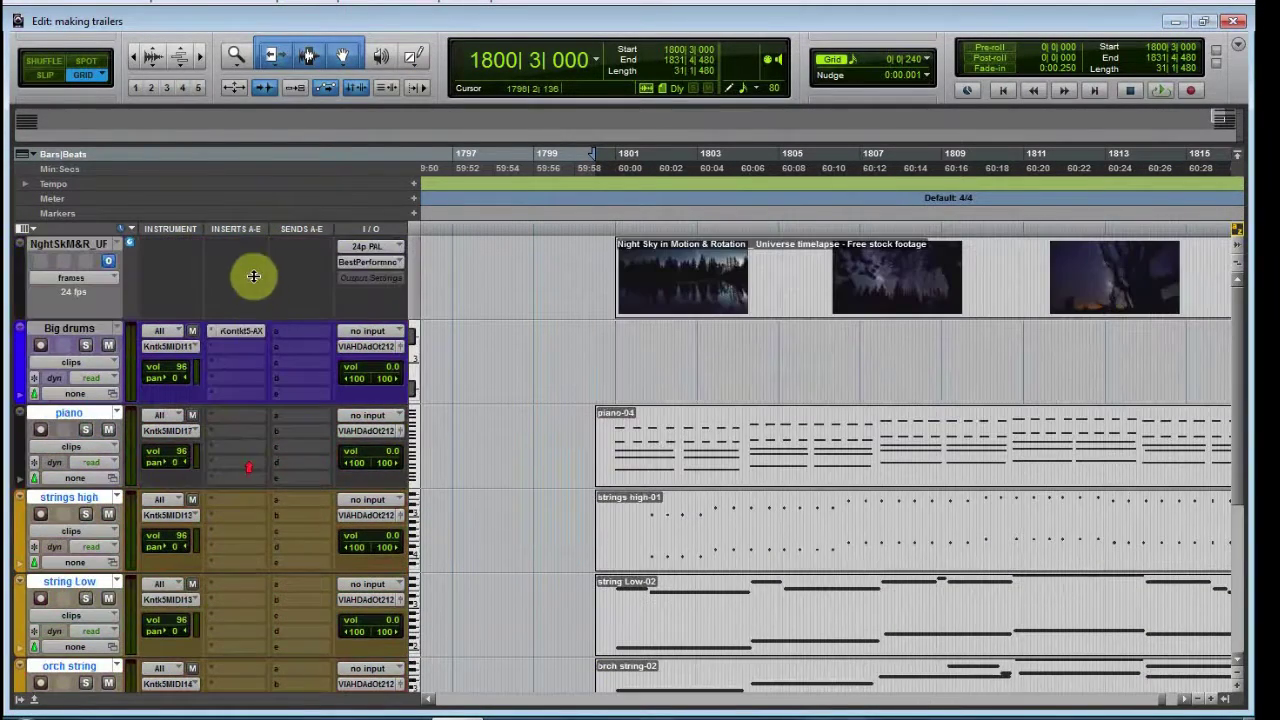
{"action": "left_click", "coordinate": [231, 335]}
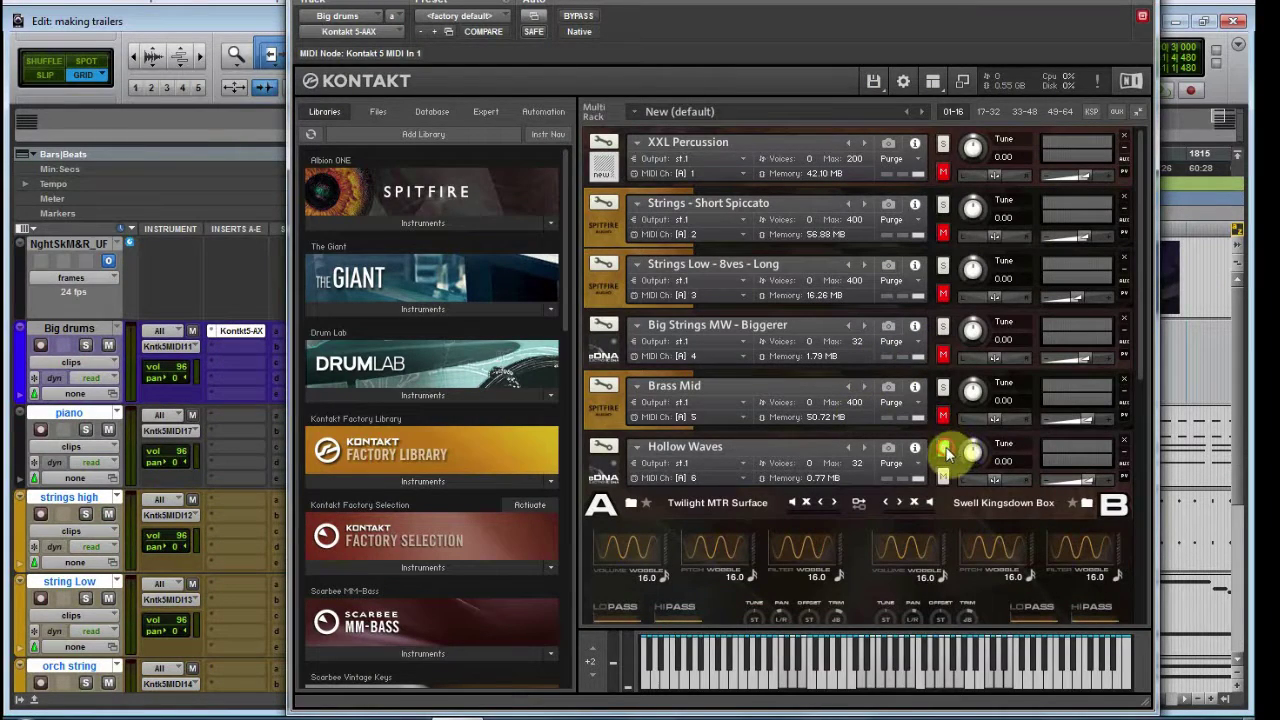
{"action": "left_click", "coordinate": [1142, 16]}
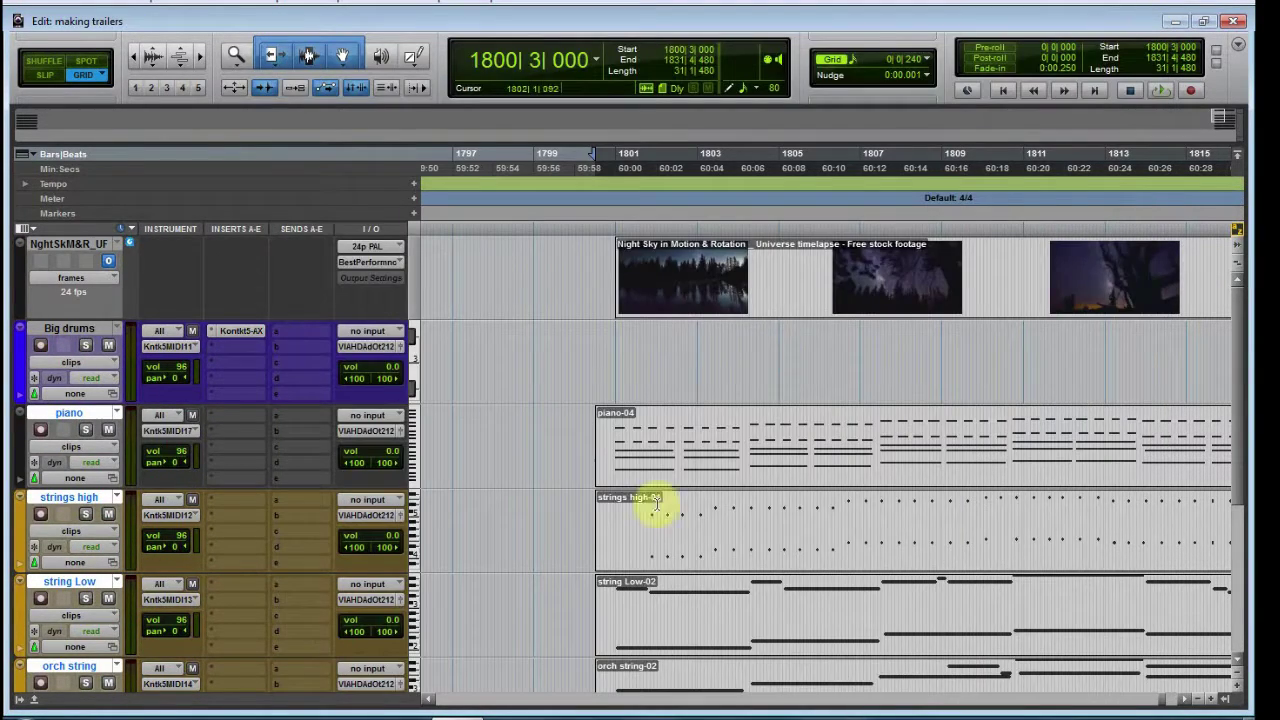
Play the session from 1800|2 on the pads track and show the video window.
{"action": "scroll", "coordinate": [563, 523], "scroll_direction": "down", "scroll_amount": 3}
{"action": "scroll", "coordinate": [570, 440], "scroll_direction": "down", "scroll_amount": 2}
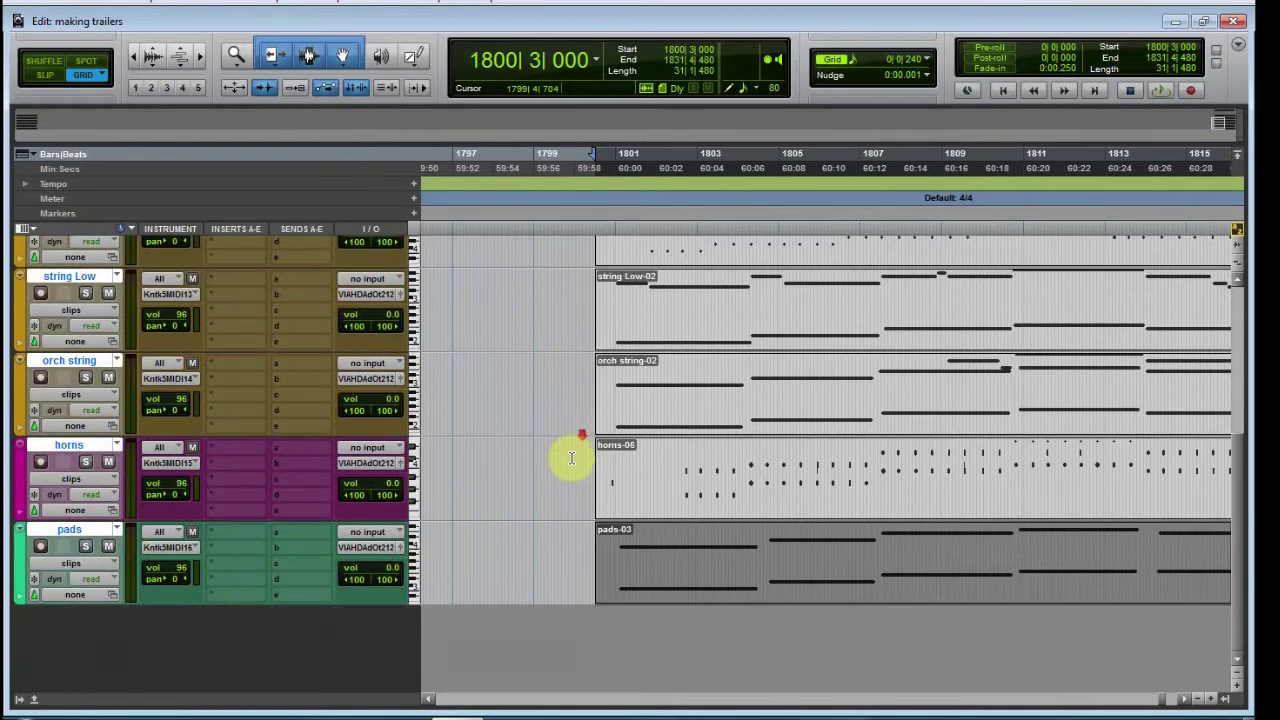
{"action": "left_click", "coordinate": [585, 543]}
{"action": "key", "text": "space"}
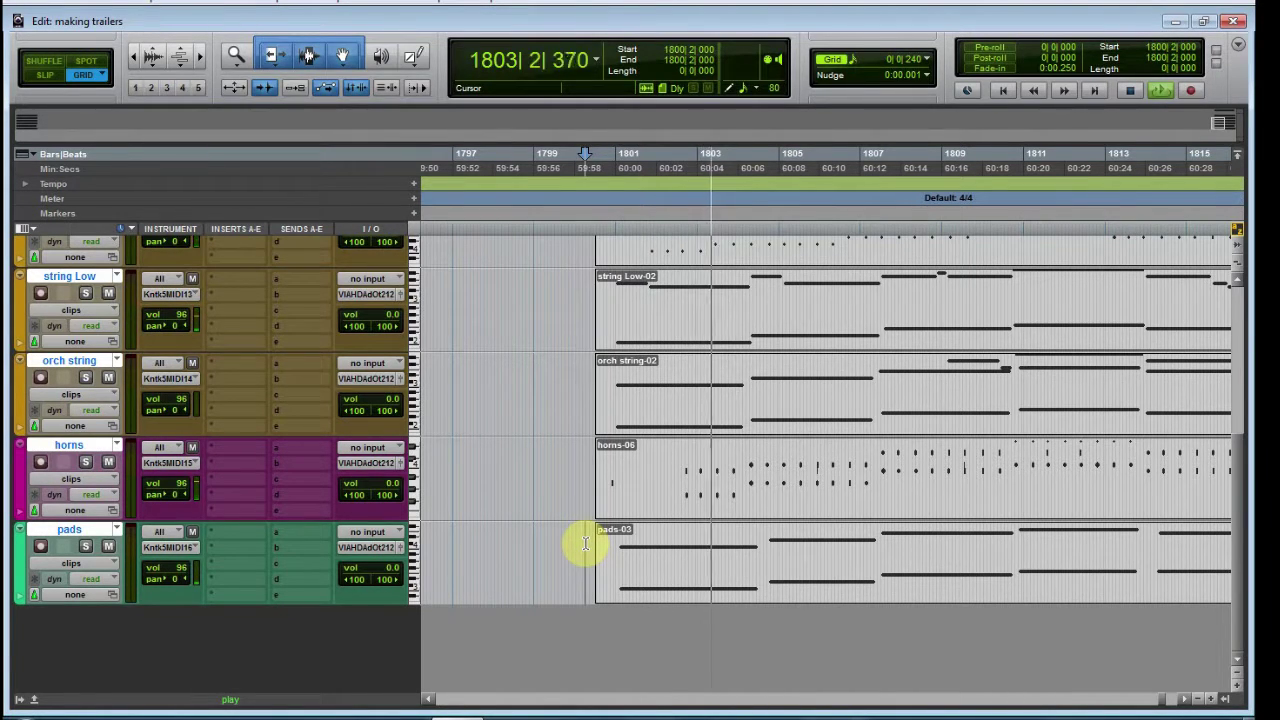
{"action": "key", "text": "ctrl+9"}
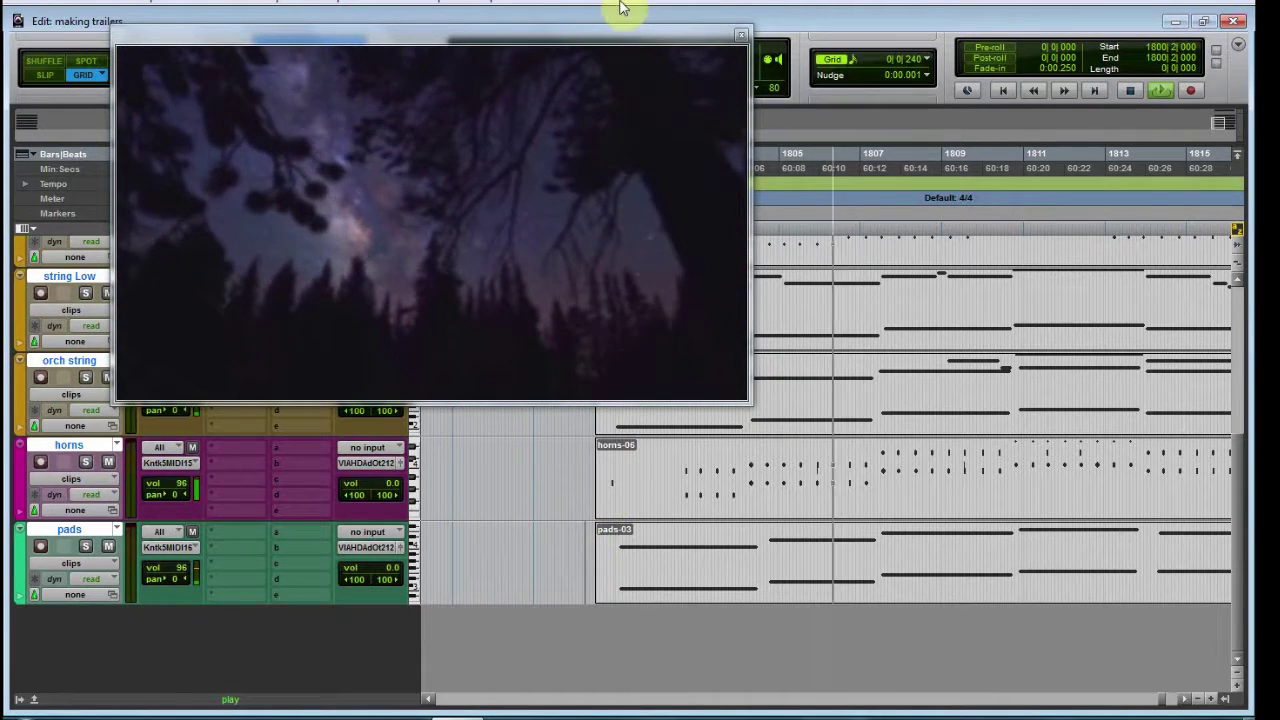
Move the floating video window left off the clips, then close it.
{"action": "left_click_drag", "start_coordinate": [605, 42], "coordinate": [510, 38]}
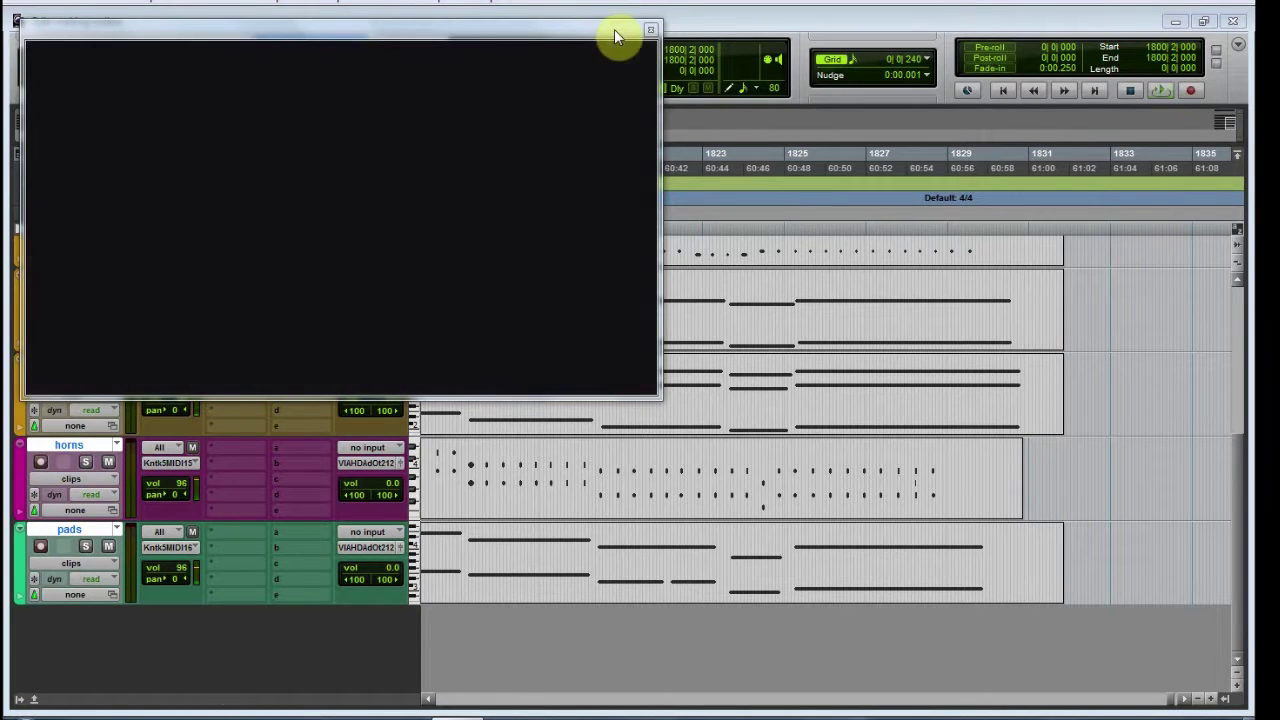
{"action": "left_click", "coordinate": [646, 29]}
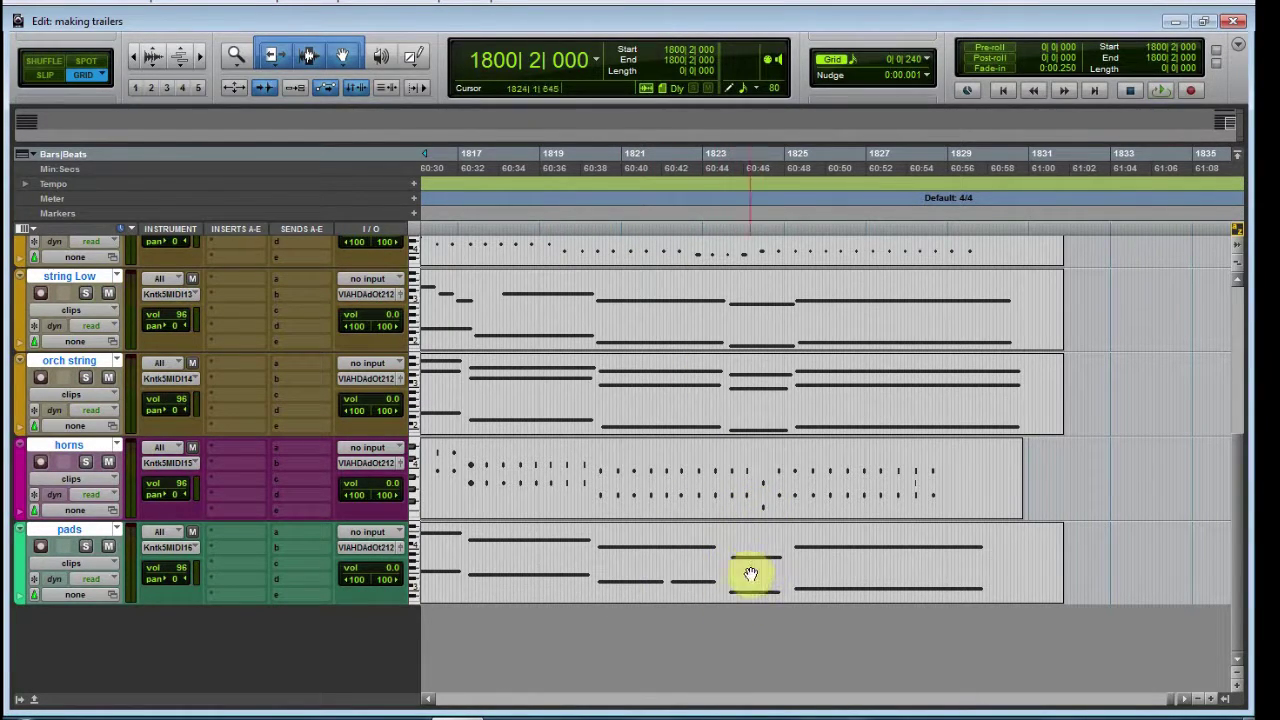
Inspect the pads clip in the MIDI editor with its notes deselected, then close it.
{"action": "double_click", "coordinate": [651, 576]}
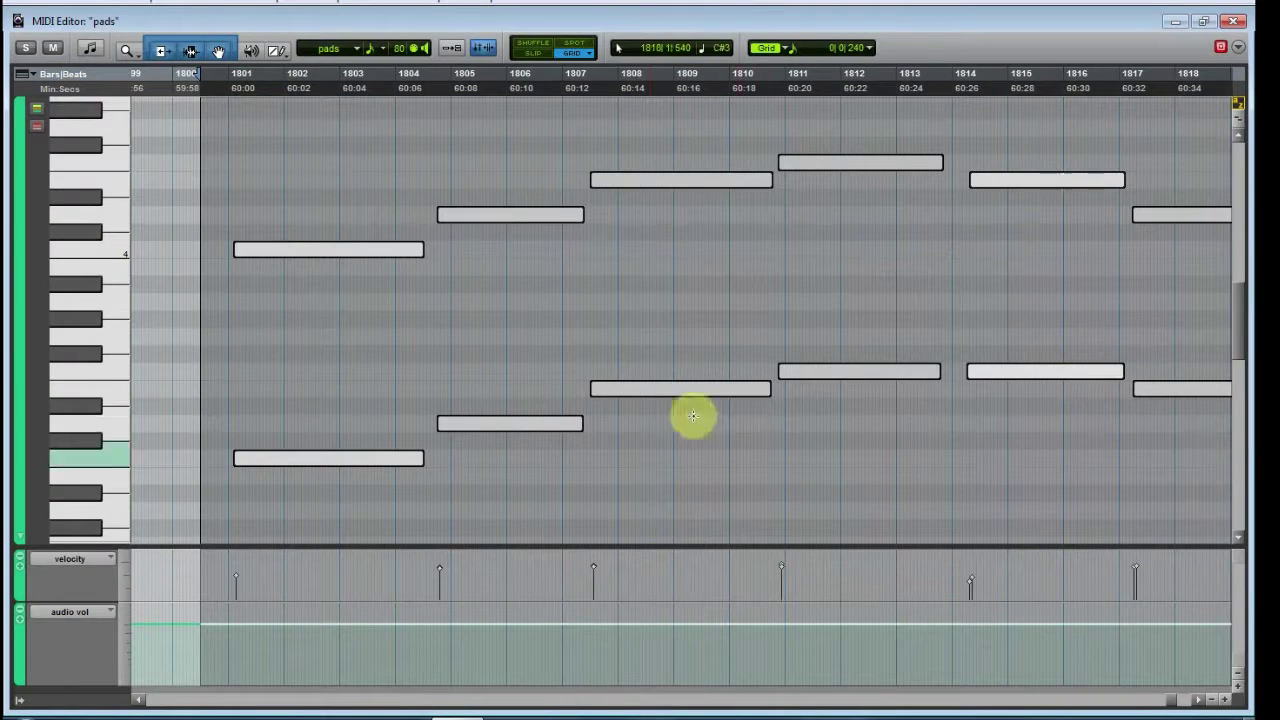
{"action": "left_click", "coordinate": [466, 468]}
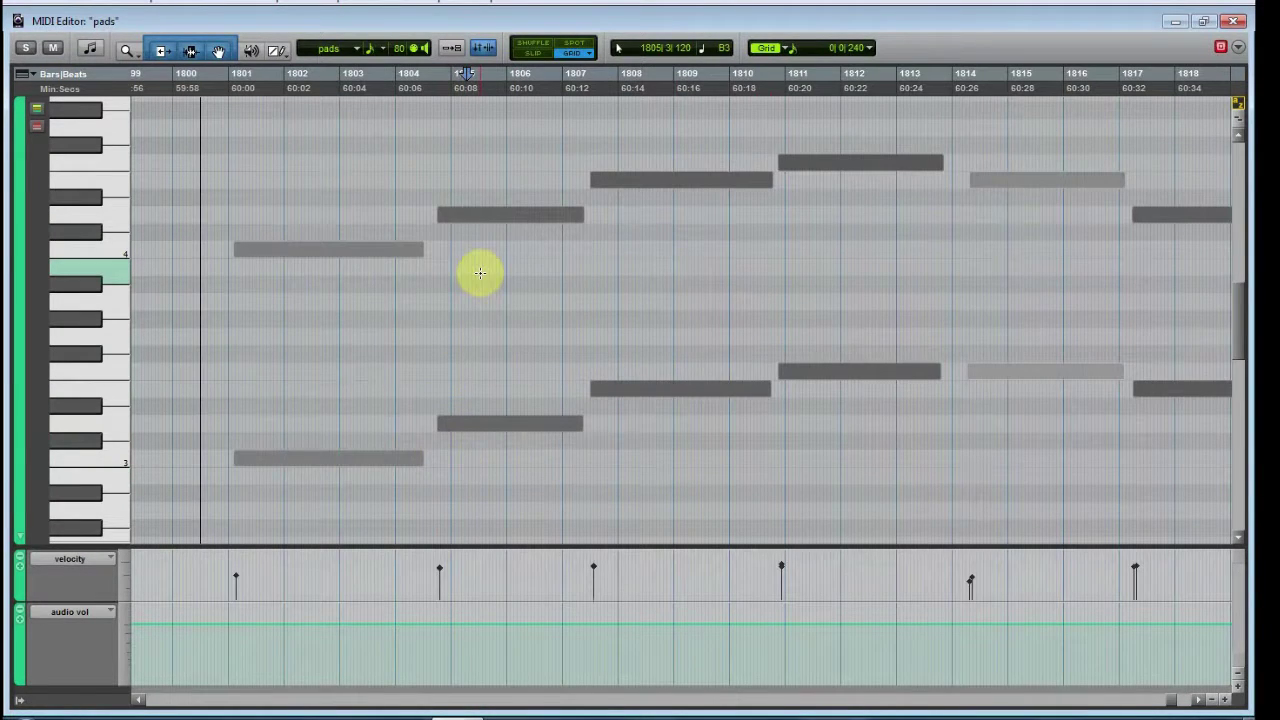
{"action": "scroll", "coordinate": [480, 272], "scroll_direction": "up", "scroll_amount": 2}
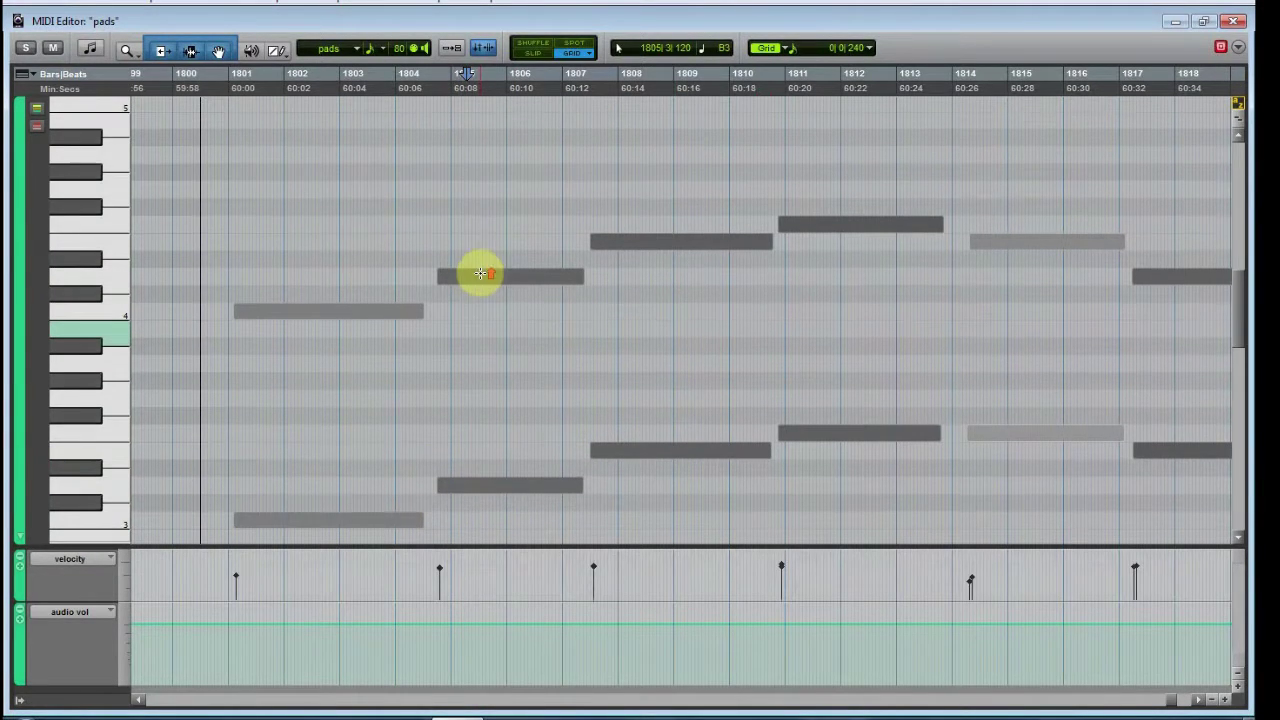
{"action": "left_click", "coordinate": [1238, 22]}
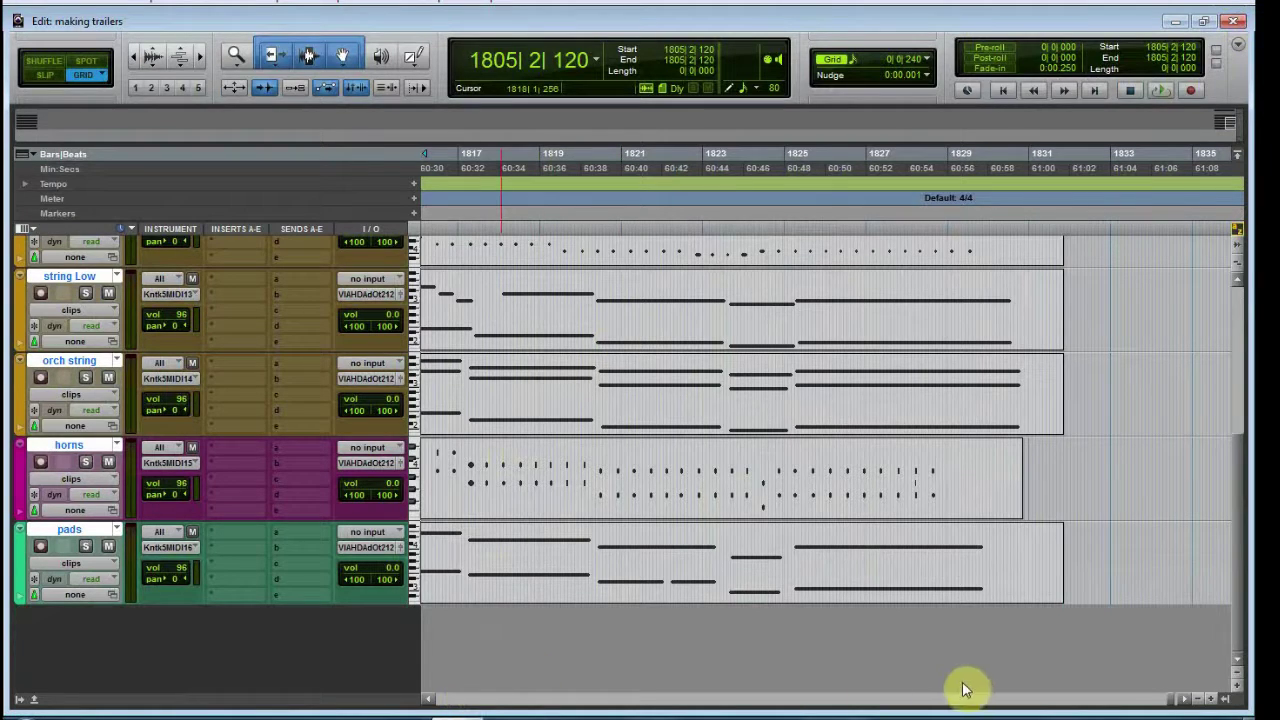
Place the edit point at 1804|2|240 and start a new marker there.
{"action": "left_click", "coordinate": [1178, 699]}
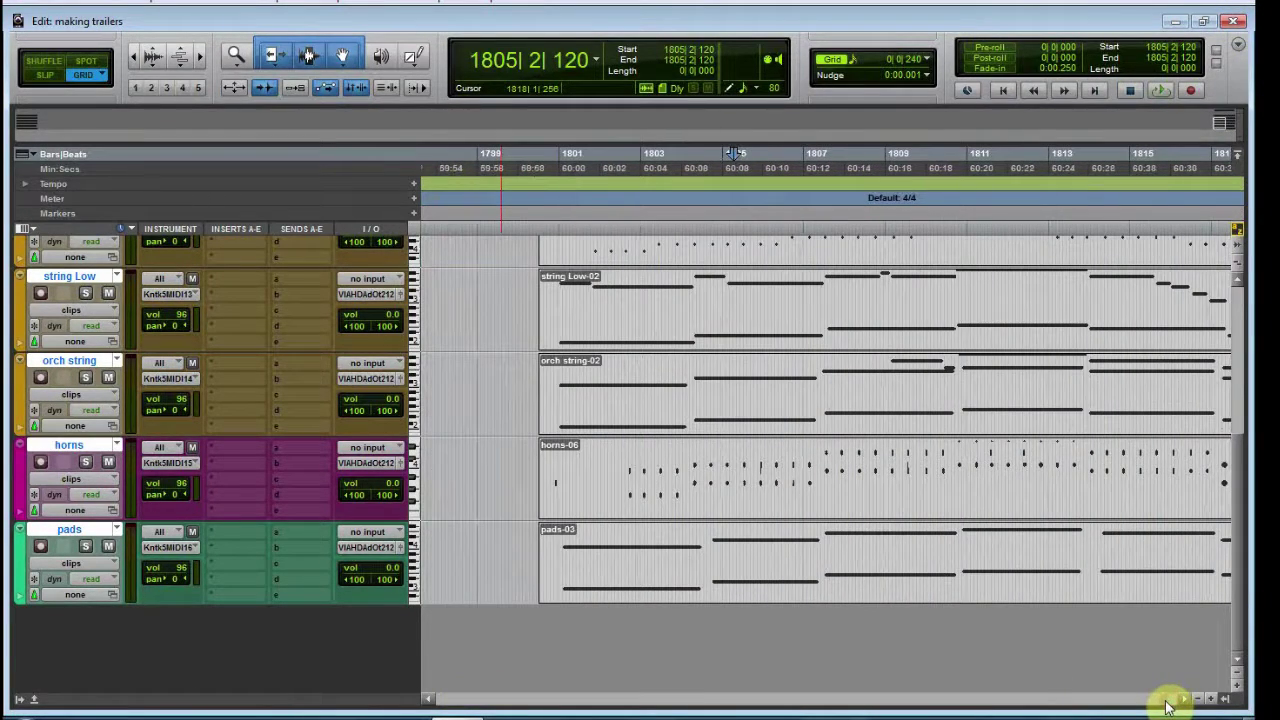
{"action": "left_click", "coordinate": [695, 227]}
{"action": "key", "text": "ctrl+]"}
{"action": "key", "text": "ctrl+]"}
{"action": "key", "text": "ctrl+]"}
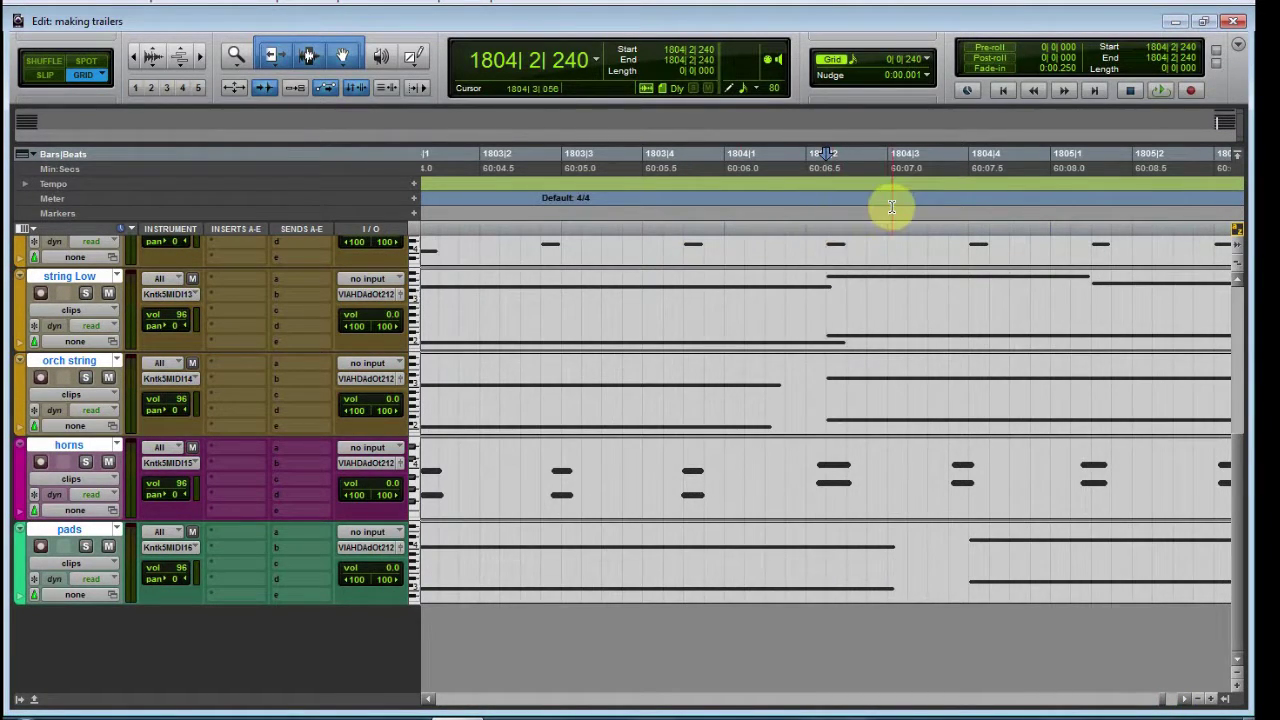
{"action": "key", "text": "ctrl+["}
{"action": "key", "text": "ctrl+["}
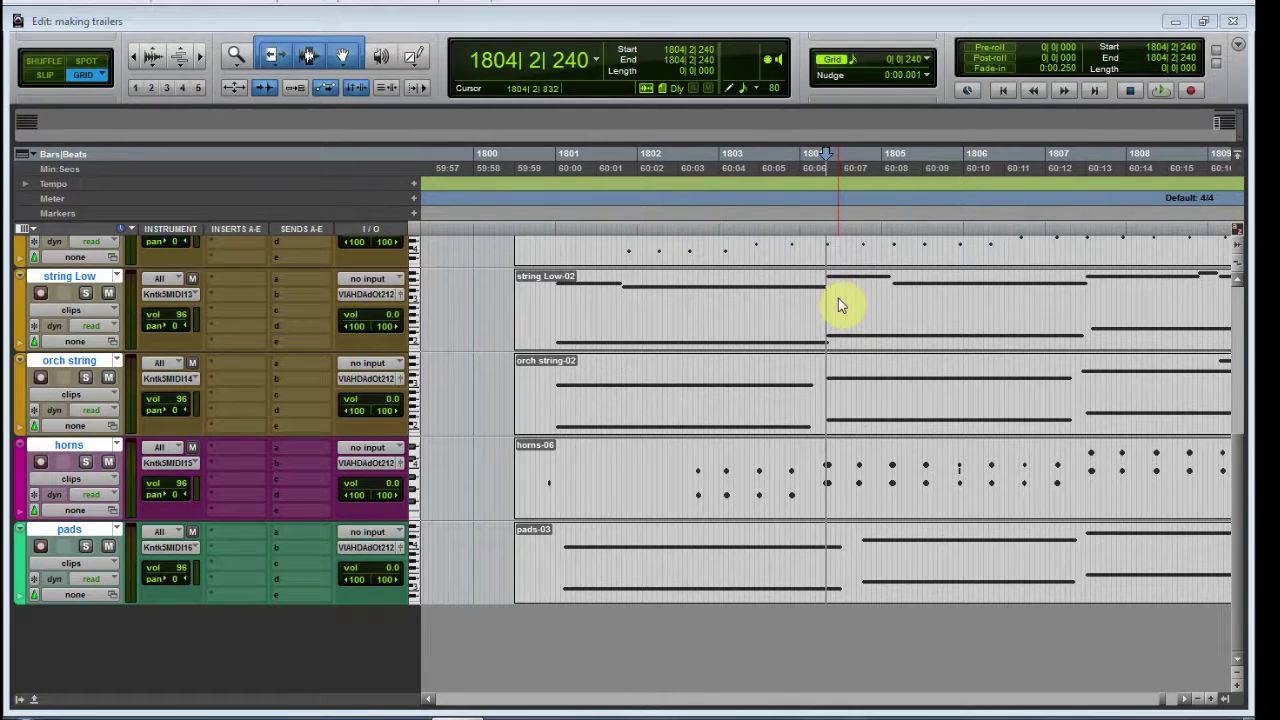
{"action": "key", "text": "KP_Enter"}
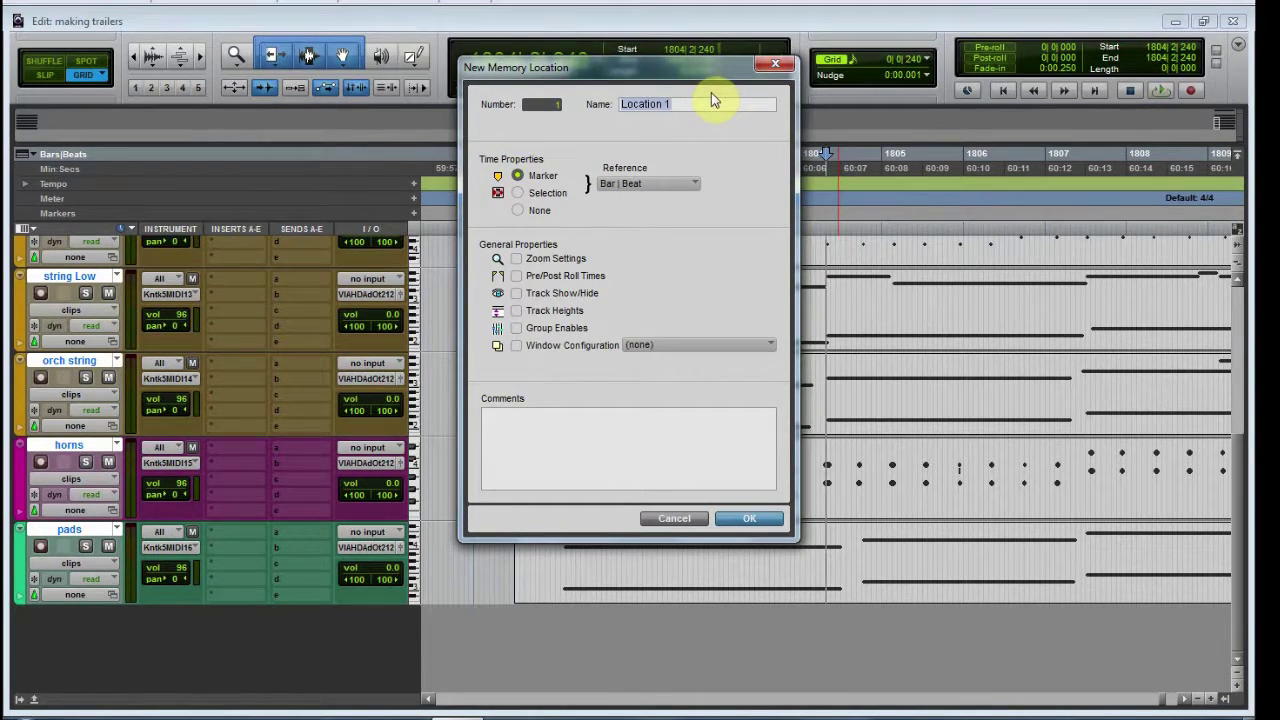
Name the new marker 'note 2 beg' and confirm it.
{"action": "type", "text": "note 2 beg"}
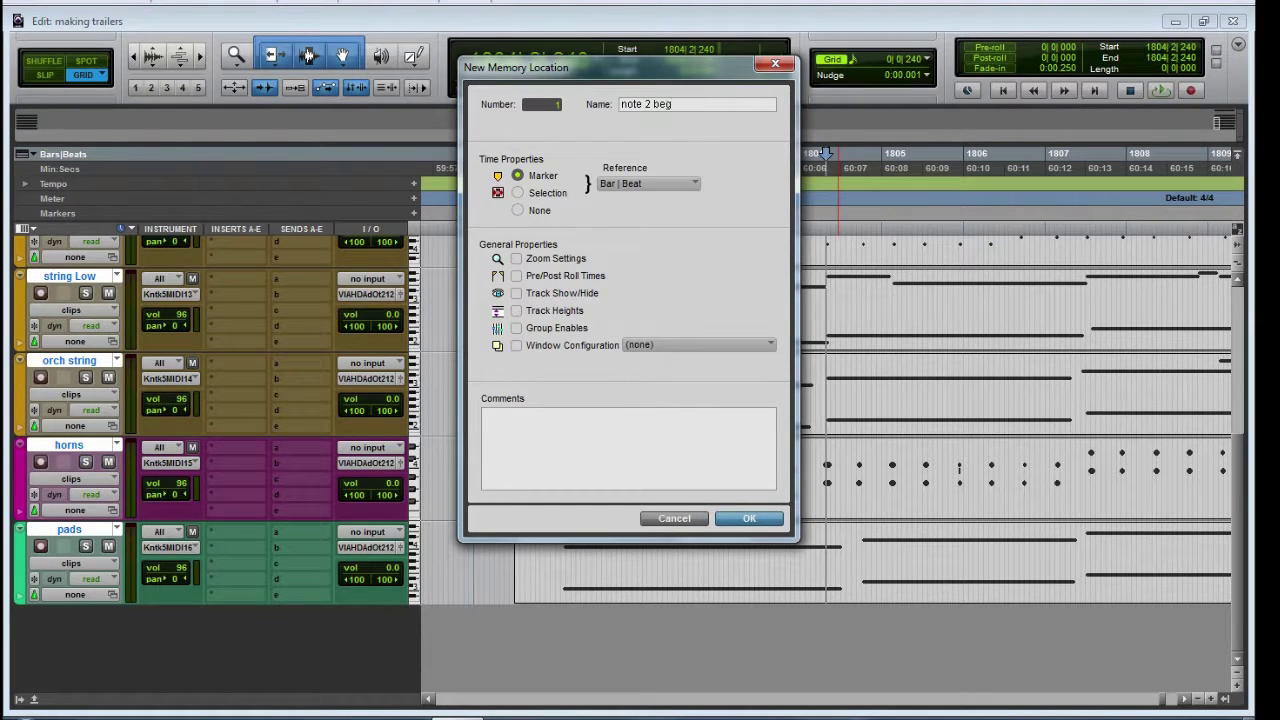
{"action": "key", "text": "Return"}
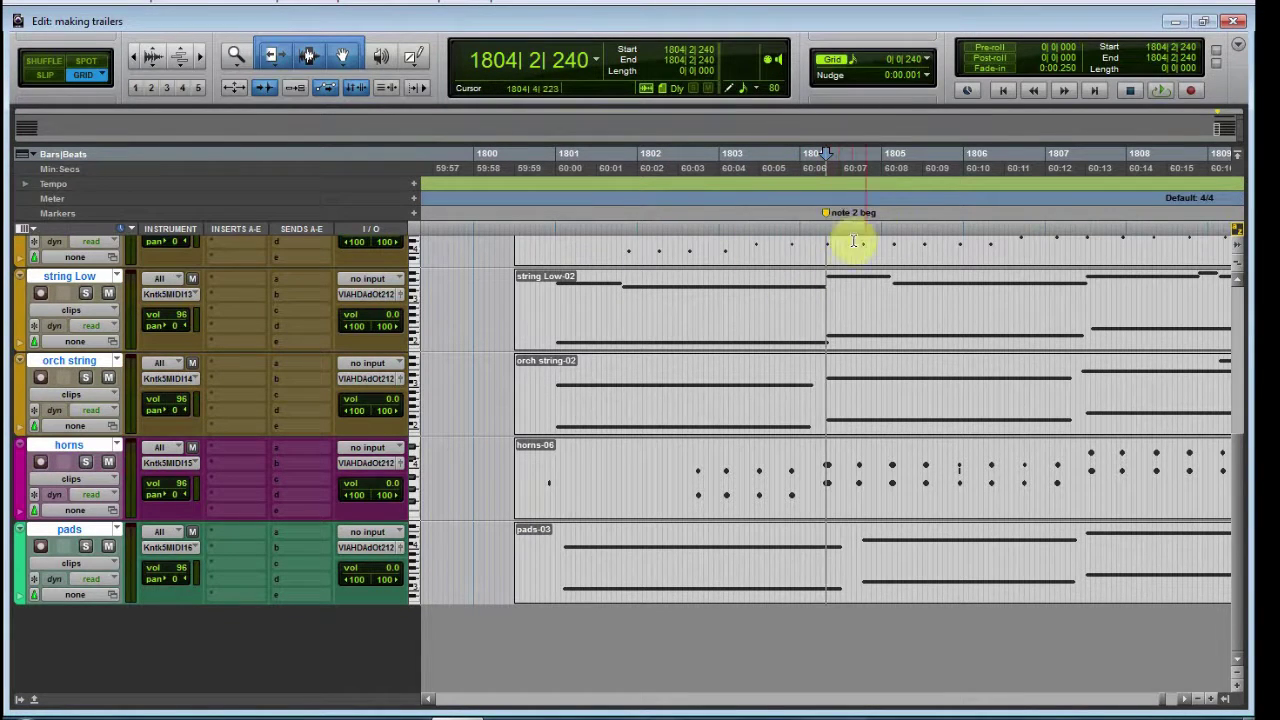
{"action": "key", "text": "ctrl+]"}
{"action": "key", "text": "ctrl+]"}
{"action": "key", "text": "ctrl+]"}
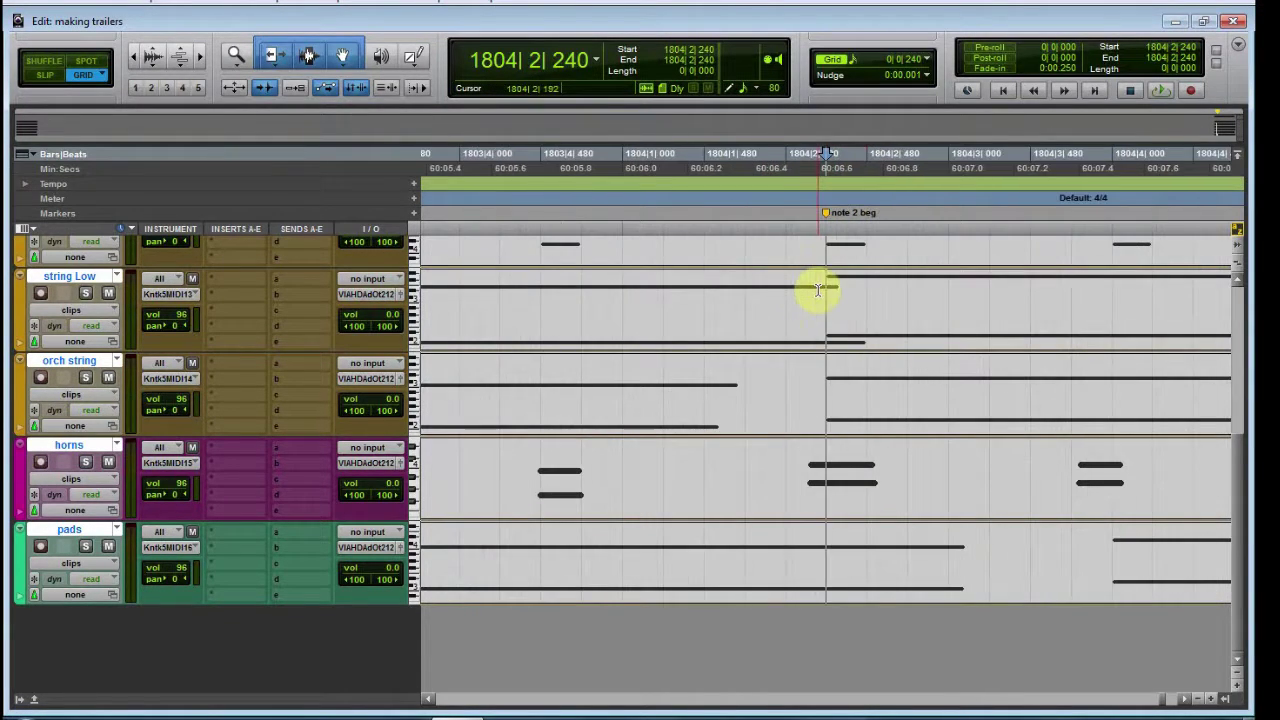
{"action": "double_click", "coordinate": [771, 337]}
{"action": "key", "text": "ctrl+["}
{"action": "key", "text": "ctrl+["}
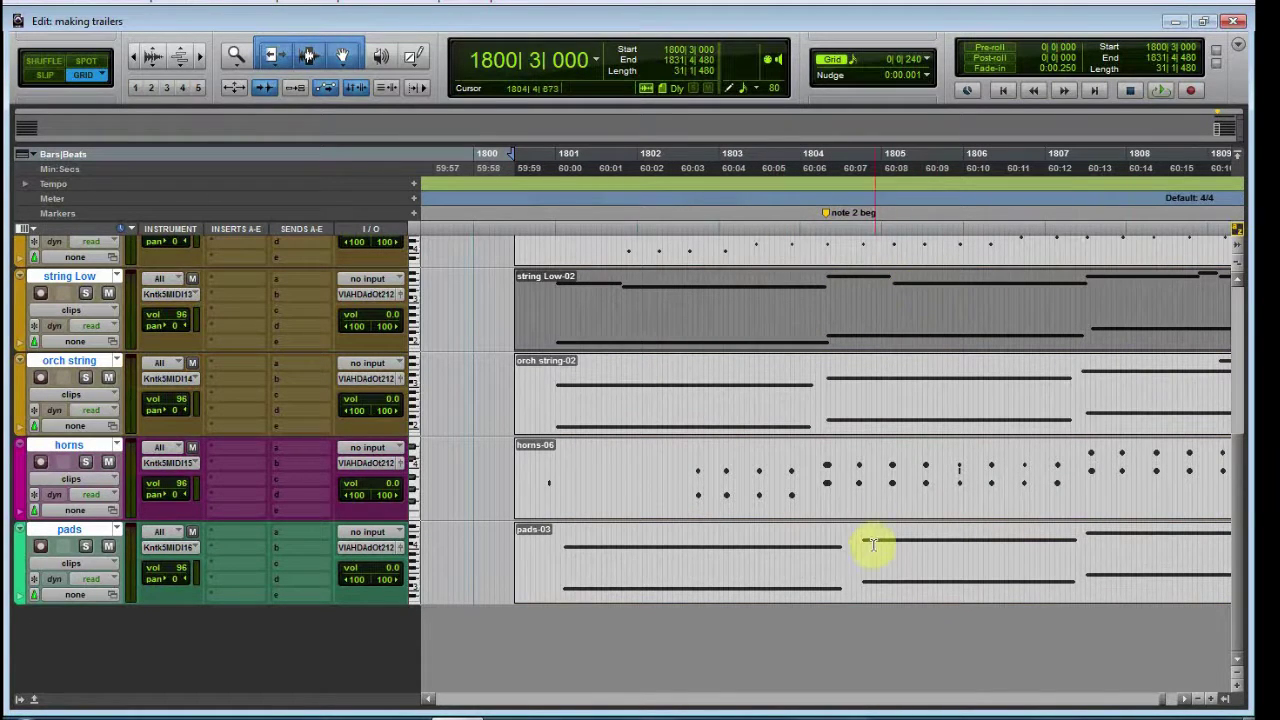
{"action": "double_click", "coordinate": [827, 583]}
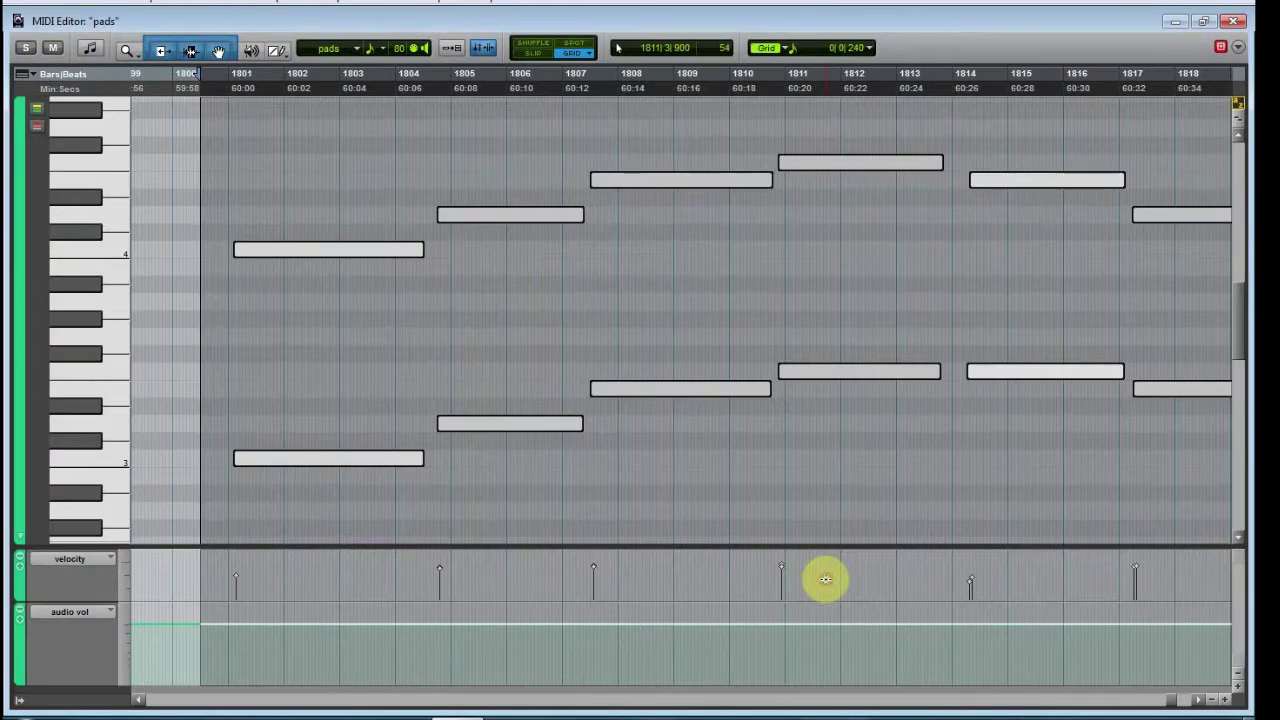
{"action": "left_click", "coordinate": [726, 294]}
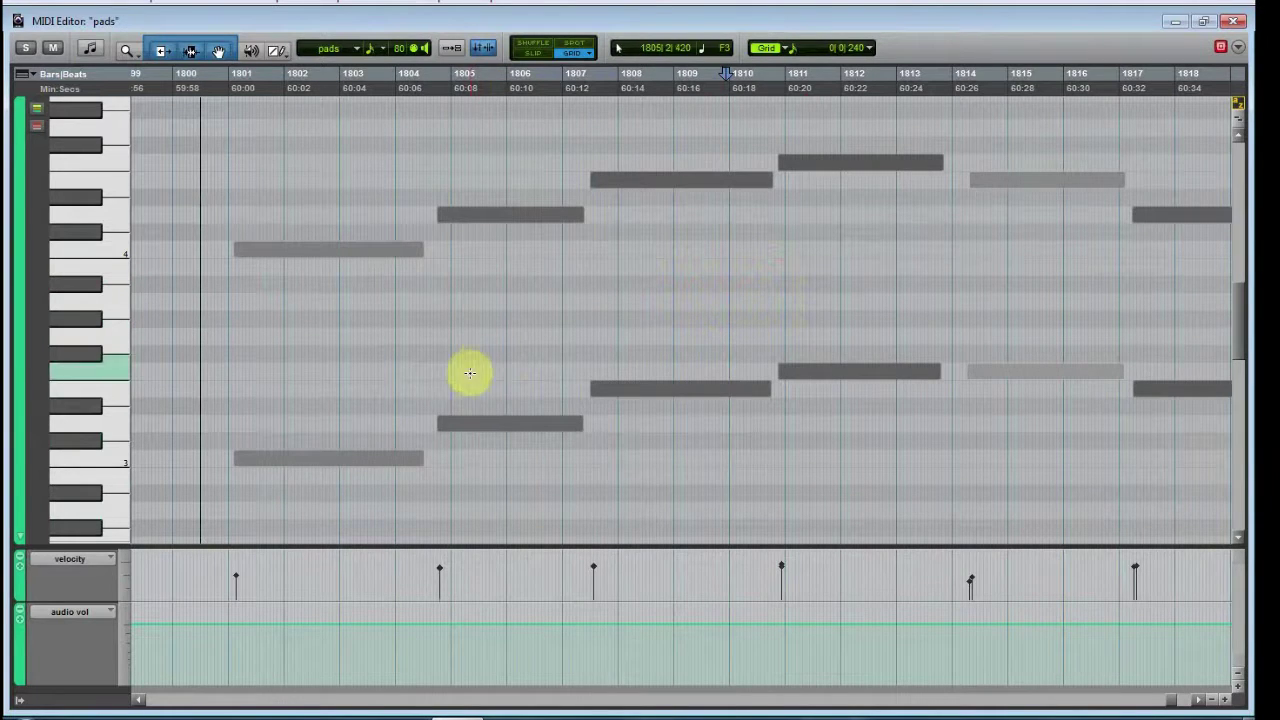
{"action": "left_click", "coordinate": [407, 370]}
{"action": "key", "text": "ctrl+]"}
{"action": "key", "text": "ctrl+]"}
{"action": "key", "text": "ctrl+]"}
{"action": "key", "text": "ctrl+]"}
{"action": "key", "text": "ctrl+["}
{"action": "key", "text": "ctrl+["}
{"action": "key", "text": "ctrl+["}
{"action": "key", "text": "ctrl+["}
{"action": "key", "text": "ctrl+["}
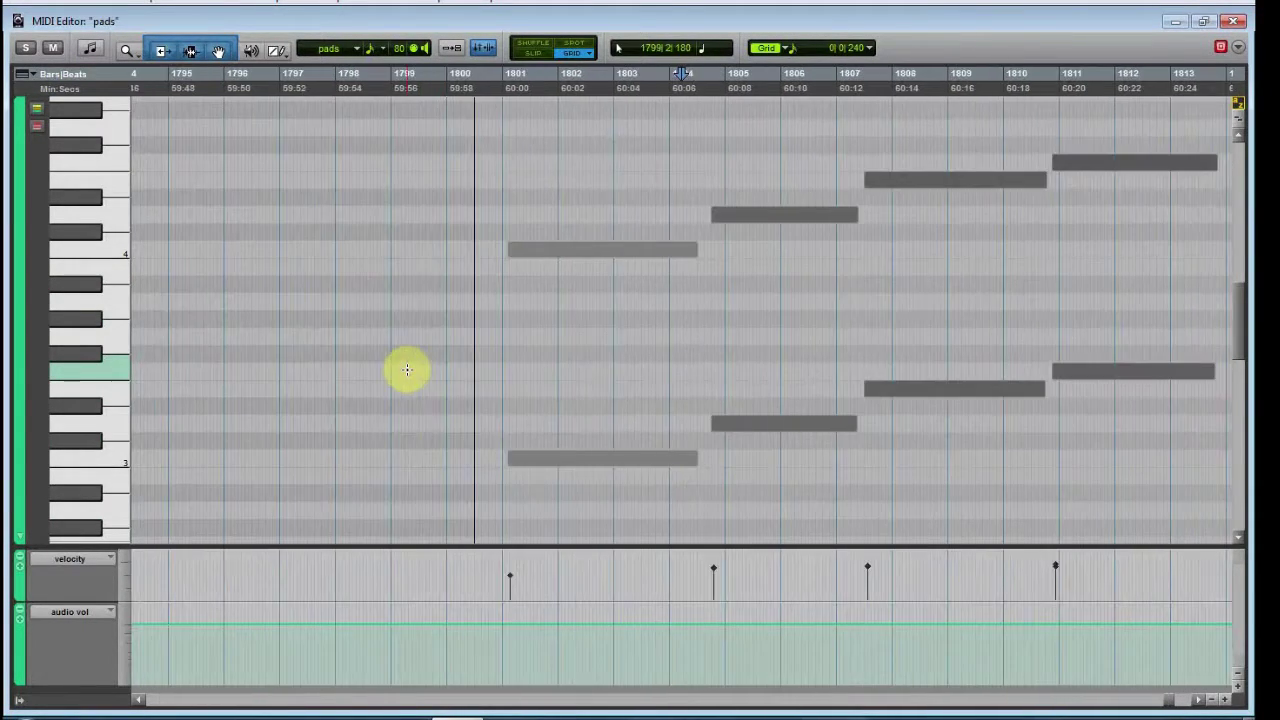
{"action": "left_click", "coordinate": [1235, 22]}
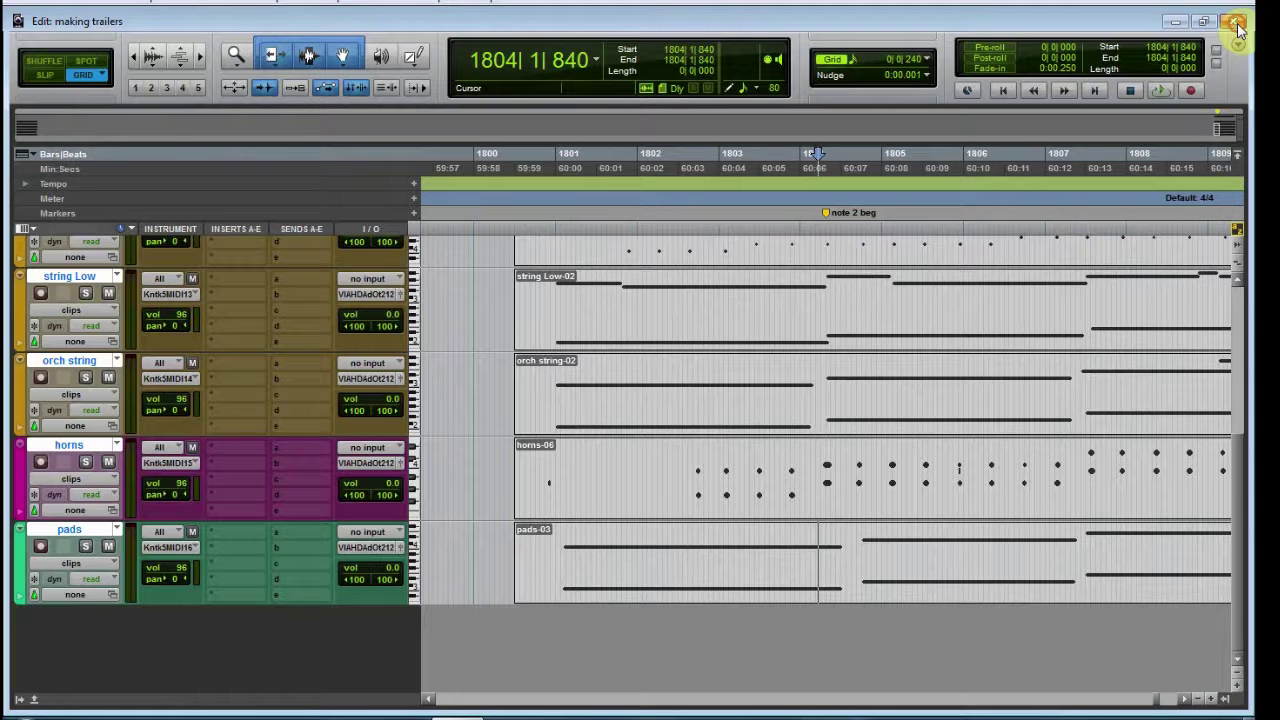
{"action": "left_click", "coordinate": [827, 232]}
{"action": "key", "text": "ctrl+]"}
{"action": "key", "text": "ctrl+]"}
{"action": "key", "text": "ctrl+]"}
{"action": "key", "text": "ctrl+]"}
{"action": "key", "text": "ctrl+]"}
{"action": "key", "text": "ctrl+]"}
{"action": "key", "text": "ctrl+]"}
{"action": "key", "text": "ctrl+]"}
{"action": "key", "text": "ctrl+]"}
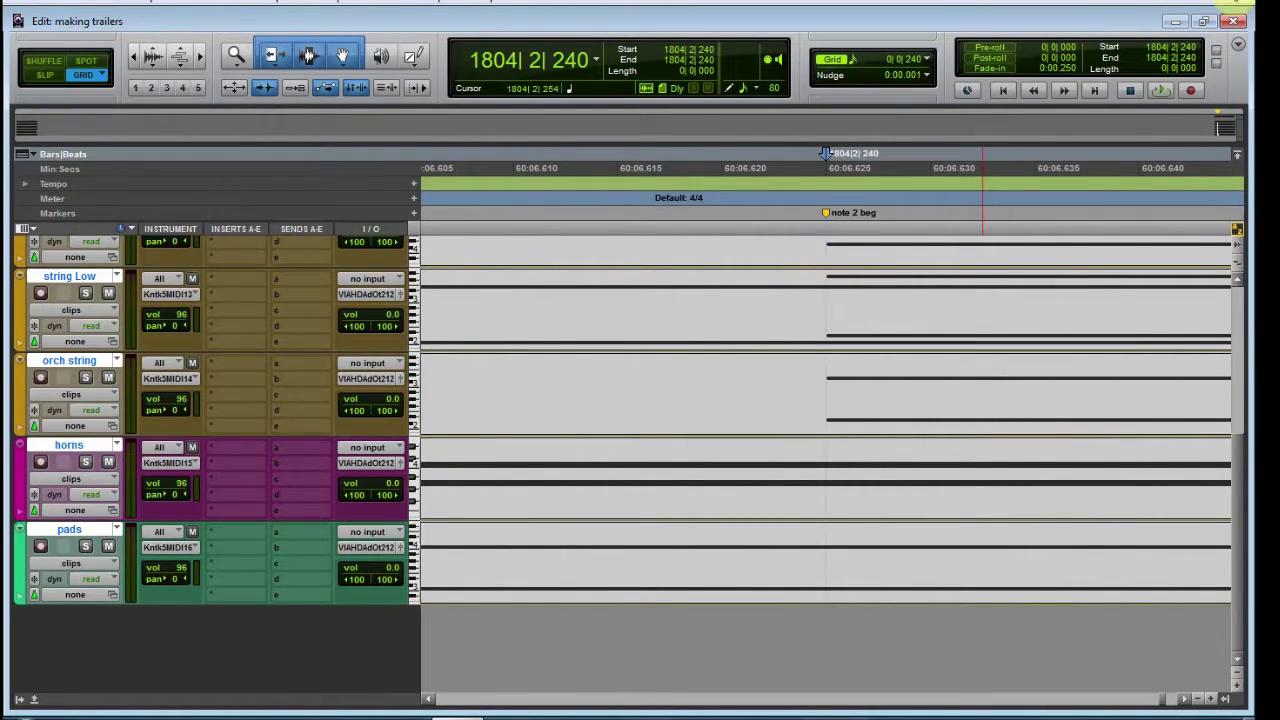
{"action": "key", "text": "ctrl+["}
{"action": "key", "text": "ctrl+["}
{"action": "key", "text": "ctrl+["}
{"action": "key", "text": "ctrl+["}
{"action": "key", "text": "ctrl+["}
{"action": "key", "text": "ctrl+["}
{"action": "key", "text": "ctrl+["}
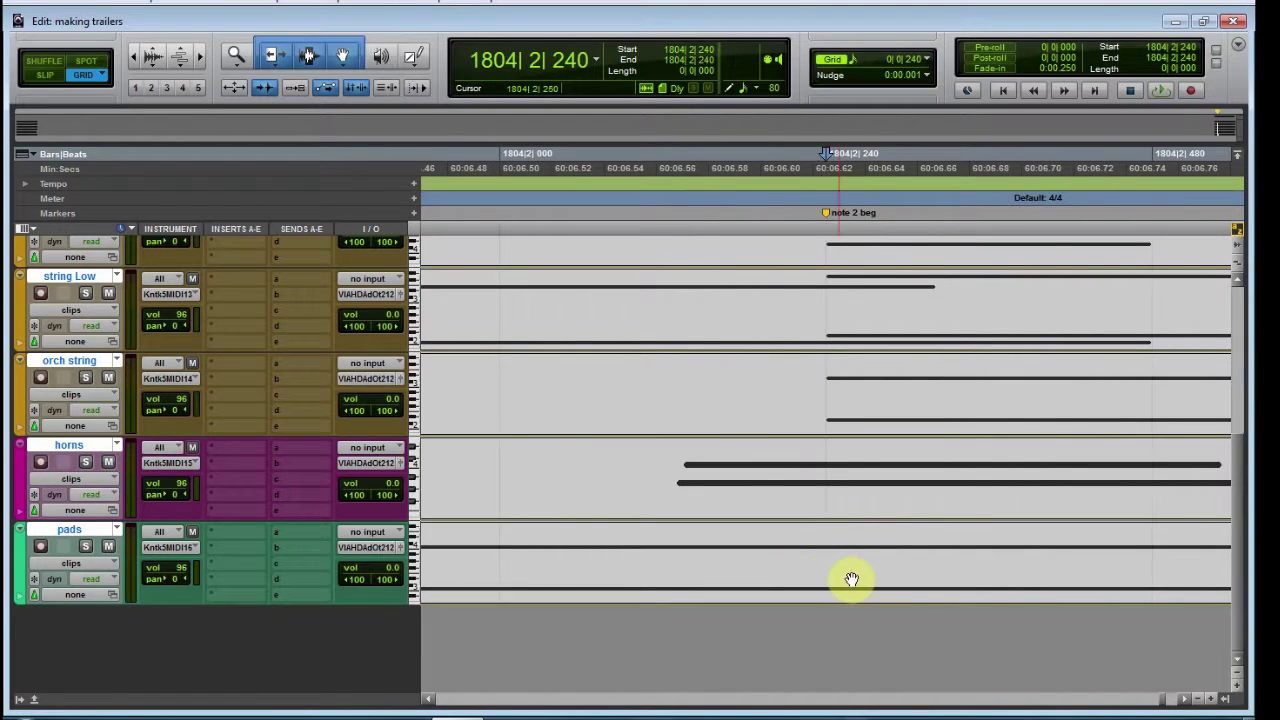
In the pads MIDI editor, drag the second note pair's starts back to around 1804|3.
{"action": "double_click", "coordinate": [843, 581]}
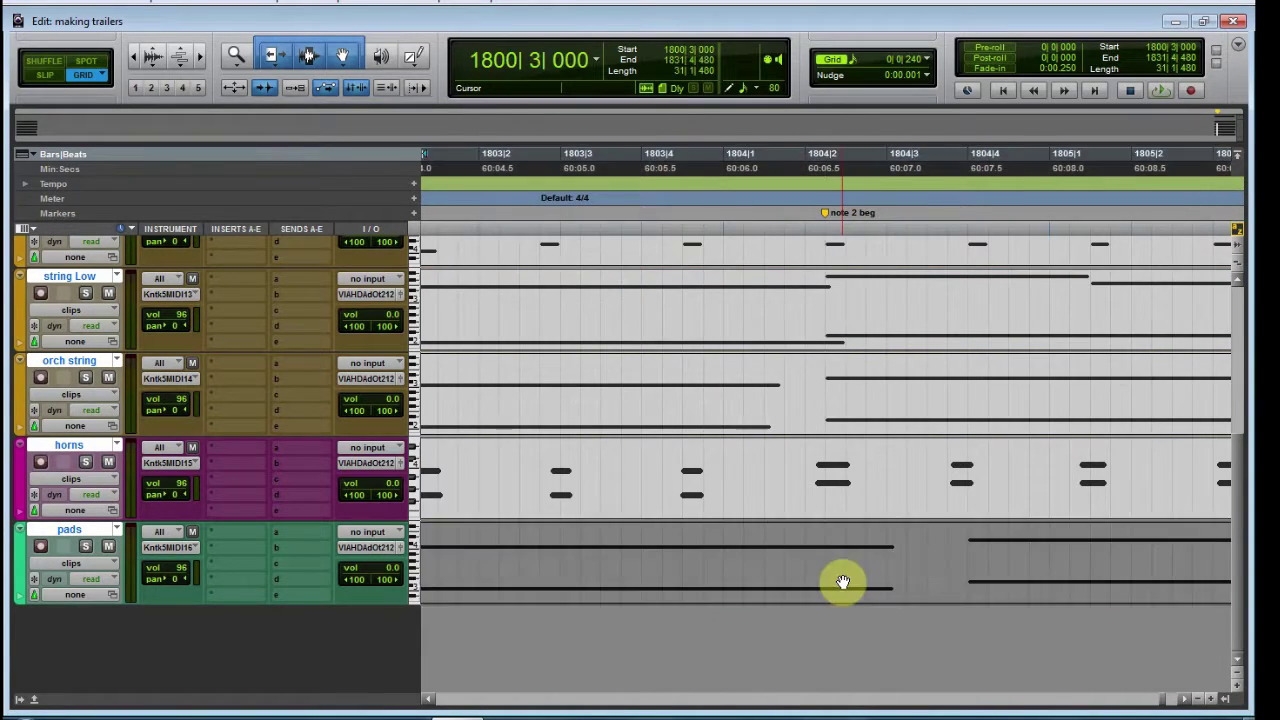
{"action": "key", "text": "ctrl+]"}
{"action": "key", "text": "ctrl+]"}
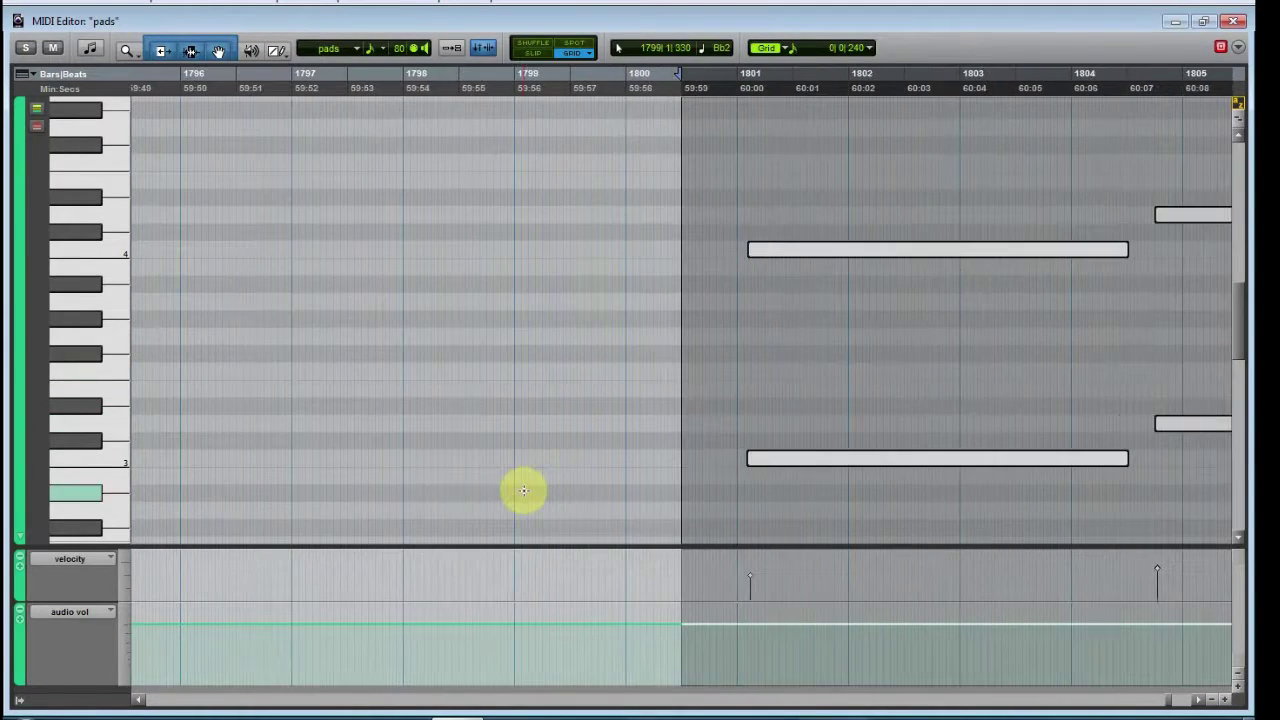
{"action": "left_click", "coordinate": [1172, 468]}
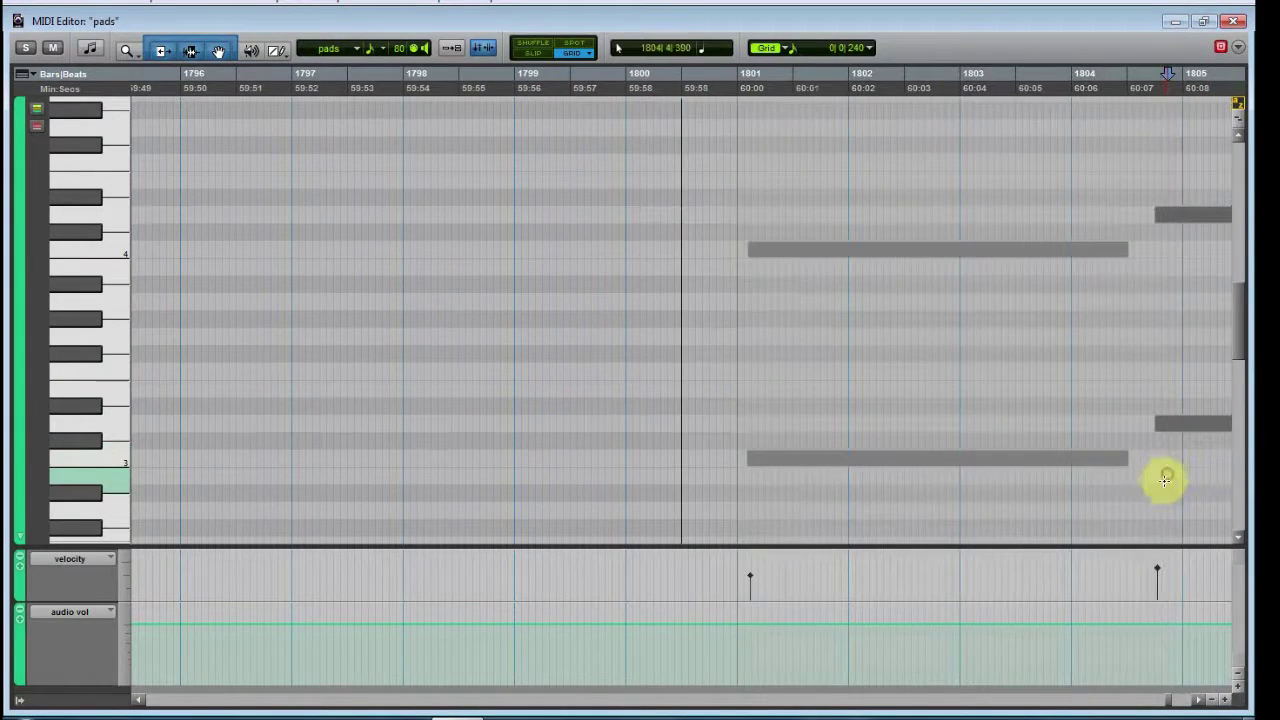
{"action": "key", "text": "ctrl+]"}
{"action": "key", "text": "ctrl+]"}
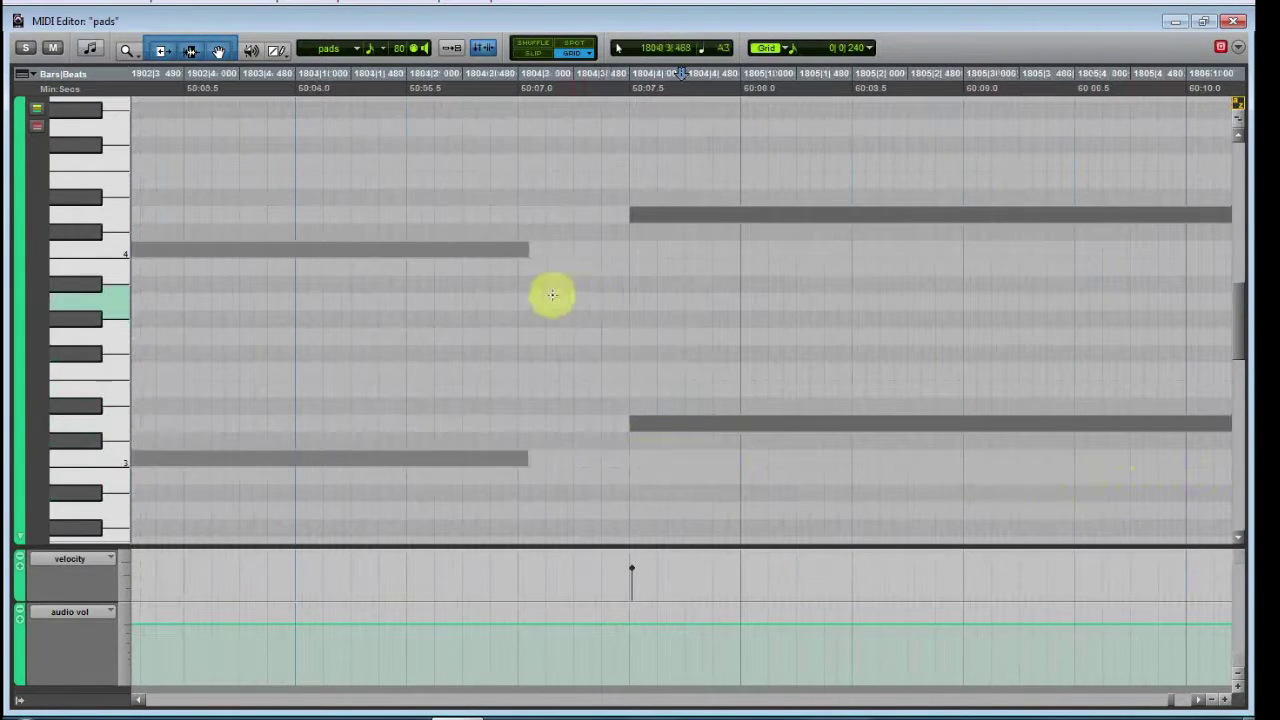
{"action": "left_click_drag", "start_coordinate": [677, 166], "coordinate": [609, 468]}
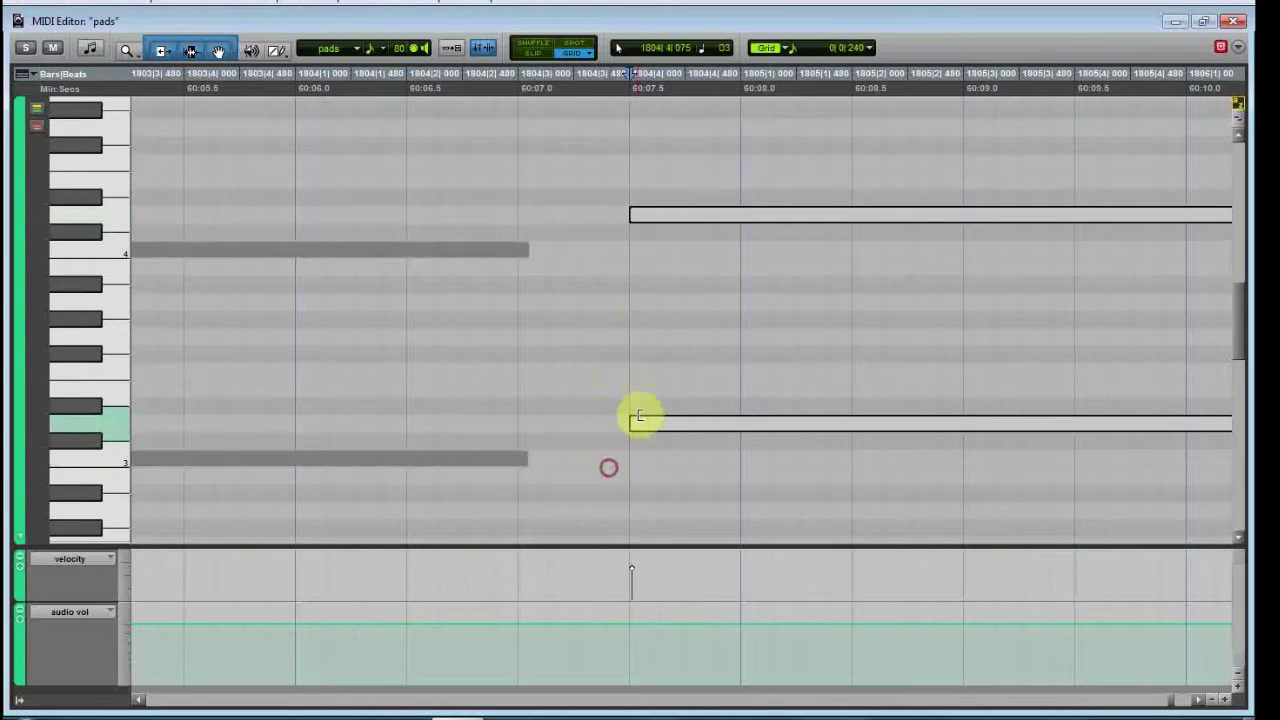
{"action": "left_click_drag", "start_coordinate": [634, 424], "coordinate": [502, 424]}
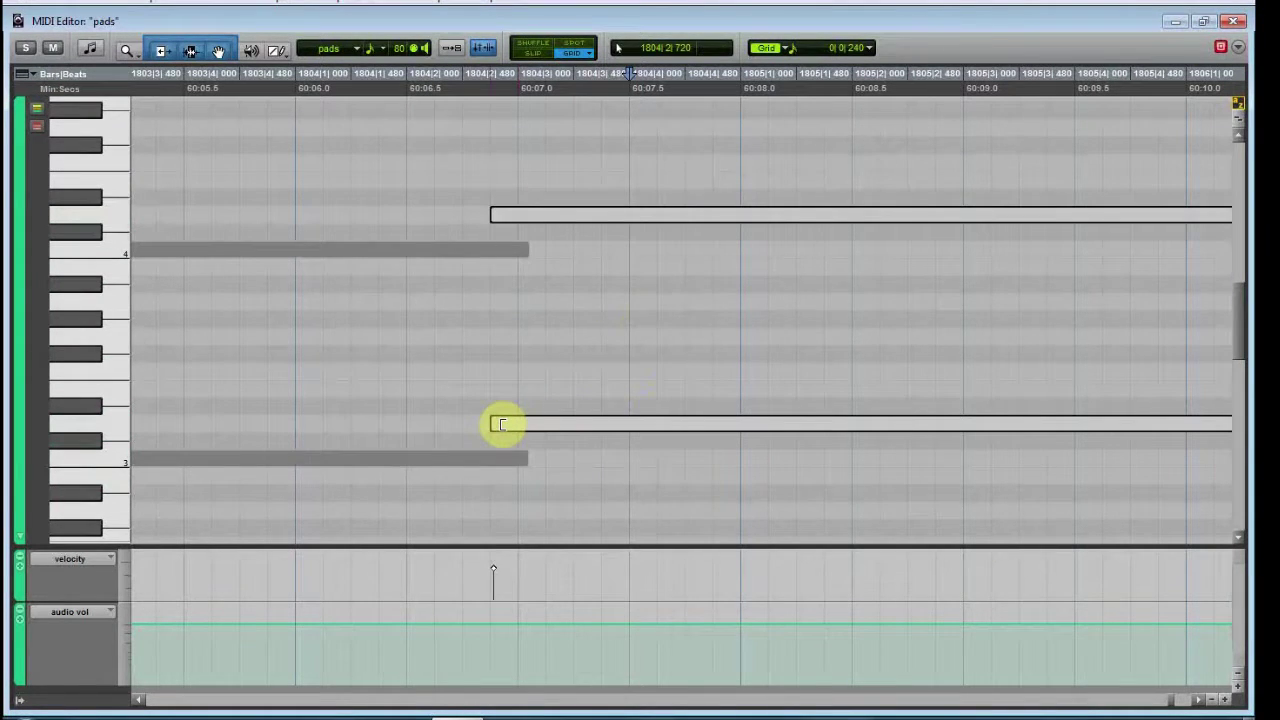
{"action": "key", "text": "r"}
{"action": "key", "text": "r"}
{"action": "key", "text": "r"}
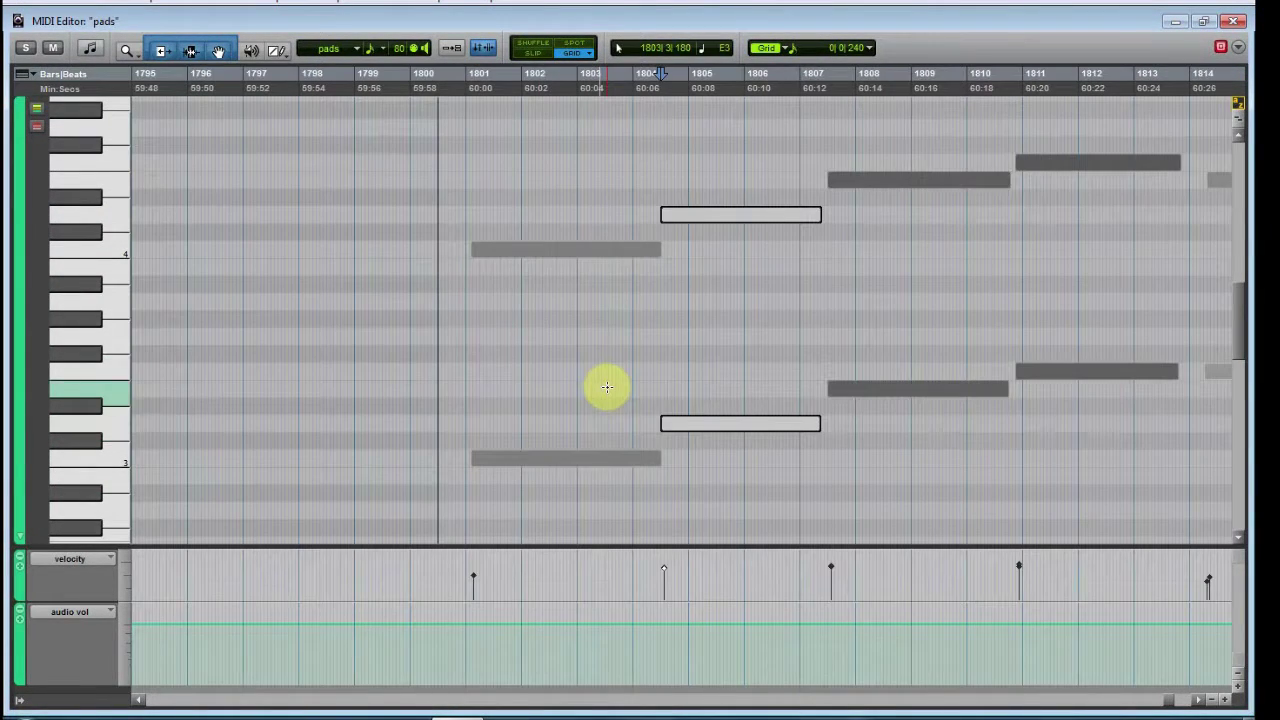
{"action": "left_click", "coordinate": [1233, 22]}
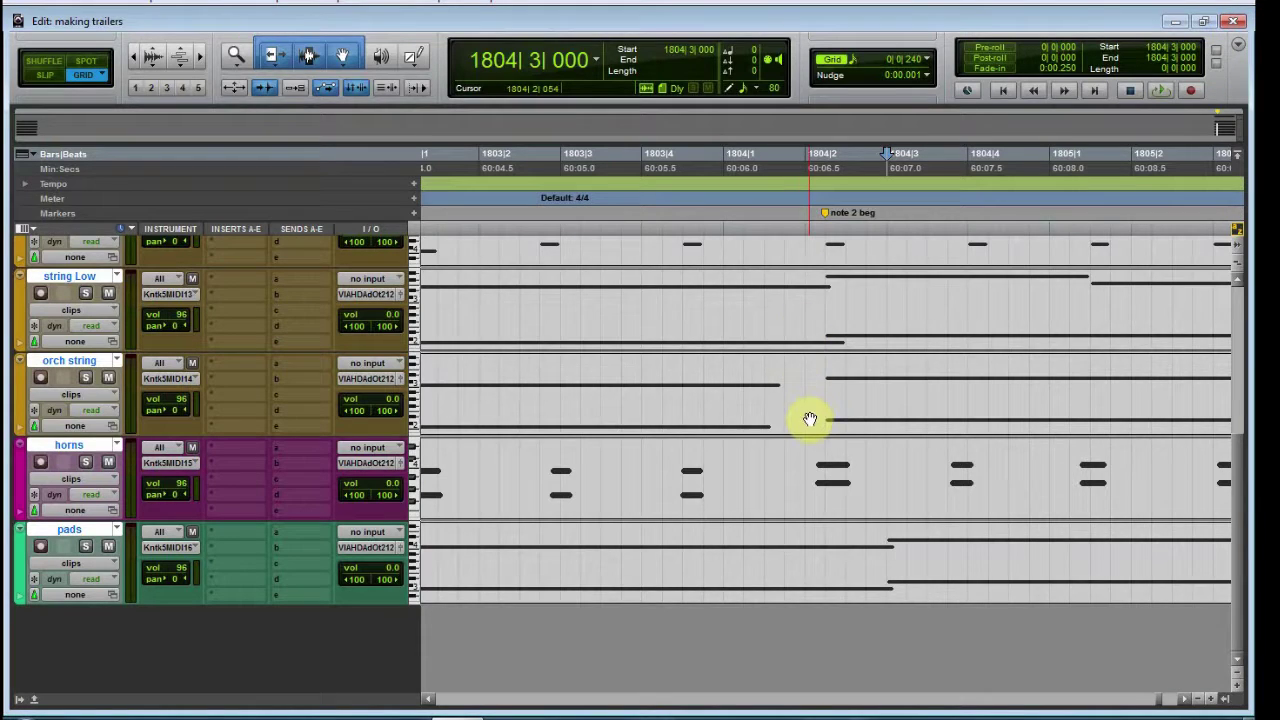
Check the pads notes against the 'note 2 beg' marker at several zoom levels.
{"action": "left_click", "coordinate": [823, 235]}
{"action": "key", "text": "t"}
{"action": "key", "text": "t"}
{"action": "key", "text": "t"}
{"action": "key", "text": "t"}
{"action": "key", "text": "t"}
{"action": "key", "text": "r"}
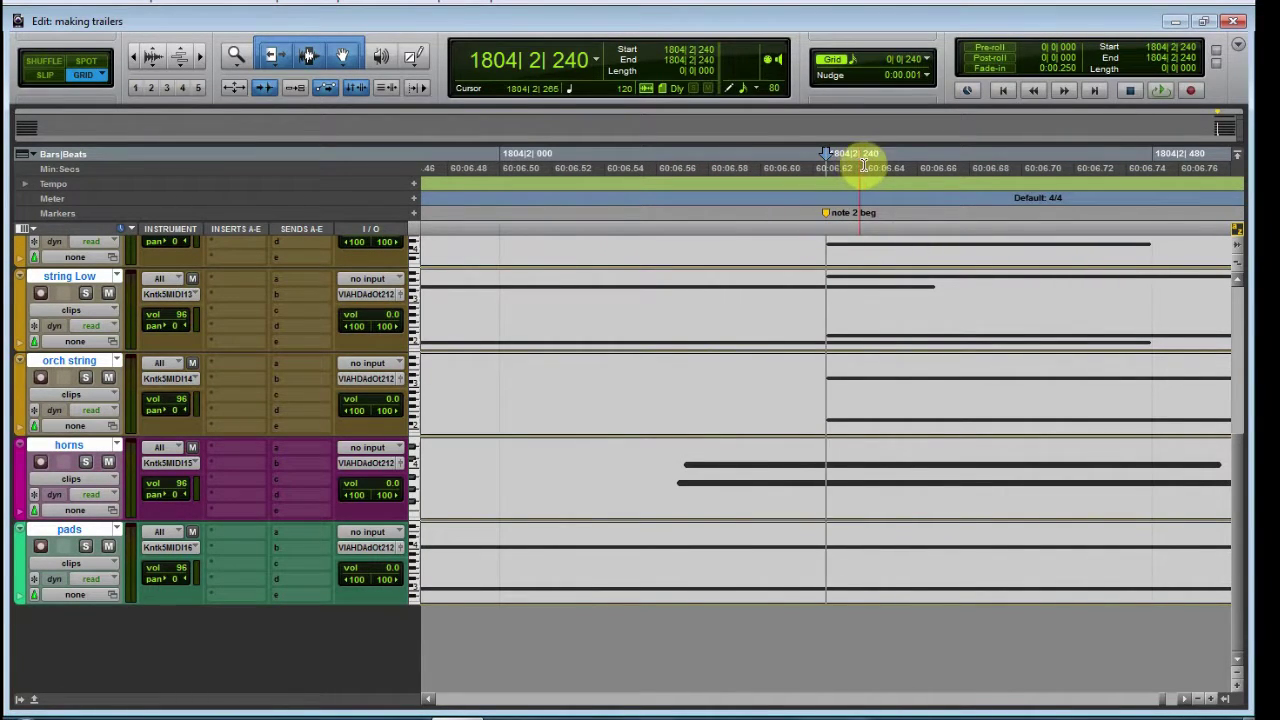
{"action": "key", "text": "r"}
{"action": "key", "text": "r"}
{"action": "key", "text": "r"}
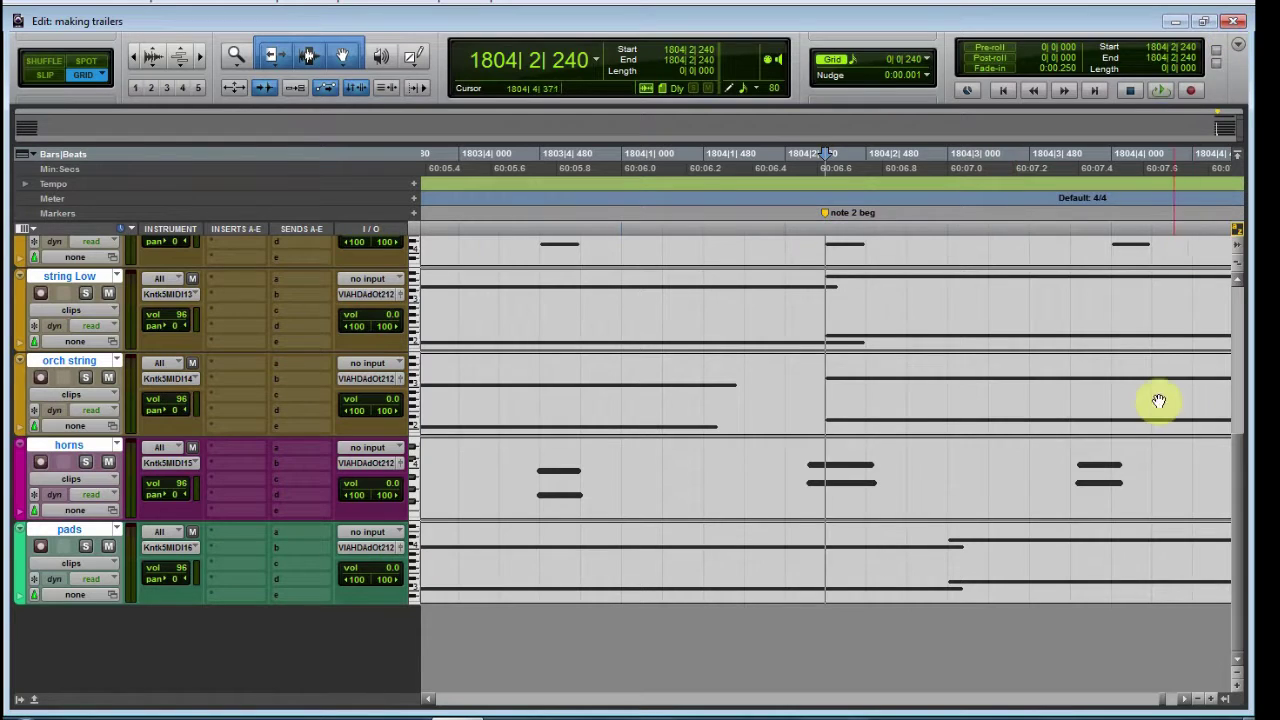
{"action": "double_click", "coordinate": [975, 570]}
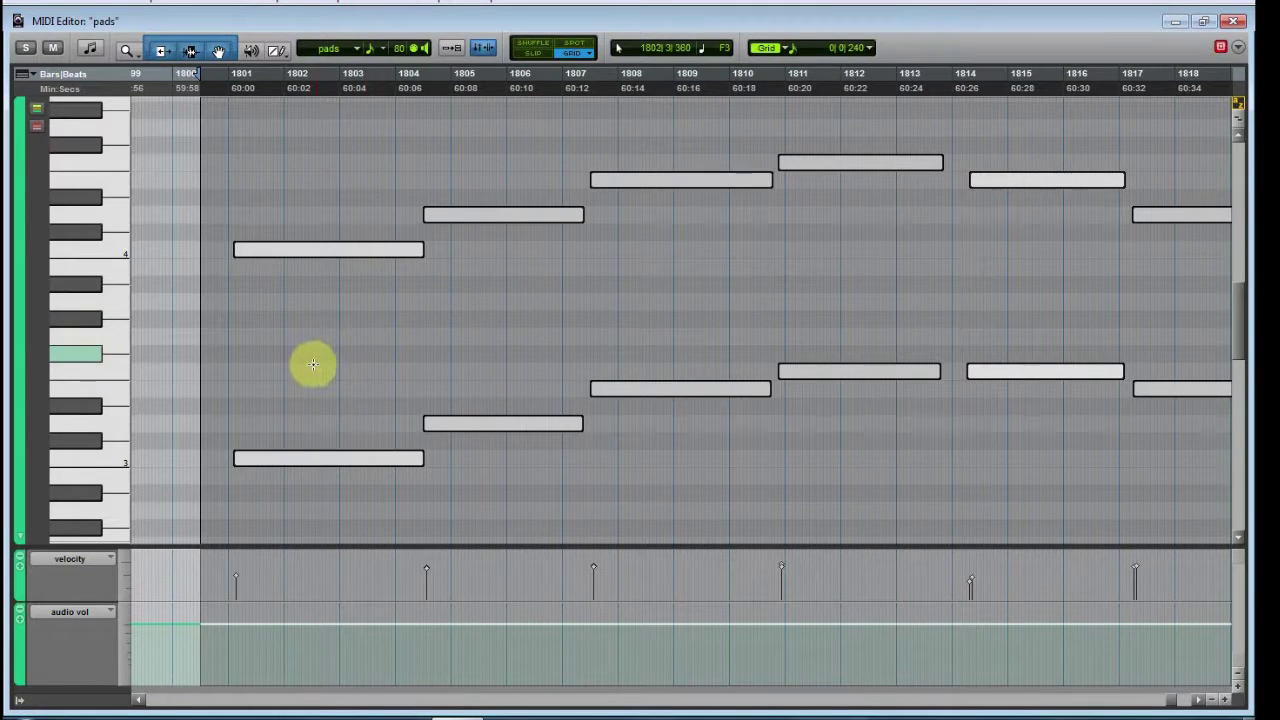
{"action": "scroll", "coordinate": [320, 364], "scroll_direction": "up", "scroll_amount": 10}
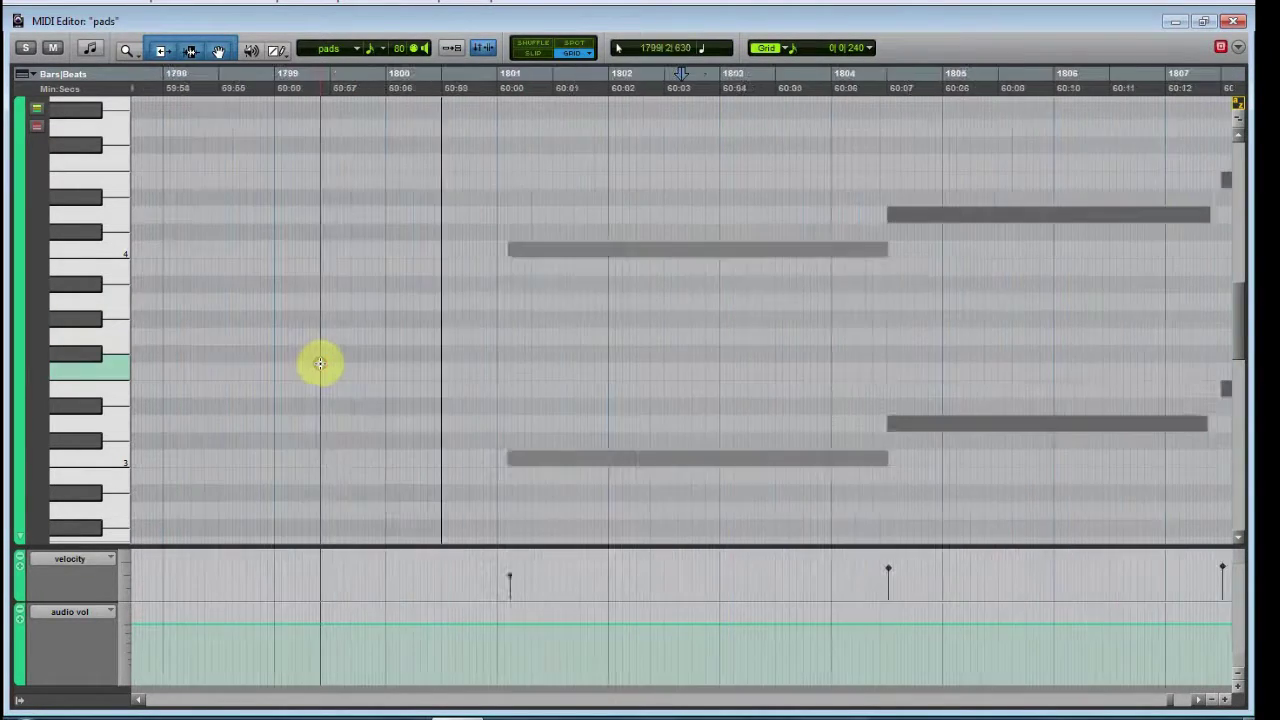
{"action": "left_click", "coordinate": [1233, 23]}
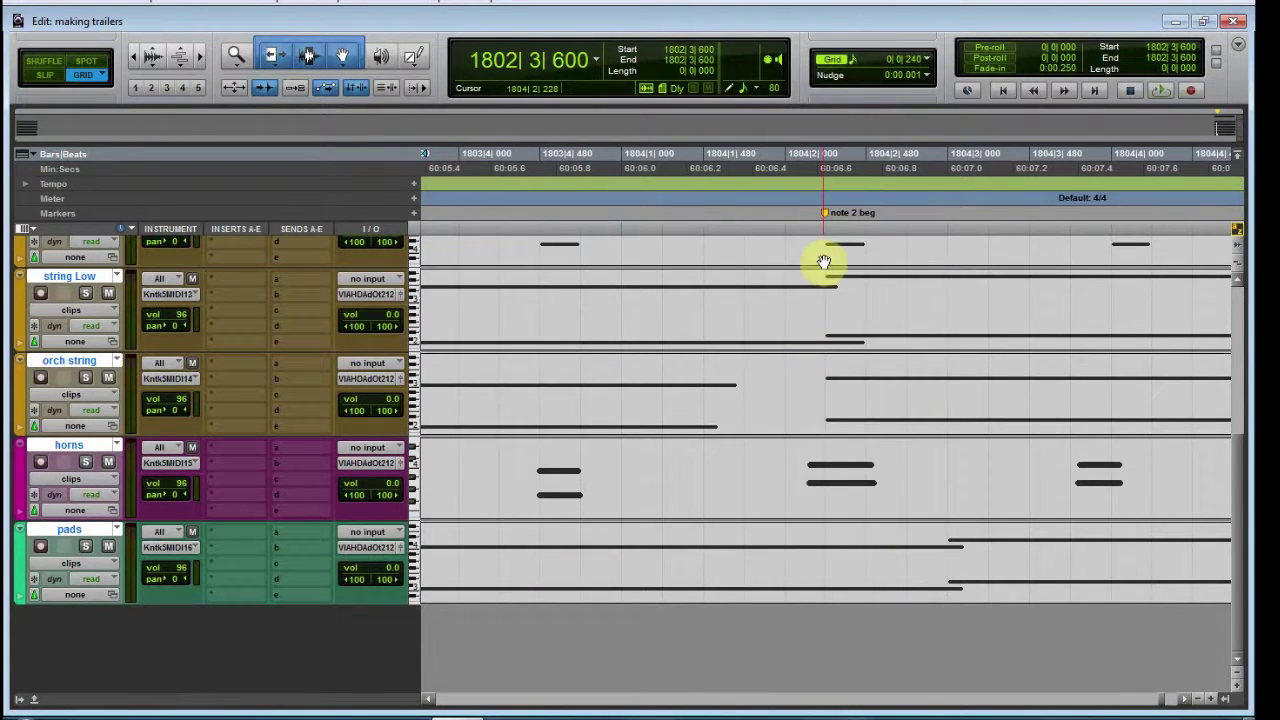
Jump to 'note 2 beg', adjust the zoom, and reopen the pads clip for editing.
{"action": "left_click", "coordinate": [824, 216]}
{"action": "key", "text": "ctrl+bracketright"}
{"action": "key", "text": "ctrl+bracketright"}
{"action": "key", "text": "ctrl+bracketright"}
{"action": "key", "text": "ctrl+bracketright"}
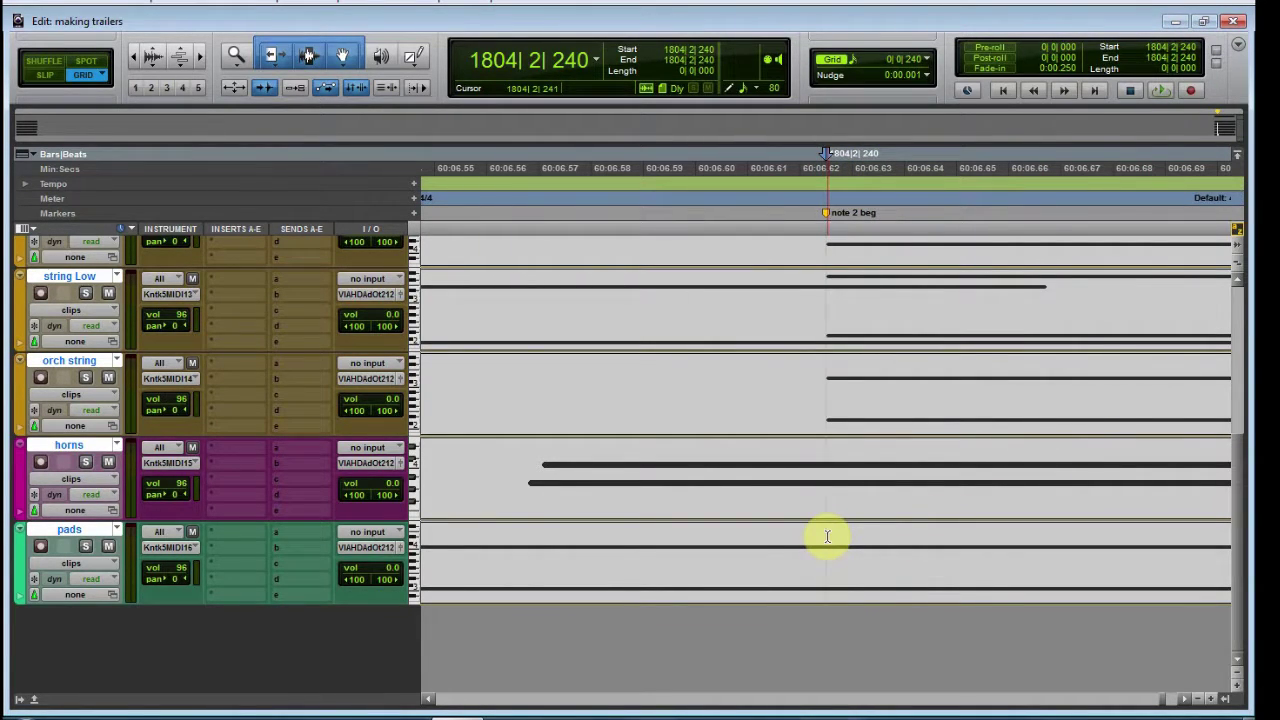
{"action": "key", "text": "r"}
{"action": "key", "text": "r"}
{"action": "key", "text": "r"}
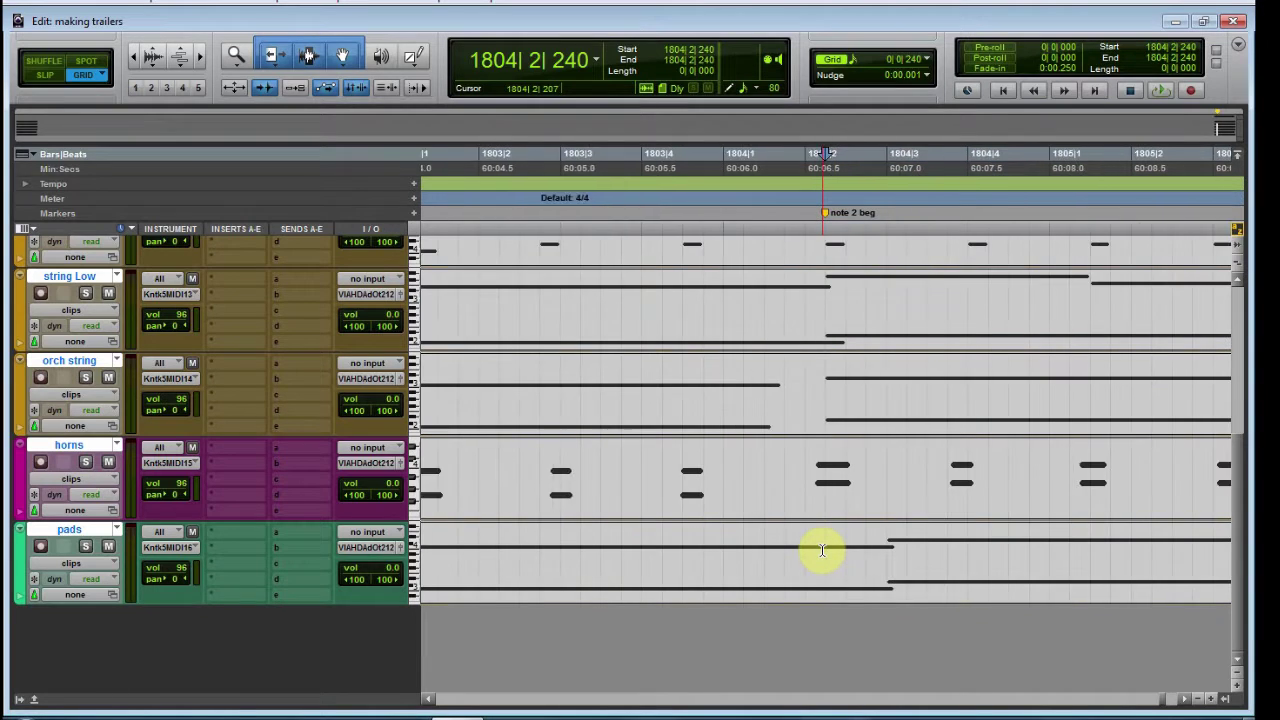
{"action": "double_click", "coordinate": [821, 577]}
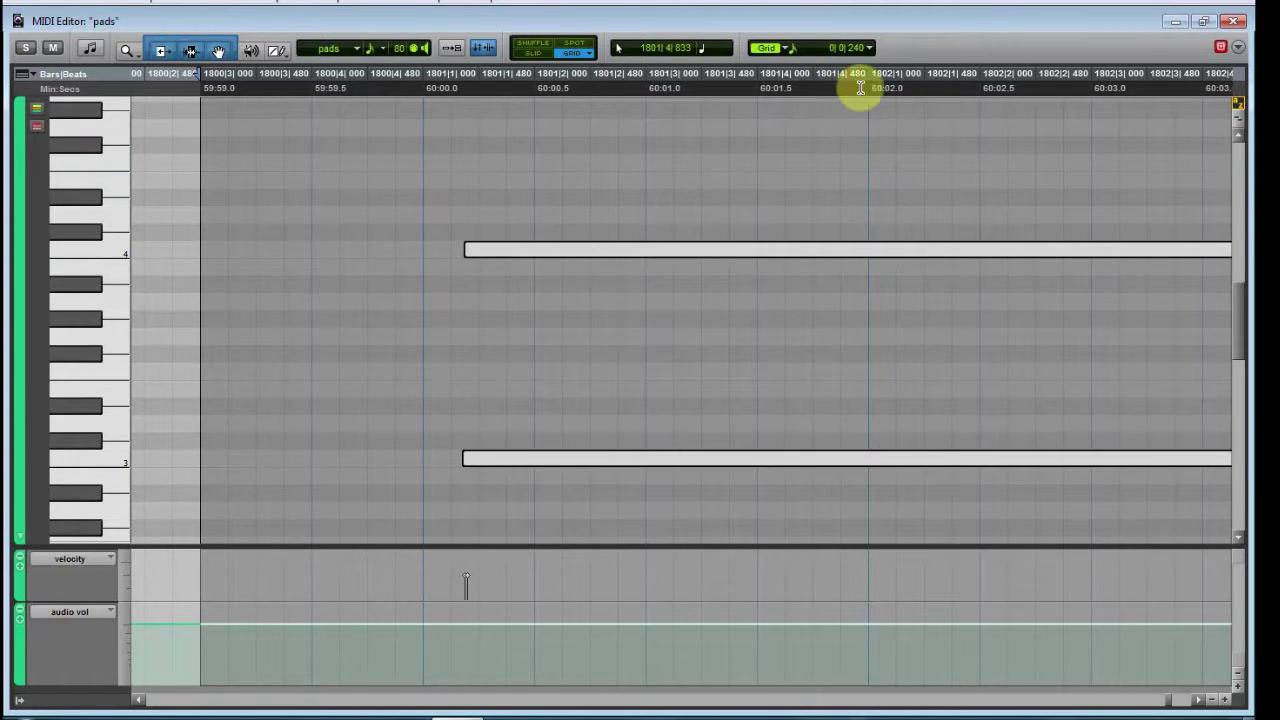
Zoom to the beats around 1804|2 and set the insertion point near the marker.
{"action": "left_click", "coordinate": [1195, 704]}
{"action": "left_click", "coordinate": [1195, 704]}
{"action": "left_click", "coordinate": [1195, 704]}
{"action": "left_click", "coordinate": [1195, 704]}
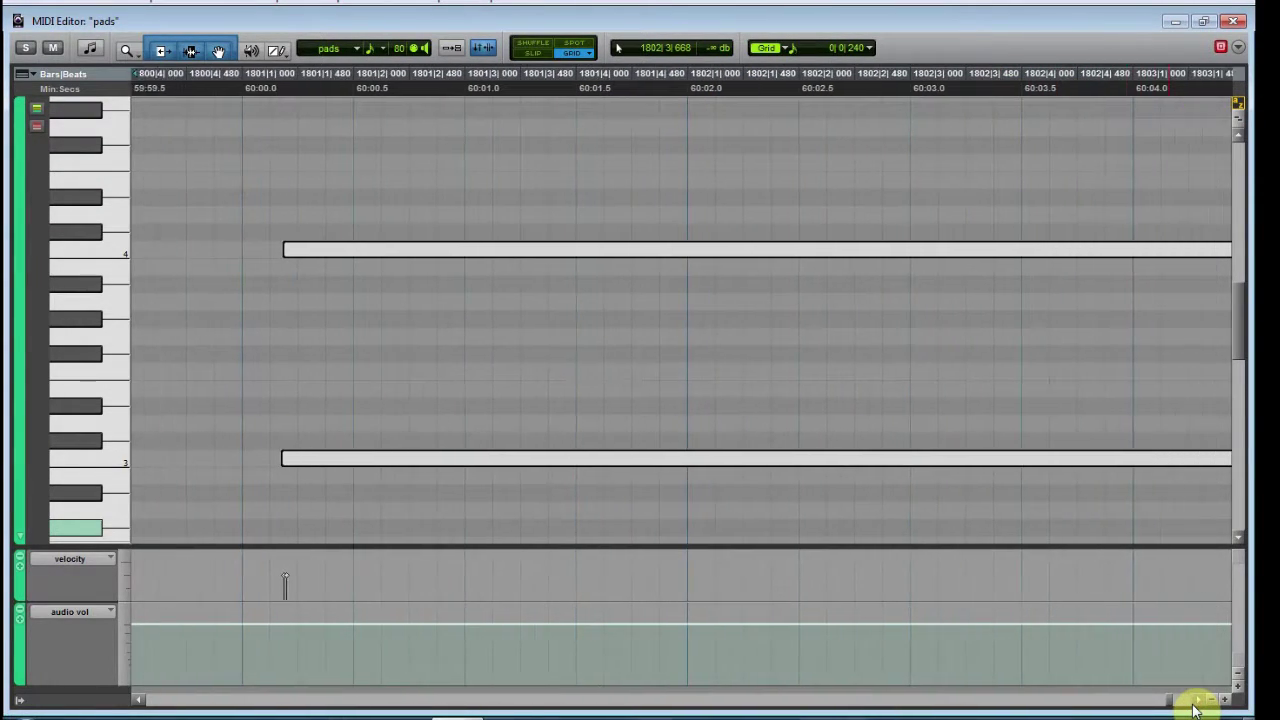
{"action": "left_click", "coordinate": [1195, 704]}
{"action": "left_click", "coordinate": [1195, 704]}
{"action": "left_click", "coordinate": [1195, 704]}
{"action": "left_click", "coordinate": [1195, 704]}
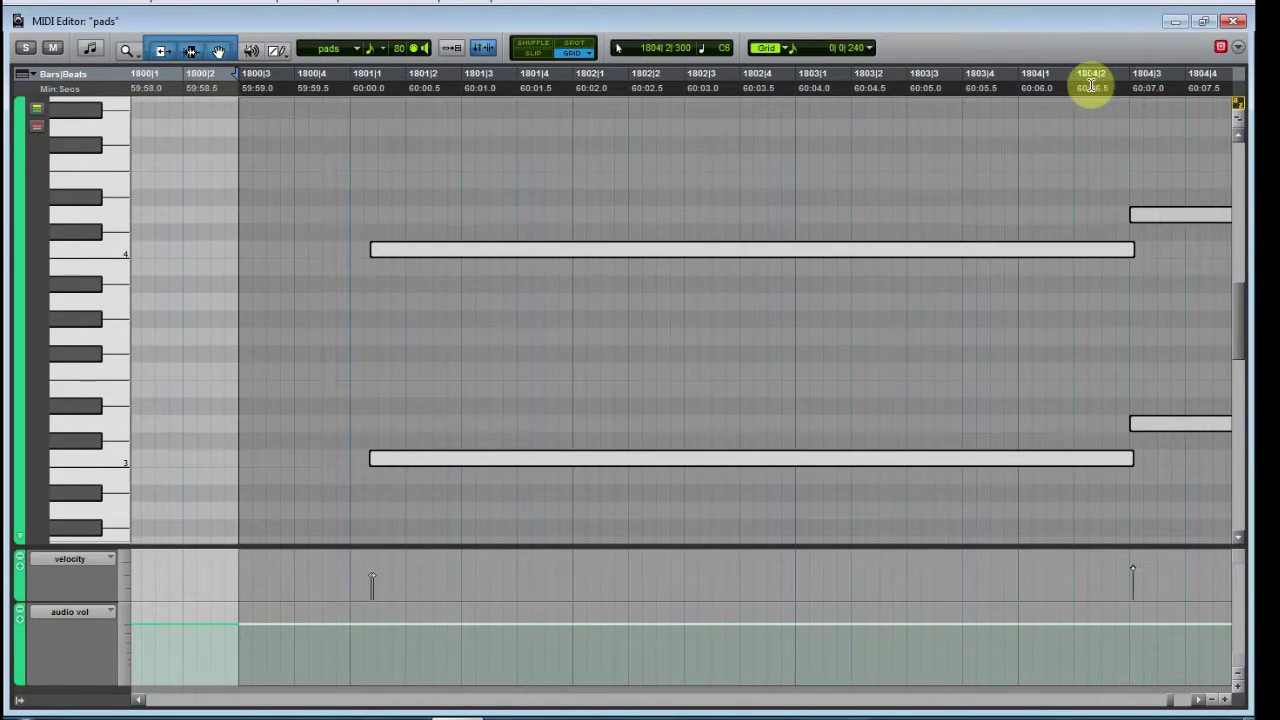
{"action": "left_click_drag", "start_coordinate": [1095, 95], "coordinate": [829, 220]}
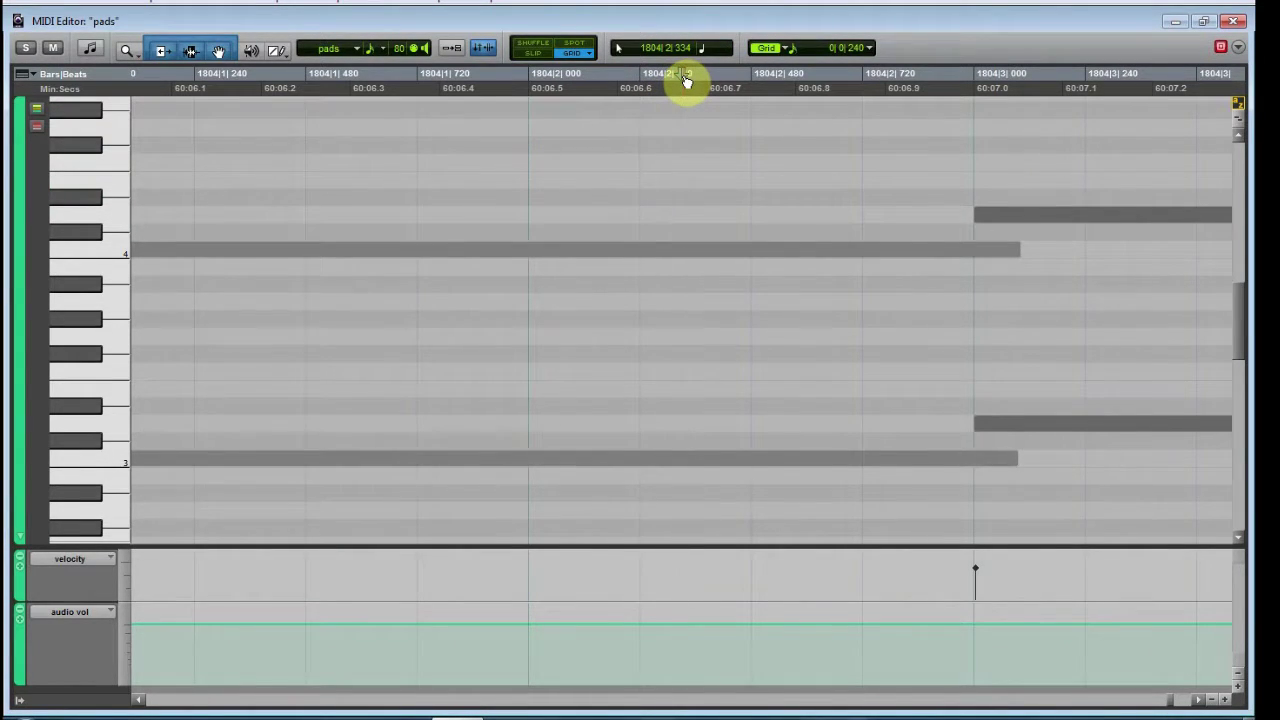
{"action": "left_click_drag", "start_coordinate": [686, 82], "coordinate": [675, 85]}
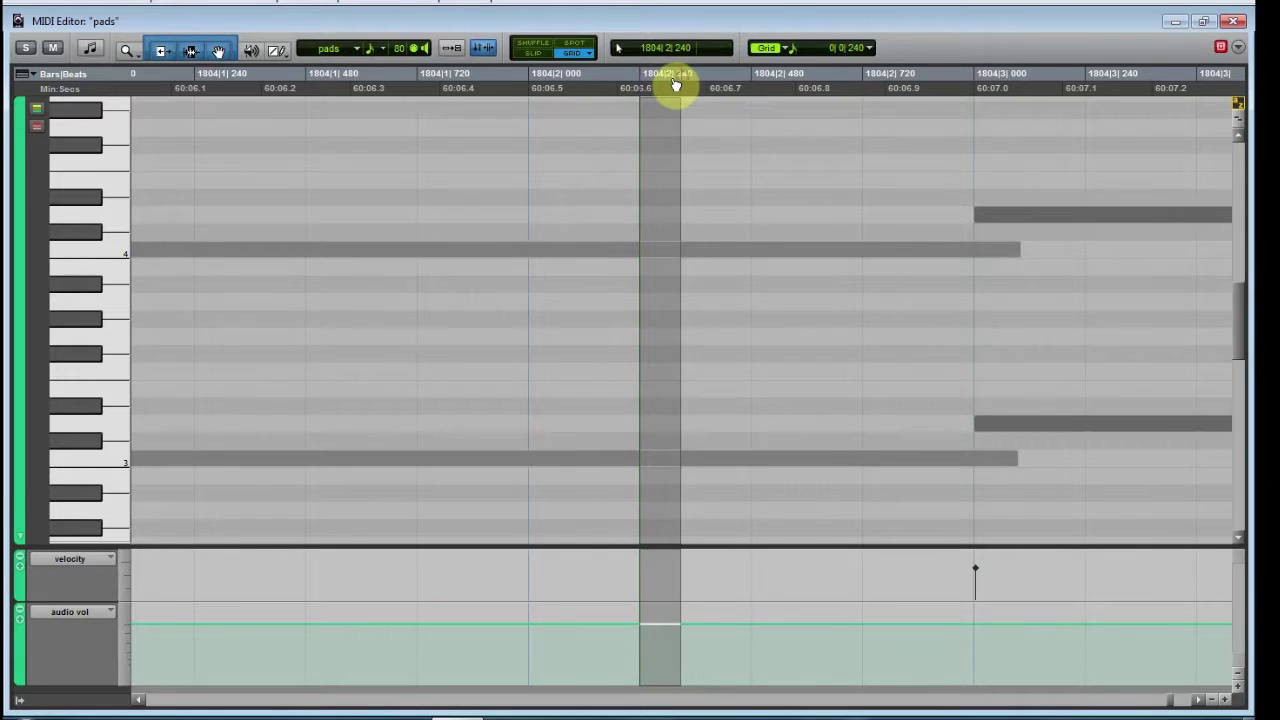
{"action": "left_click", "coordinate": [640, 132]}
End the first pad note pair at the marker and extend the second pair's starts to meet it.
{"action": "left_click_drag", "start_coordinate": [929, 194], "coordinate": [843, 483]}
{"action": "left_click_drag", "start_coordinate": [1010, 461], "coordinate": [673, 430]}
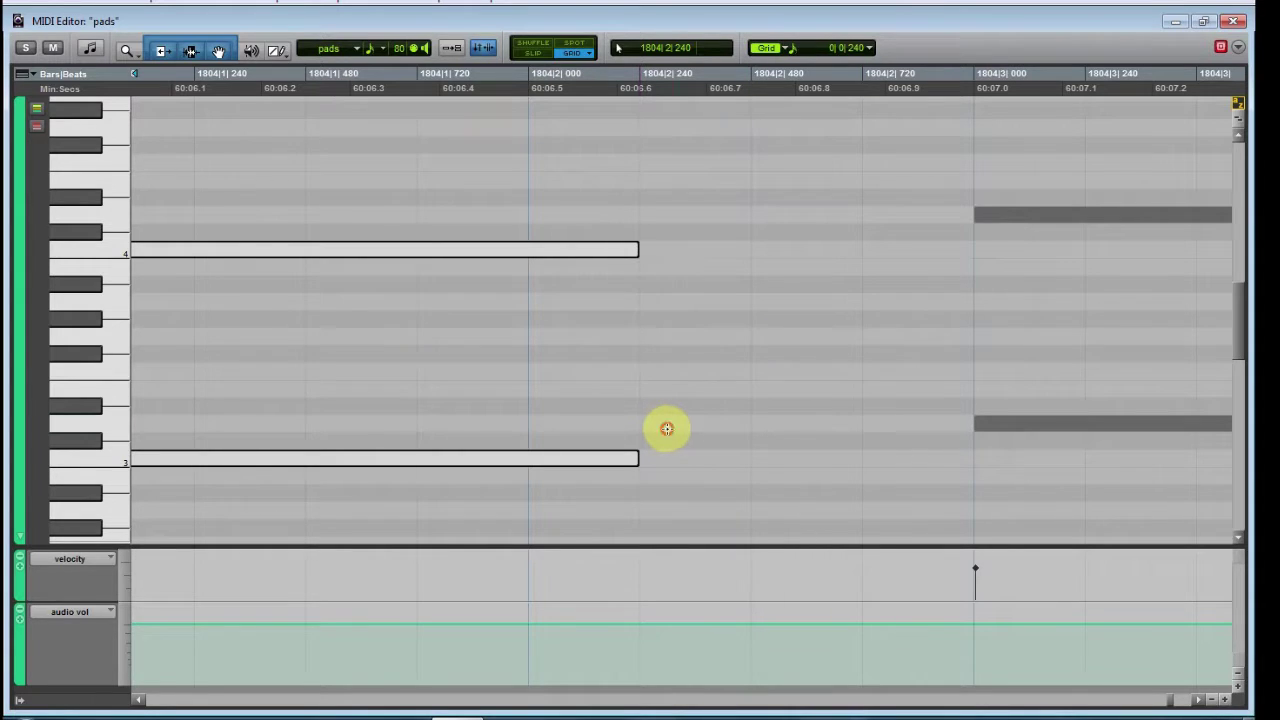
{"action": "left_click_drag", "start_coordinate": [1014, 157], "coordinate": [1037, 511]}
{"action": "left_click_drag", "start_coordinate": [981, 420], "coordinate": [680, 409]}
Deselect the pad notes, play back the pads part, and close the MIDI editor.
{"action": "scroll", "coordinate": [697, 406], "scroll_direction": "down", "scroll_amount": 3}
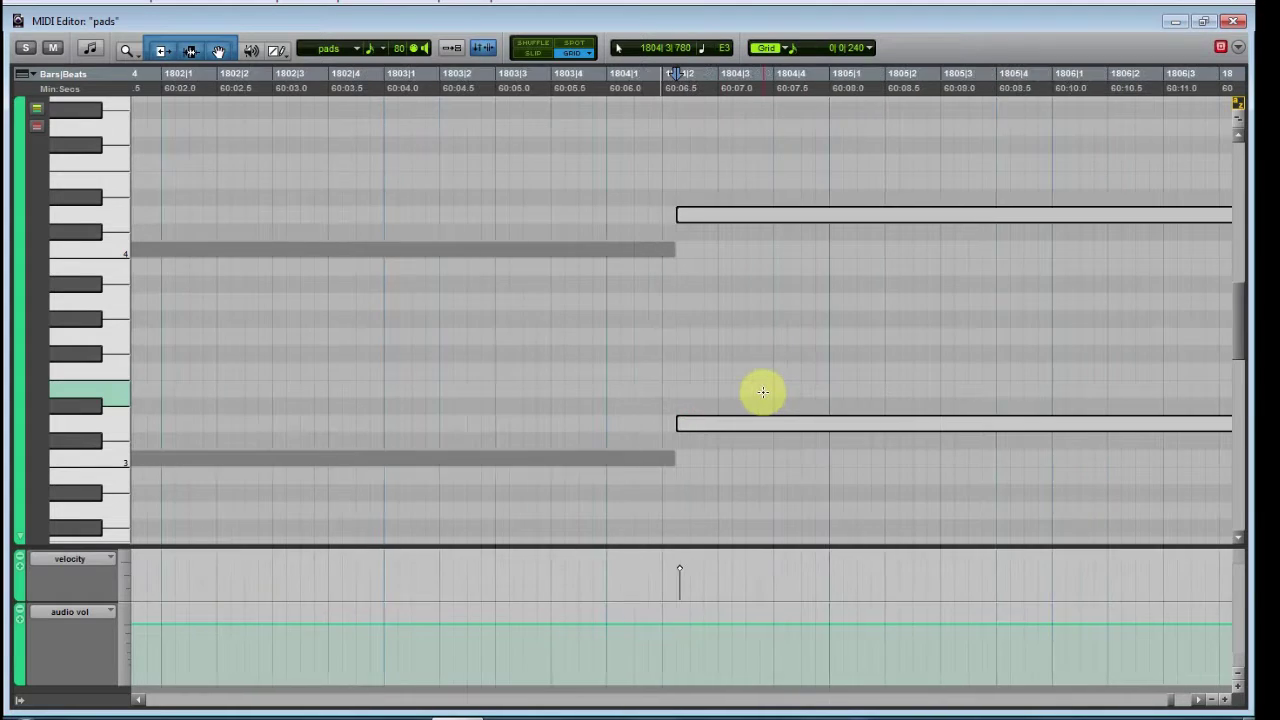
{"action": "scroll", "coordinate": [763, 392], "scroll_direction": "down", "scroll_amount": 3}
{"action": "left_click", "coordinate": [585, 407]}
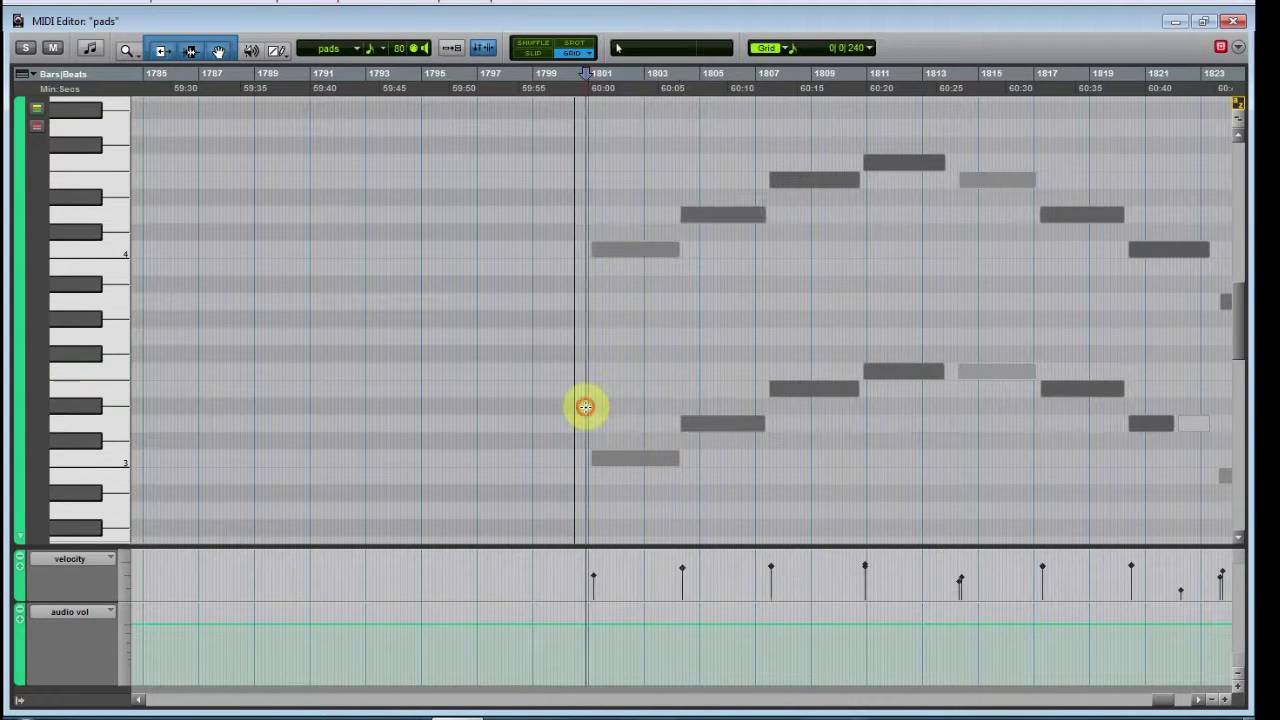
{"action": "key", "text": "space"}
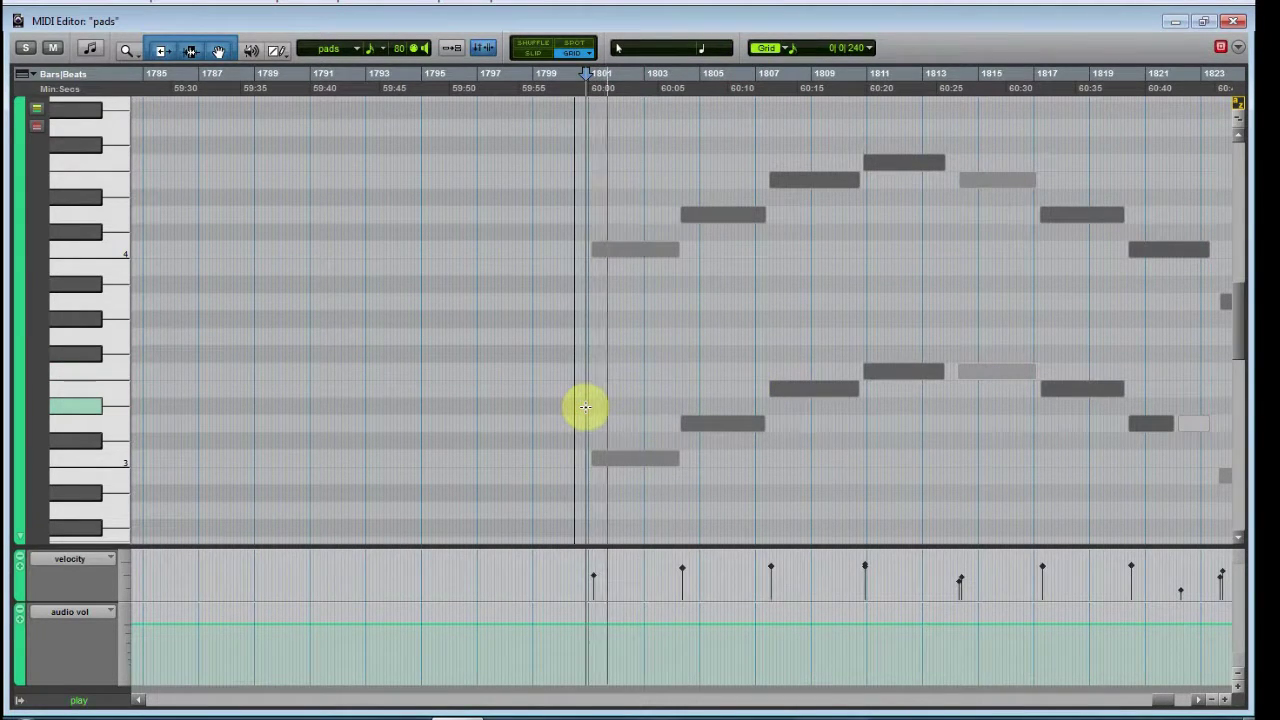
{"action": "left_click", "coordinate": [1238, 24]}
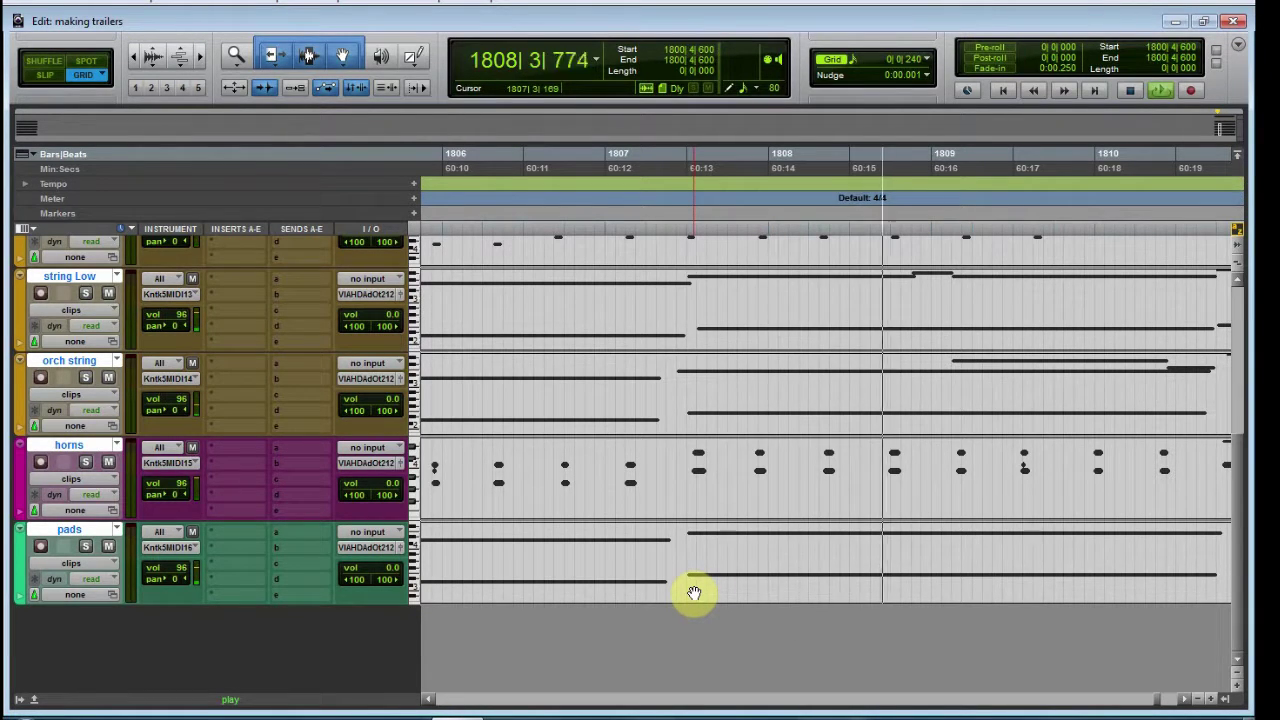
Stop playback and start a new marker at the edit point 1807|3|000.
{"action": "key", "text": "space"}
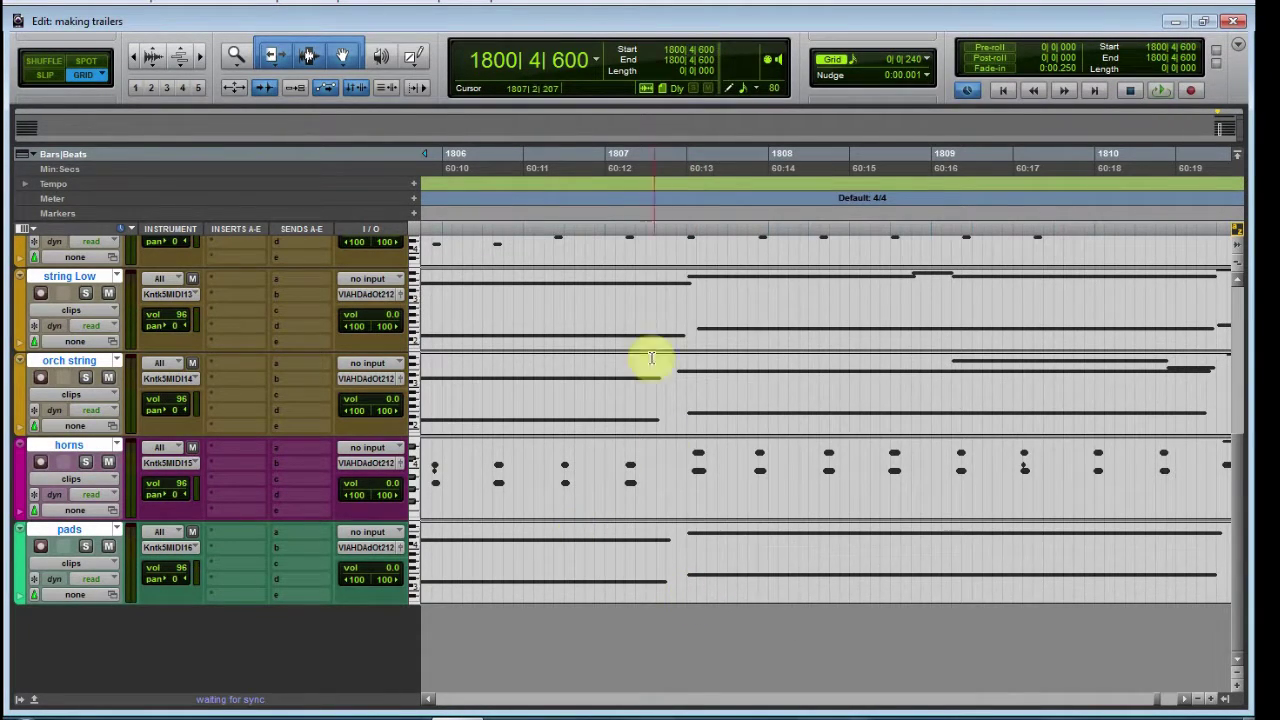
{"action": "key", "text": "r"}
{"action": "key", "text": "r"}
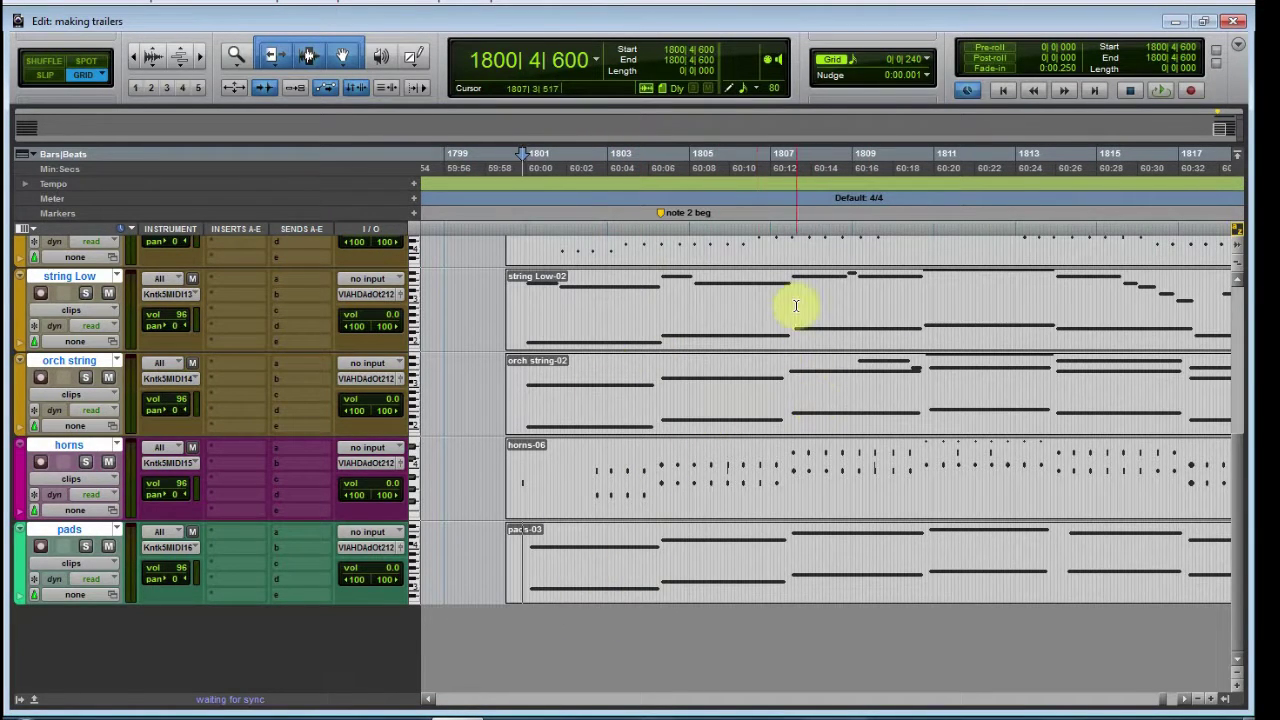
{"action": "scroll", "coordinate": [794, 320], "scroll_direction": "up", "scroll_amount": 3}
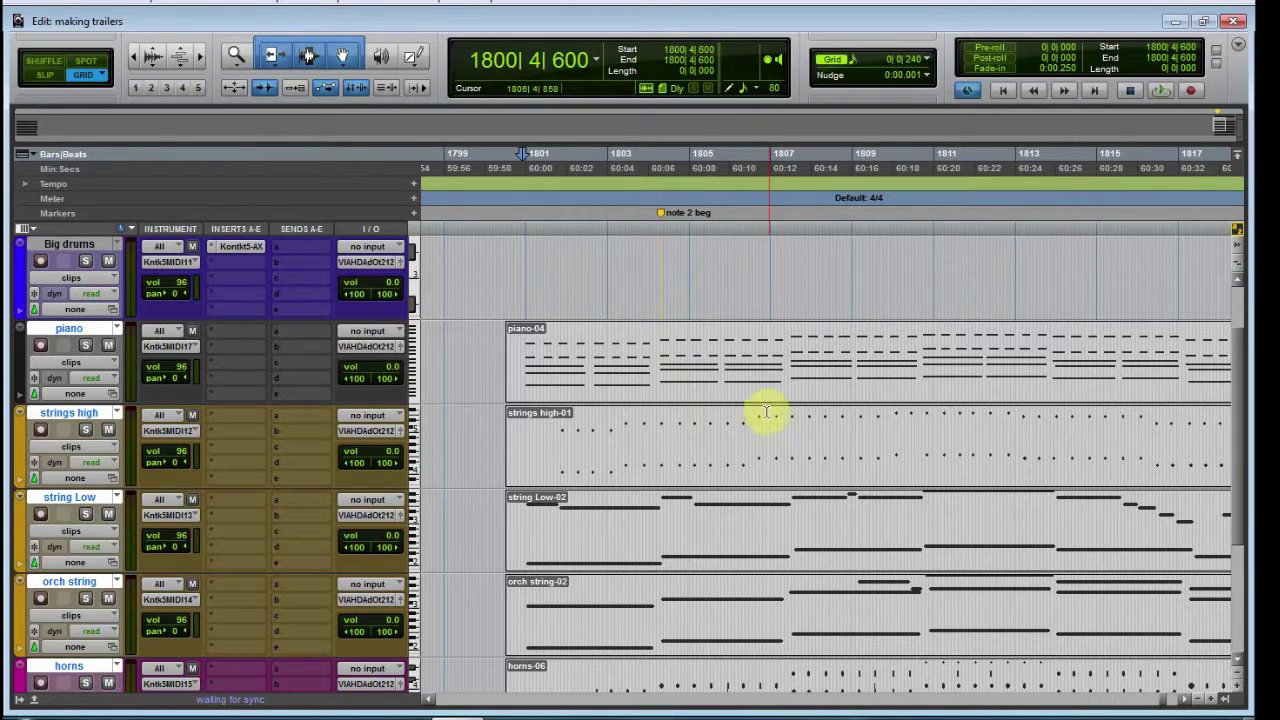
{"action": "scroll", "coordinate": [784, 228], "scroll_direction": "up", "scroll_amount": 4}
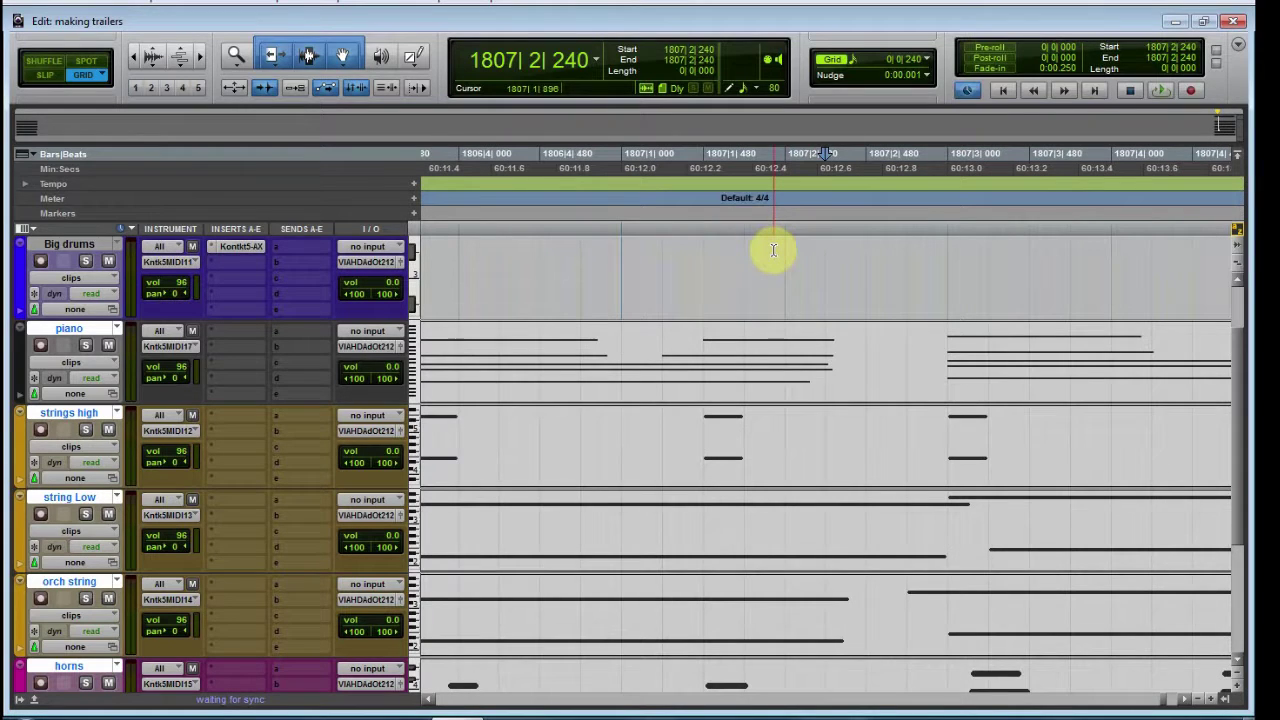
{"action": "left_click", "coordinate": [948, 234]}
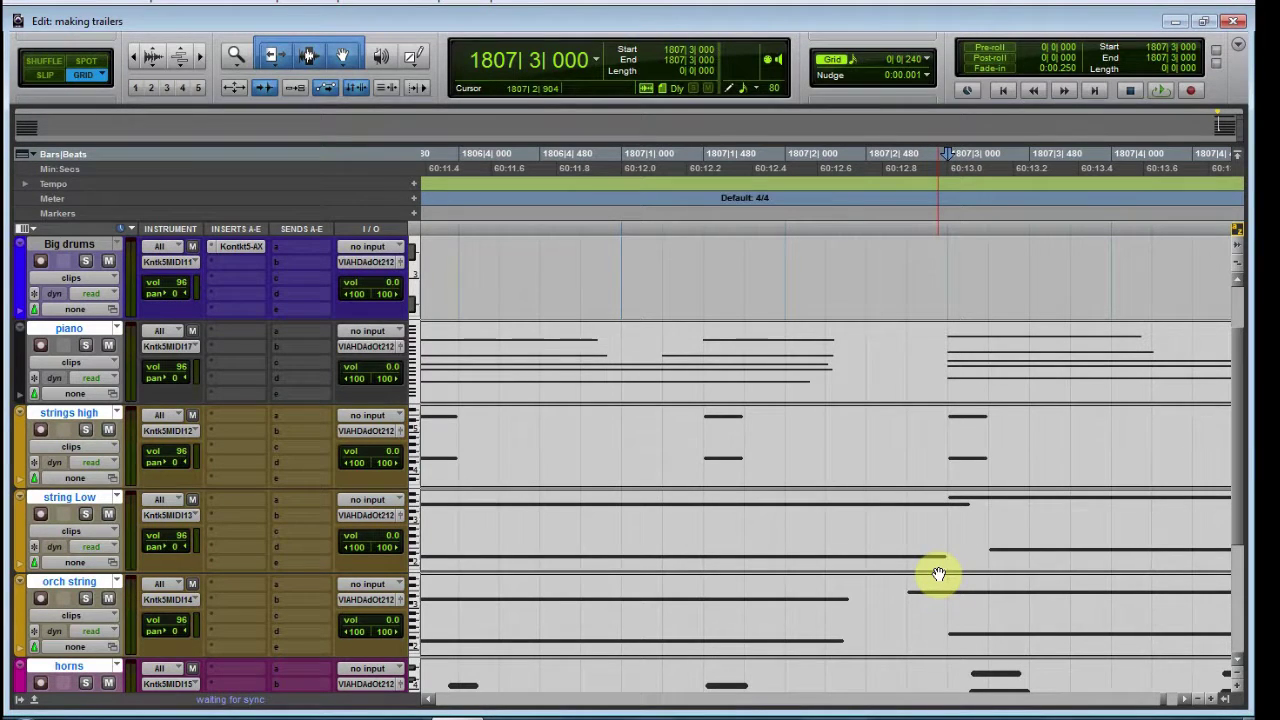
{"action": "key", "text": "KP_Enter"}
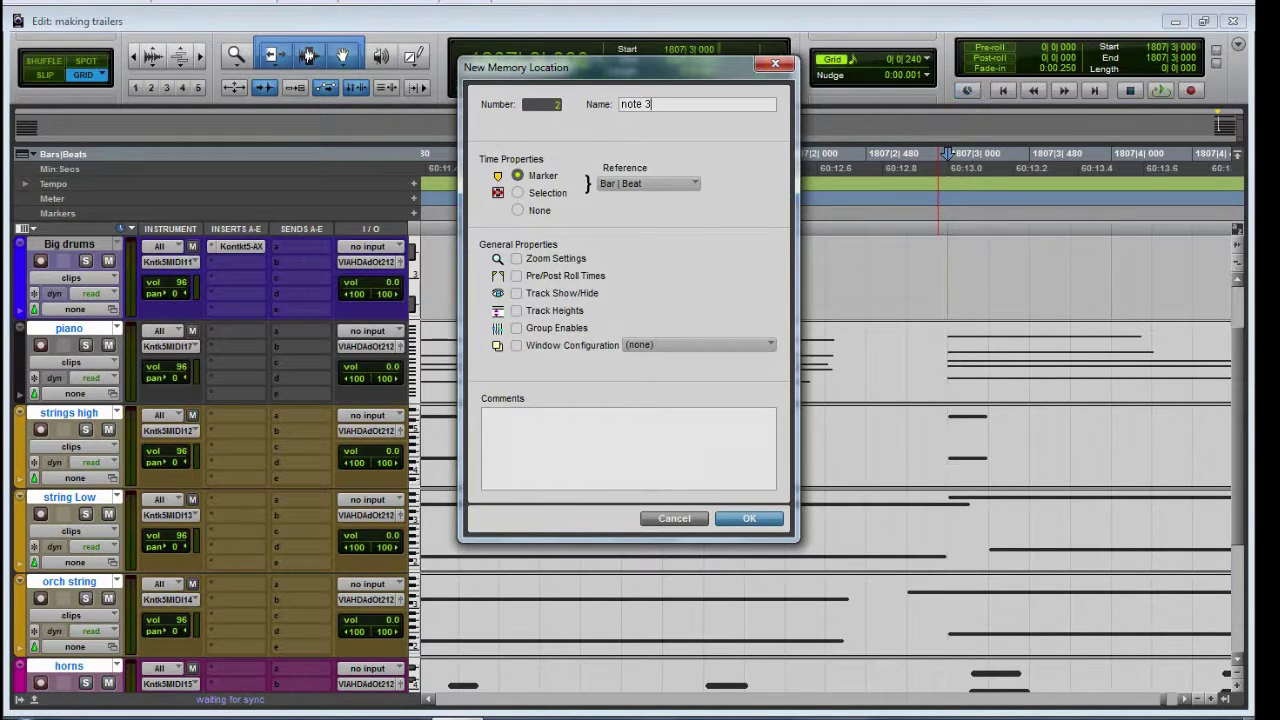
Confirm the 'note 3' marker at 1807|3|000 and open the pads clip in the MIDI editor.
{"action": "left_click", "coordinate": [750, 520]}
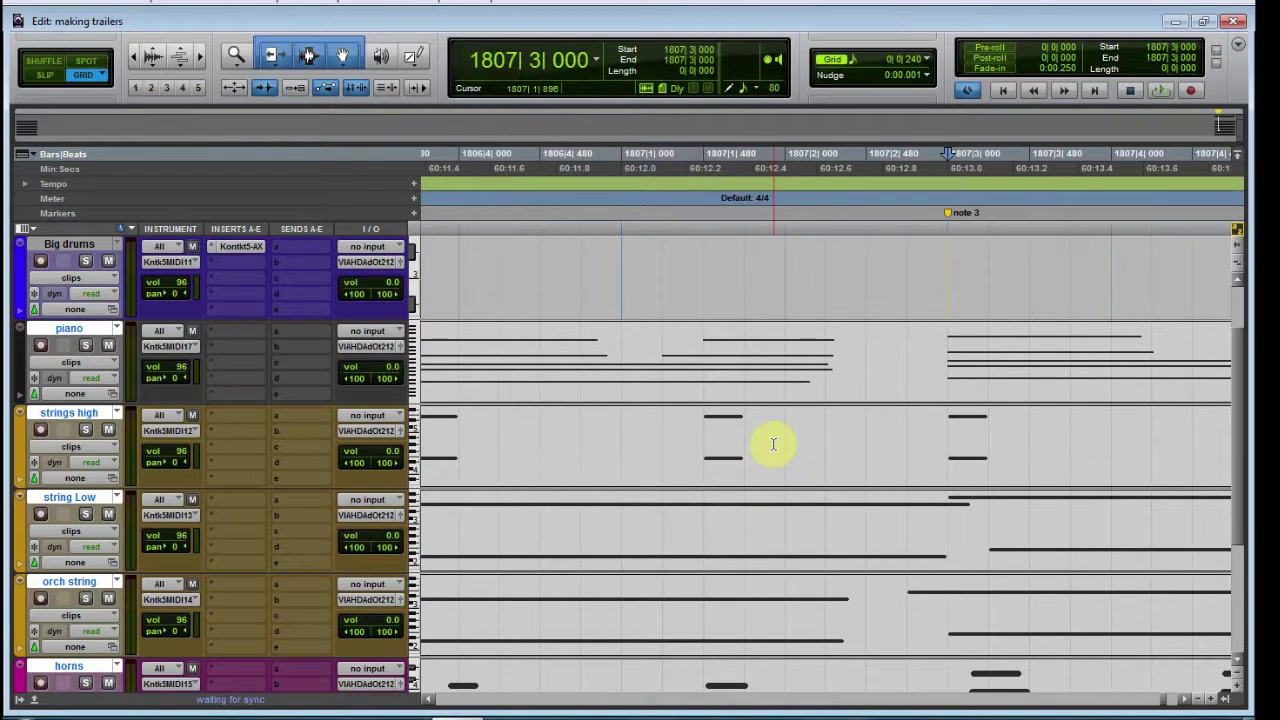
{"action": "scroll", "coordinate": [1085, 337], "scroll_direction": "down", "scroll_amount": 3}
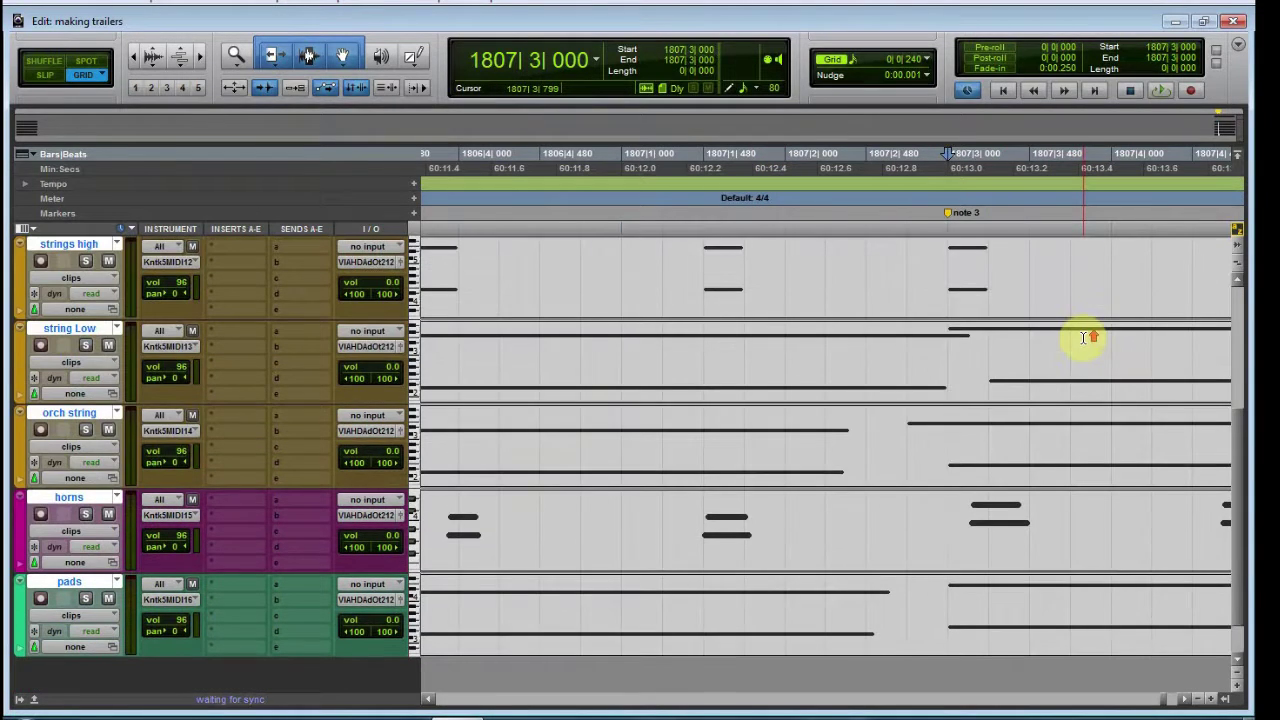
{"action": "scroll", "coordinate": [990, 503], "scroll_direction": "up", "scroll_amount": 3}
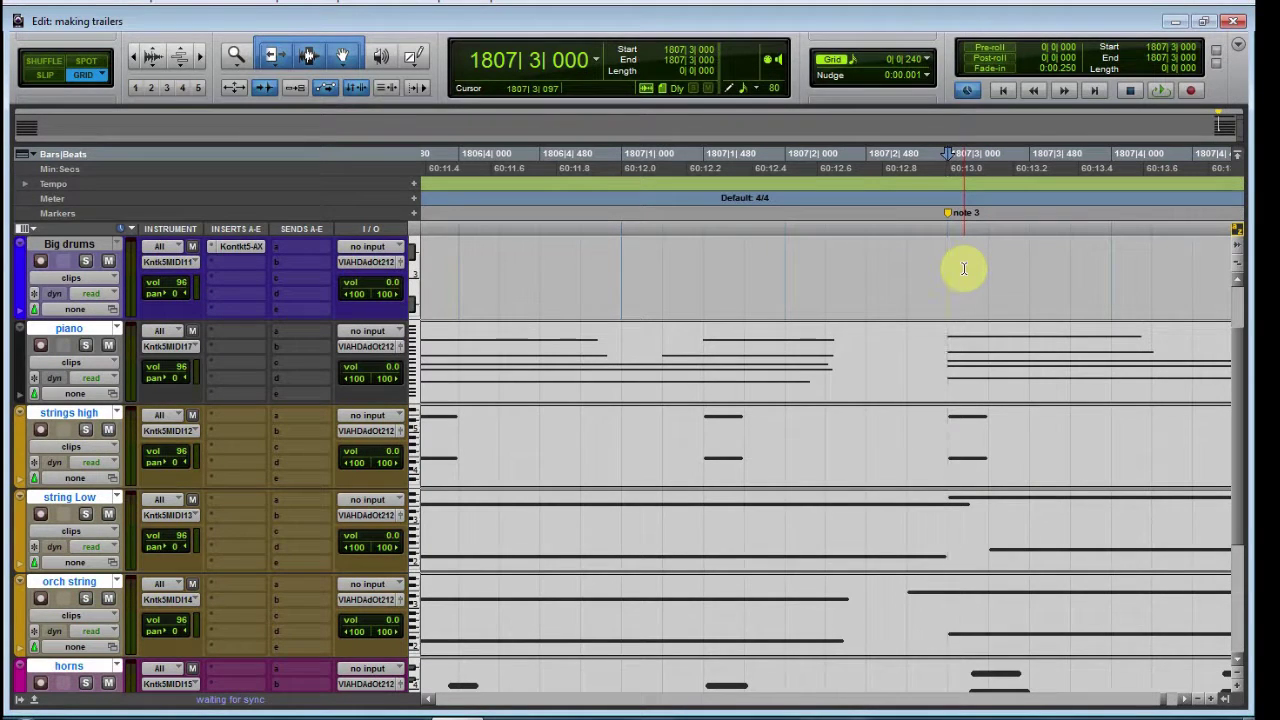
{"action": "scroll", "coordinate": [964, 268], "scroll_direction": "down", "scroll_amount": 3}
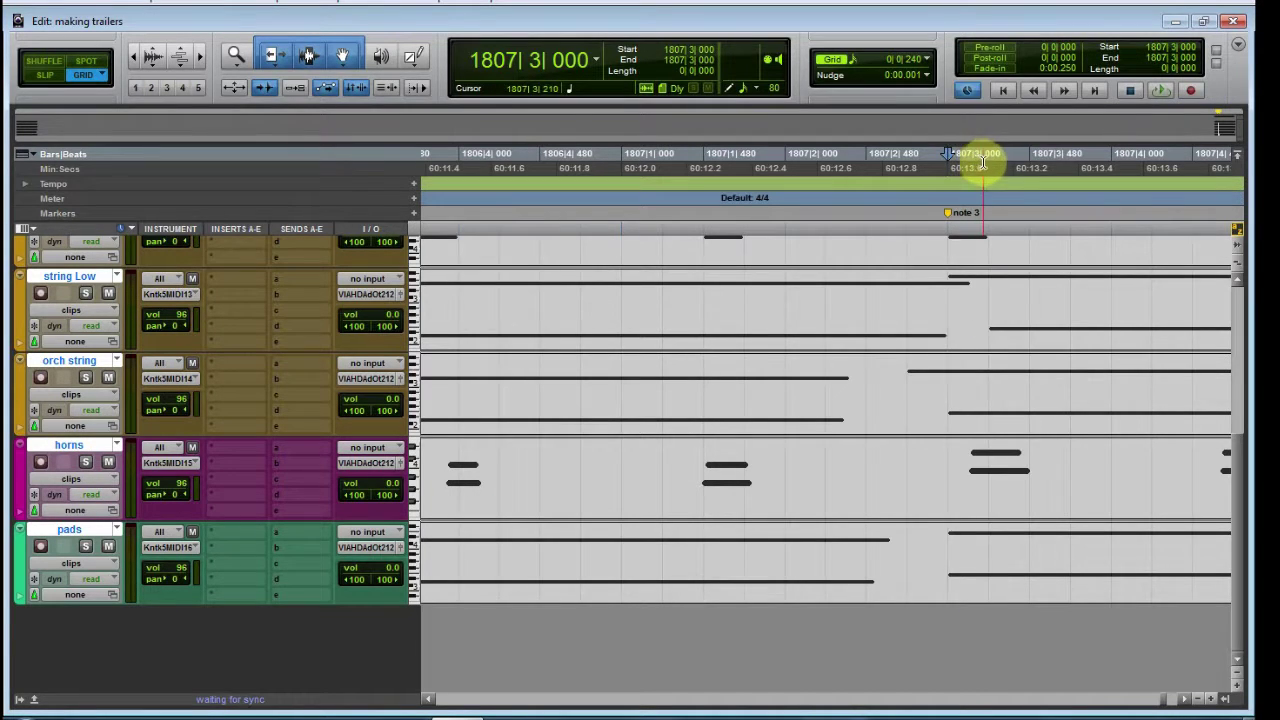
{"action": "double_click", "coordinate": [957, 592]}
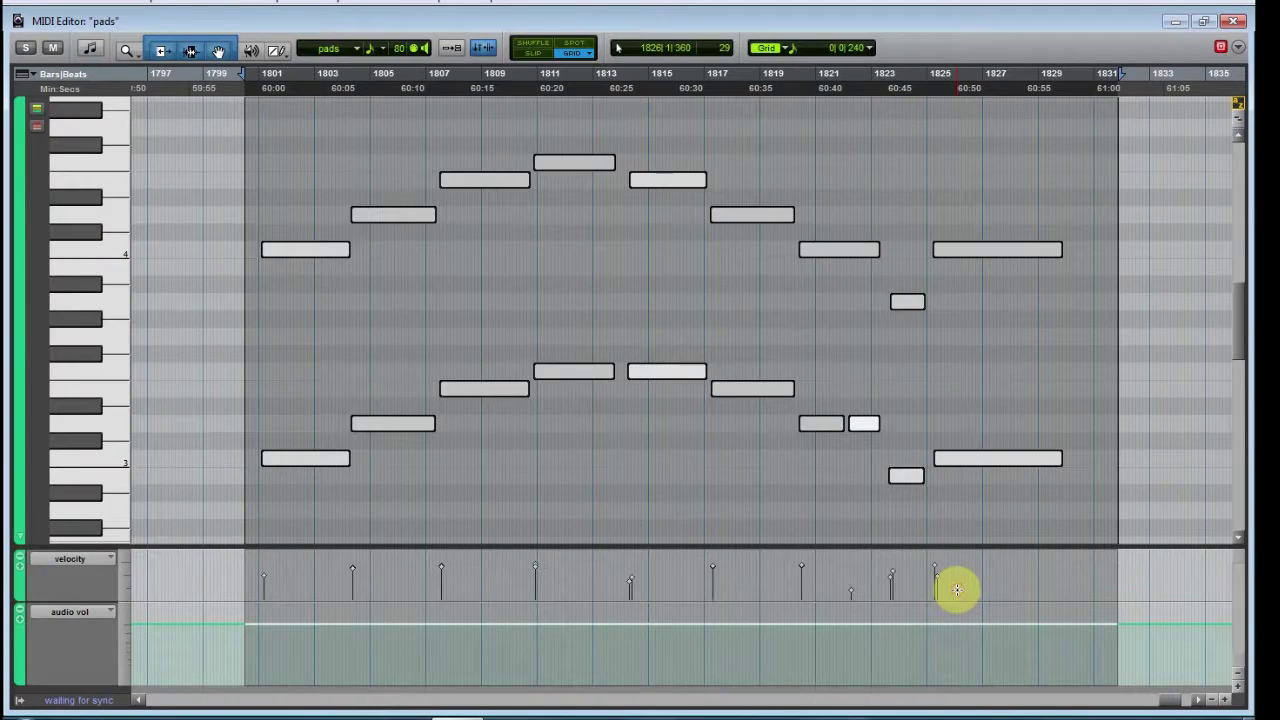
Clear the note selection, zoom in around bar 1807, and set the edit point at 1807|3|000.
{"action": "left_click", "coordinate": [443, 492]}
{"action": "key", "text": "ctrl+["}
{"action": "key", "text": "ctrl+["}
{"action": "key", "text": "ctrl+["}
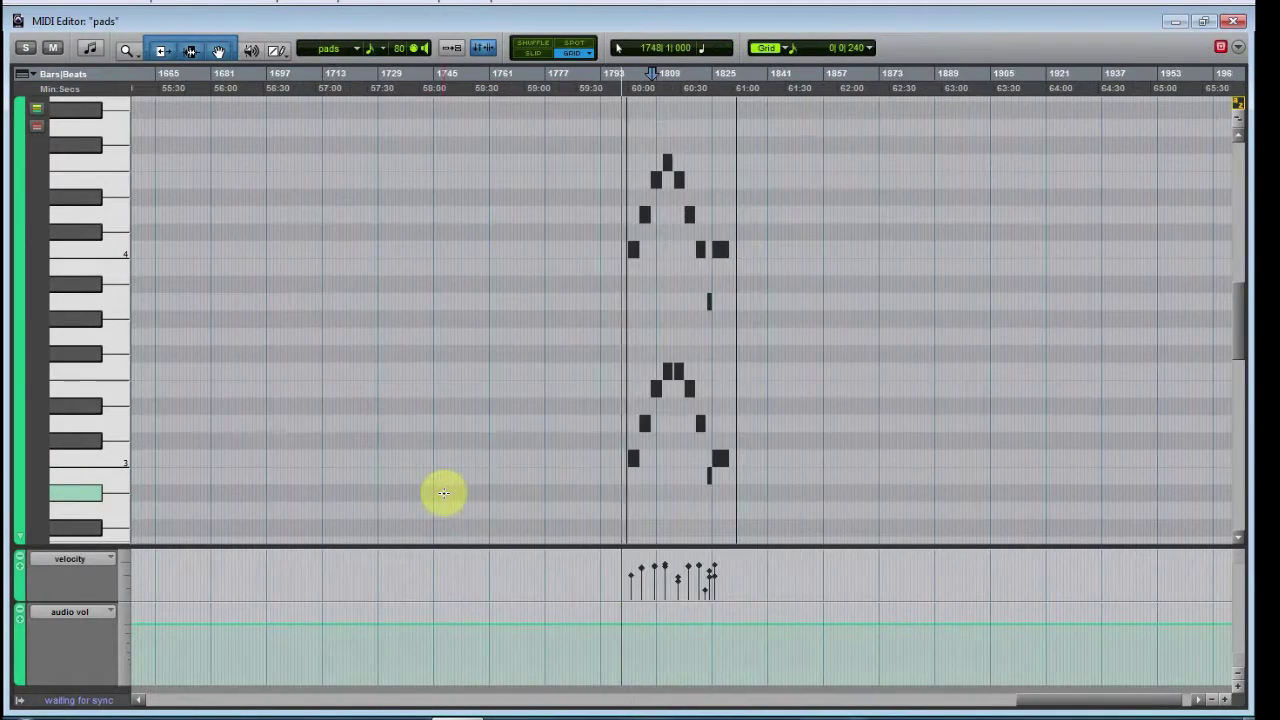
{"action": "key", "text": "ctrl+]"}
{"action": "key", "text": "ctrl+]"}
{"action": "key", "text": "ctrl+]"}
{"action": "key", "text": "ctrl+]"}
{"action": "key", "text": "ctrl+]"}
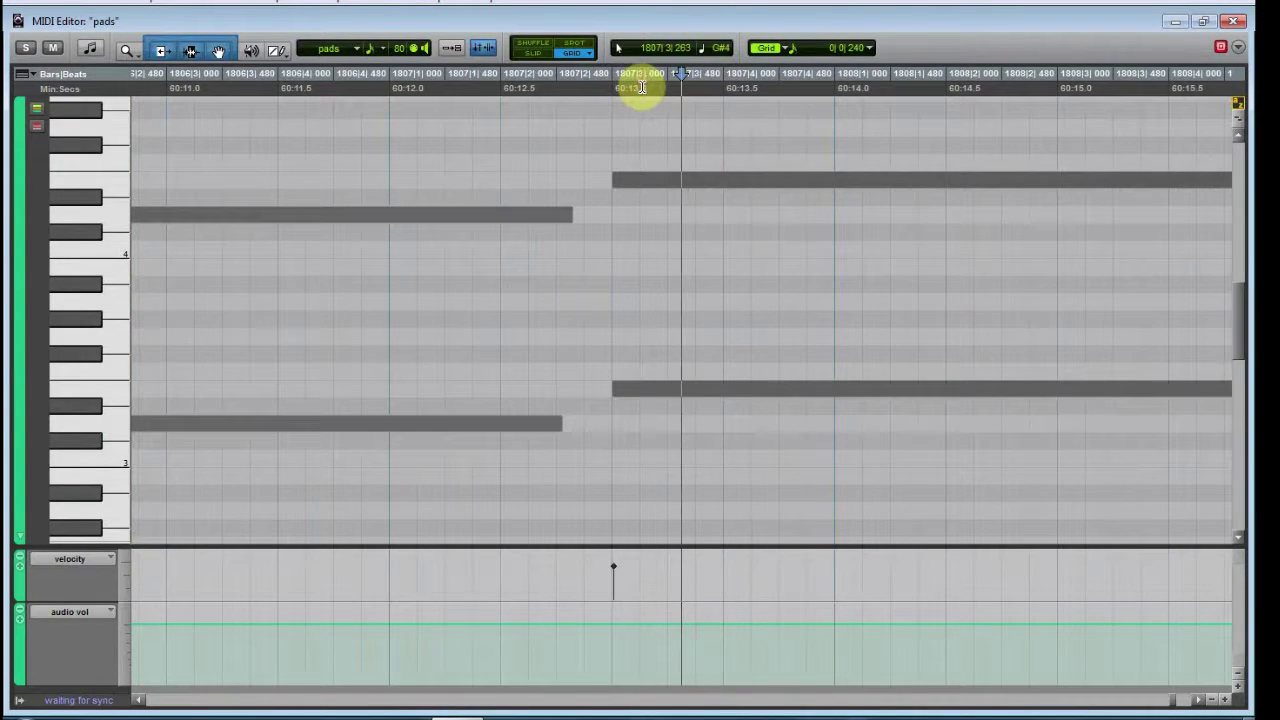
{"action": "scroll", "coordinate": [614, 294], "scroll_direction": "up", "scroll_amount": 2}
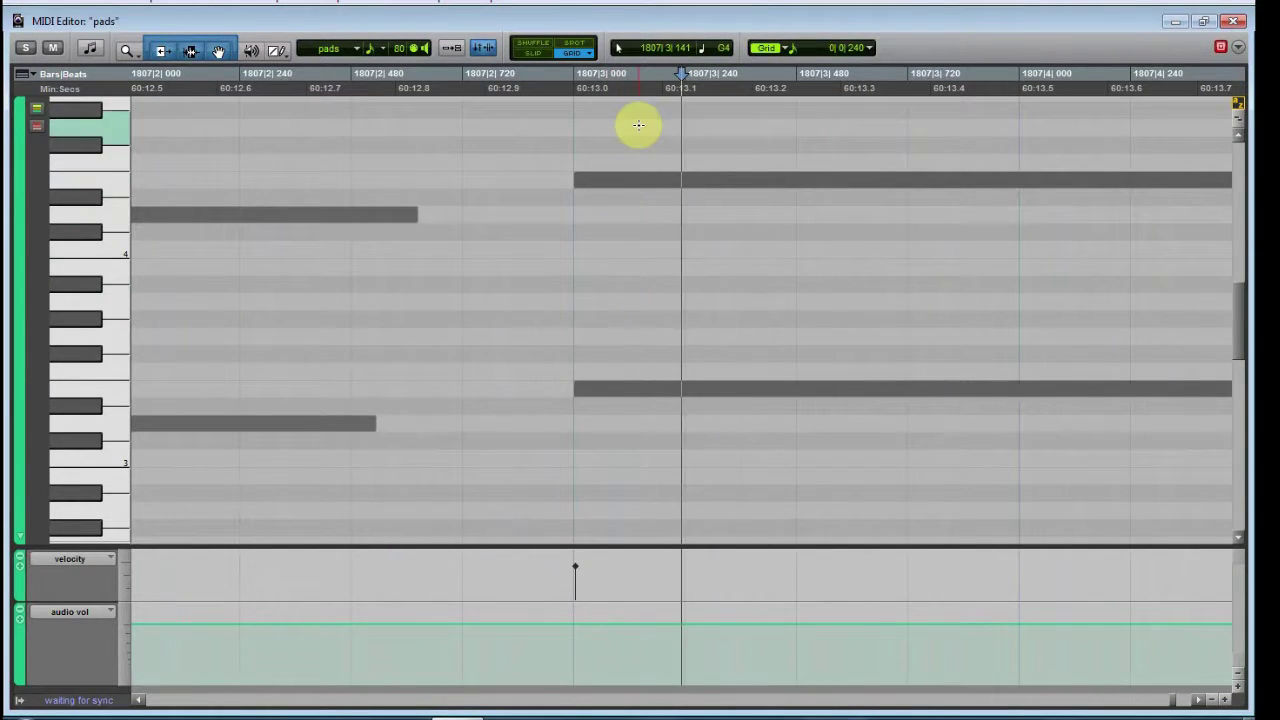
{"action": "left_click", "coordinate": [573, 121]}
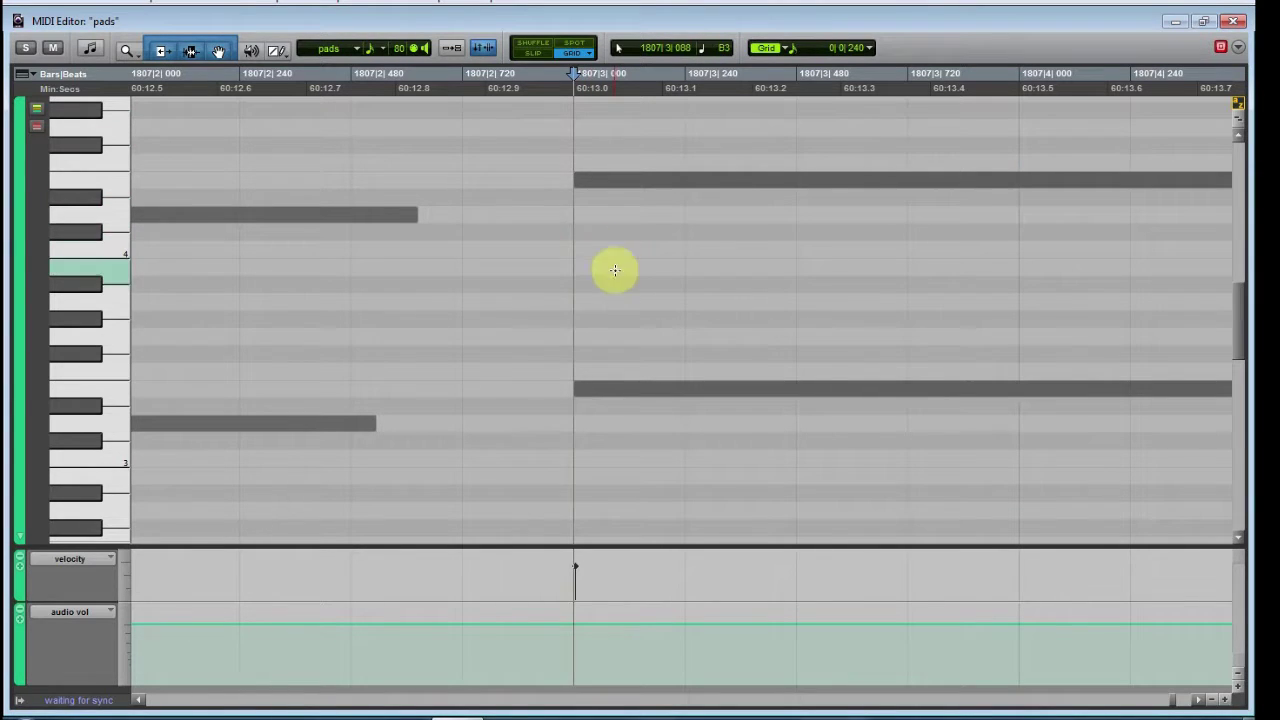
Select the two pad notes before 1807|3|000 so they end at the marker, then close the pads MIDI editor.
{"action": "left_click_drag", "start_coordinate": [423, 166], "coordinate": [578, 426]}
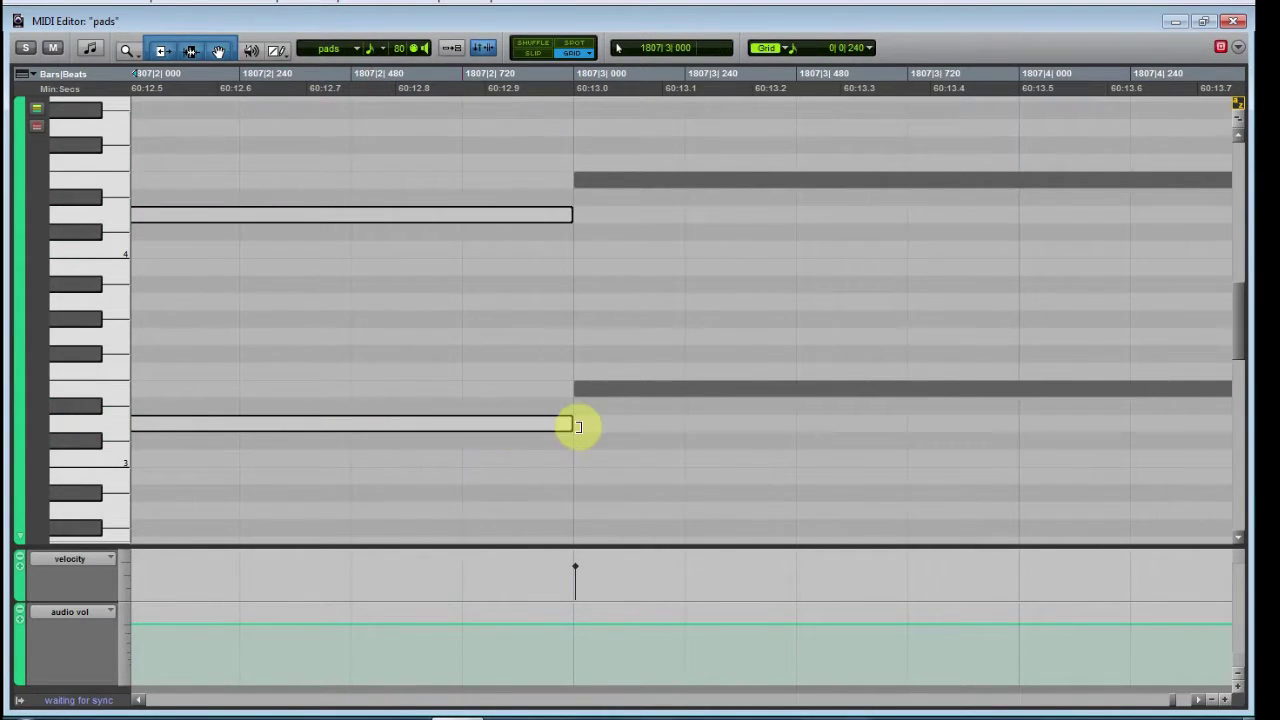
{"action": "scroll", "coordinate": [626, 443], "scroll_direction": "down", "scroll_amount": 5}
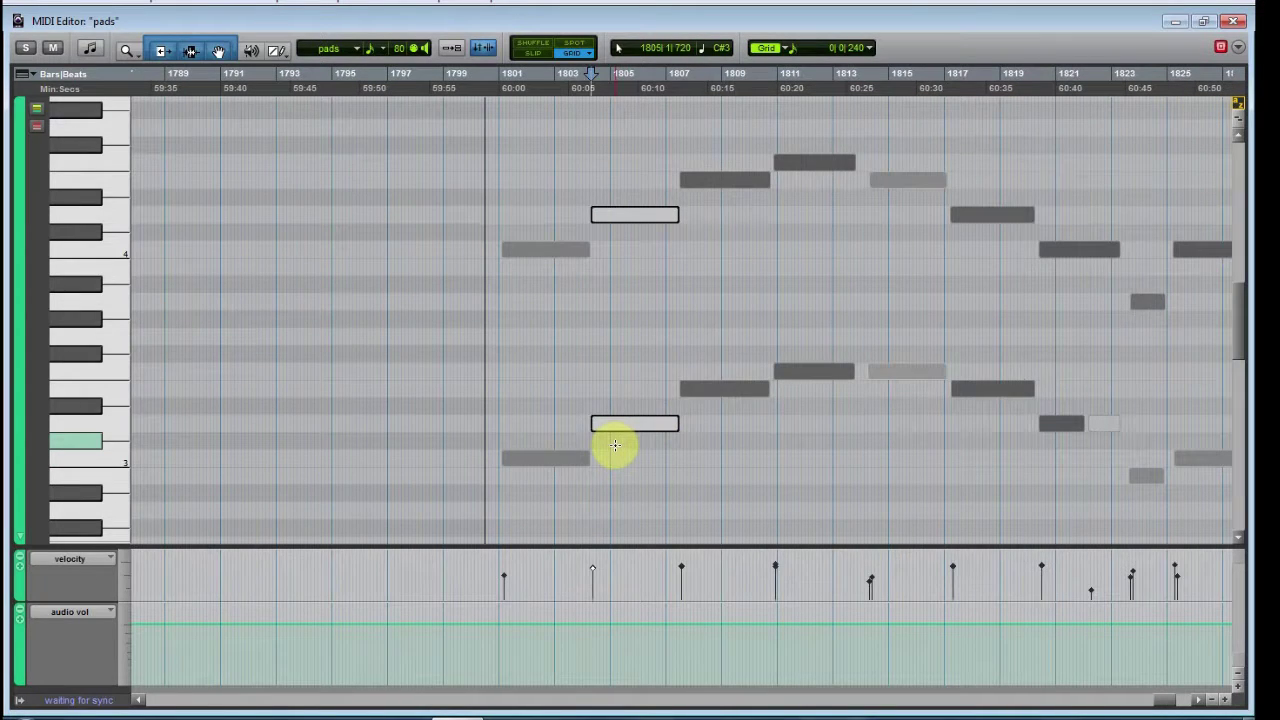
{"action": "left_click", "coordinate": [1235, 20]}
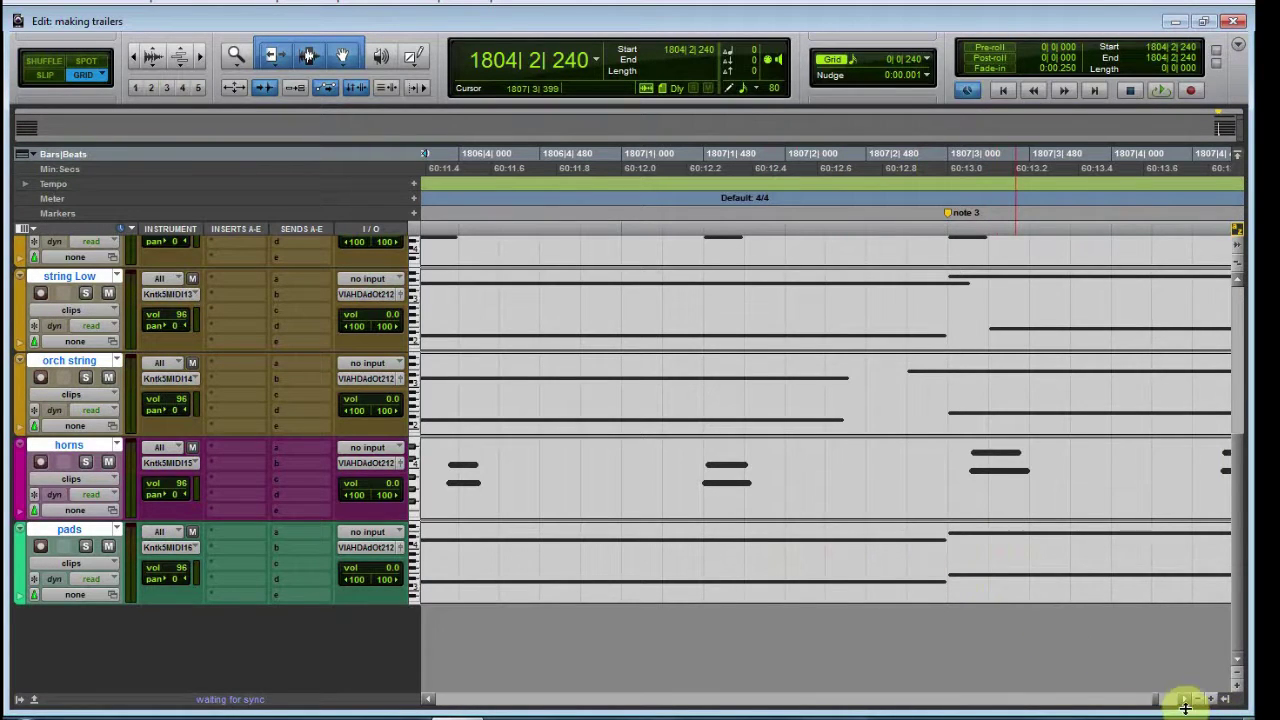
Zoom the Edit window out to bars 1799–1817 and select the string Low clip.
{"action": "left_click", "coordinate": [1186, 703]}
{"action": "left_click_drag", "start_coordinate": [1186, 703], "coordinate": [1186, 703]}
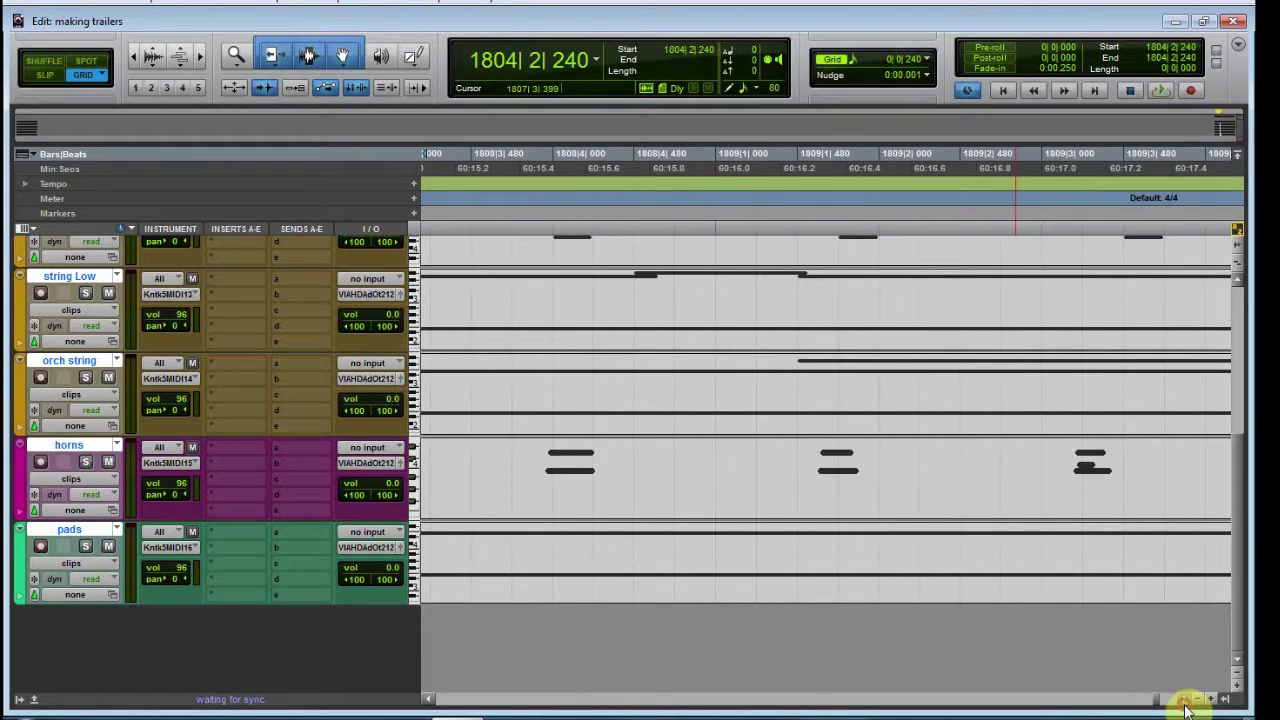
{"action": "key", "text": "ctrl+["}
{"action": "key", "text": "ctrl+["}
{"action": "key", "text": "ctrl+["}
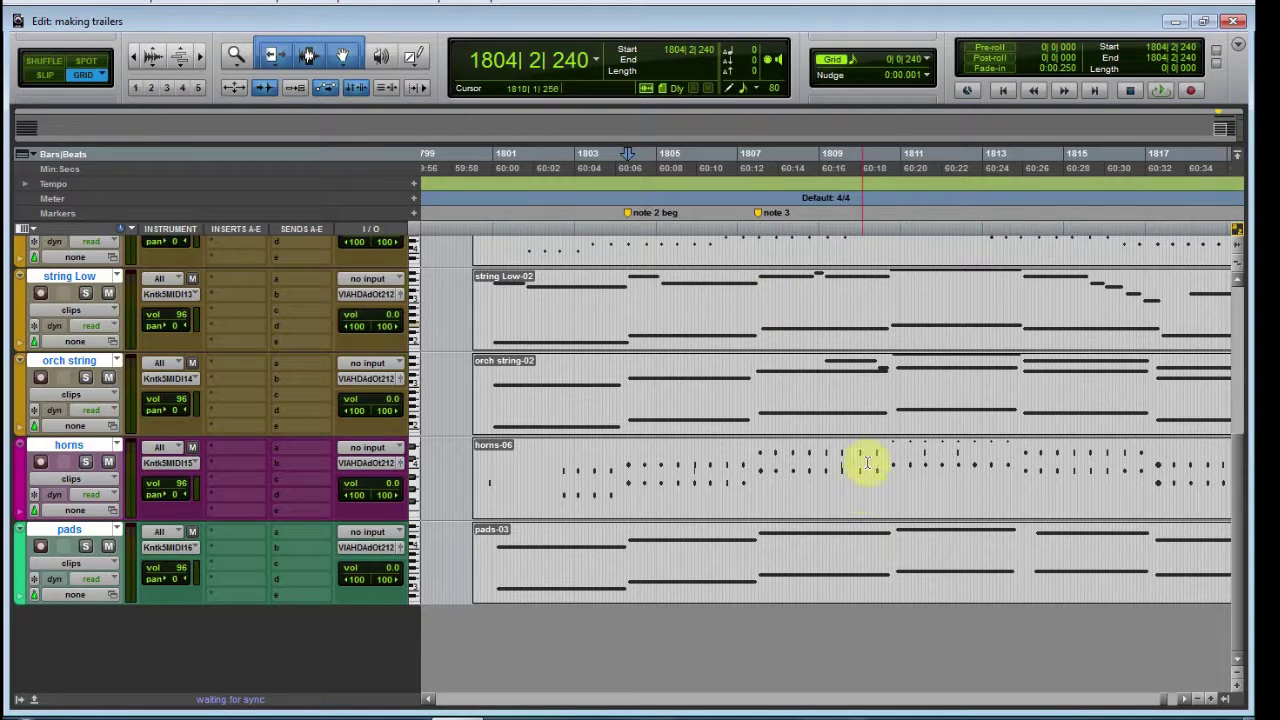
{"action": "left_click", "coordinate": [1183, 704]}
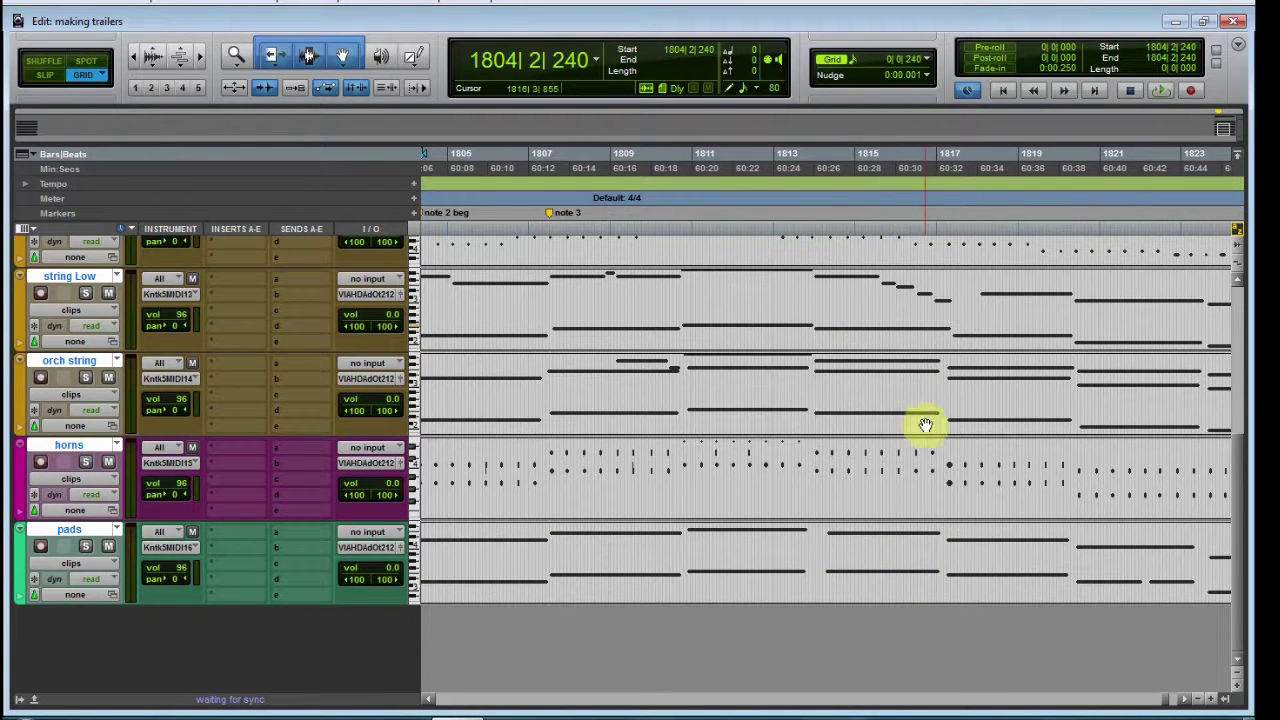
{"action": "left_click", "coordinate": [884, 318]}
Zoom out to see the clips whole, then bring up the Mix window maximized to full screen.
{"action": "key", "text": "KP_Add"}
{"action": "key", "text": "KP_Add"}
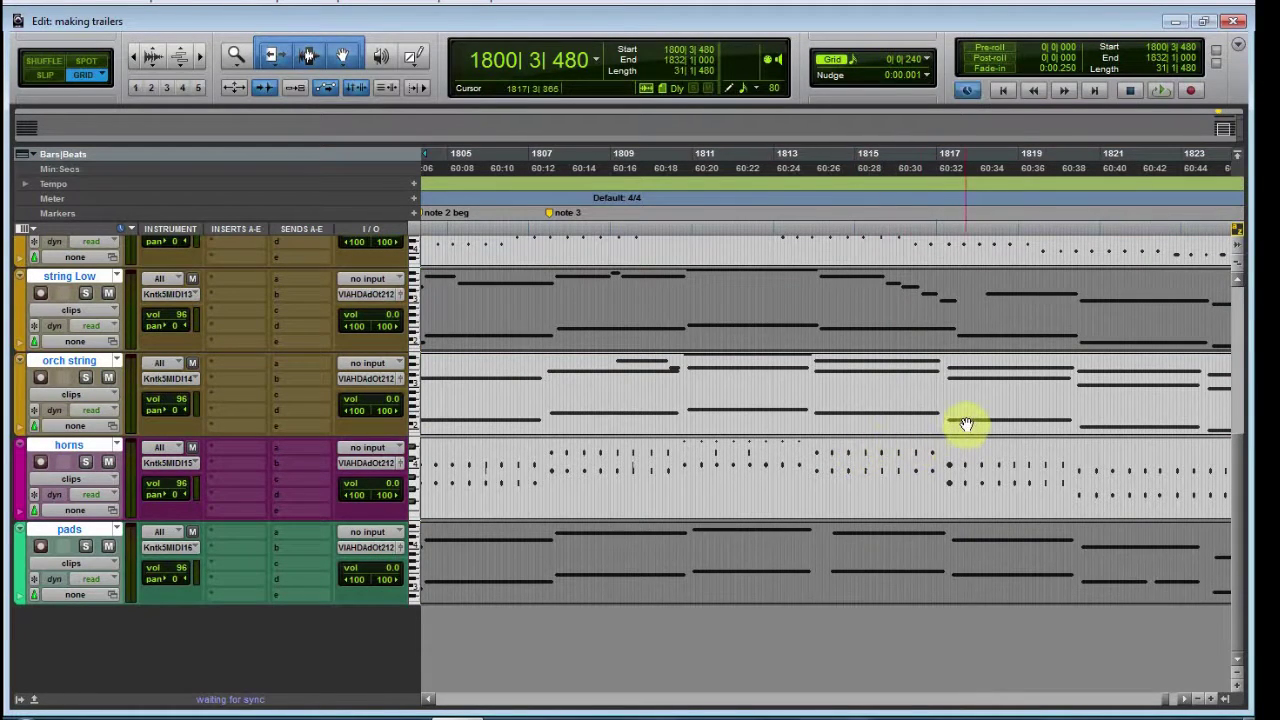
{"action": "key", "text": "ctrl+bracketleft"}
{"action": "key", "text": "ctrl+bracketleft"}
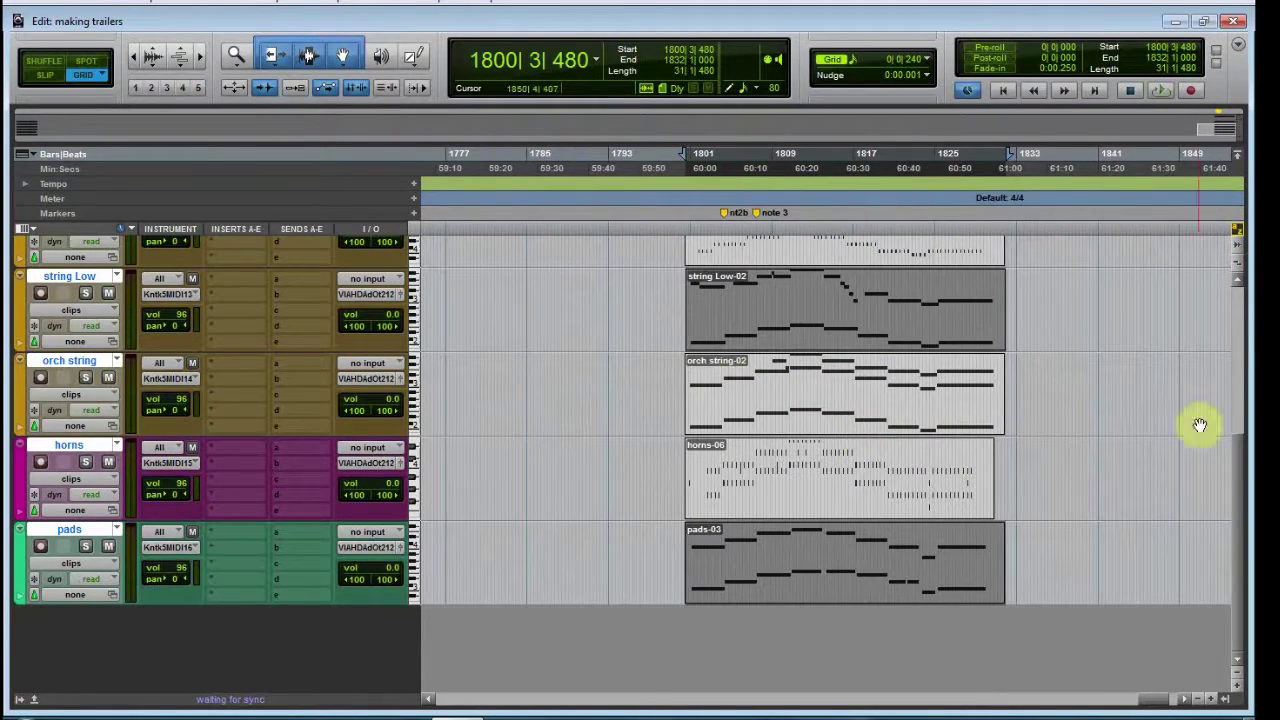
{"action": "left_click_drag", "start_coordinate": [1238, 487], "coordinate": [1237, 271]}
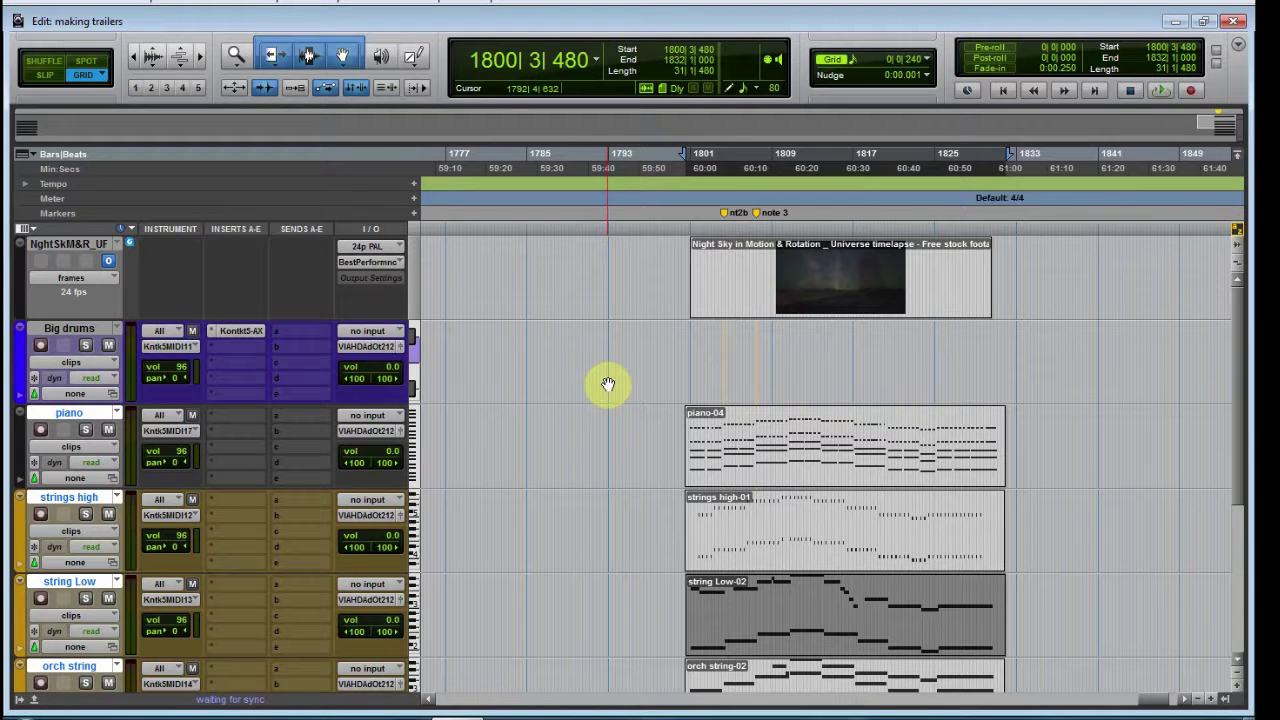
{"action": "key", "text": "ctrl+equal"}
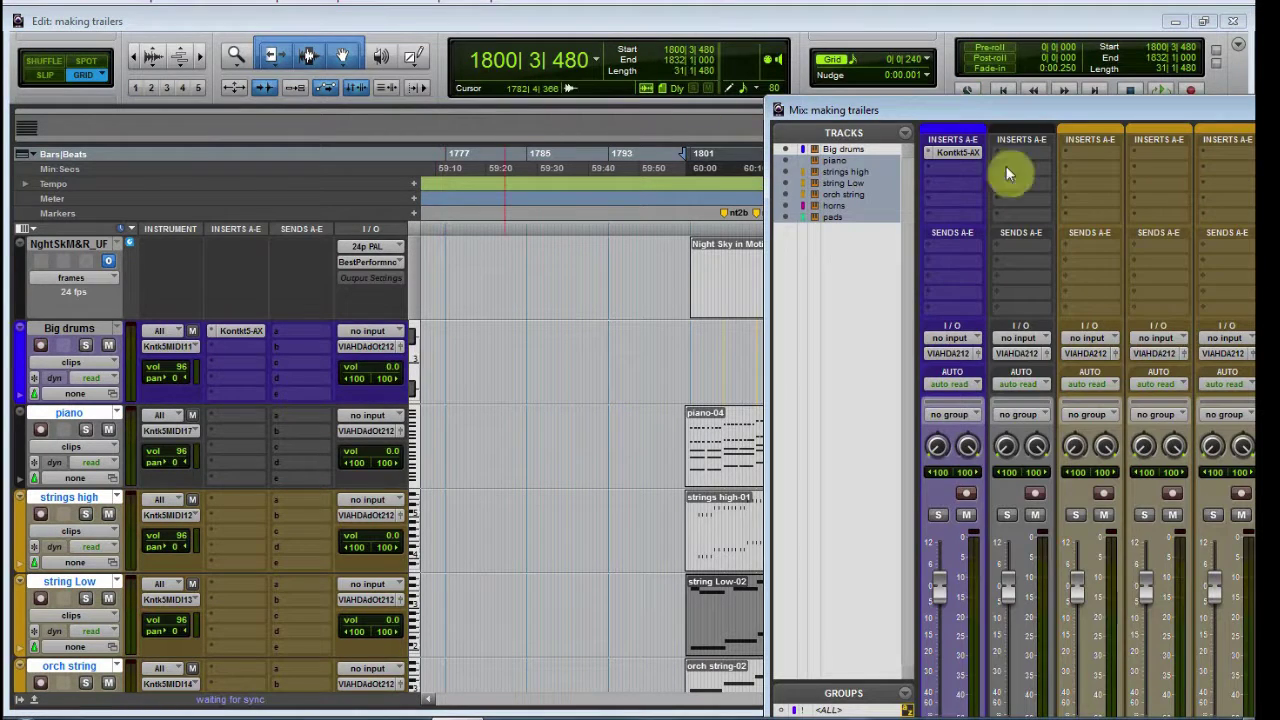
{"action": "double_click", "coordinate": [1153, 112]}
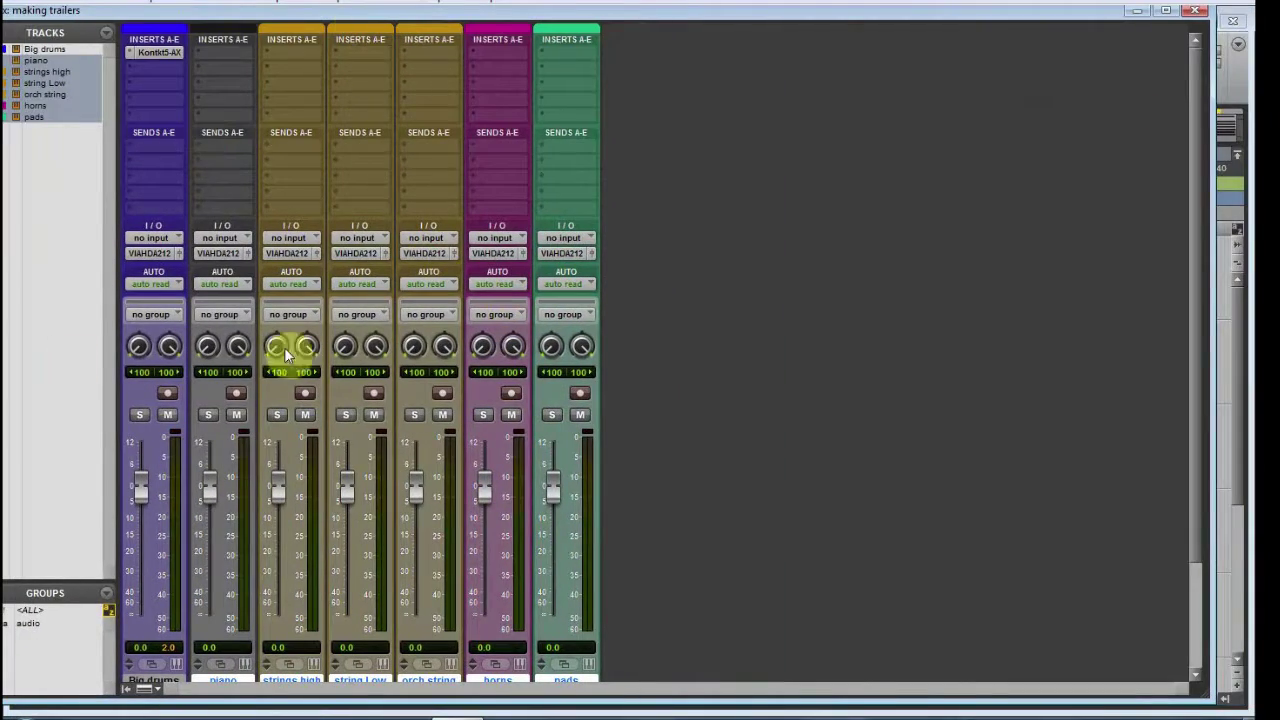